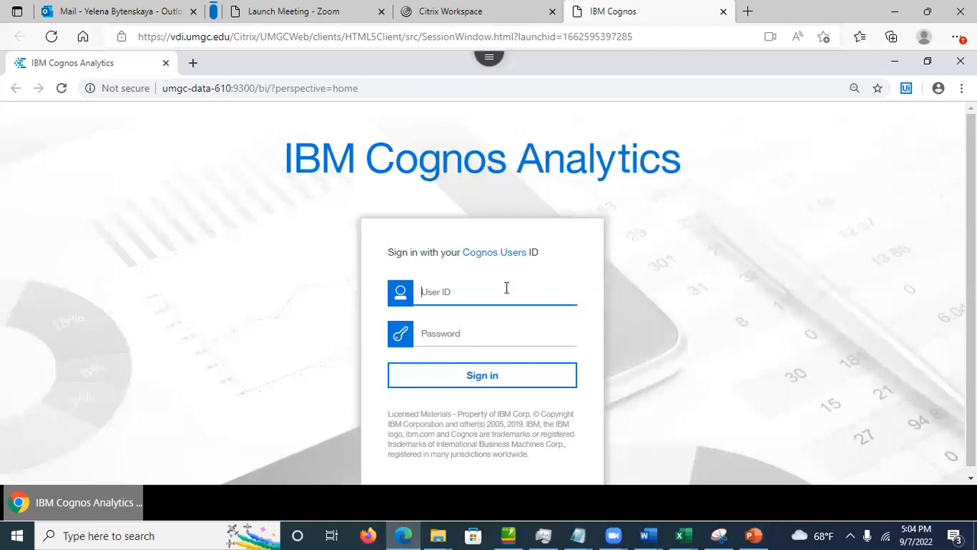
Step: Sign in with the Cognos Users ID and its password, retyping the mistyped password
type("demo3")
left_click(426, 336)
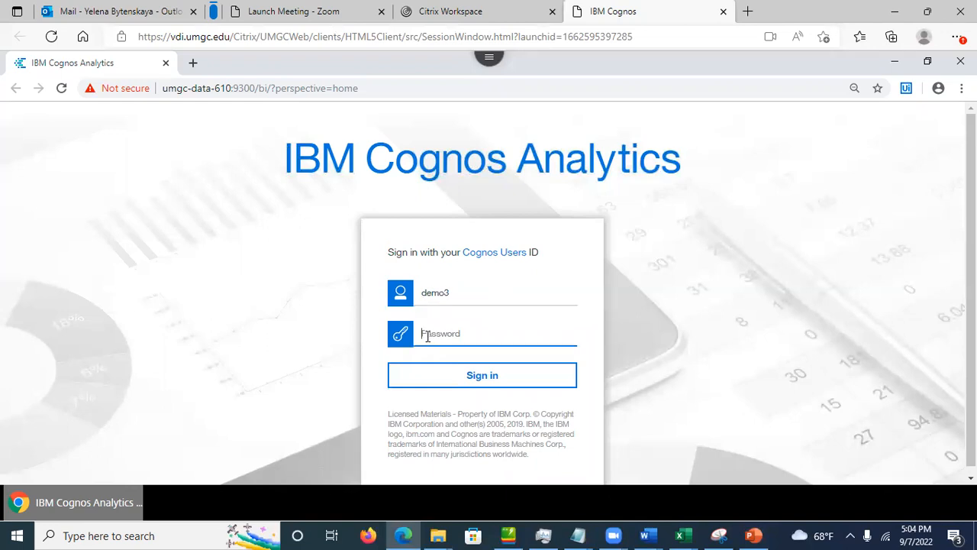
type("d")
key("BackSpace")
key("BackSpace")
key("BackSpace")
key("BackSpace")
type("d")
left_click(453, 384)
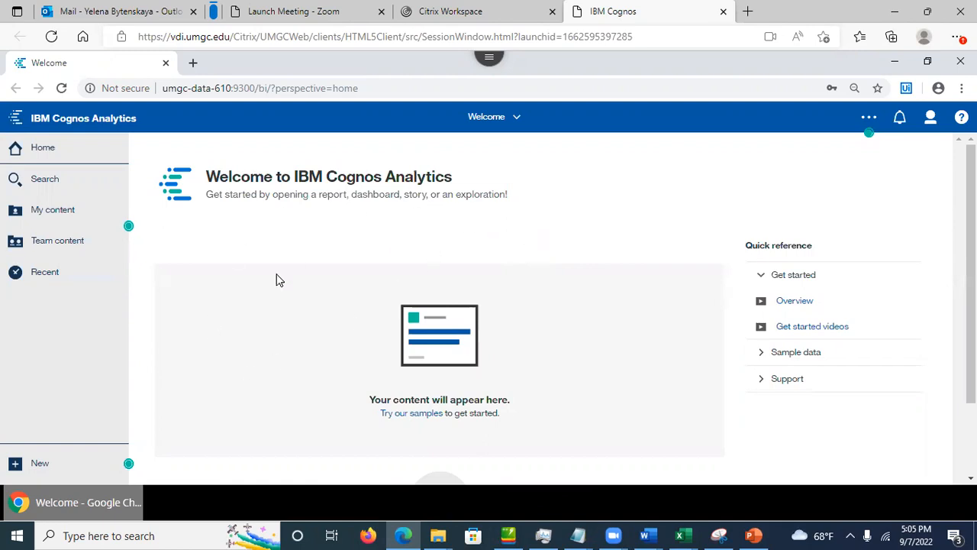
Step: Preview the Team content and My content lists, then reopen the Team content folders
left_click(65, 249)
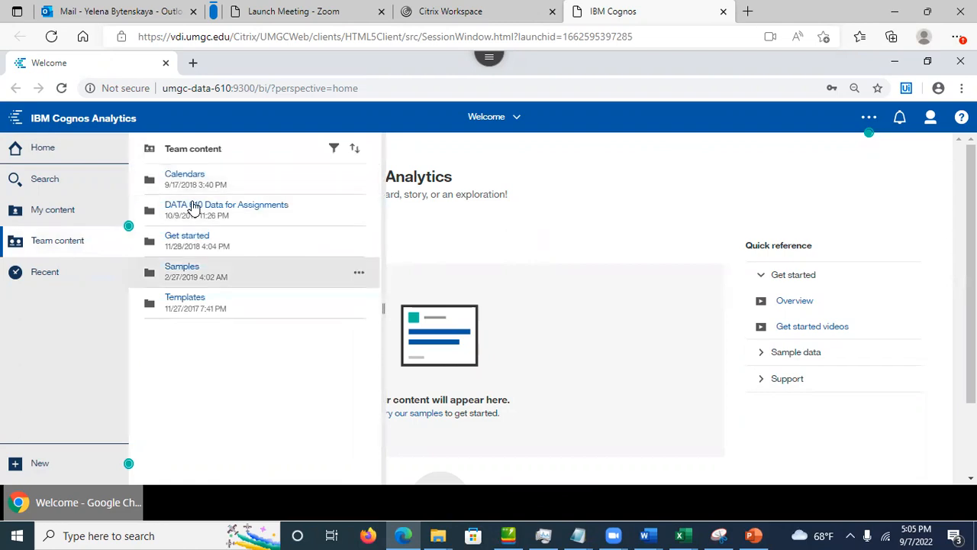
left_click(40, 242)
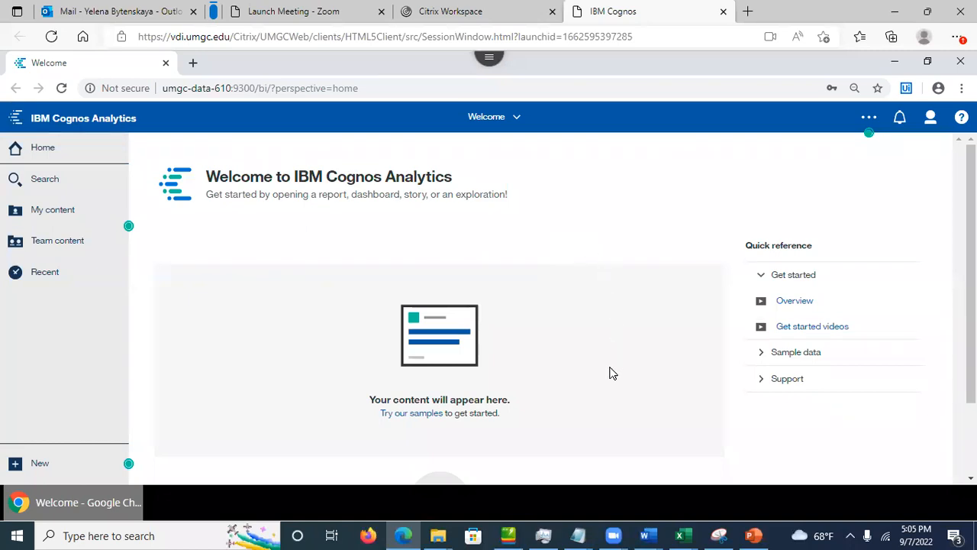
left_click(56, 211)
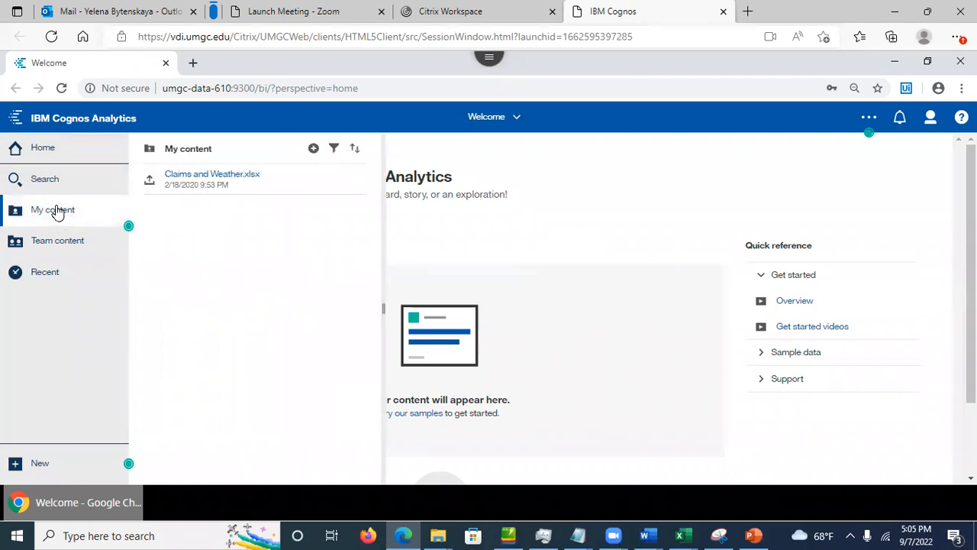
left_click(57, 211)
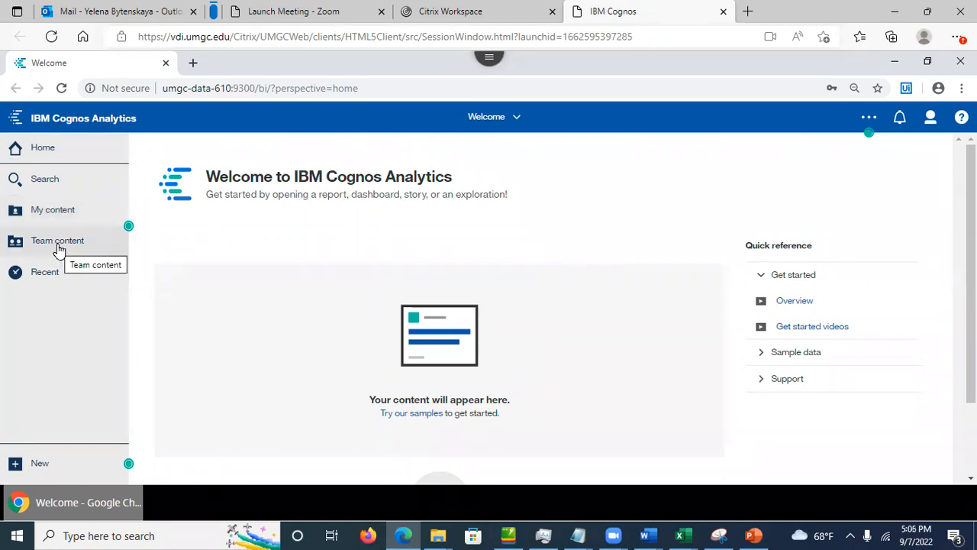
left_click(59, 248)
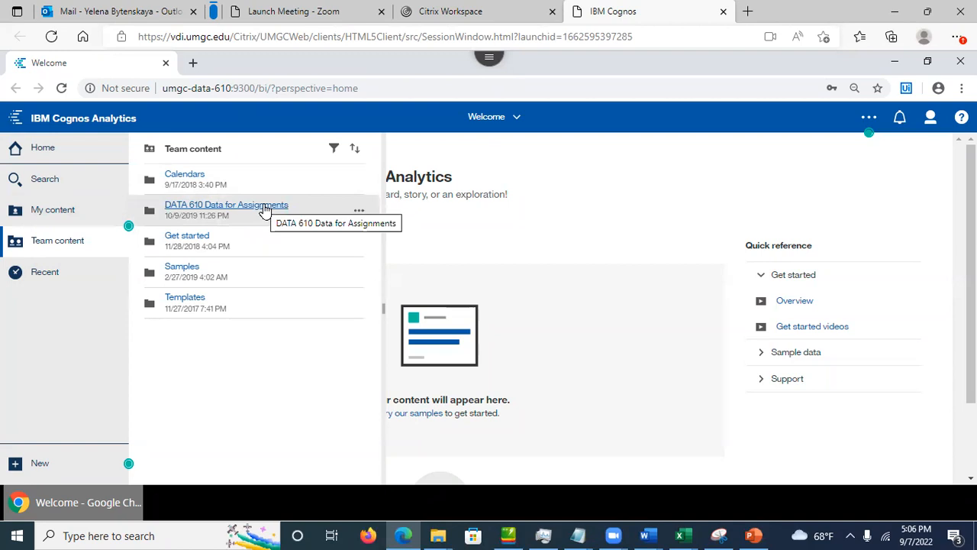
Step: Open DATA 610 Data for Assignments and browse its Getting Started and Assignment 2 folders
left_click(265, 208)
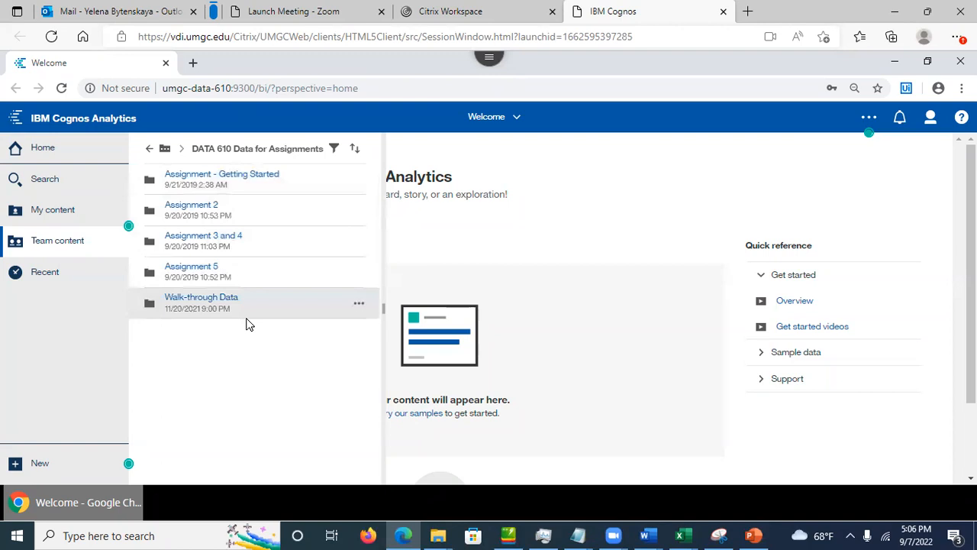
left_click(242, 175)
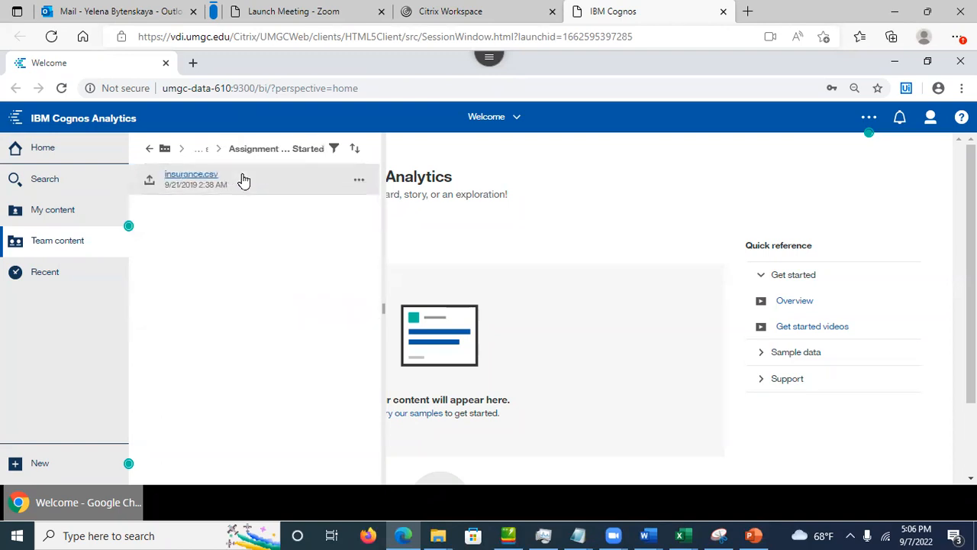
left_click(148, 153)
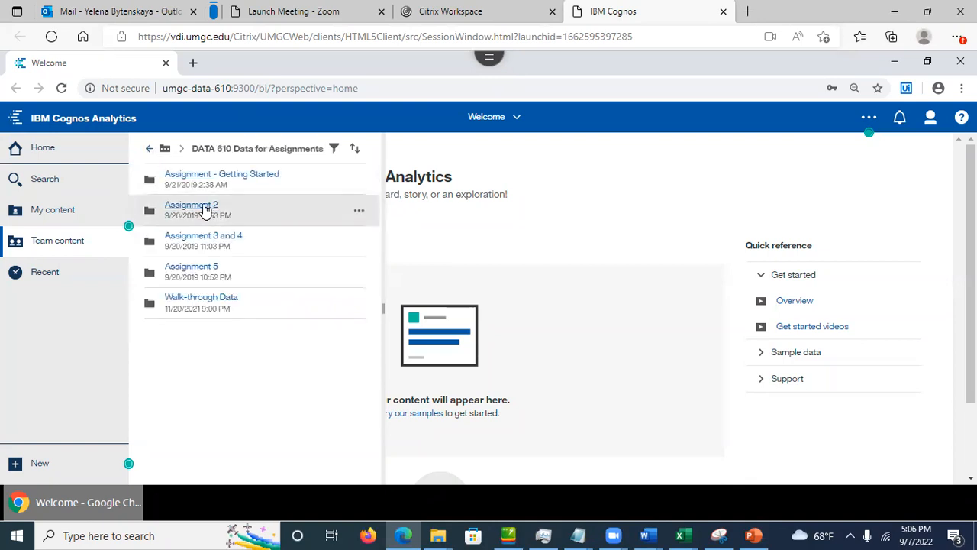
left_click(205, 210)
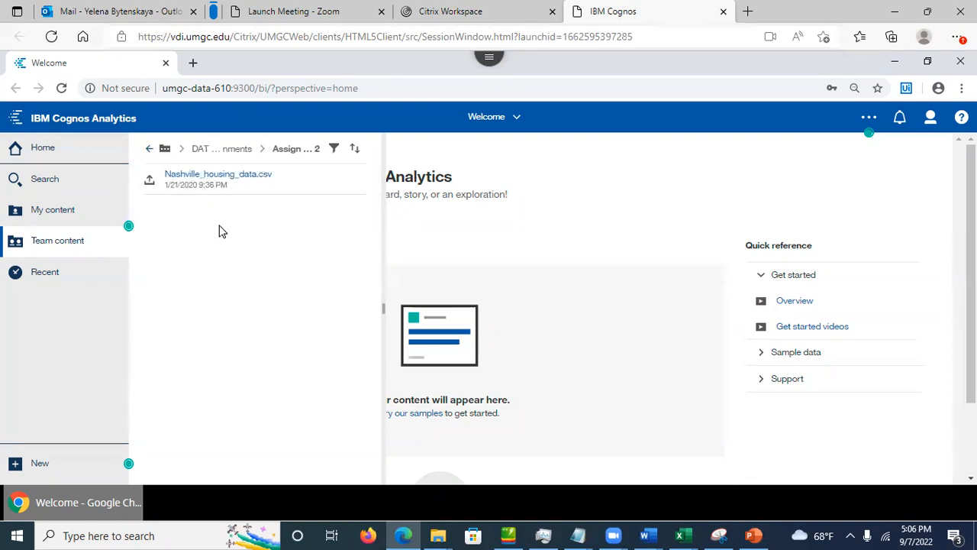
left_click(149, 150)
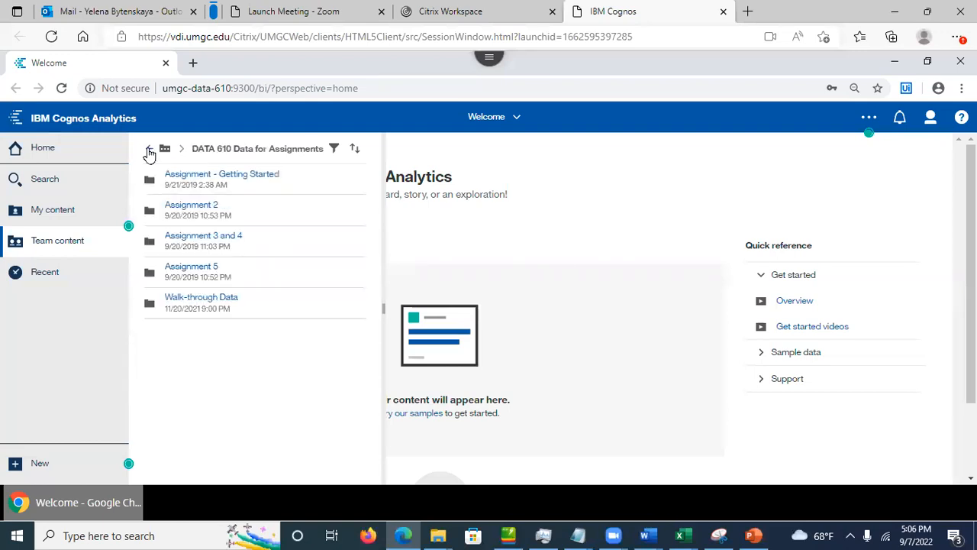
Step: Browse the Assignment 3 and 4 and Walk-through Data folders, then bring up Search
left_click(193, 244)
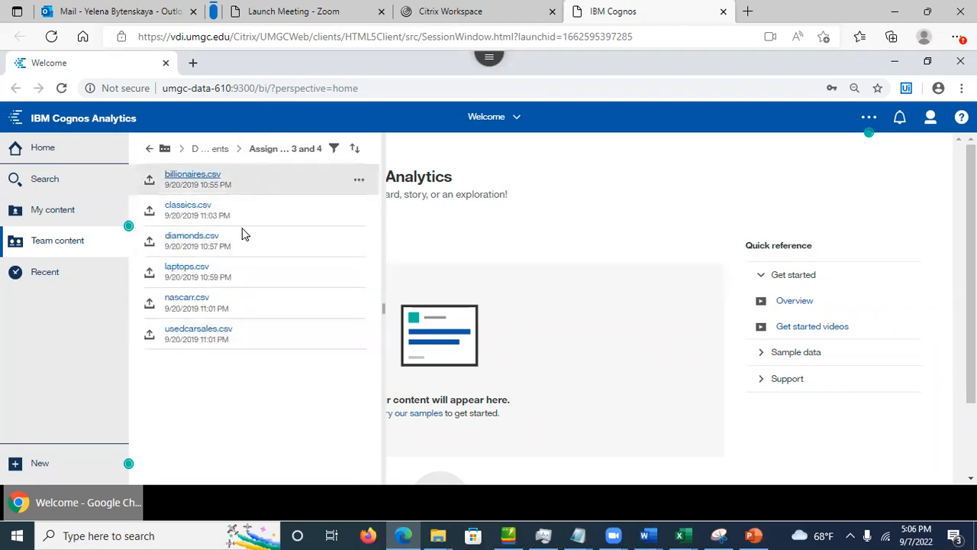
left_click(149, 152)
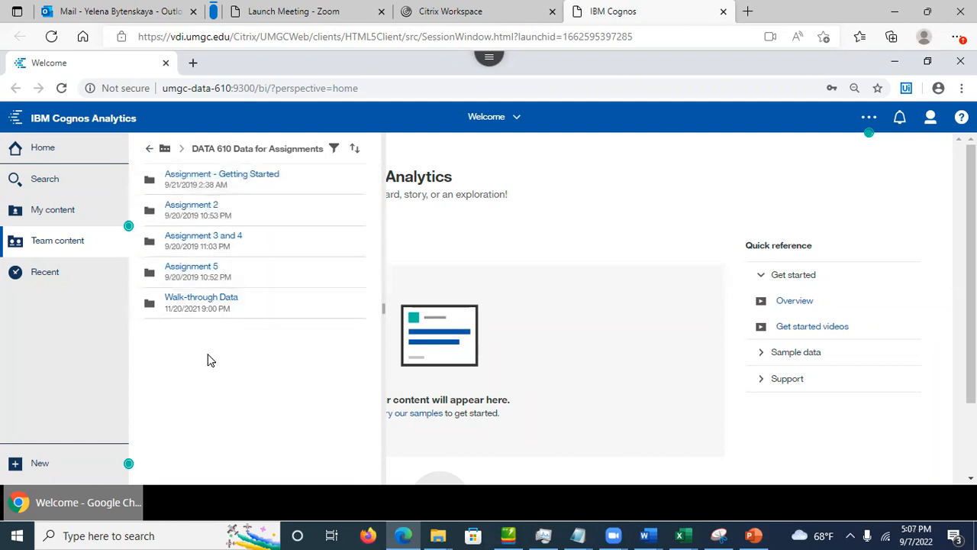
left_click(197, 302)
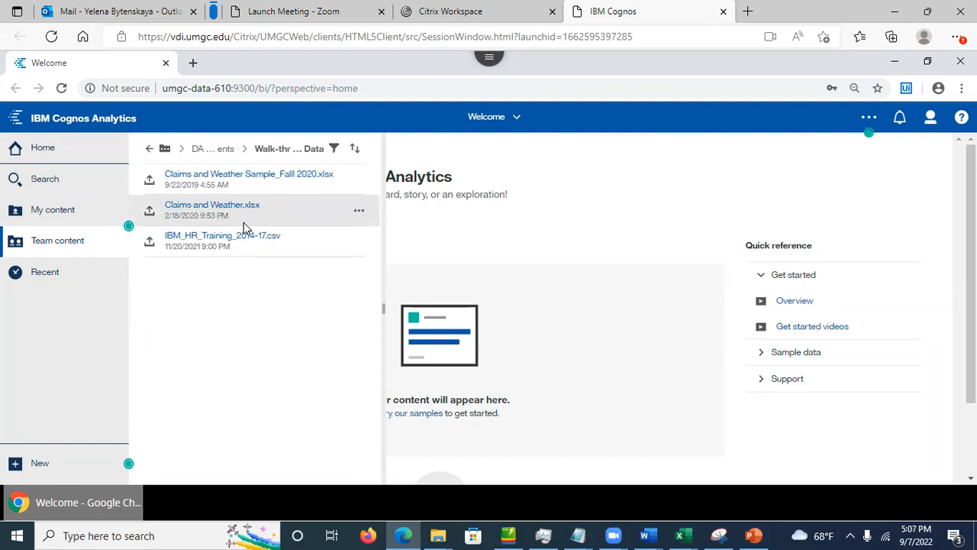
left_click(149, 148)
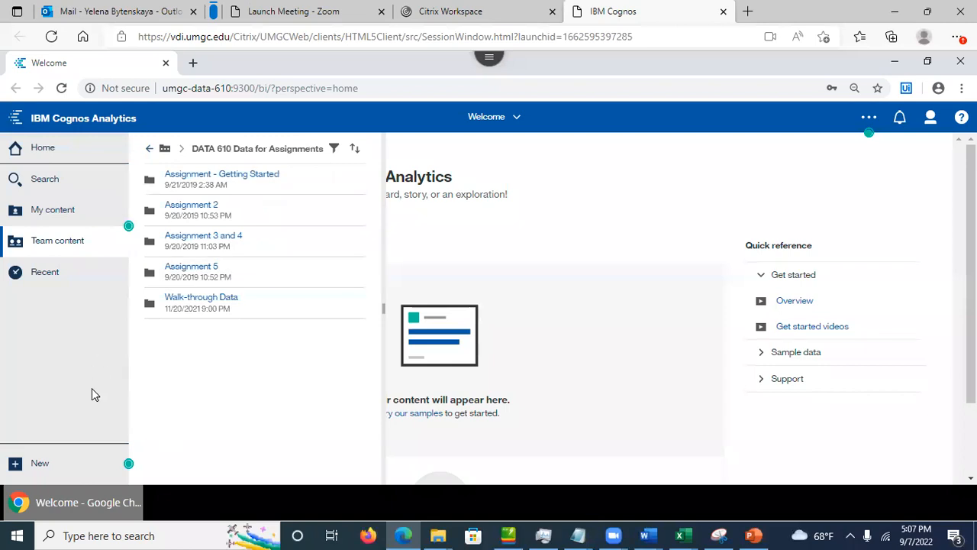
left_click(52, 178)
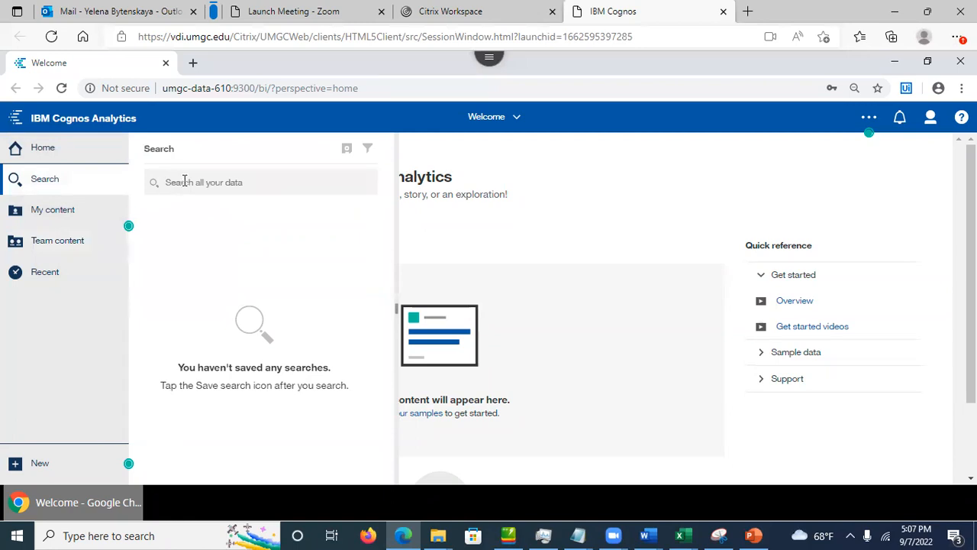
Step: Search for 'weather', clear the search, and switch to My content listing Claims and Weather.xlsx
type("weather")
key("Return")
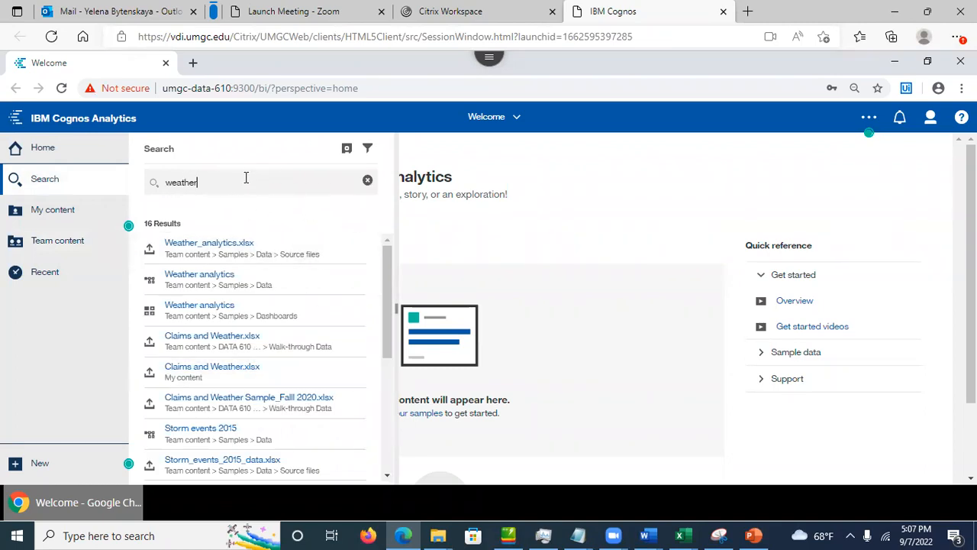
key("BackSpace")
key("BackSpace")
key("BackSpace")
key("BackSpace")
key("BackSpace")
key("BackSpace")
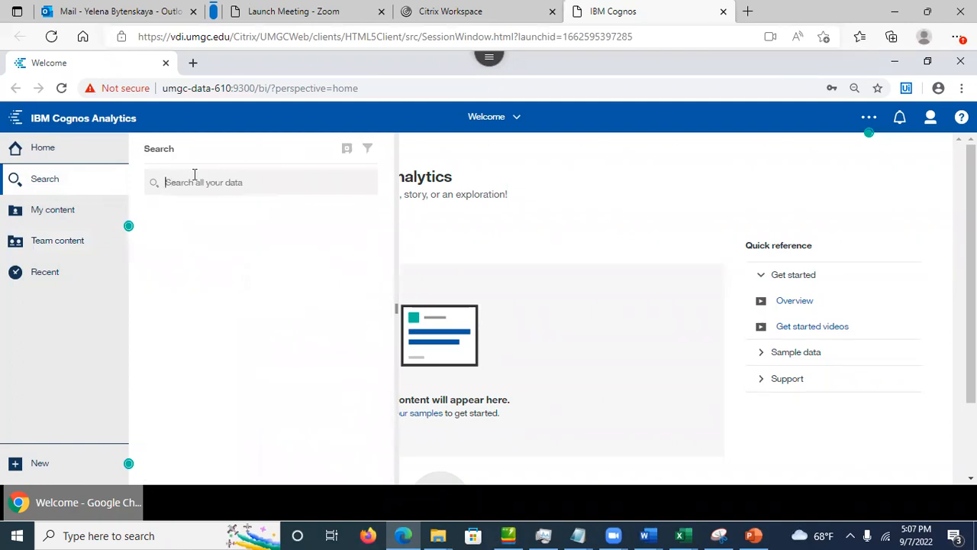
left_click(86, 212)
left_click(73, 220)
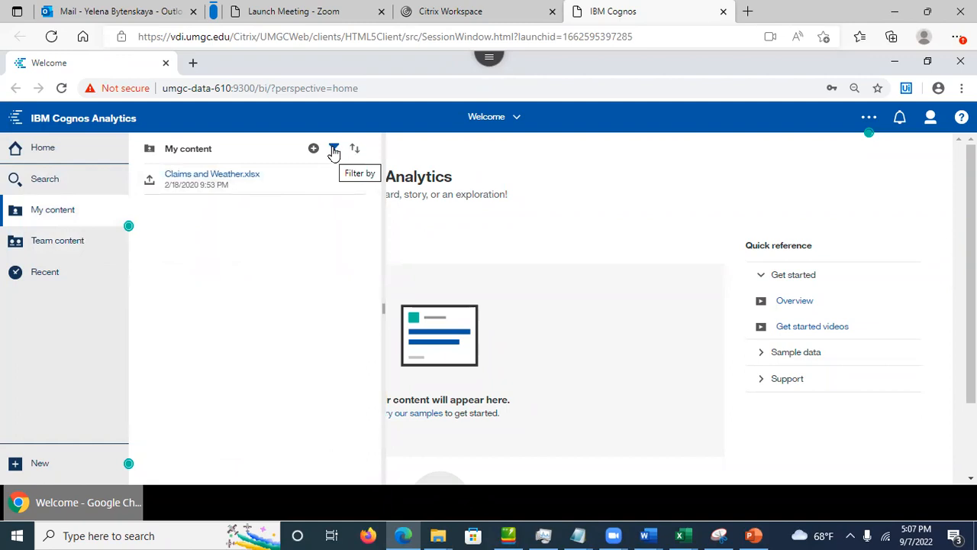
Step: Toggle the Folders, Dashboards and Modified Today filters on My content, then show Recent
left_click(334, 150)
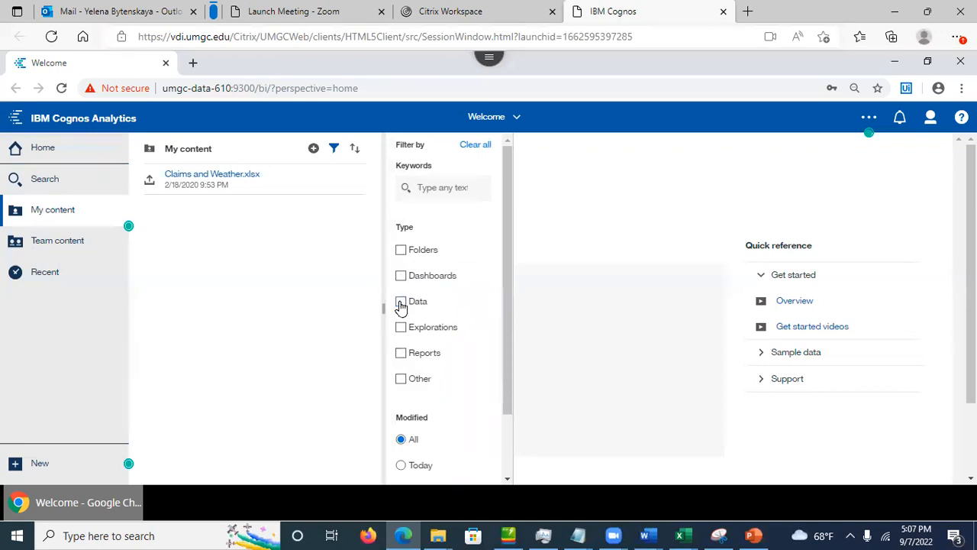
left_click(401, 252)
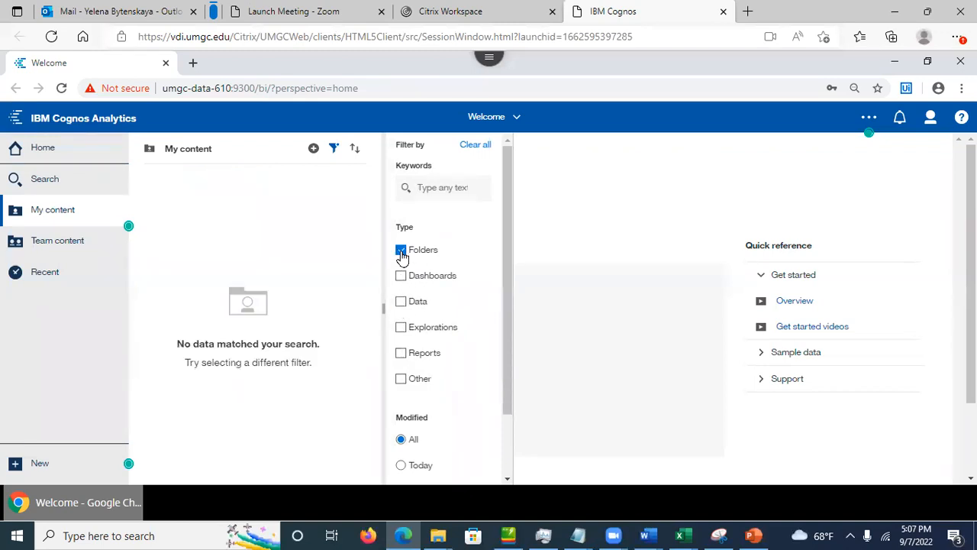
left_click(401, 254)
left_click(400, 280)
left_click(401, 277)
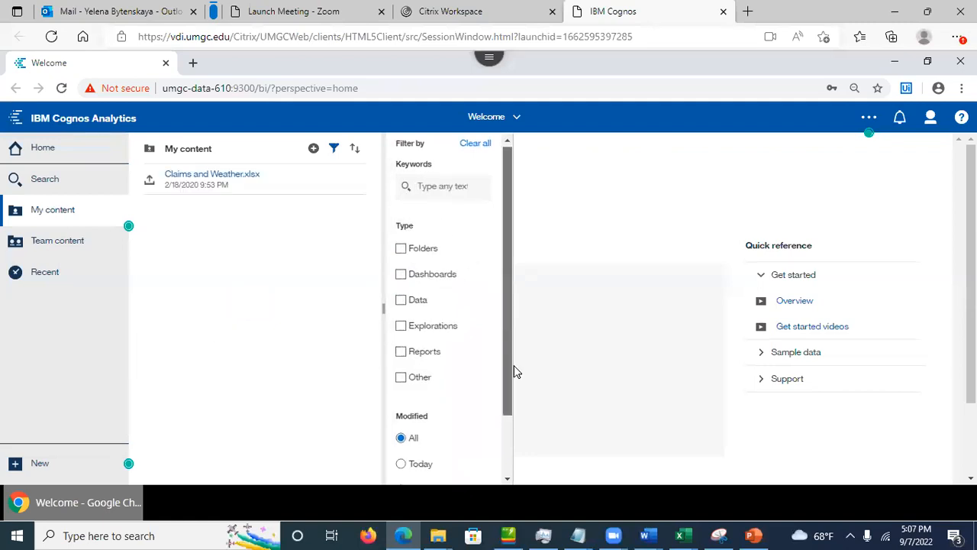
scroll(513, 368, "down", 1)
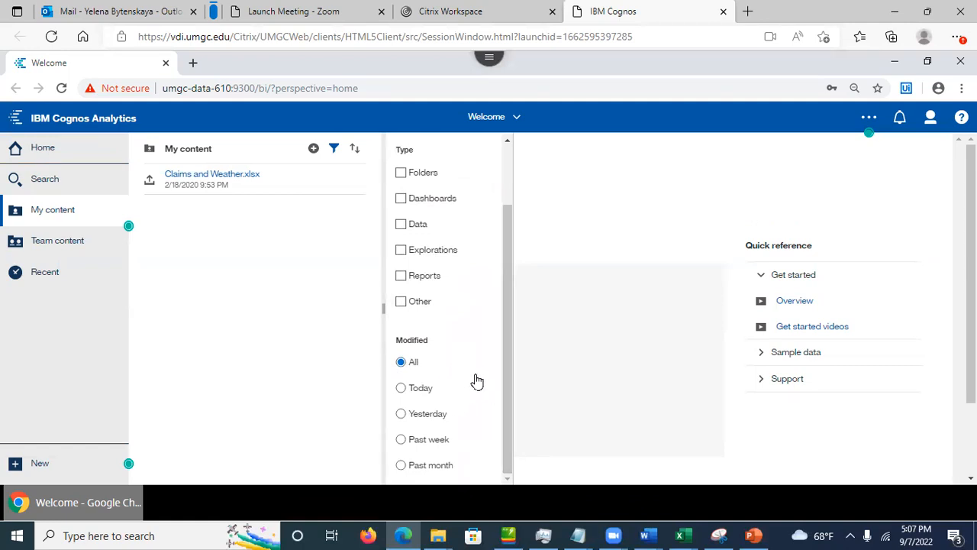
left_click(402, 389)
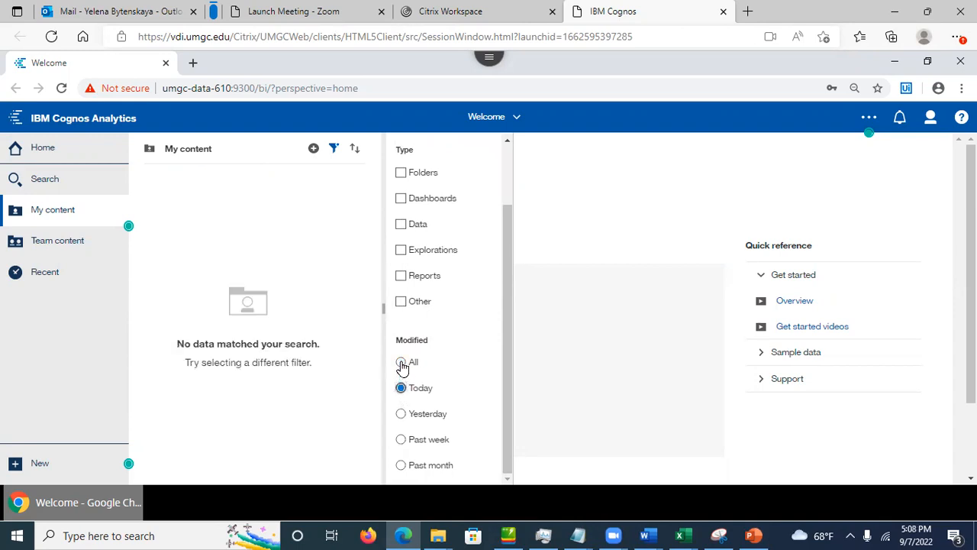
left_click(401, 363)
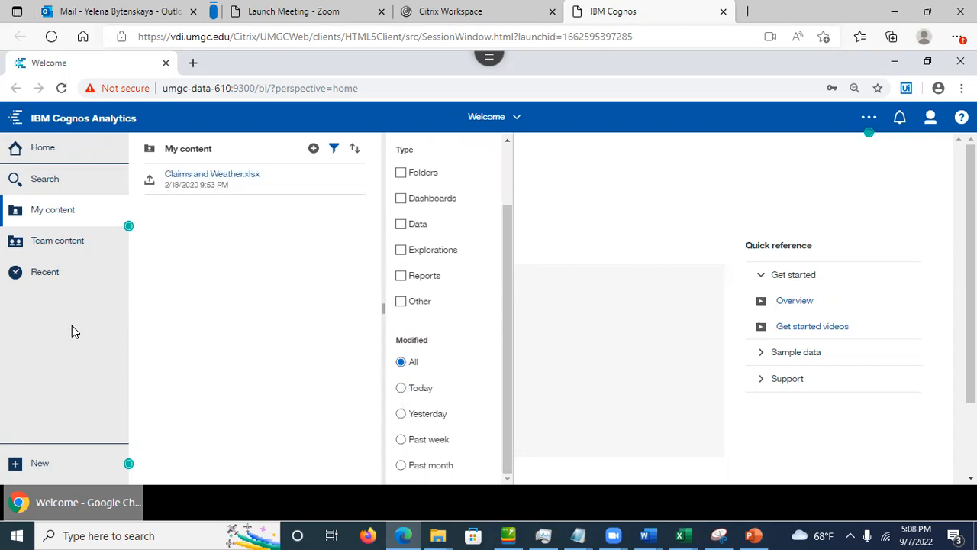
left_click(47, 279)
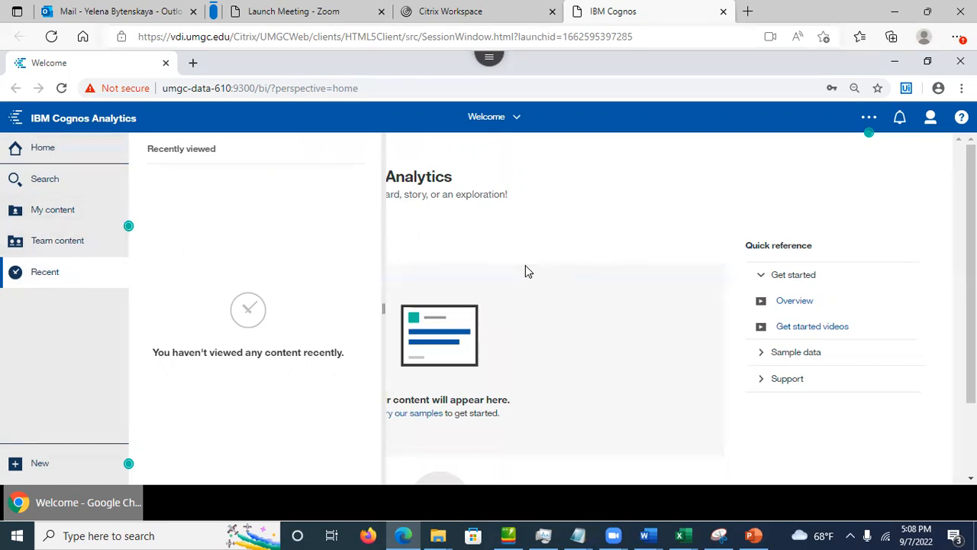
Step: Close Recent, view the New menu, and review the Top Menu Bar slide before minimizing PowerPoint
left_click(534, 213)
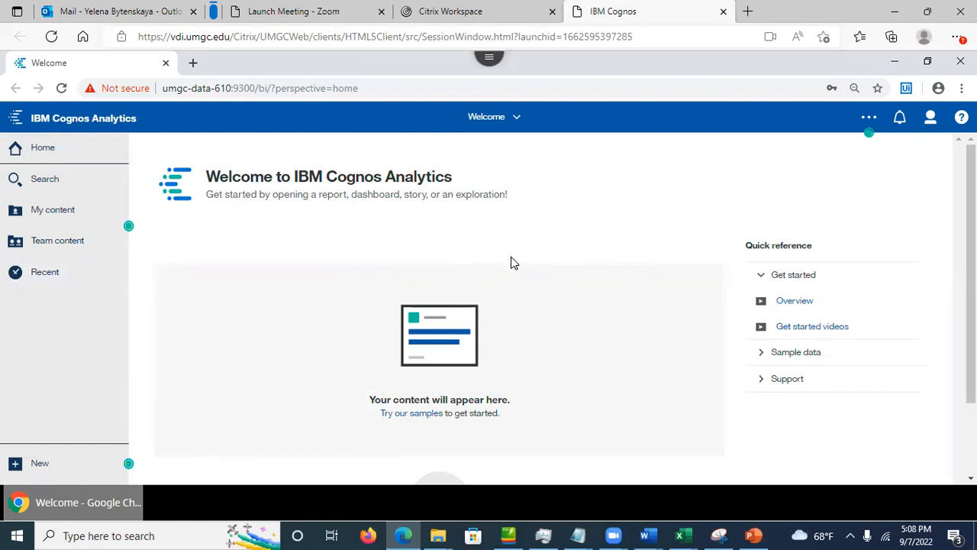
left_click(44, 465)
left_click(754, 535)
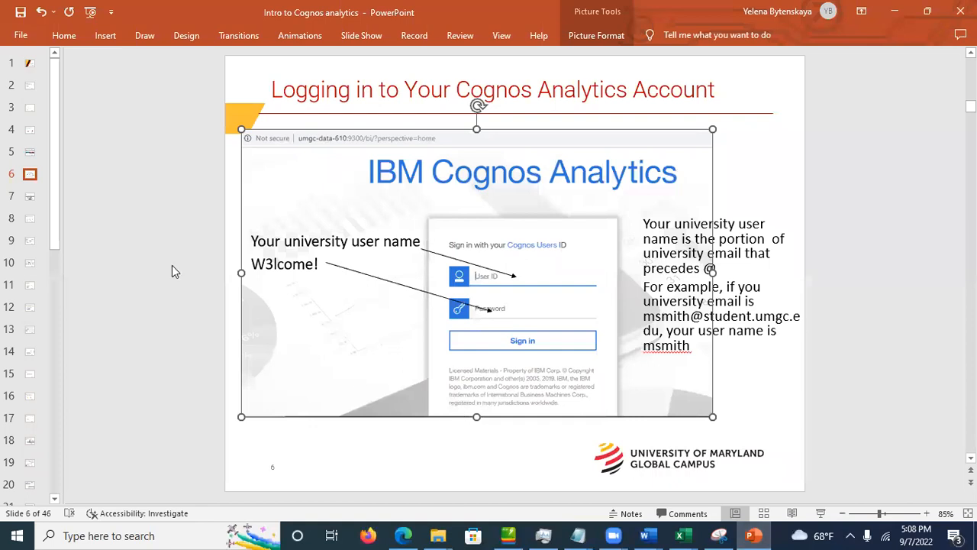
left_click(31, 196)
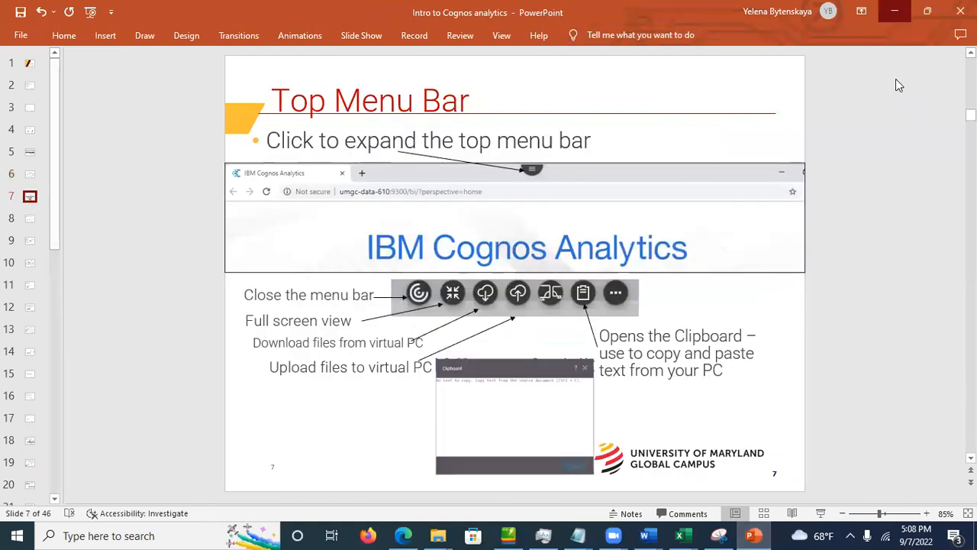
left_click(895, 11)
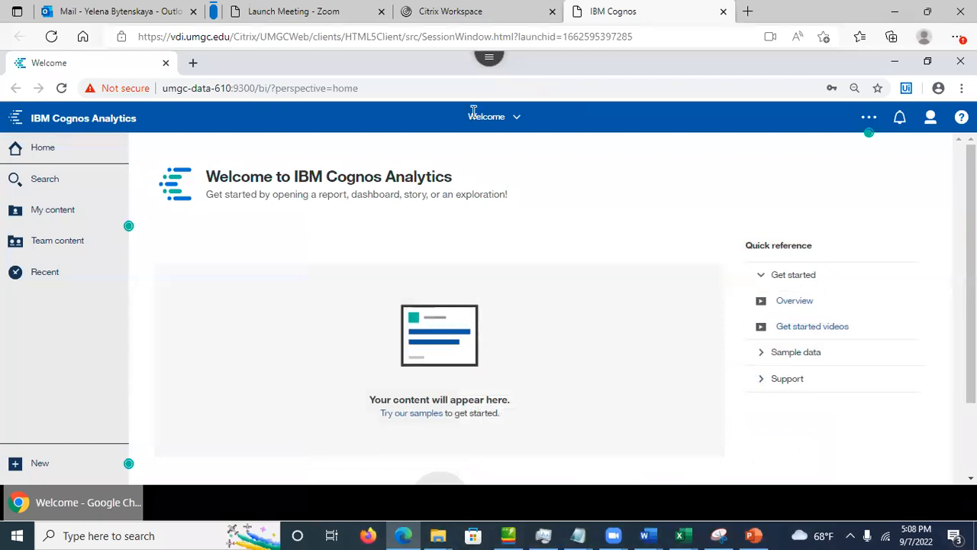
Step: Inspect the Citrix session clipboard, then go to PowerPoint slide 8 on landing page and navigation
left_click(489, 69)
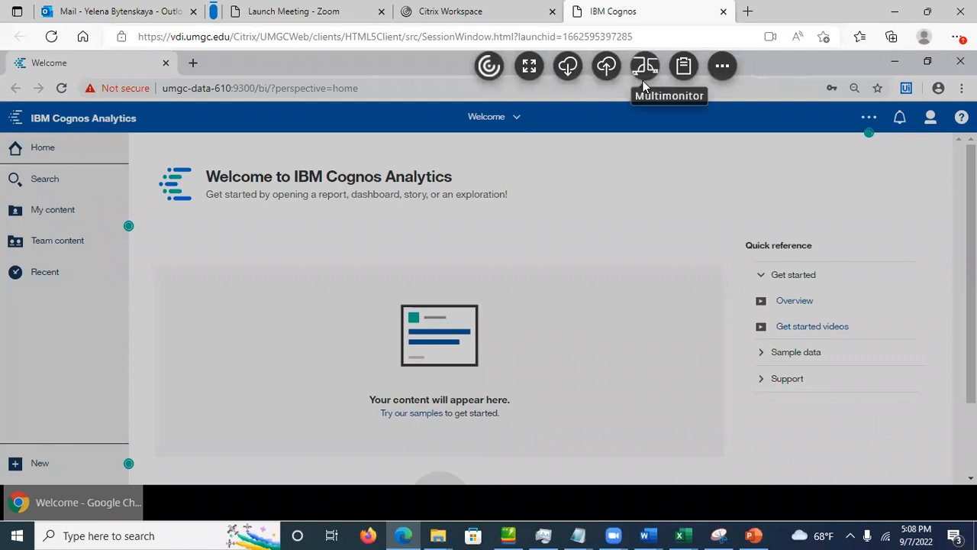
left_click(684, 71)
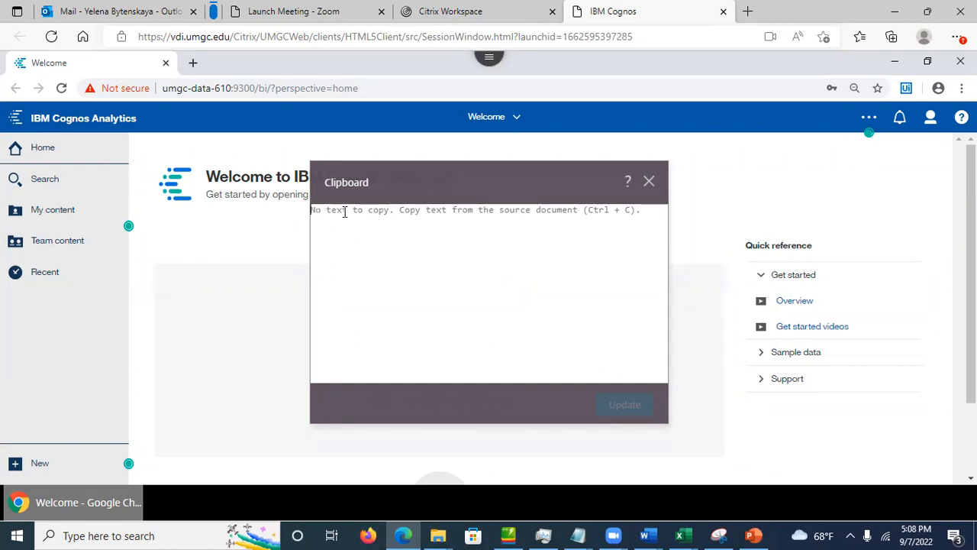
left_click(229, 252)
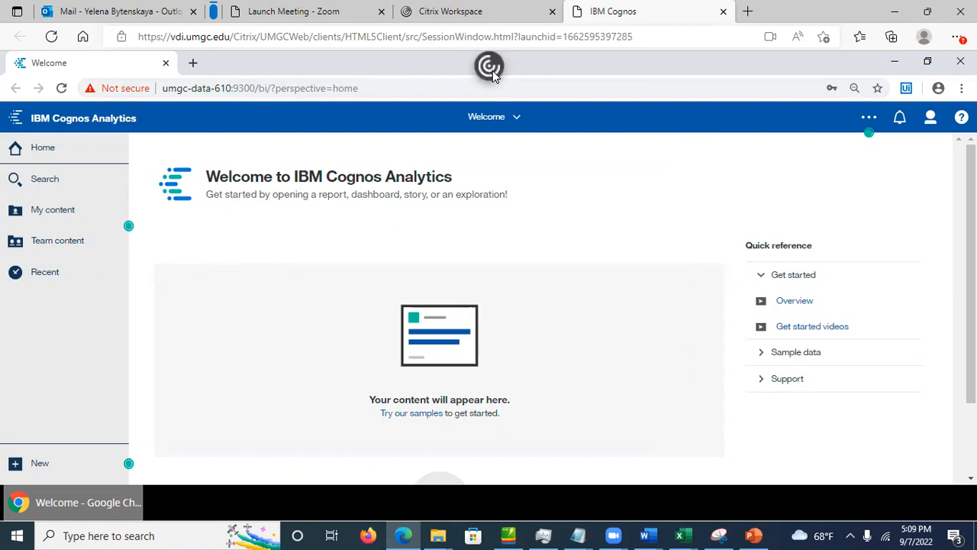
left_click(492, 70)
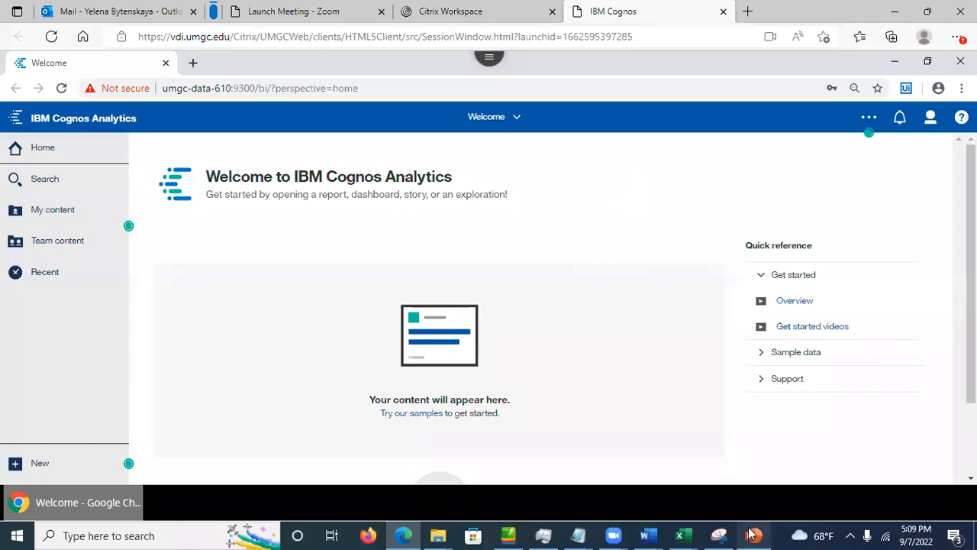
left_click(754, 536)
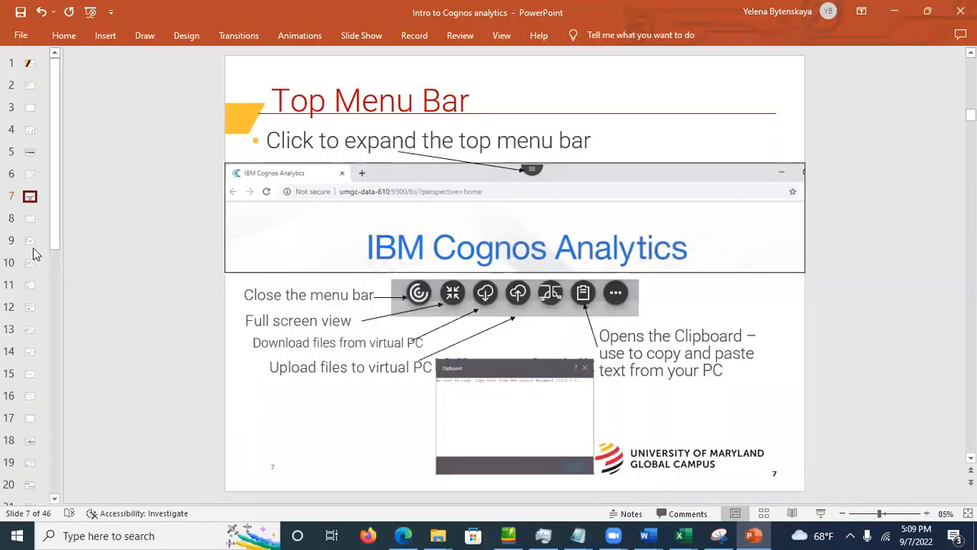
left_click(30, 220)
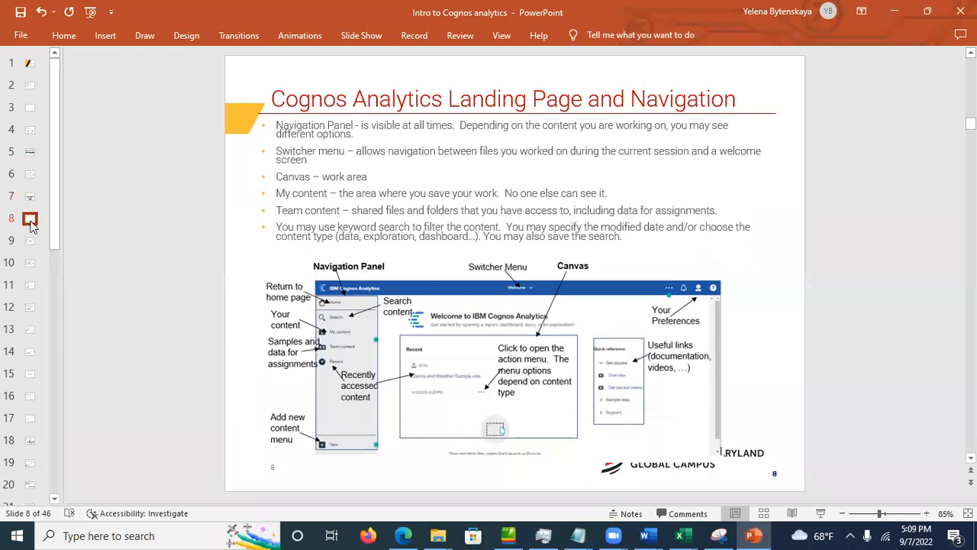
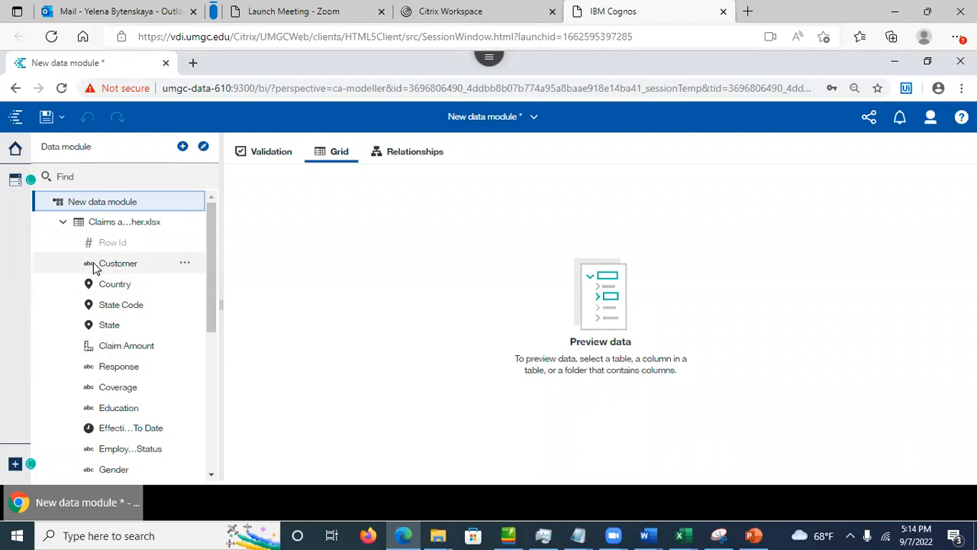
Step: Hide the Customer field from users, make it visible again, and preview the Claims table rows
left_click_drag(214, 307, 206, 456)
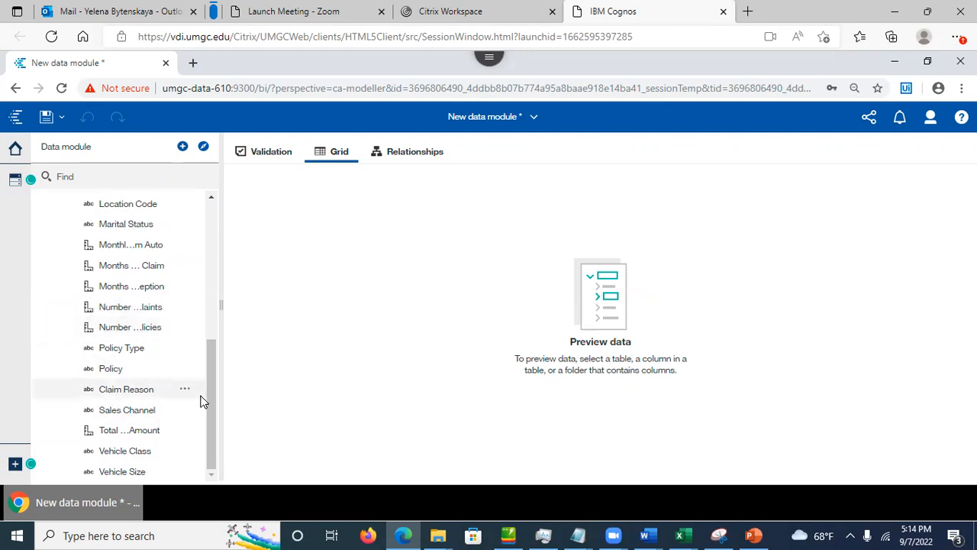
left_click_drag(216, 434, 234, 268)
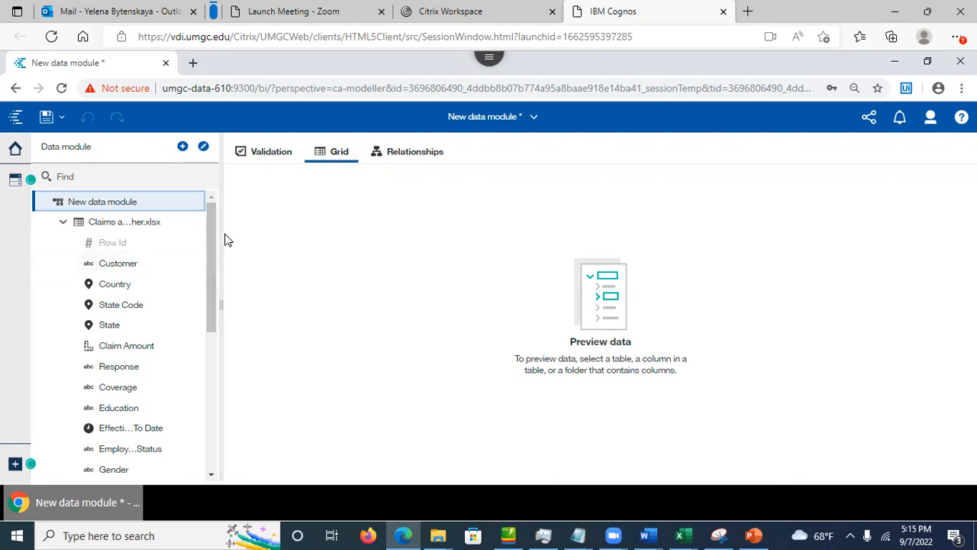
left_click(185, 265)
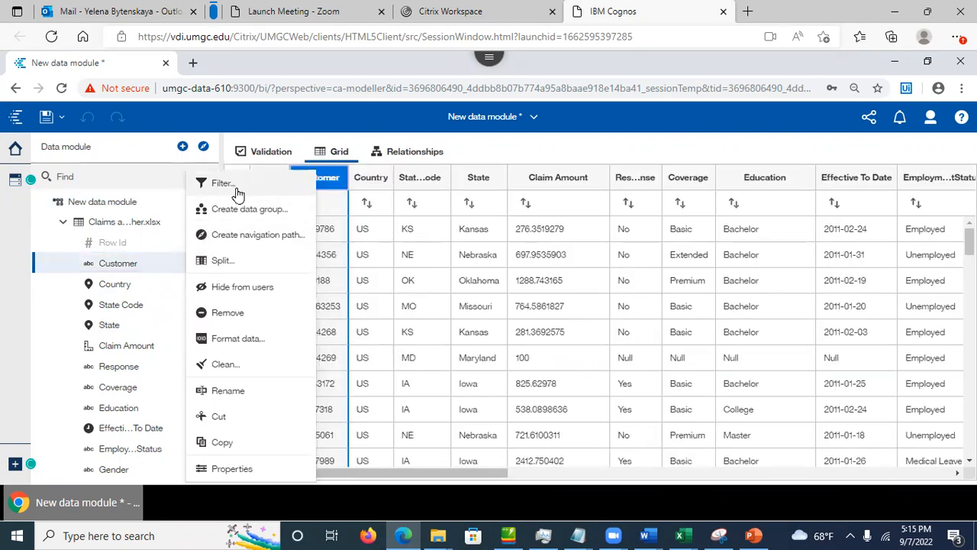
left_click(228, 293)
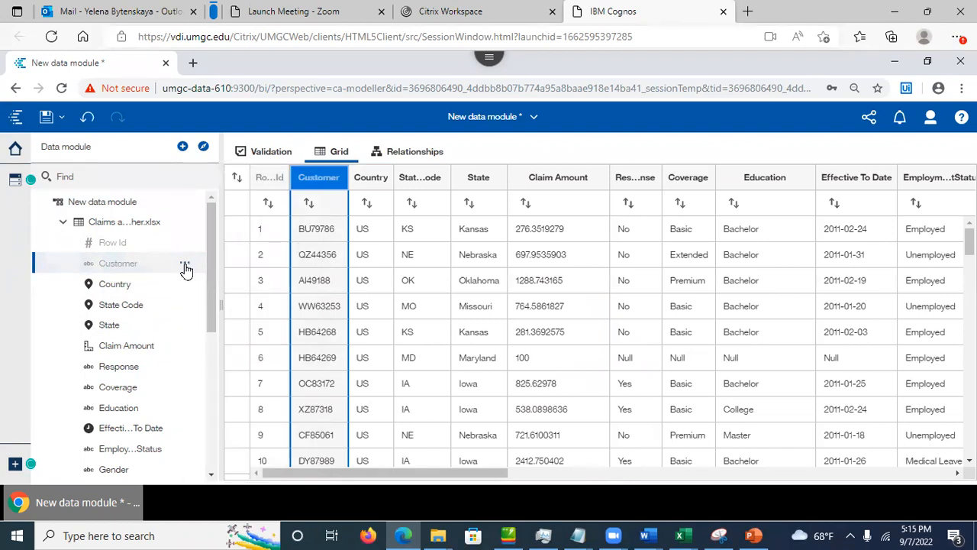
left_click(184, 267)
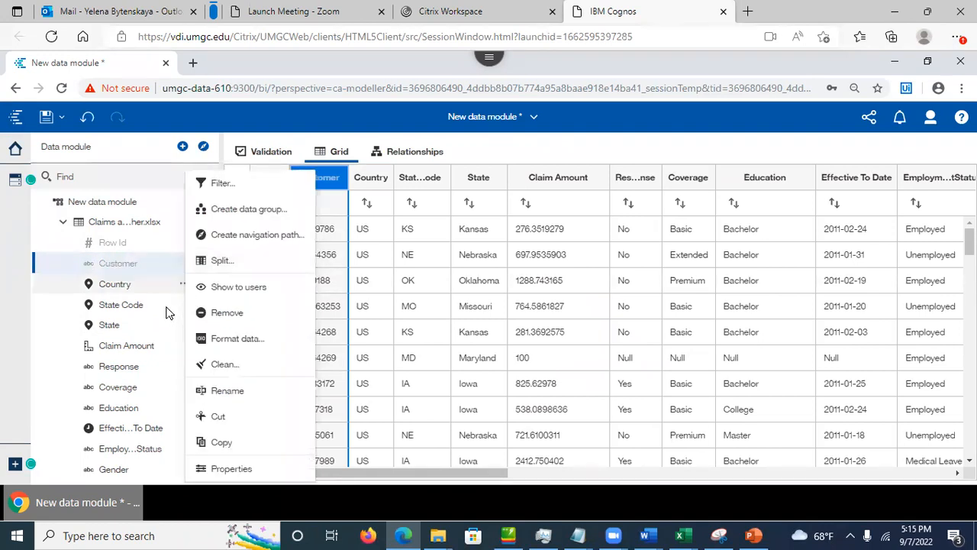
left_click(233, 287)
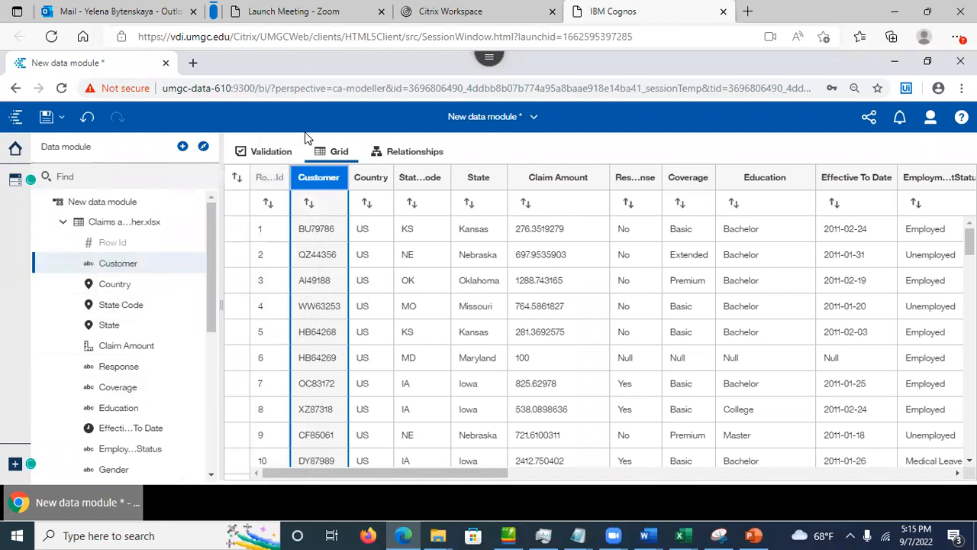
left_click(122, 226)
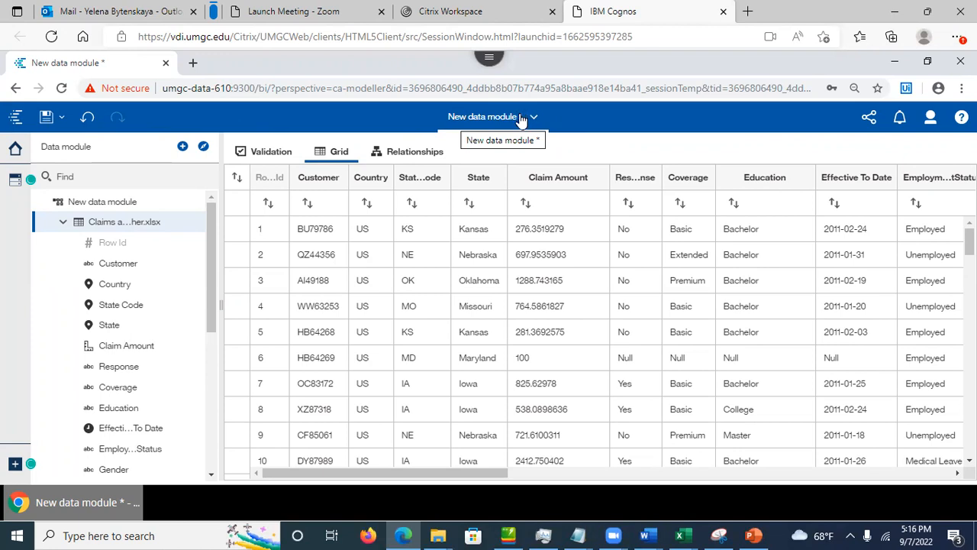
Step: Save the data module in My content as 'Claims and Weather data module'
left_click(46, 116)
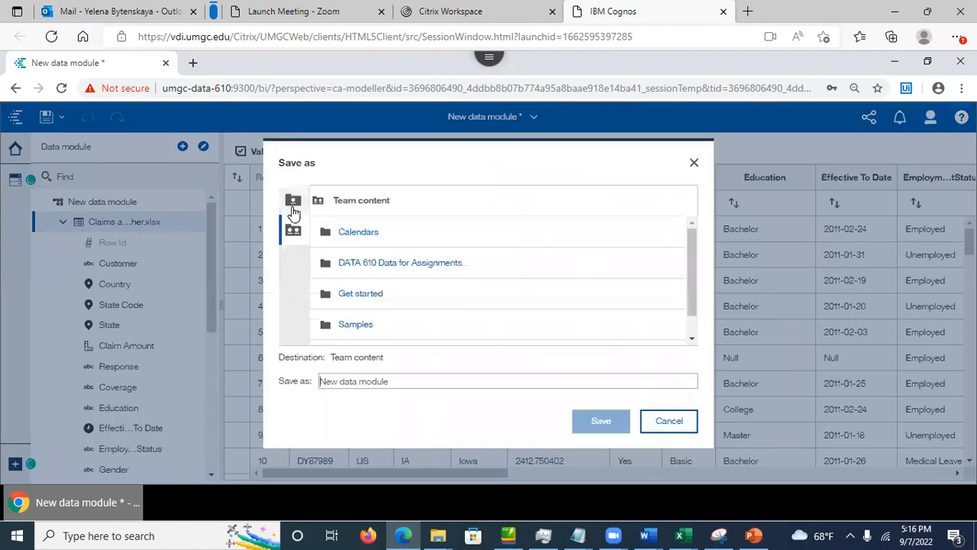
left_click(293, 201)
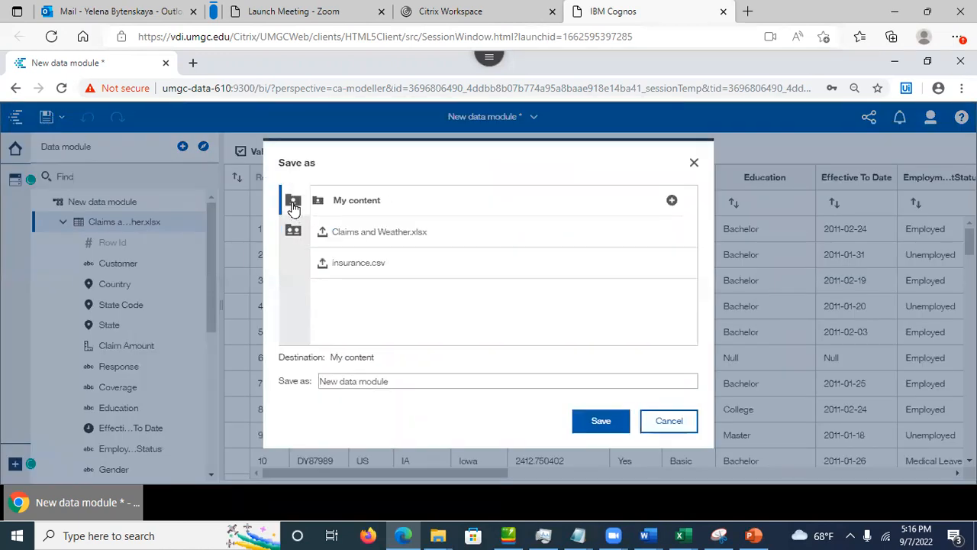
left_click_drag(405, 380, 301, 377)
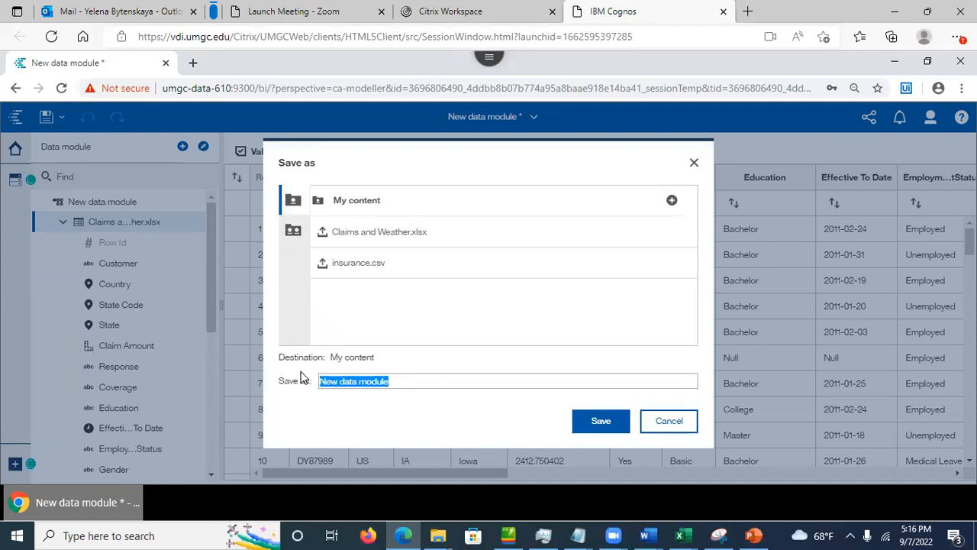
type("Claim")
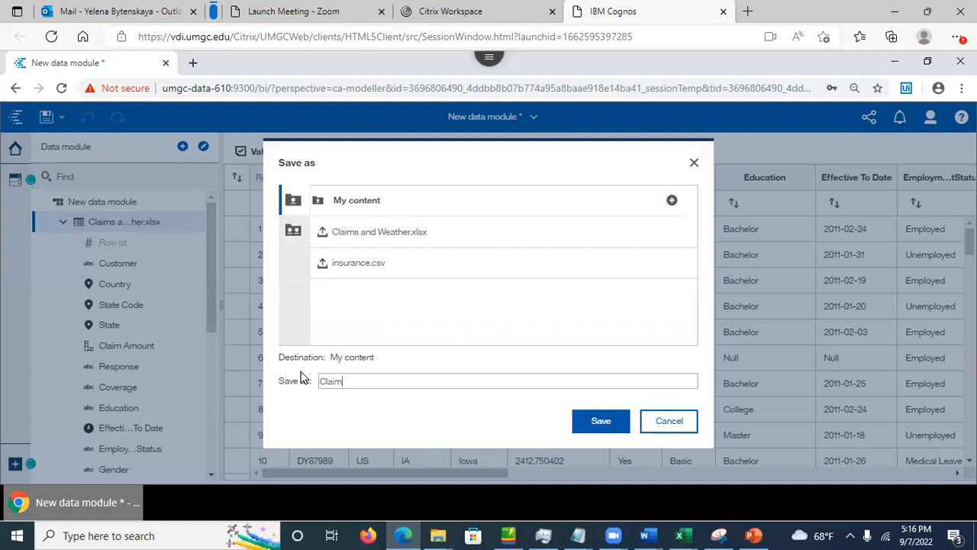
type("s and Weather data module")
left_click(597, 421)
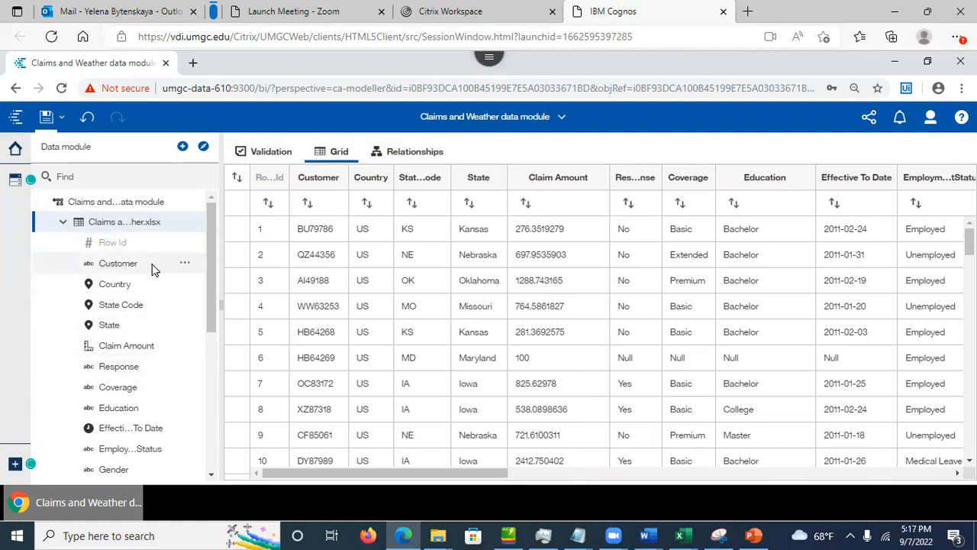
Step: Scroll to the Income field and open its Properties panel
left_click_drag(215, 311, 209, 398)
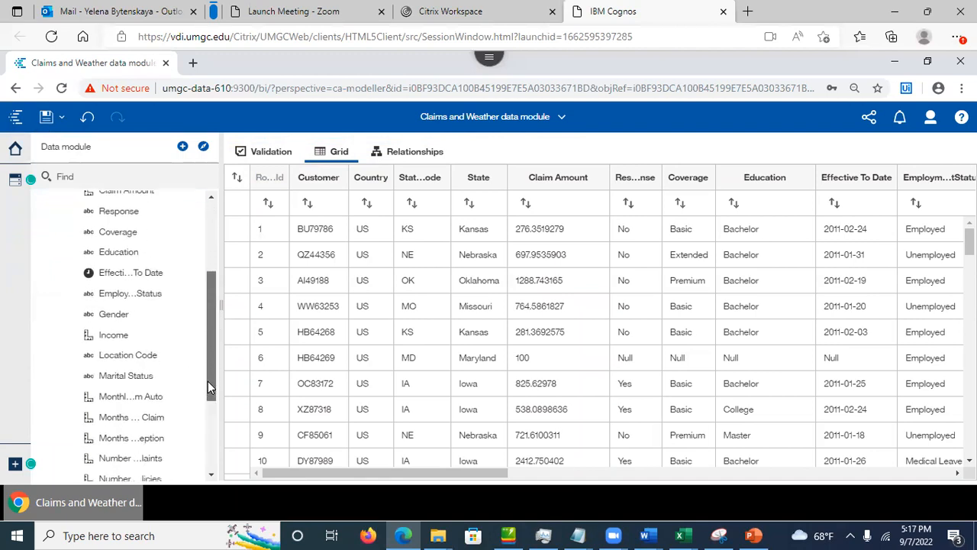
left_click(186, 336)
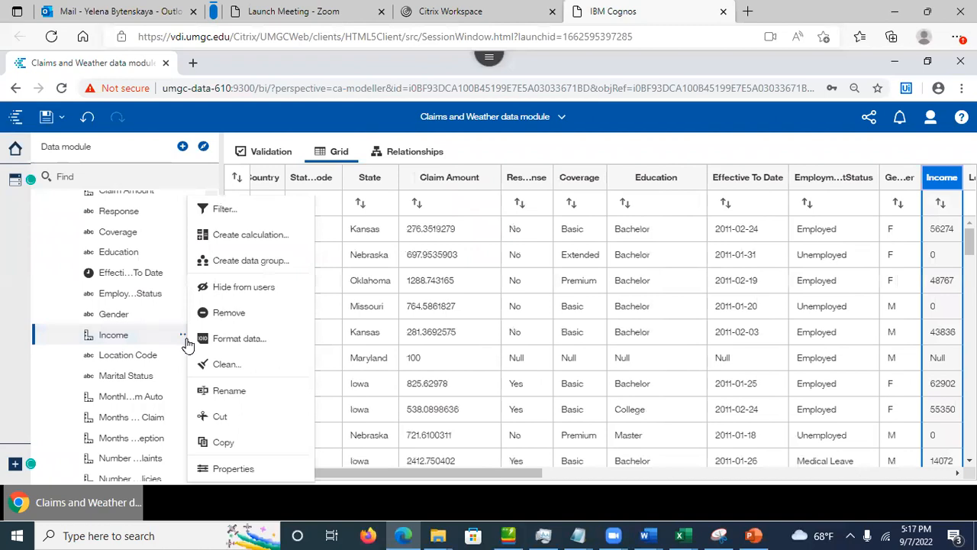
left_click(226, 470)
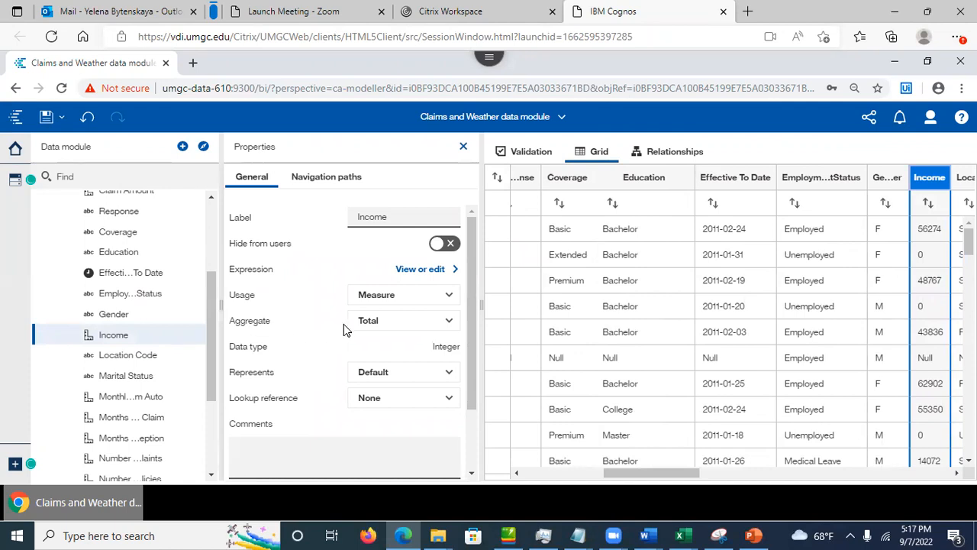
Step: Change the Income aggregate from Total to Average and expand its Advanced properties
left_click(452, 322)
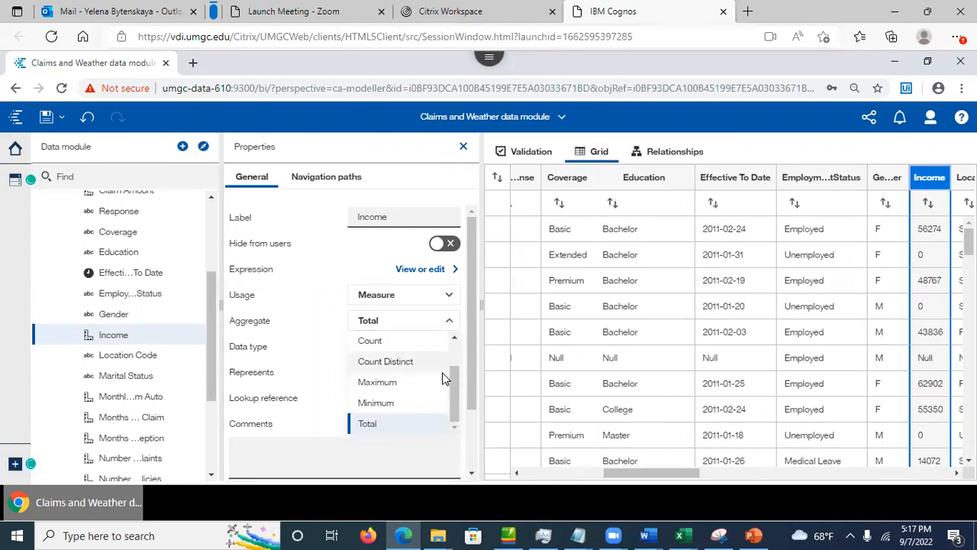
left_click_drag(453, 393, 457, 368)
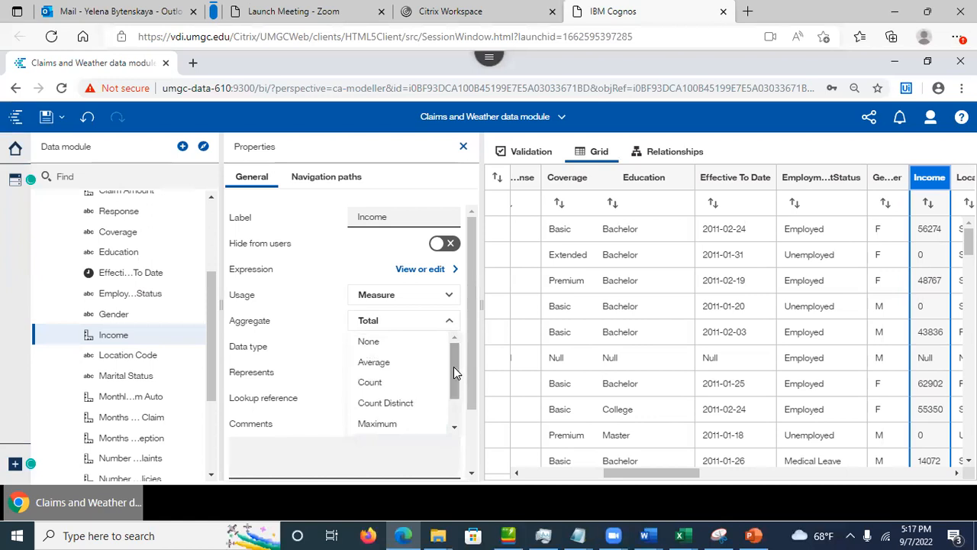
left_click(384, 365)
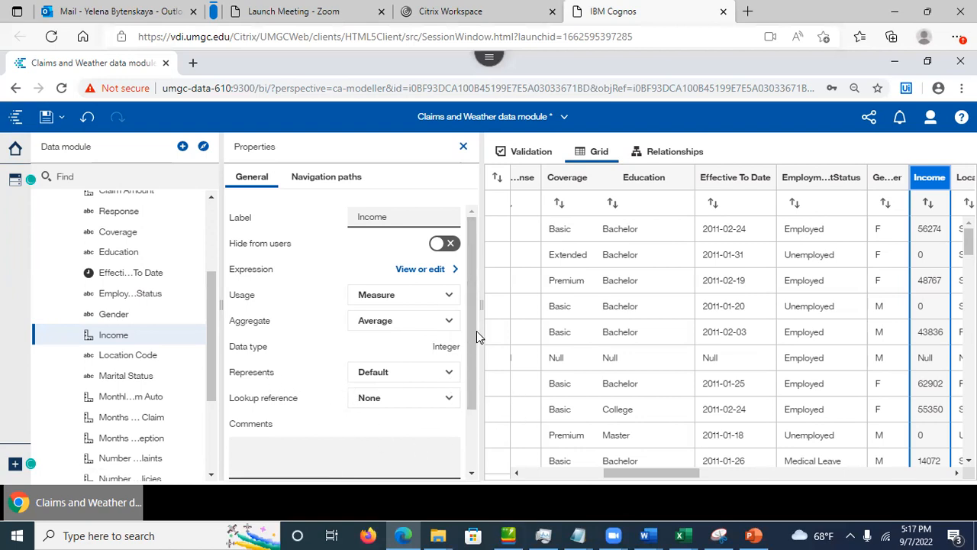
left_click_drag(472, 338, 473, 423)
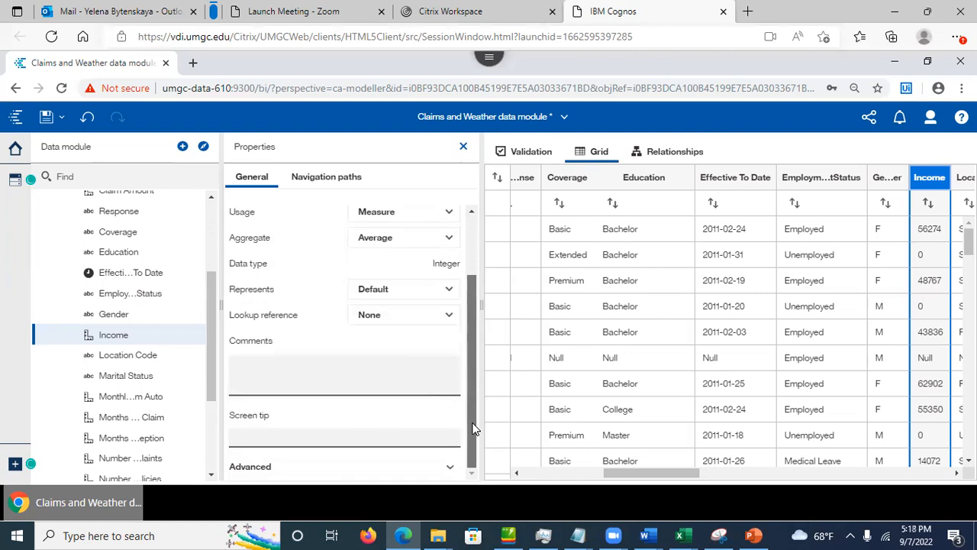
left_click(449, 467)
Step: Review Income's advanced properties, including the screen tip, then show PowerPoint slide 13, Data Module Interface
left_click_drag(470, 351, 478, 443)
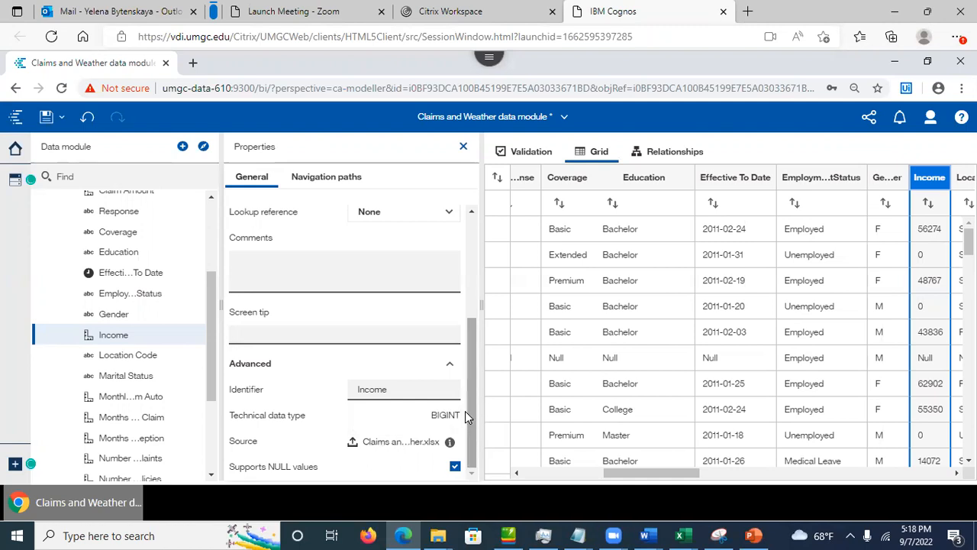
left_click_drag(465, 410, 471, 373)
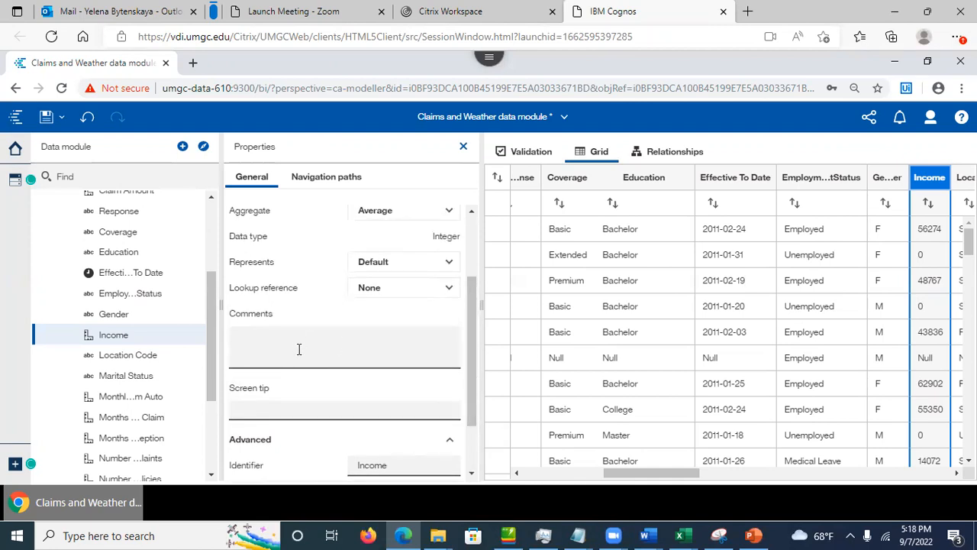
left_click(254, 413)
left_click_drag(469, 355, 475, 292)
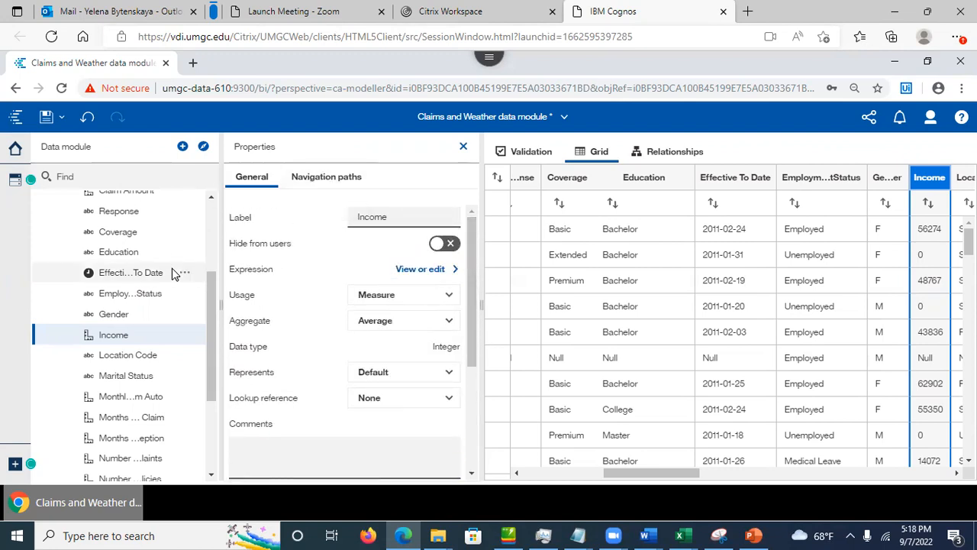
left_click(754, 534)
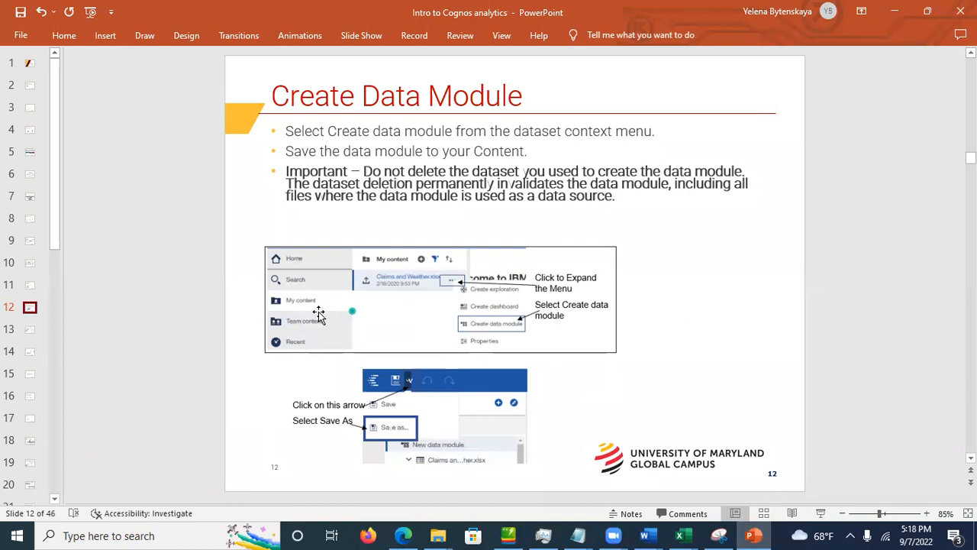
left_click(30, 330)
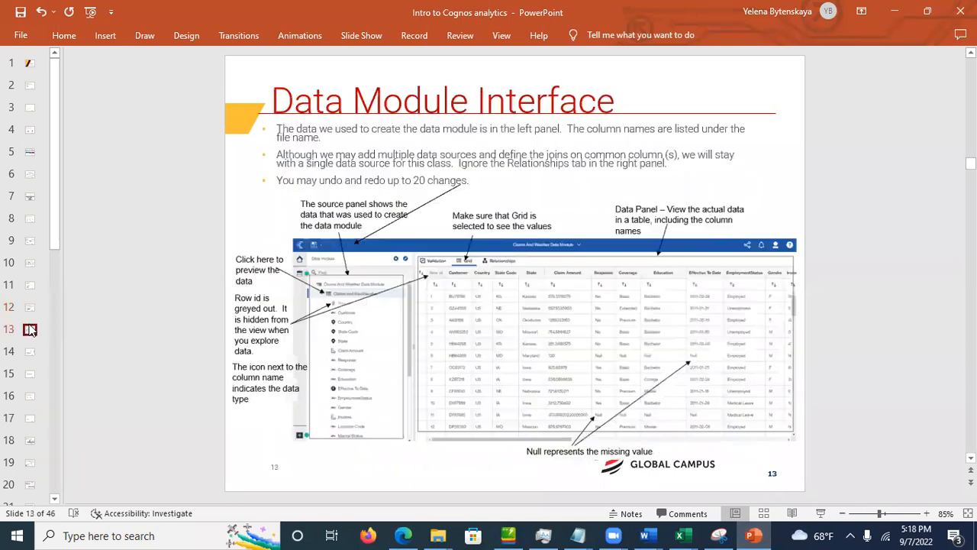
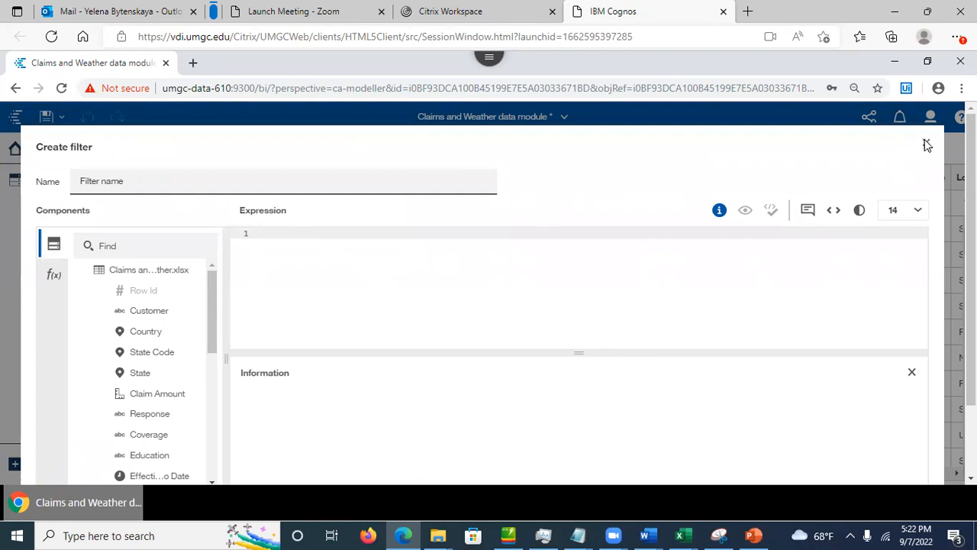
Step: Close the empty Create filter dialog without saving, returning to the Claims and Weather table's properties
left_click(925, 142)
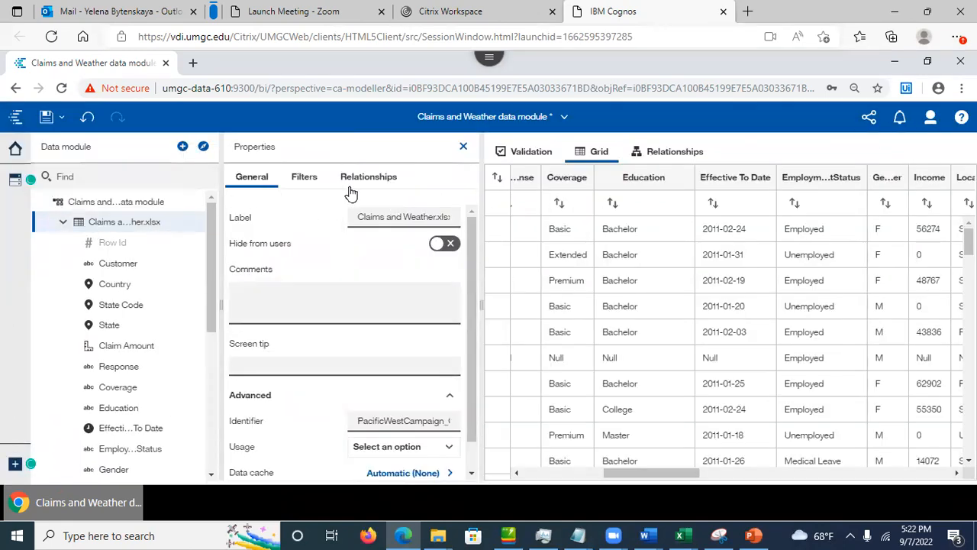
Step: Show the Claims and Weather table's Filters properties and choose to define a filter via expression editor
left_click(305, 181)
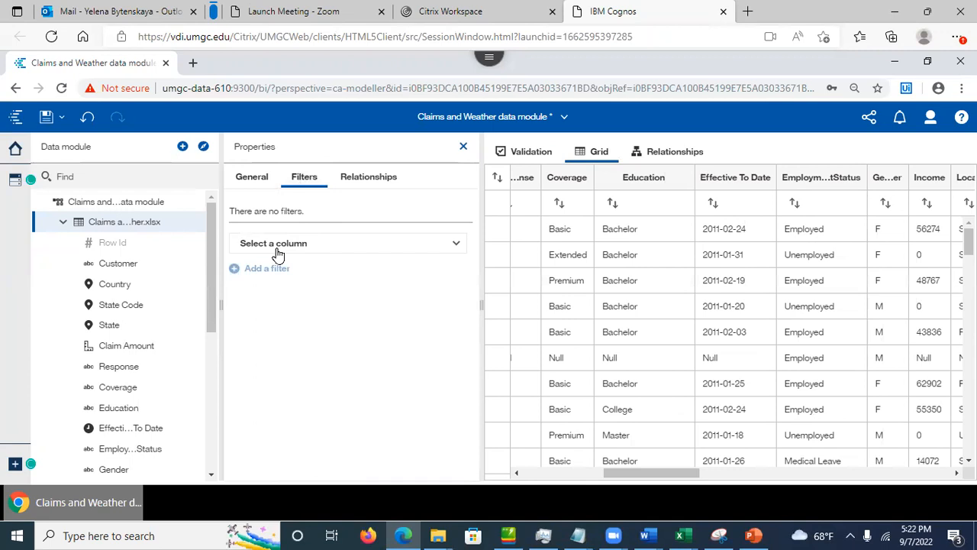
left_click(452, 247)
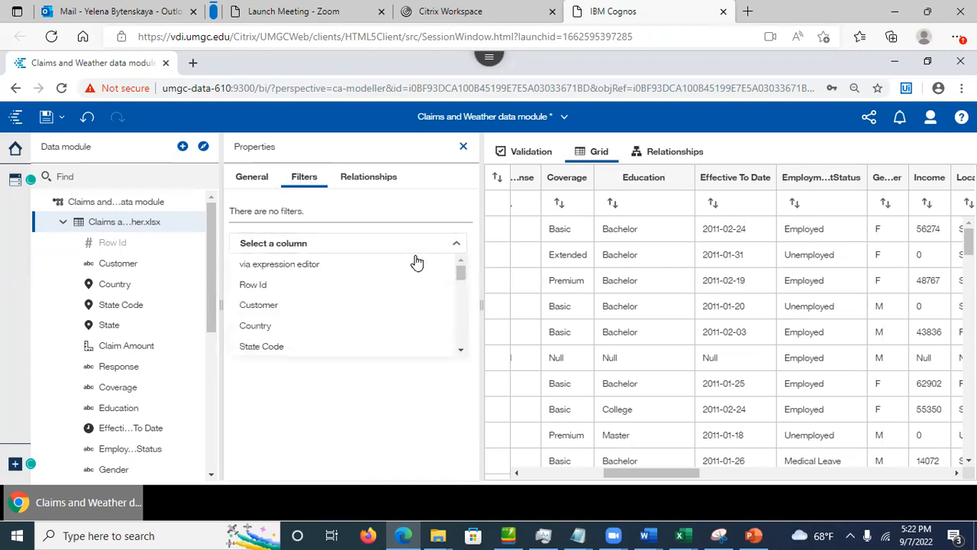
left_click(303, 265)
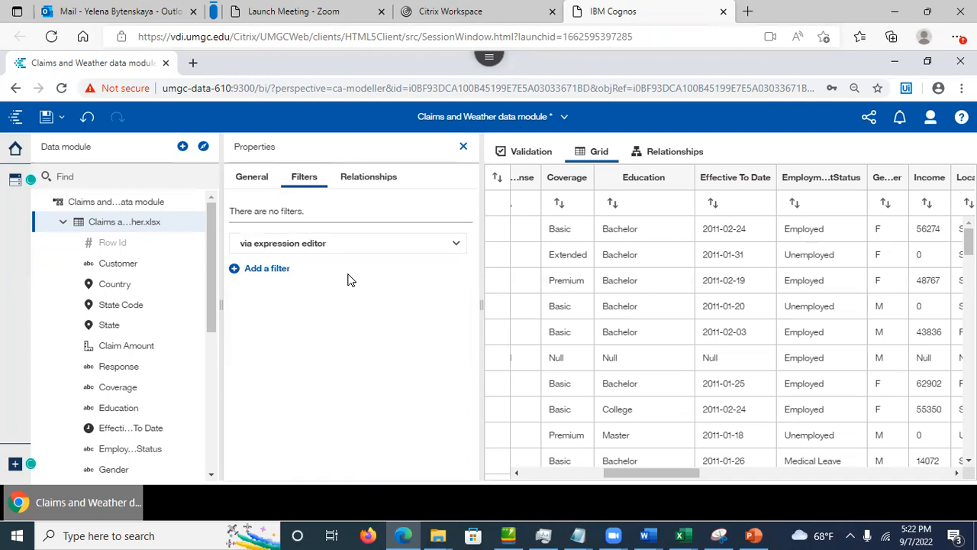
Step: Add a new filter named 'Has Effective To Date', leaving its expression empty
left_click(277, 274)
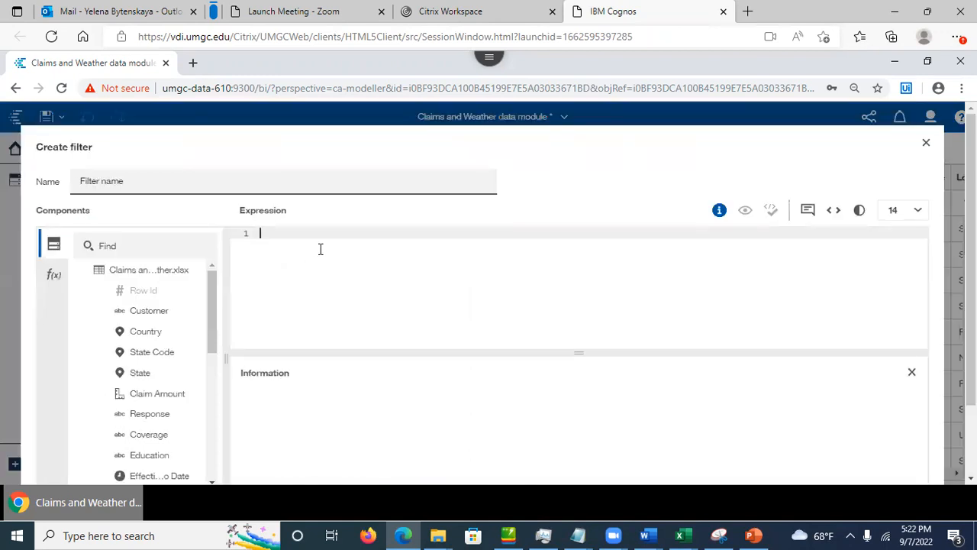
left_click(226, 179)
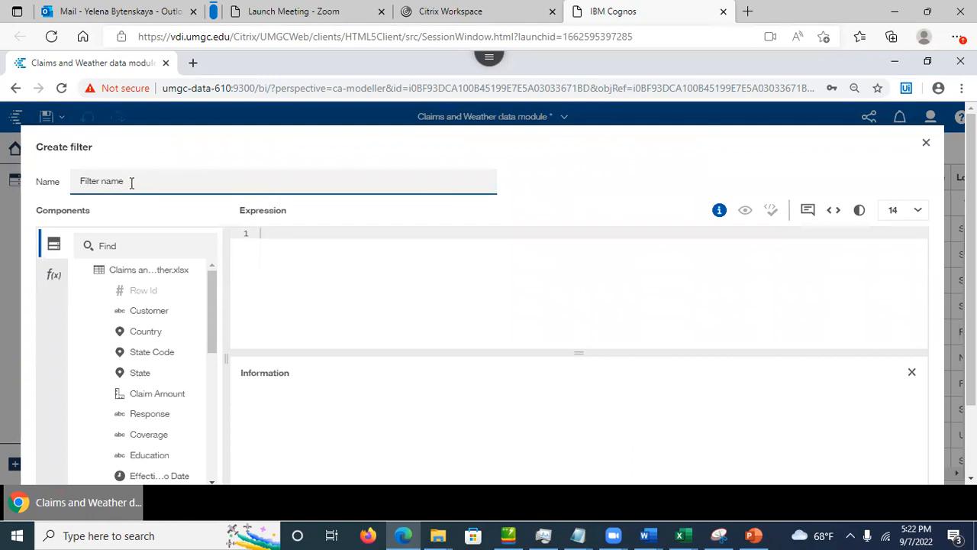
left_click_drag(126, 180, 55, 181)
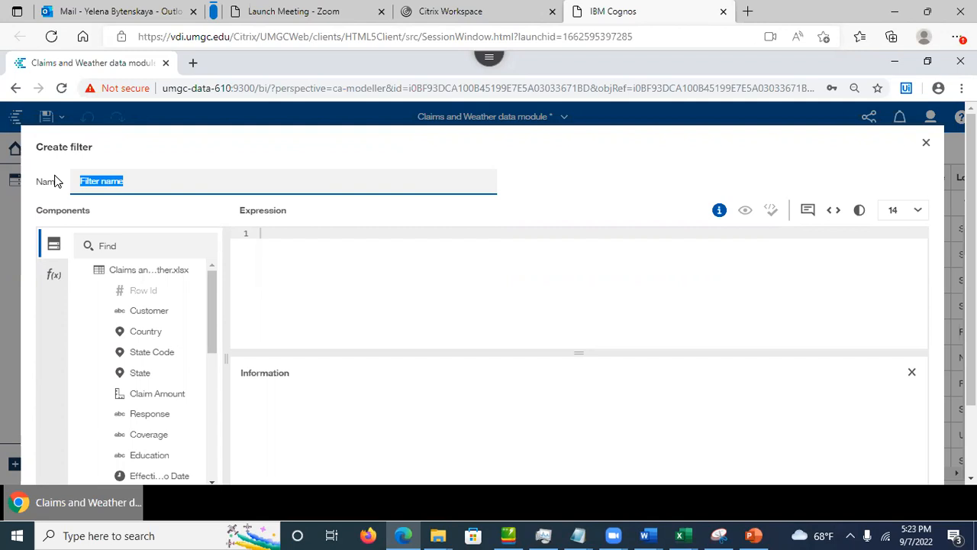
type("Has Effective To Date")
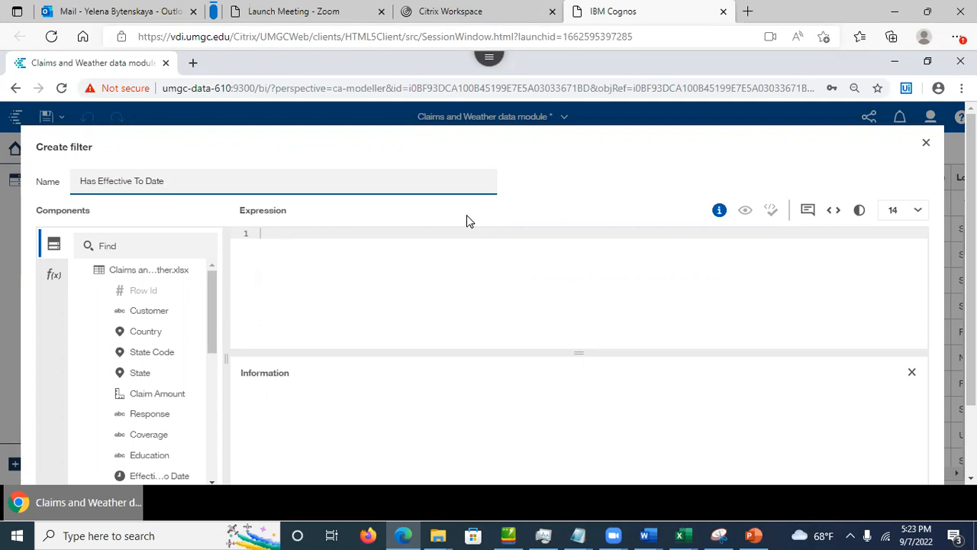
left_click(306, 241)
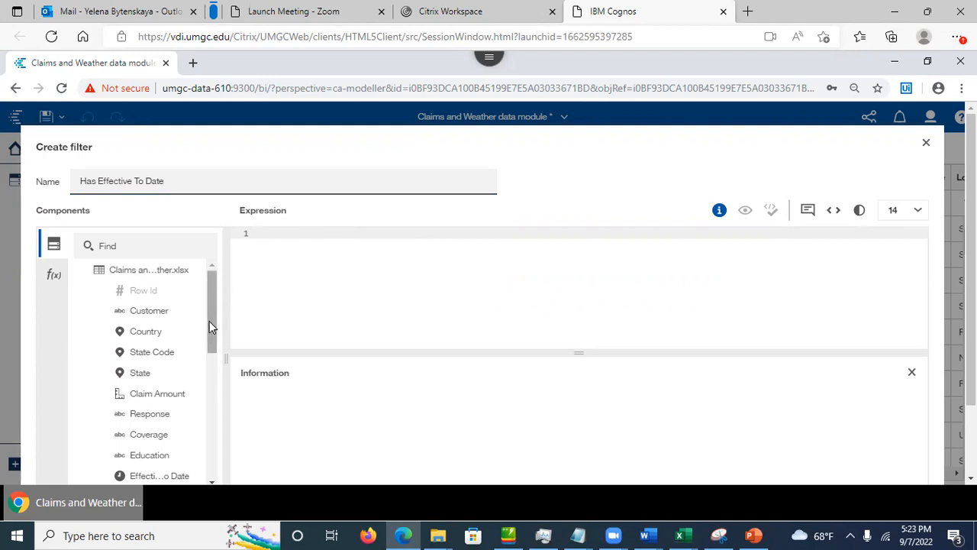
Step: Build the filter expression 'Effective_To_Date is not missing' and validate it
left_click_drag(209, 321, 219, 366)
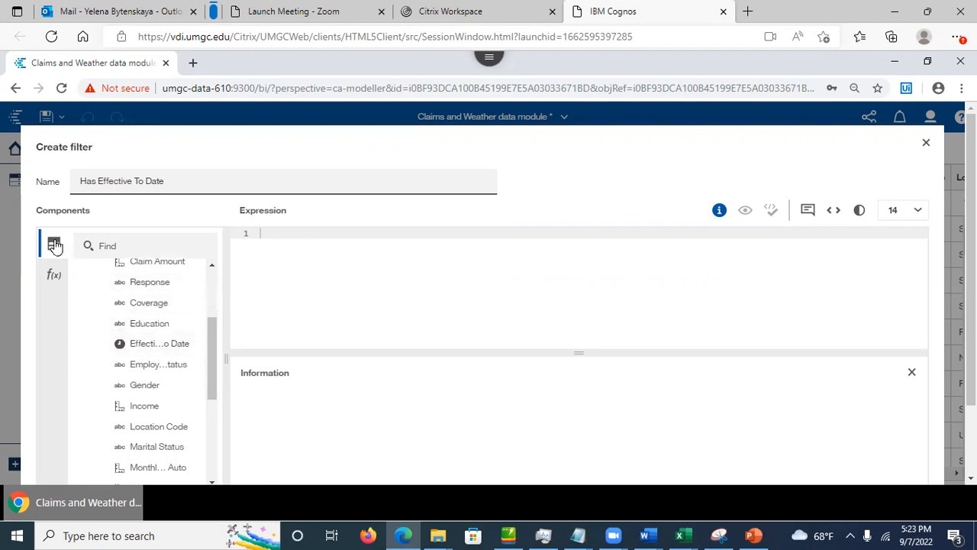
left_click_drag(141, 344, 262, 242)
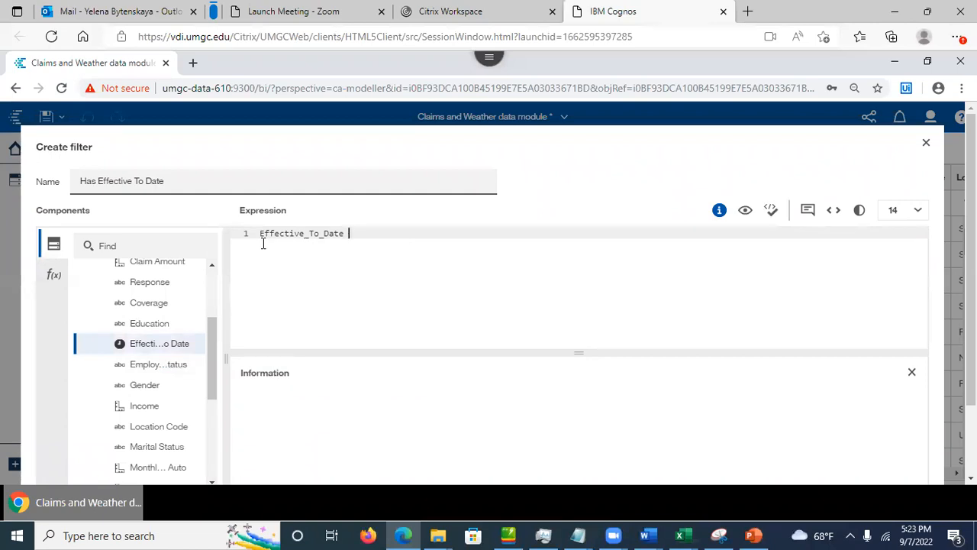
left_click(53, 276)
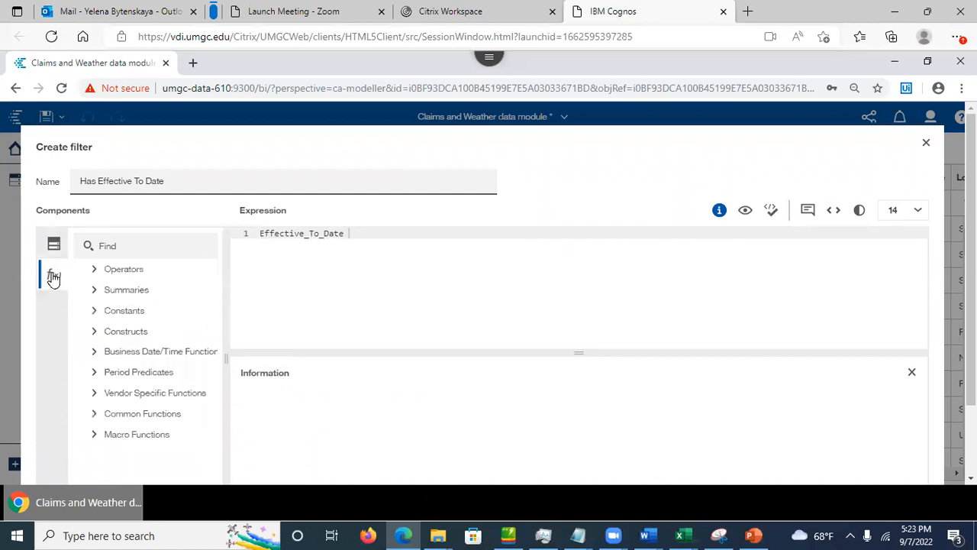
left_click(93, 270)
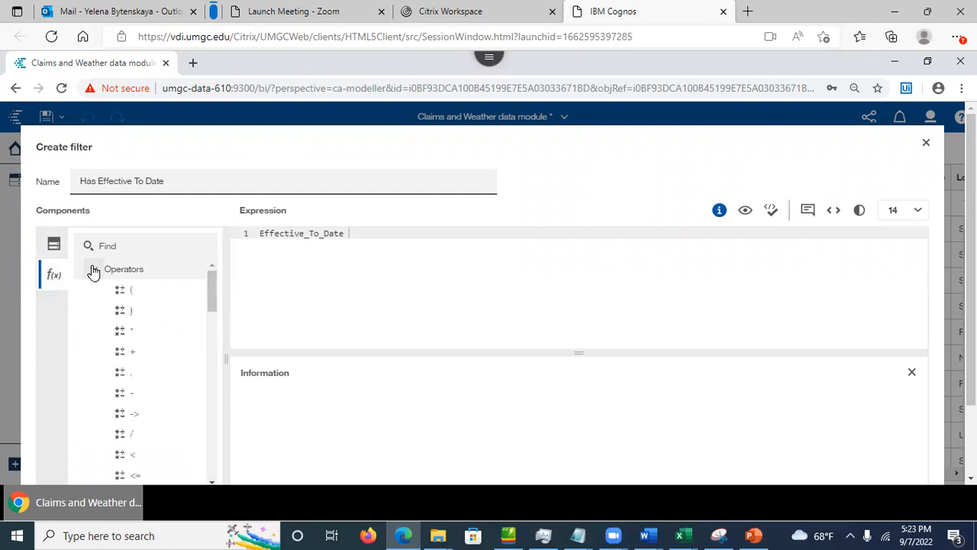
left_click_drag(215, 288, 209, 351)
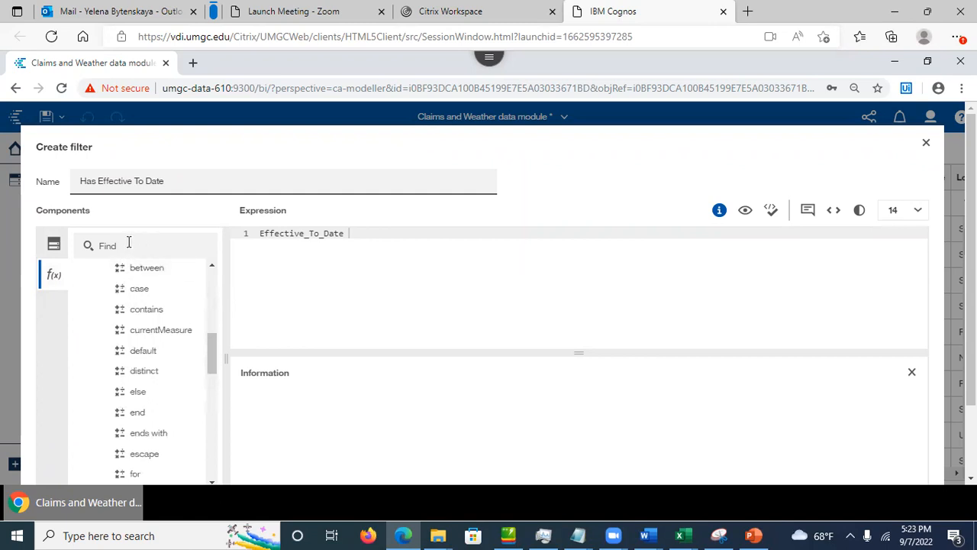
left_click_drag(211, 349, 224, 401)
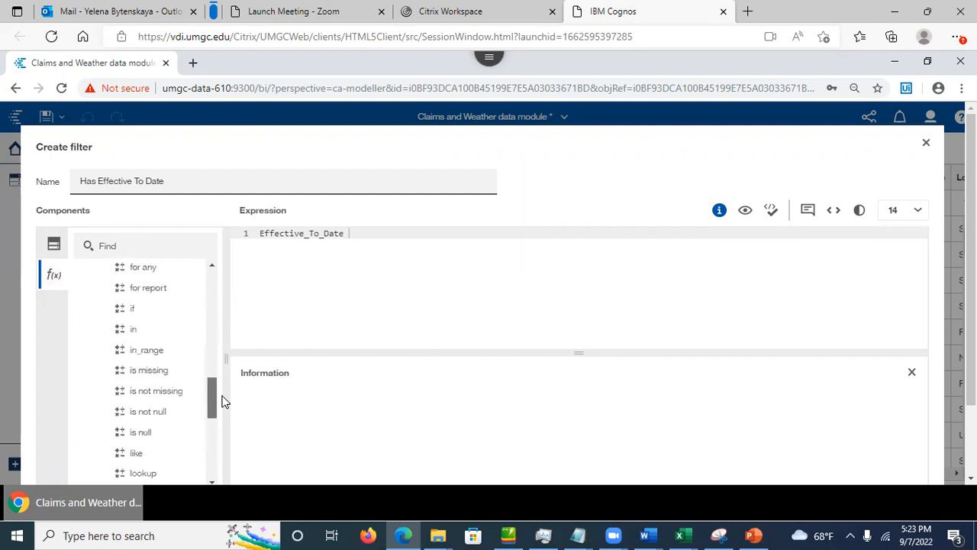
left_click_drag(147, 392, 372, 238)
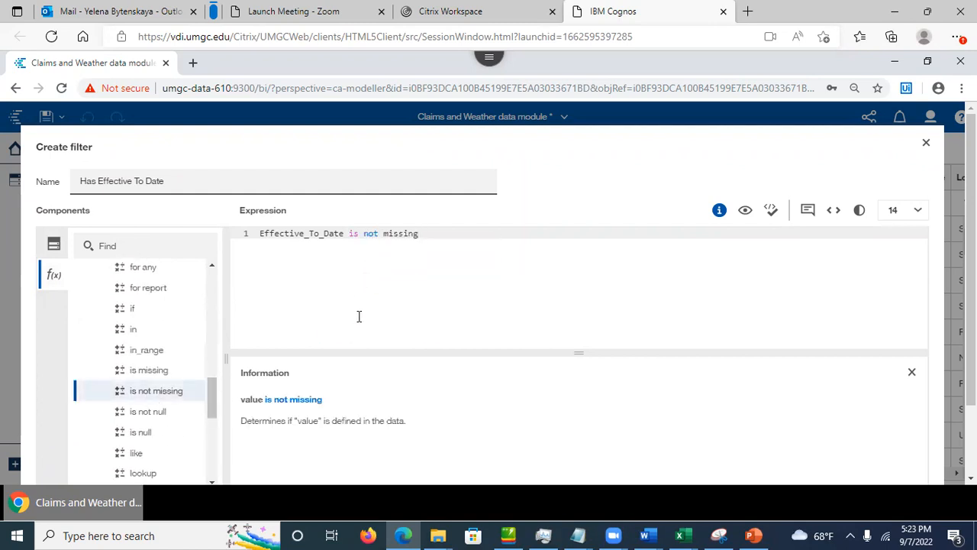
left_click(771, 214)
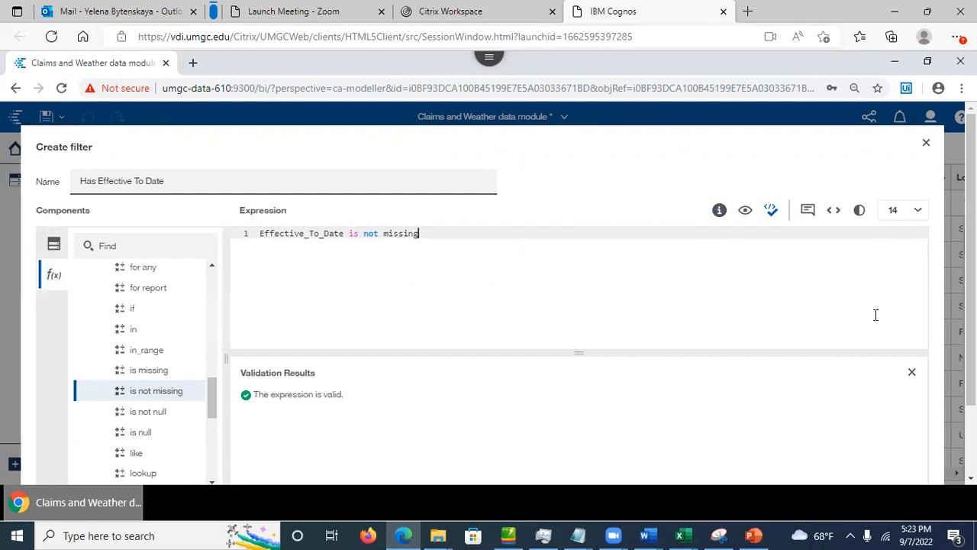
scroll(488, 290, "down", 1)
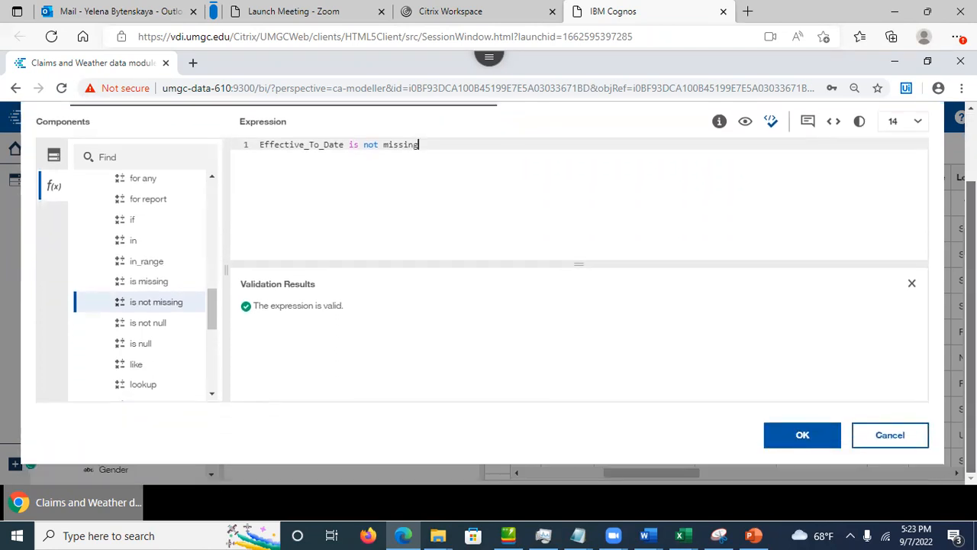
Step: Create the Has Effective To Date filter and scroll the grid to check the filtered Effective To Date column
left_click(797, 437)
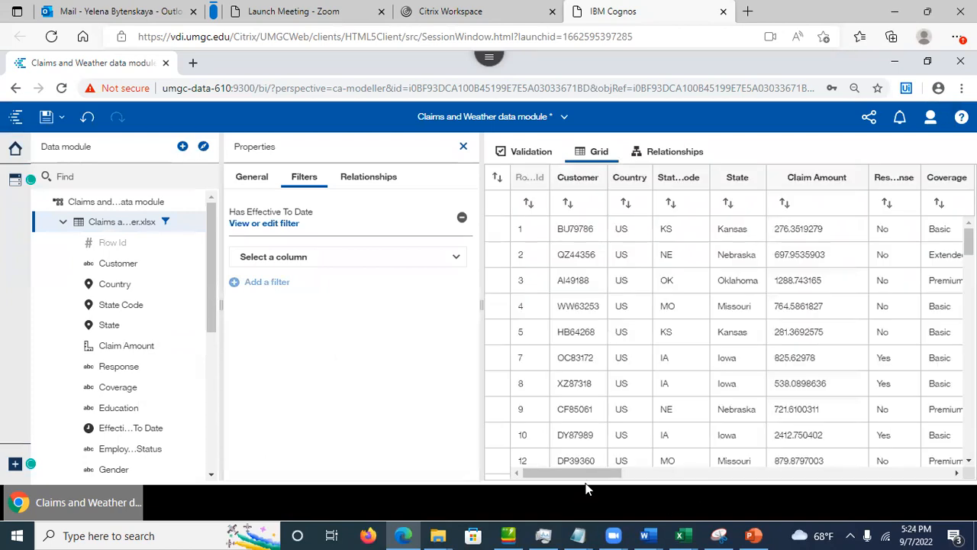
left_click_drag(587, 474, 523, 487)
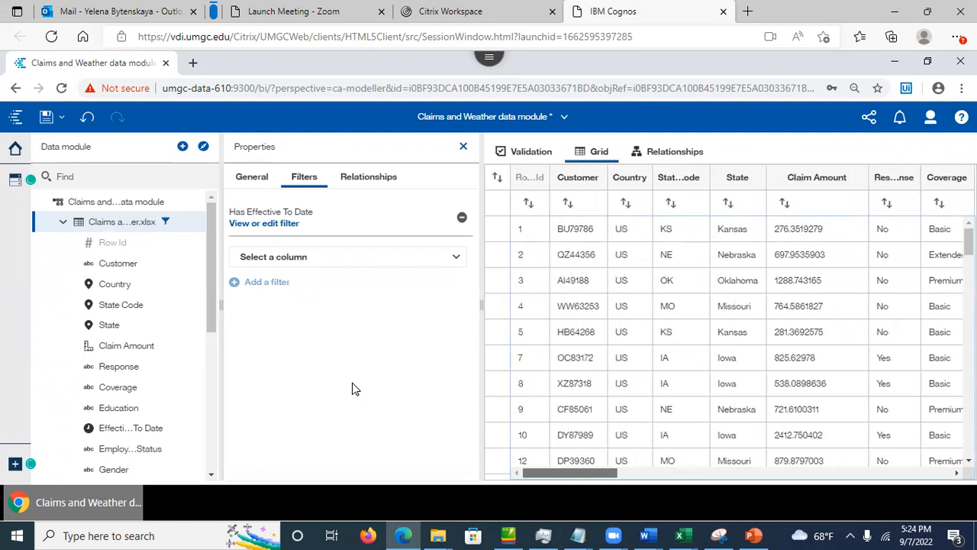
left_click_drag(352, 388, 326, 361)
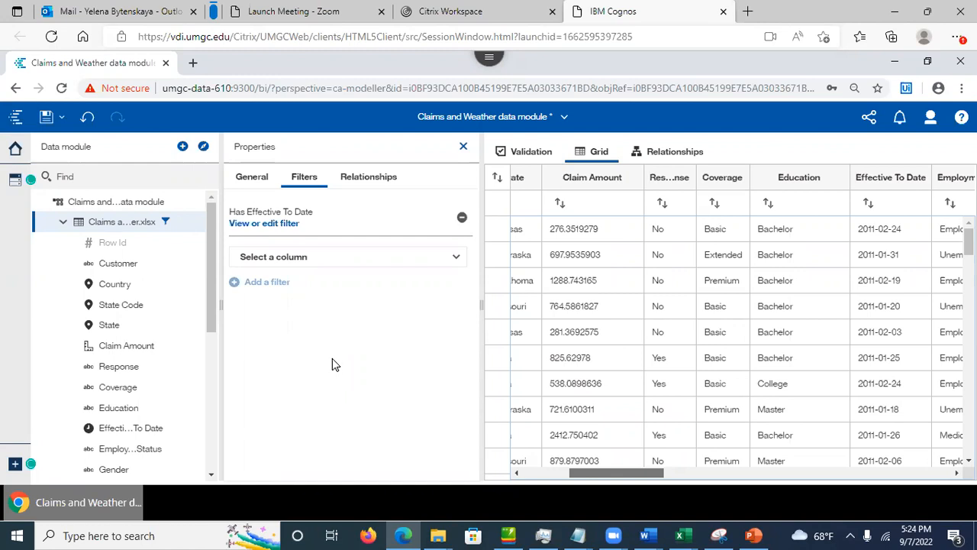
Step: Save the data module, then review the Has Effective To Date filter details twice without changes
left_click(46, 119)
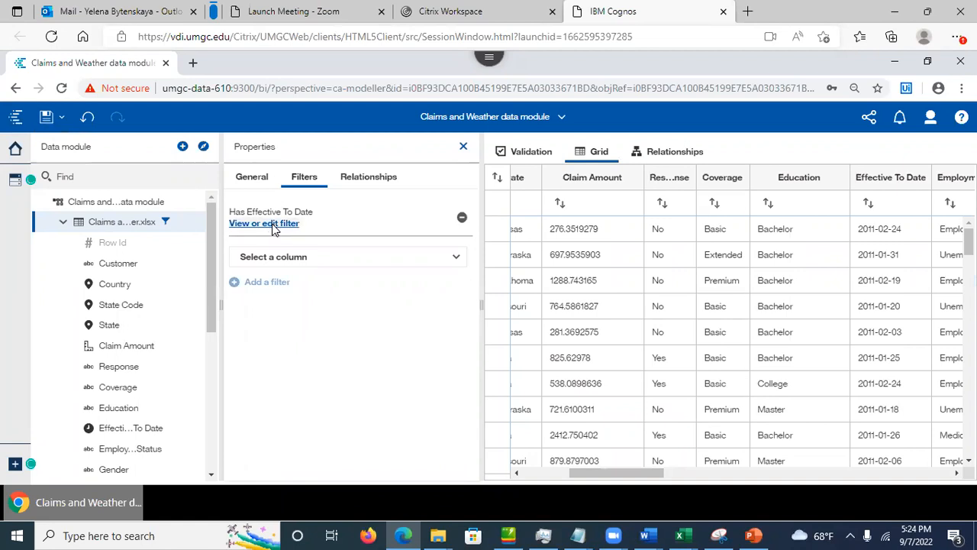
left_click(273, 224)
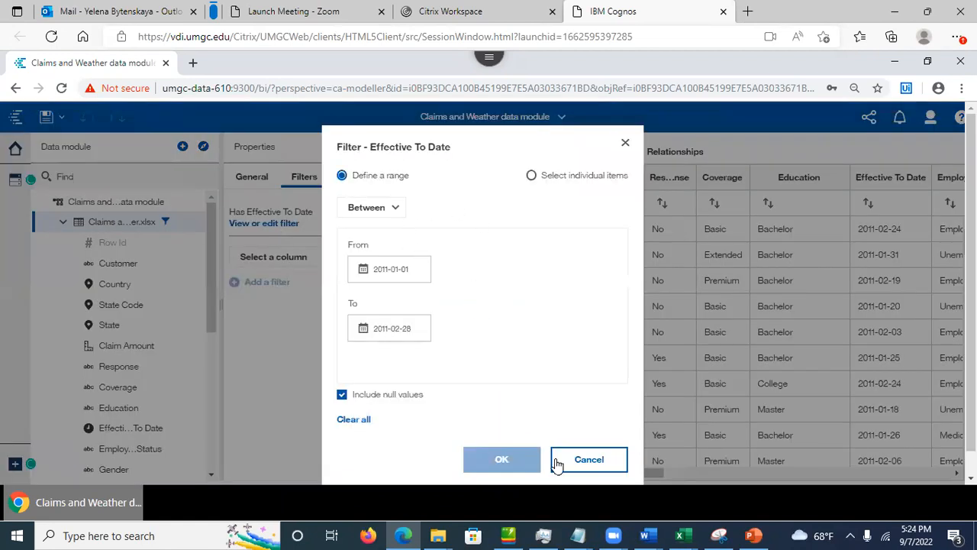
left_click(590, 460)
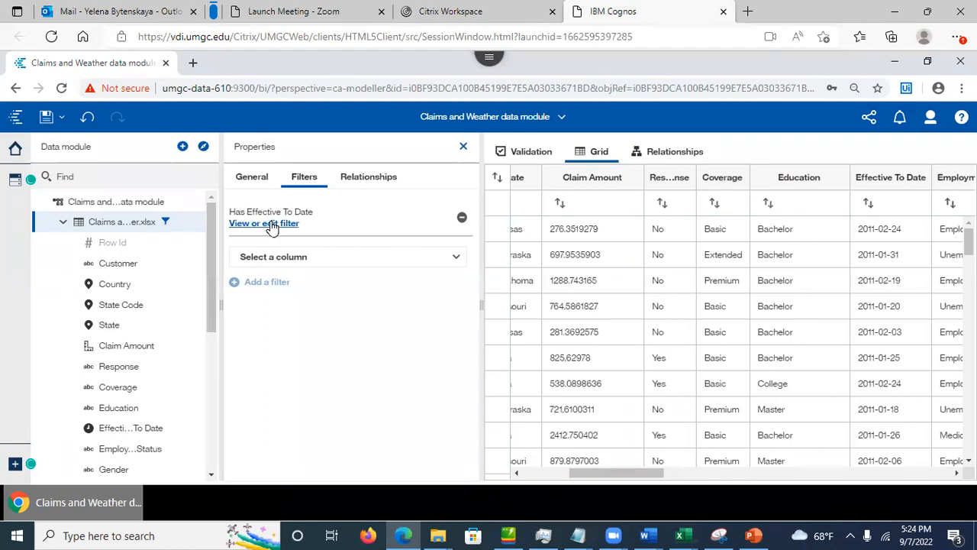
left_click(271, 223)
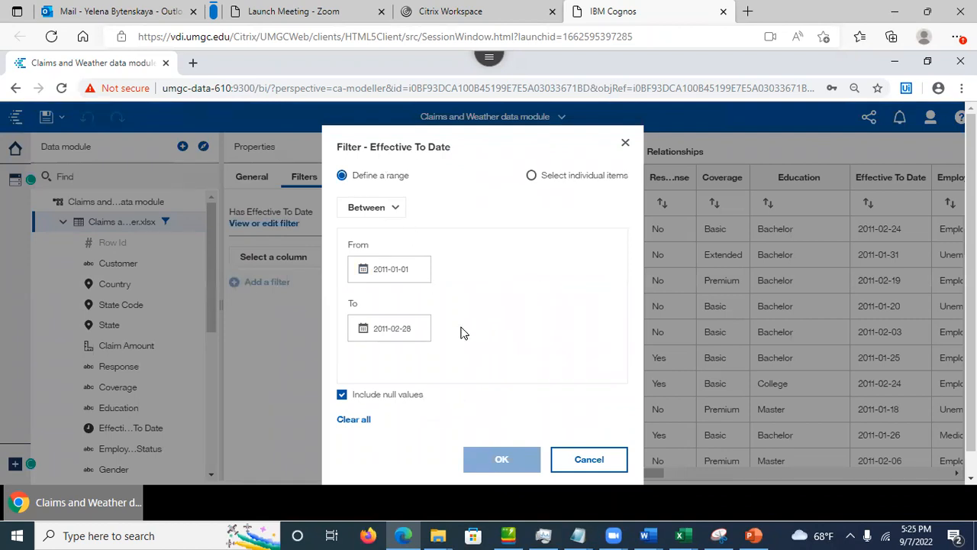
left_click(589, 459)
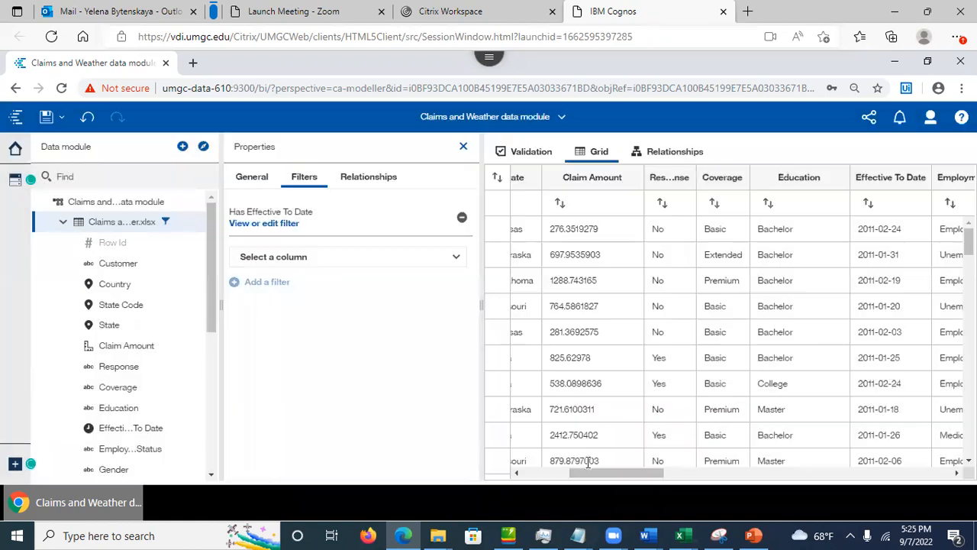
Step: Return to the table's General properties, then show PowerPoint slide 18 on the embedded filter example
left_click(252, 178)
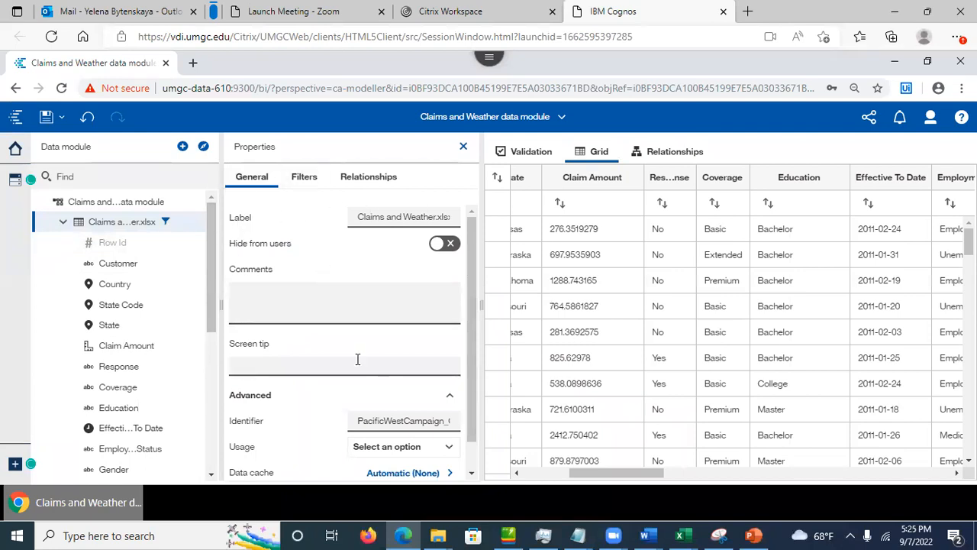
left_click_drag(210, 297, 202, 223)
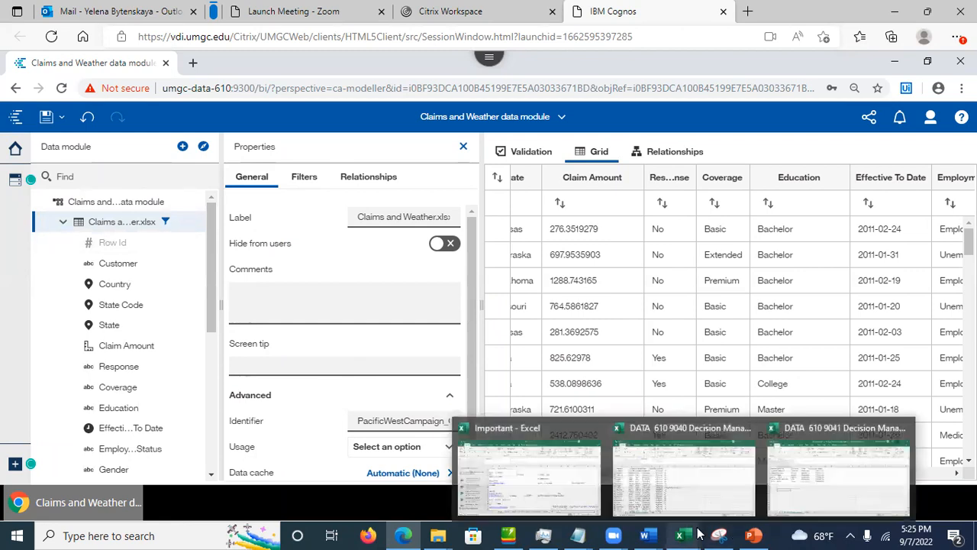
left_click(754, 535)
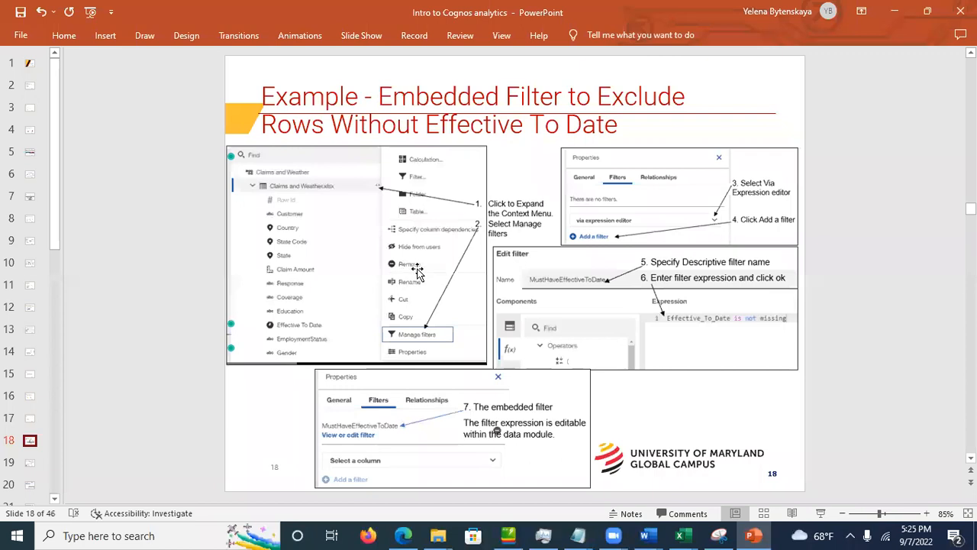
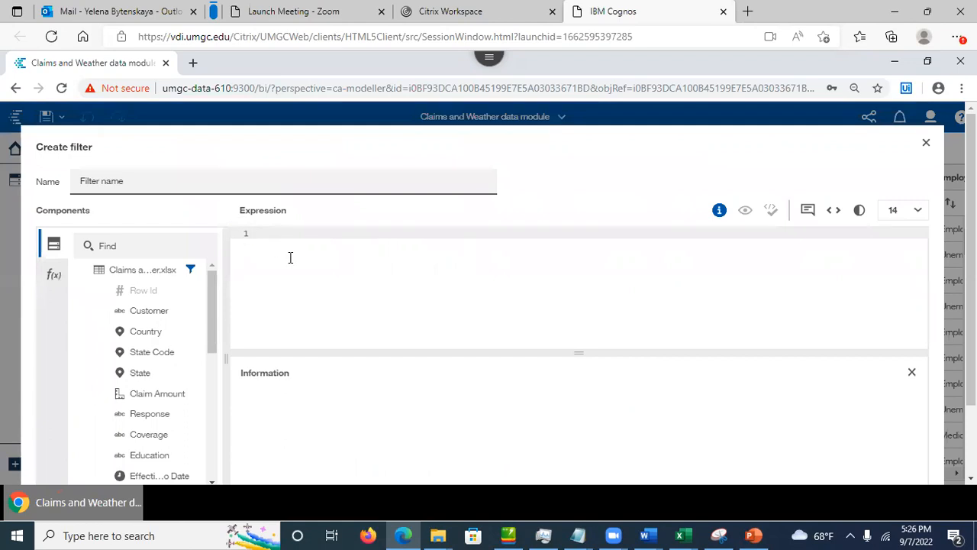
Step: Paste the Policy_Type contains ('Personal') and Vehicle_Size contains ('Small') expression through the remote clipboard
left_click(290, 256)
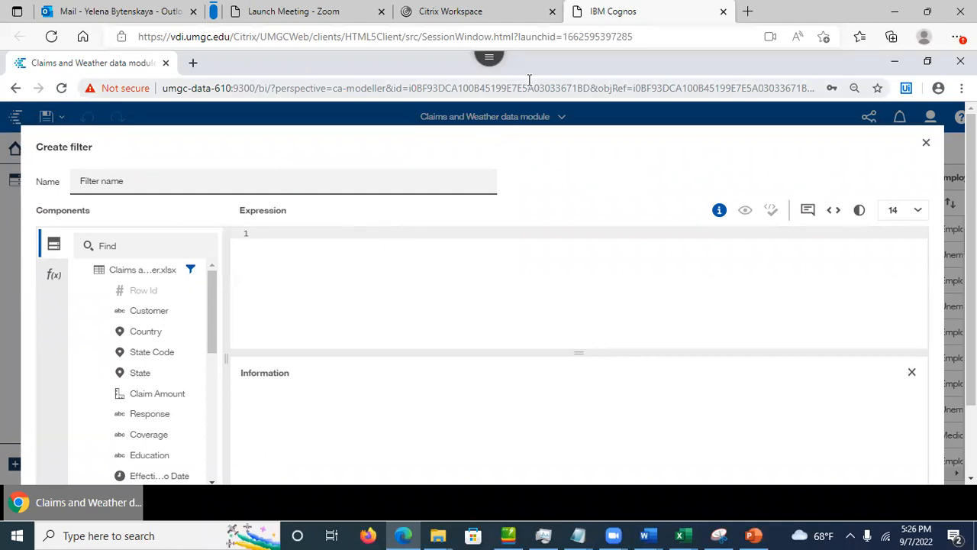
left_click(500, 76)
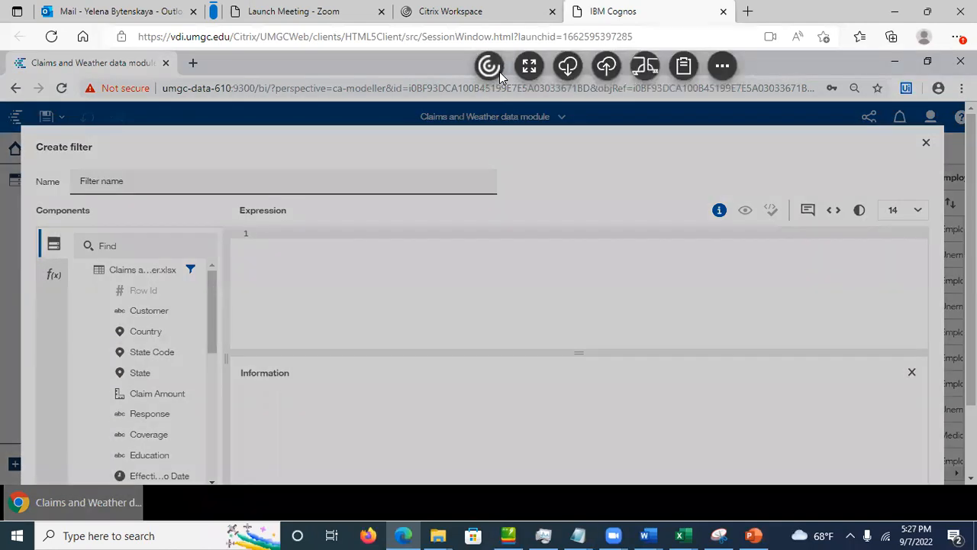
left_click(714, 74)
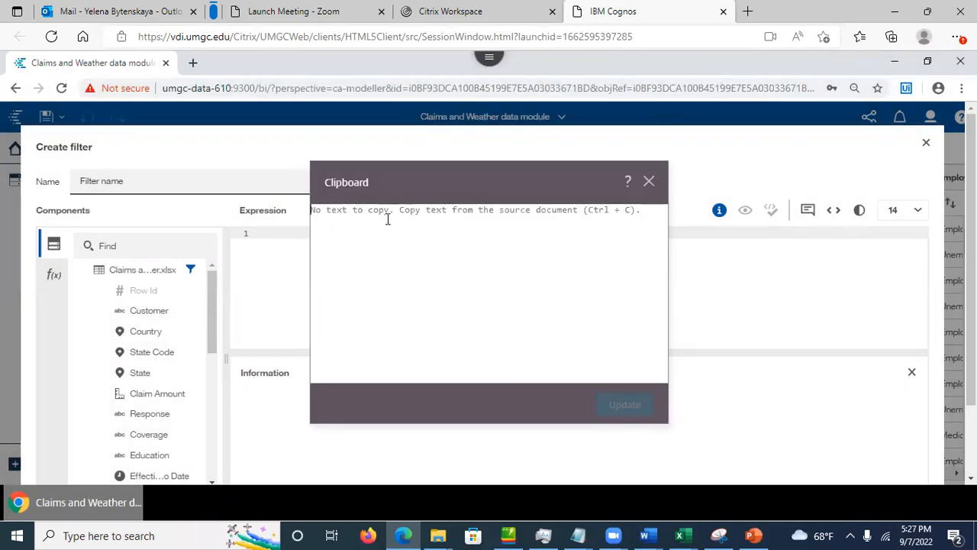
type("Policy_Type contains ('Personal')  and Vehicle_Size contains ('Small')")
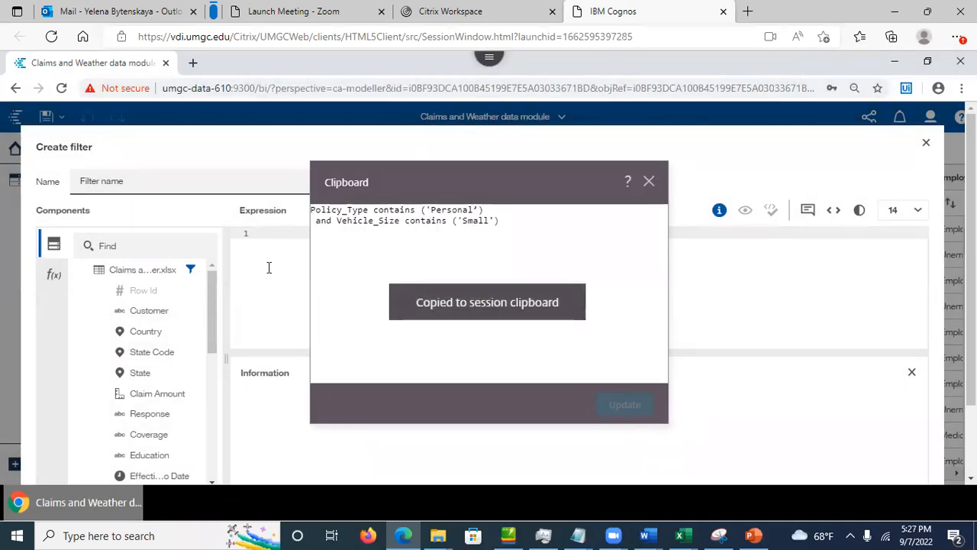
left_click(273, 253)
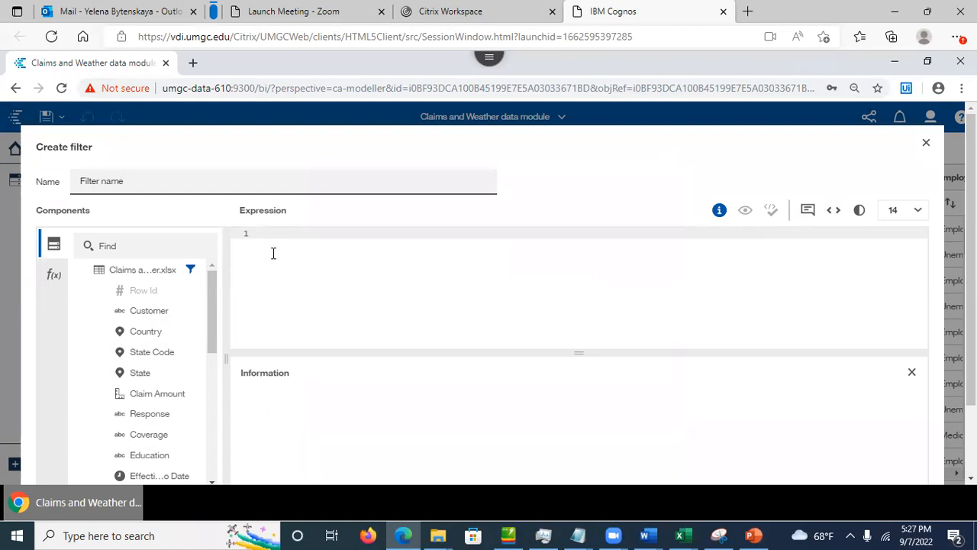
key("ctrl+v")
left_click(438, 233)
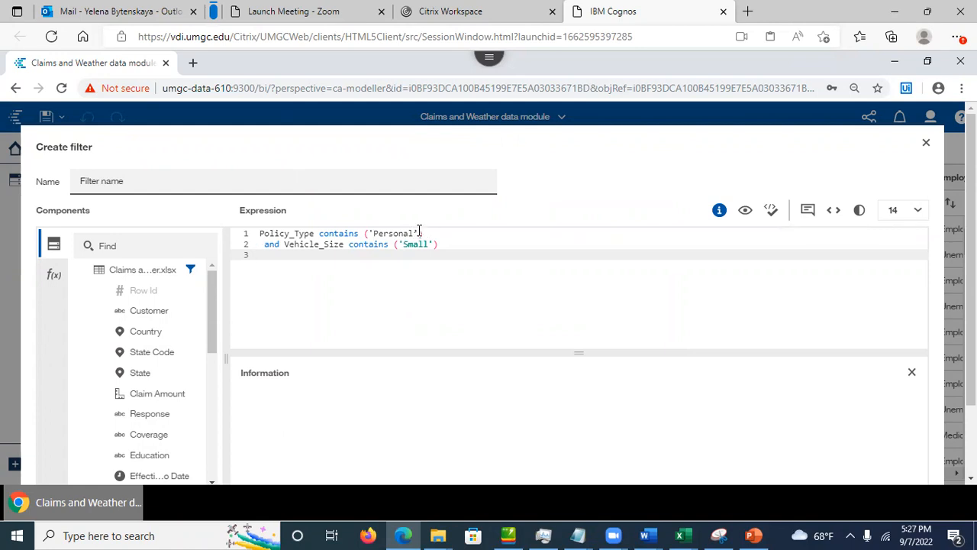
Step: Fix the quote after 'Personal' and re-validate until the expression is valid
left_click(418, 231)
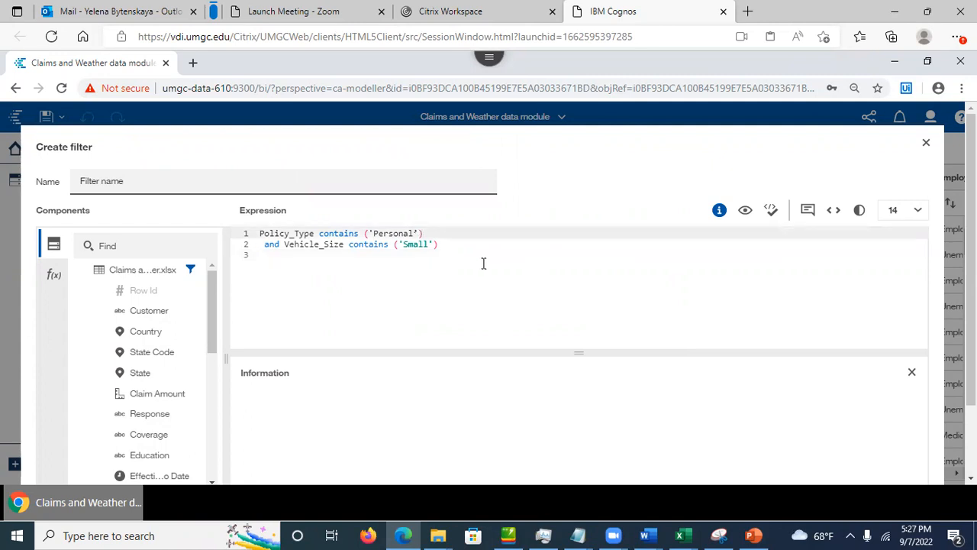
left_click(773, 212)
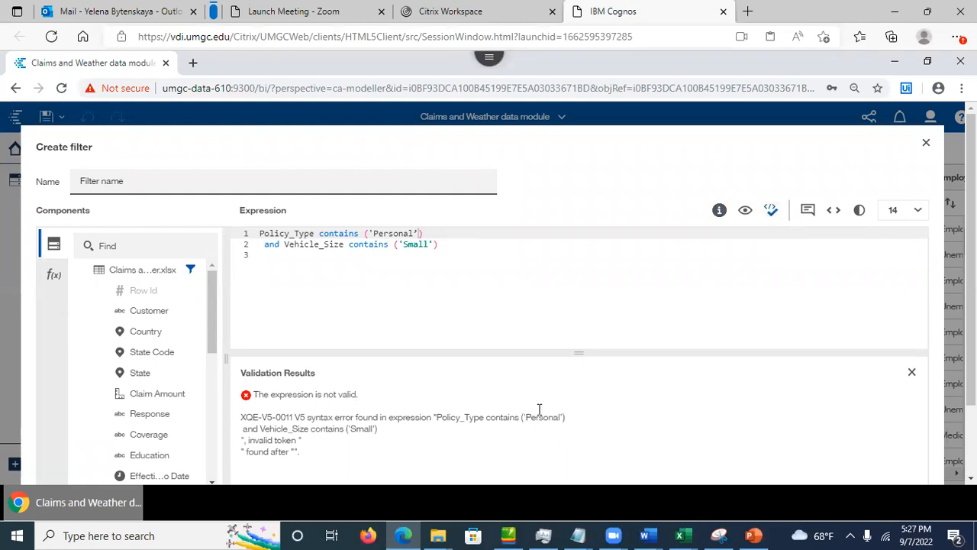
left_click(418, 233)
key("BackSpace")
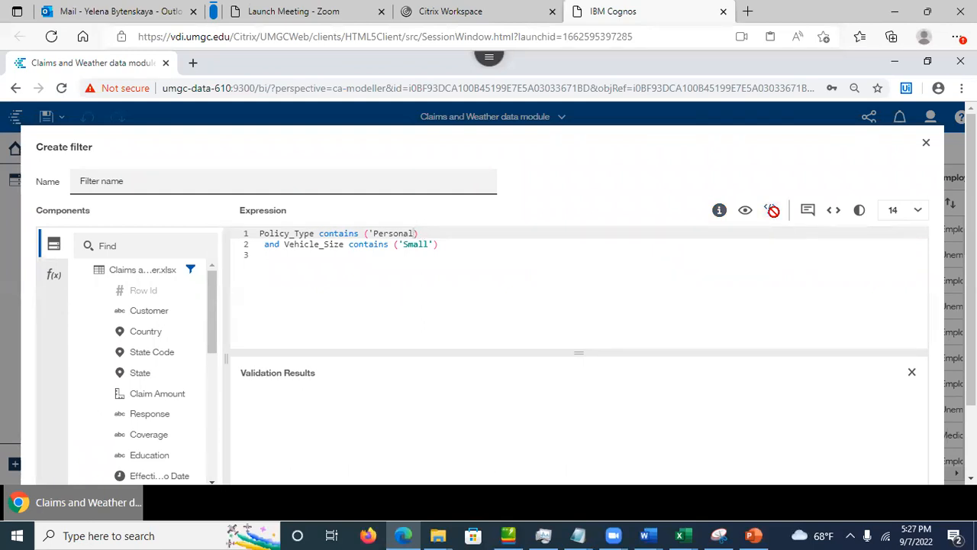
left_click(773, 211)
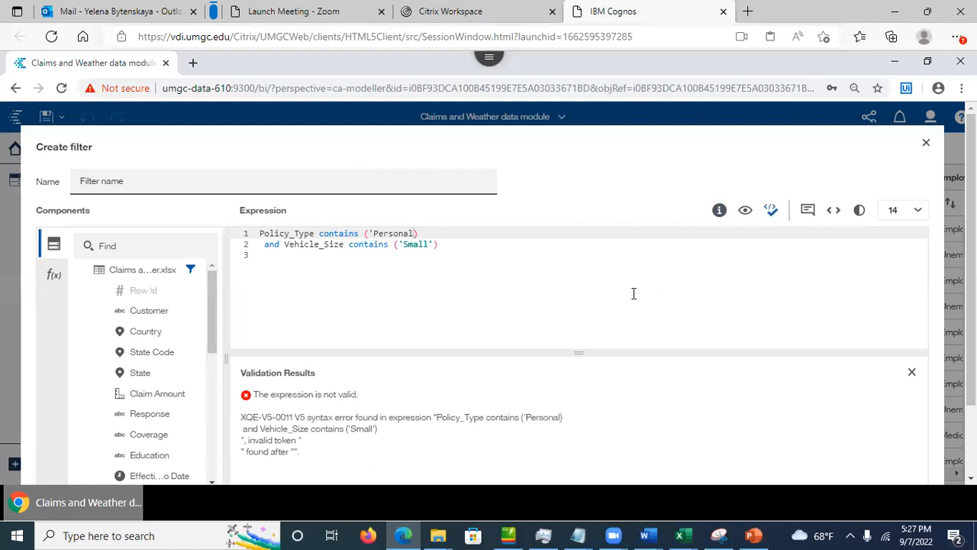
left_click(416, 233)
type("'")
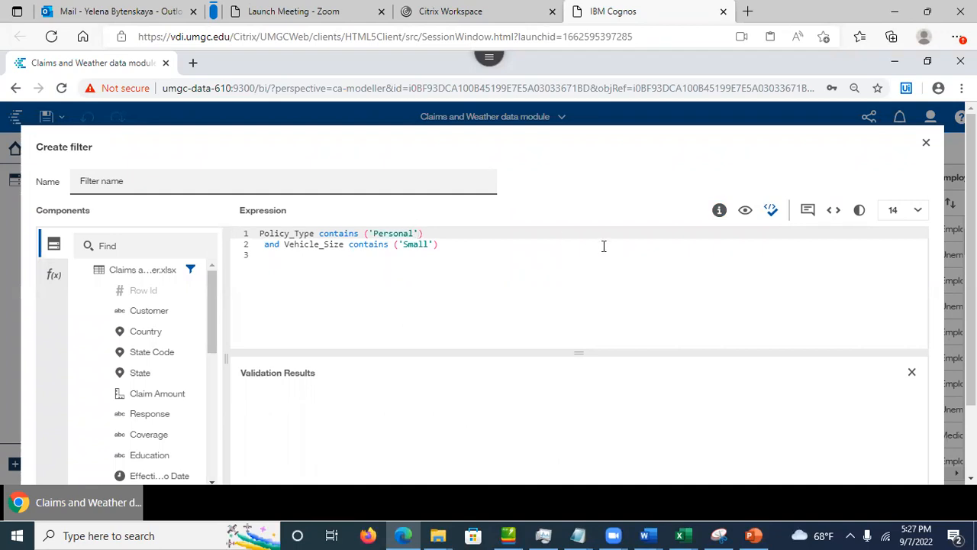
left_click(770, 211)
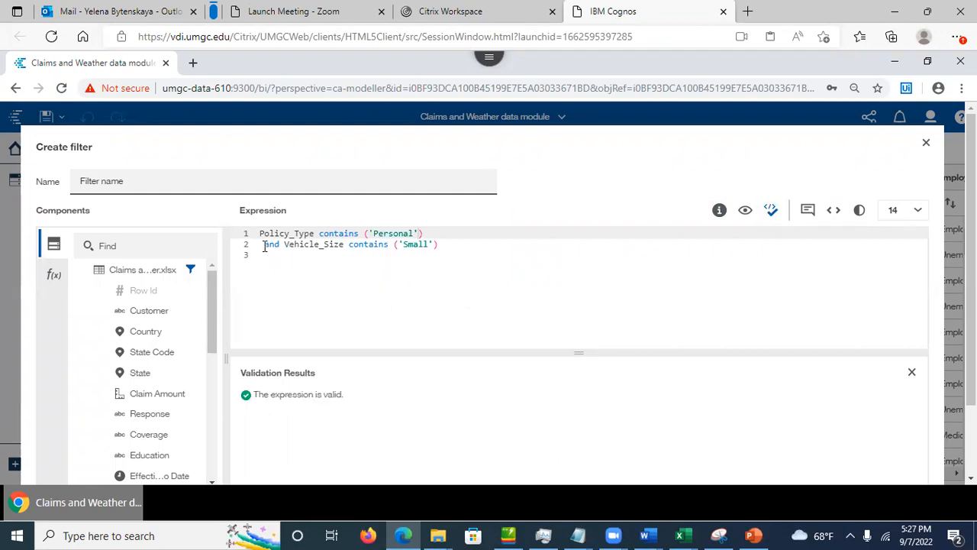
left_click(265, 245)
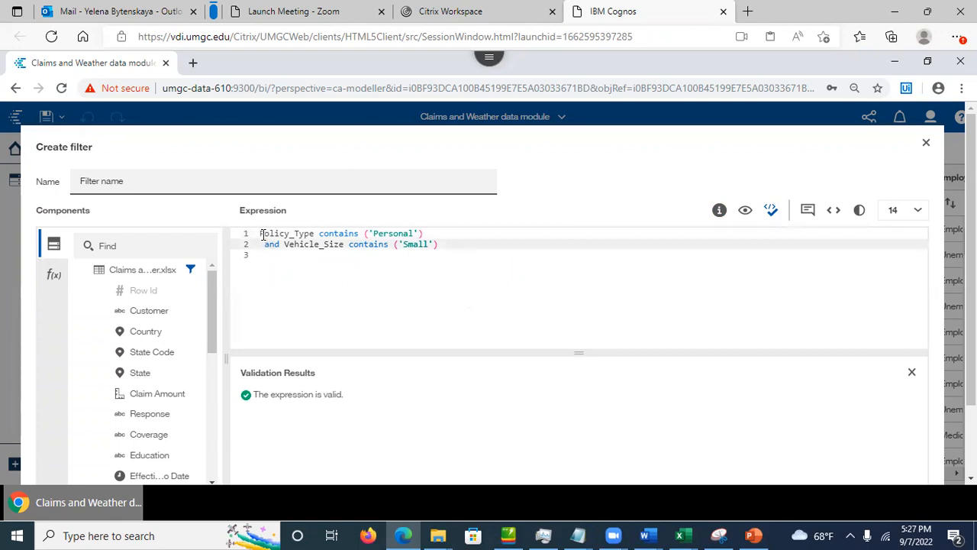
left_click(261, 233)
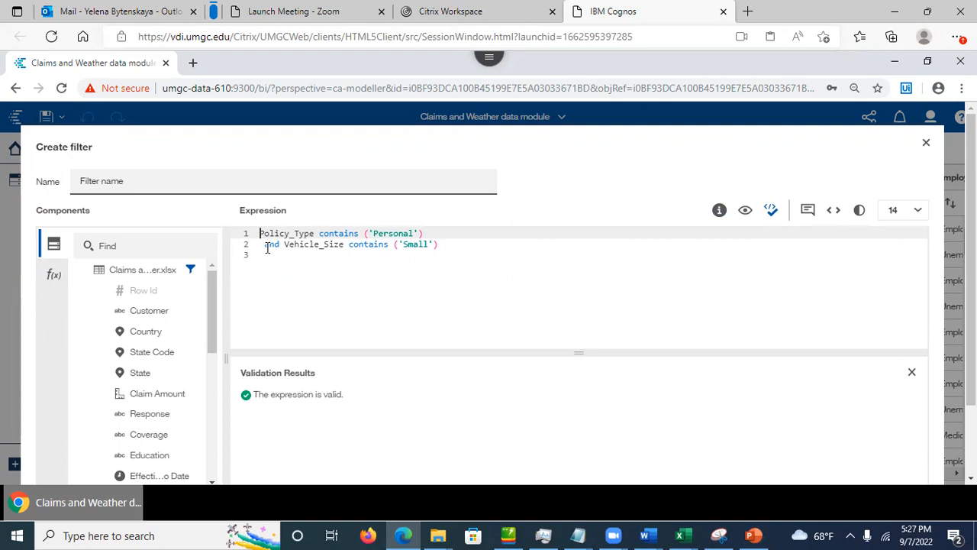
left_click(441, 245)
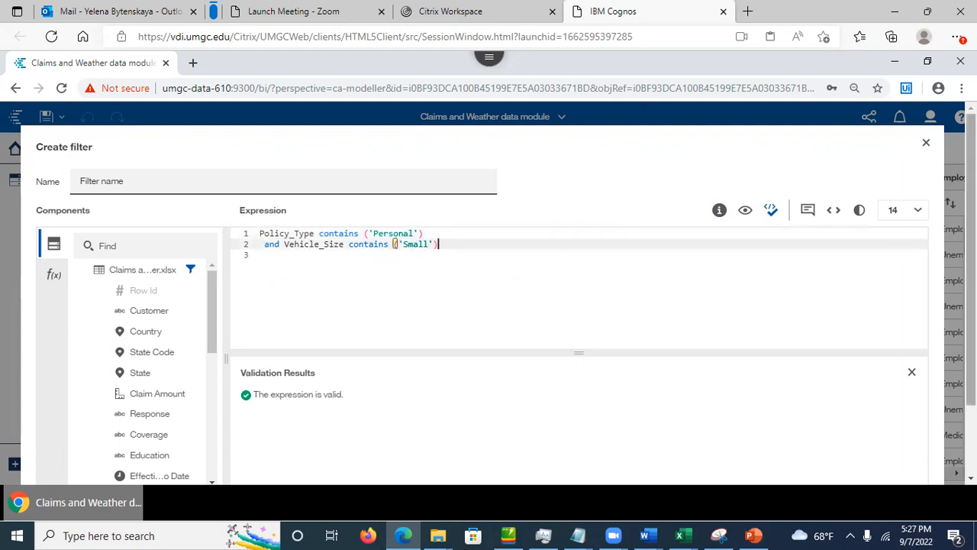
Step: Replace the placeholder filter name with 'Personal coverage for small car'
scroll(969, 259, "down", 1)
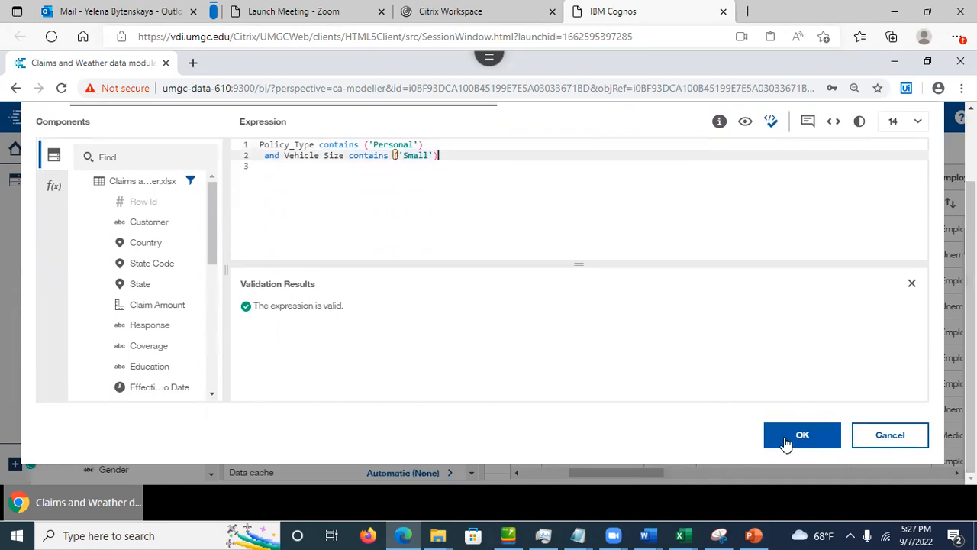
scroll(616, 348, "up", 1)
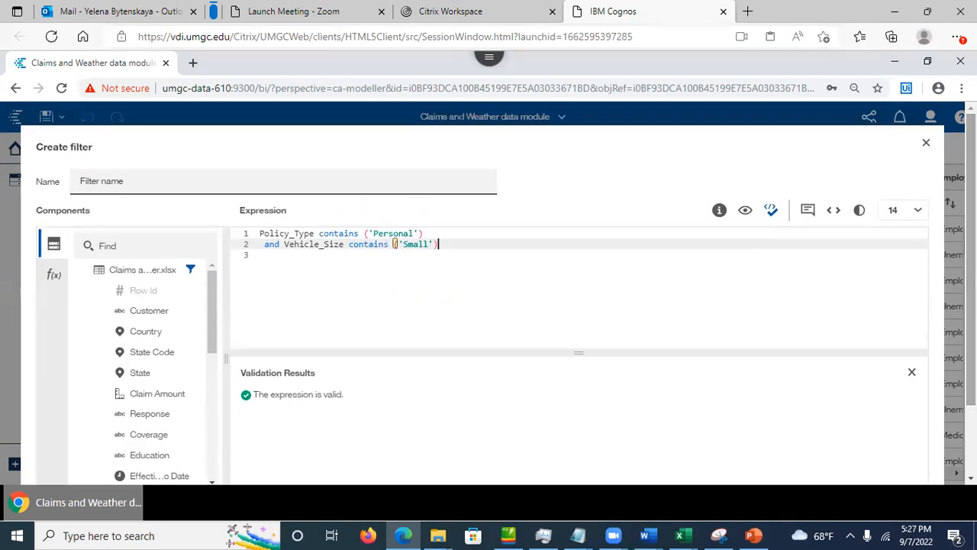
left_click(156, 184)
left_click_drag(144, 183, 65, 181)
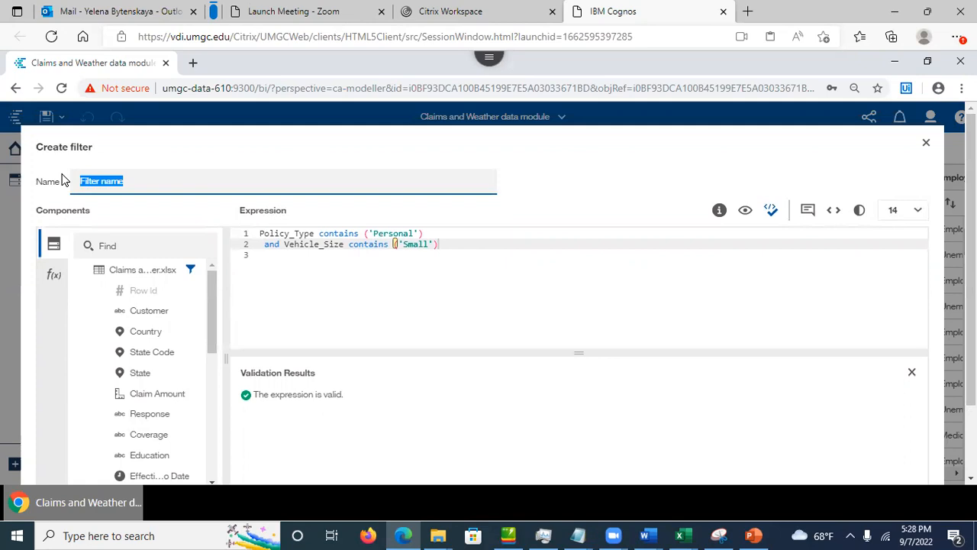
left_click(754, 535)
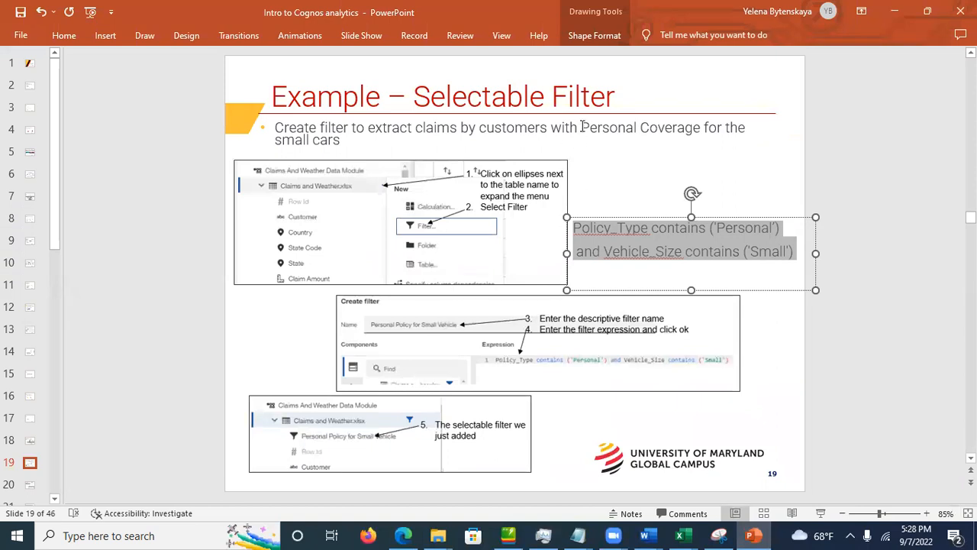
left_click(895, 11)
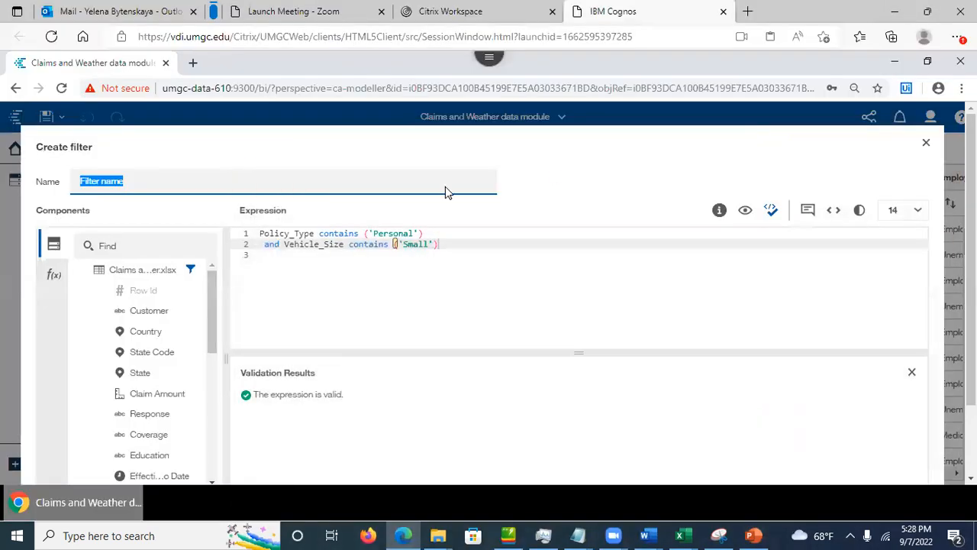
type("Personal cover")
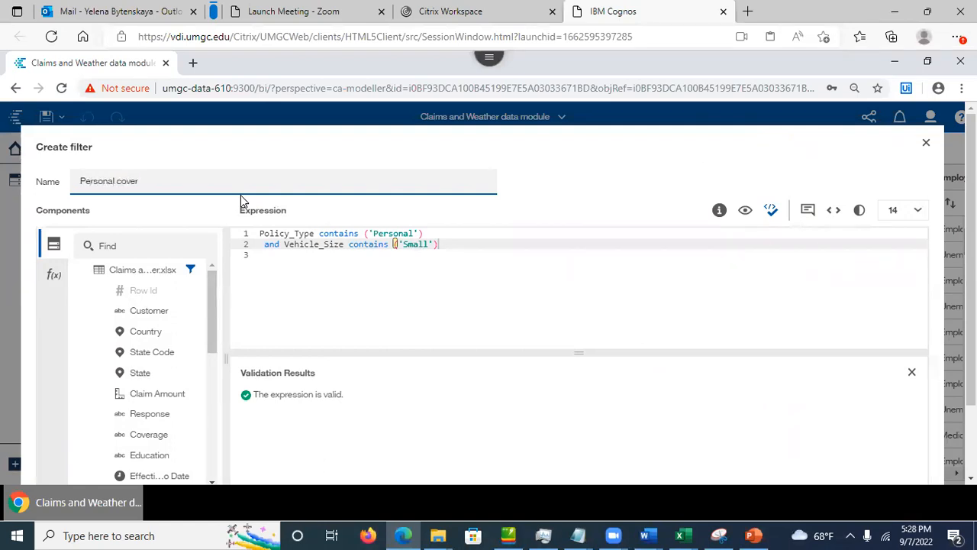
type("age for small car")
left_click(870, 301)
scroll(852, 322, "down", 2)
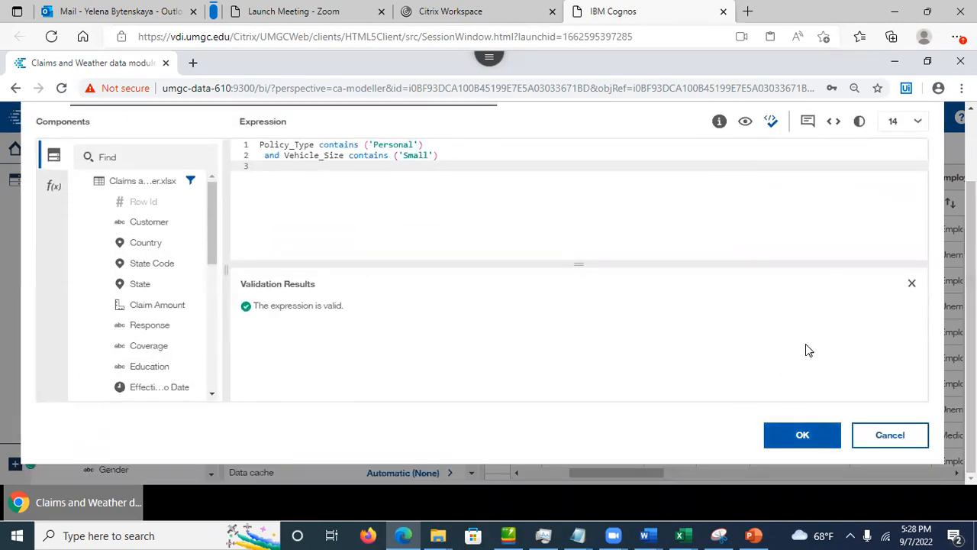
Step: Save the 'Personal coverage for small car' filter to the Claims table and return to the slides
left_click(789, 432)
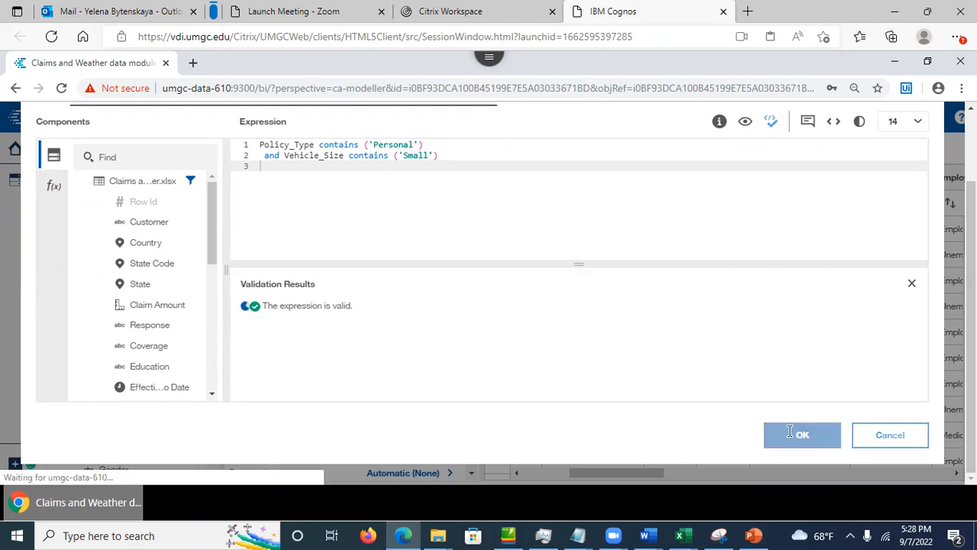
left_click_drag(625, 474, 658, 479)
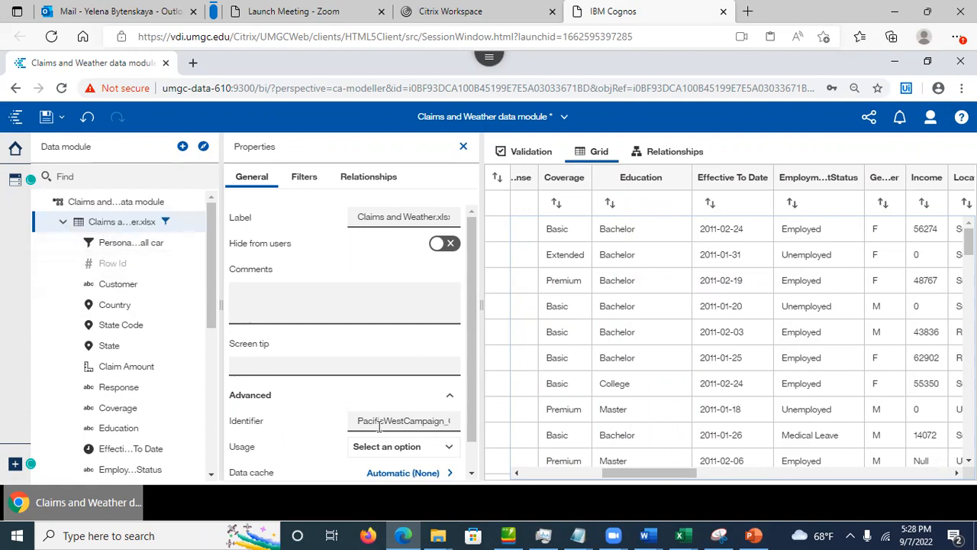
left_click(753, 535)
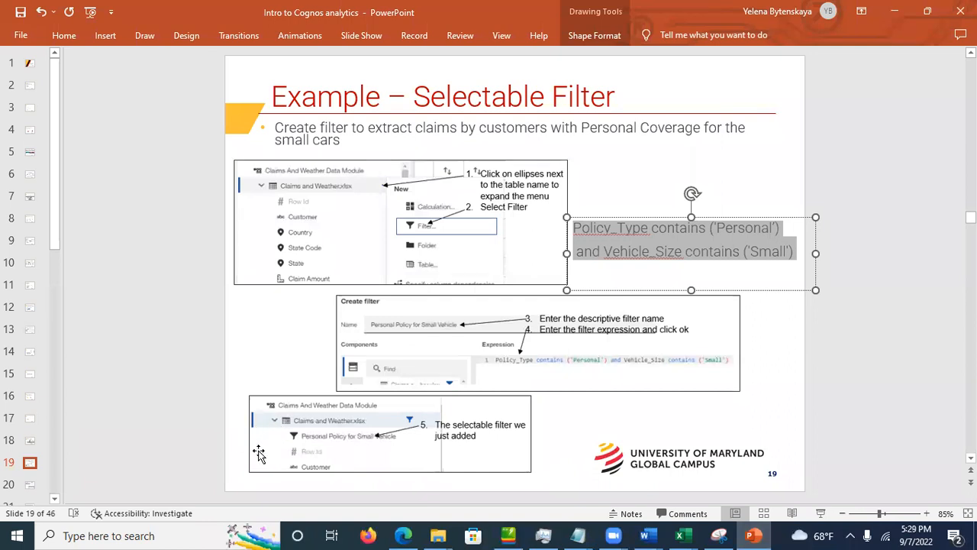
Step: Go to slide 20 and review its IF ( Income IS missing ) THEN ( AVERAGE ( Income ) ) ELSE ( Income ) expression
left_click(31, 487)
left_click(30, 485)
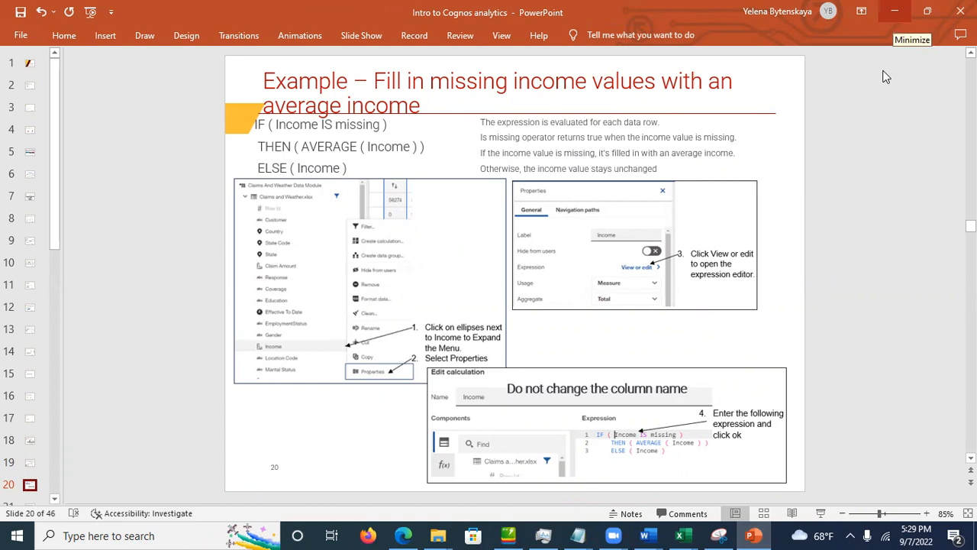
left_click(334, 131)
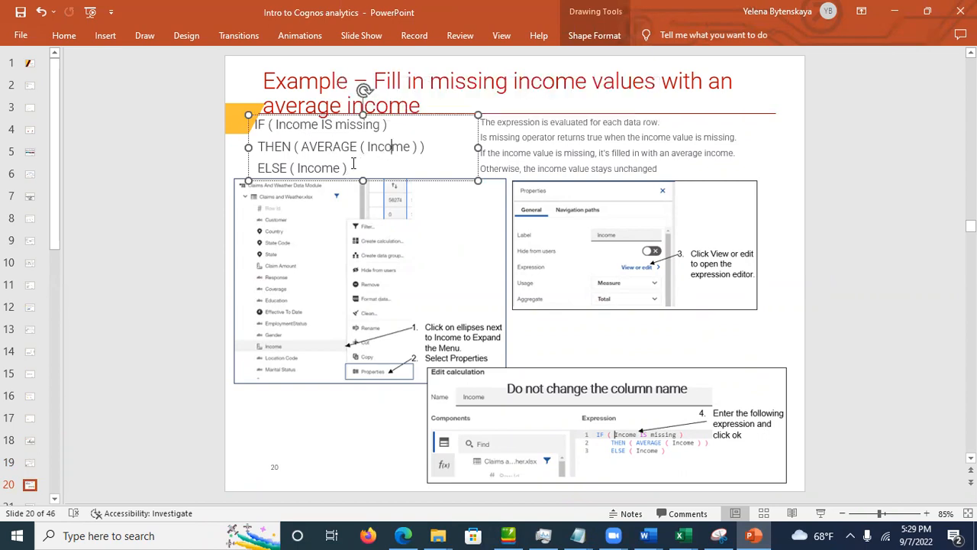
left_click_drag(349, 167, 264, 129)
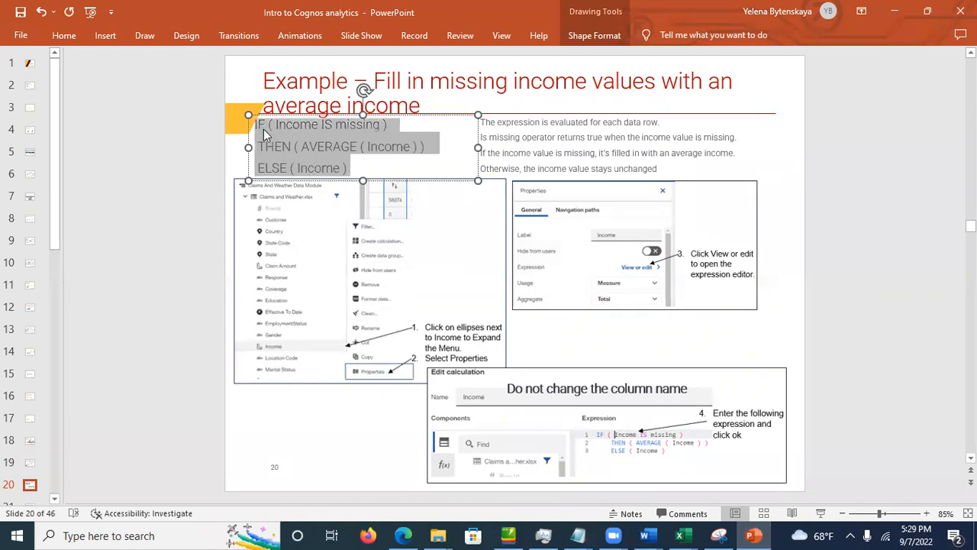
left_click(325, 142)
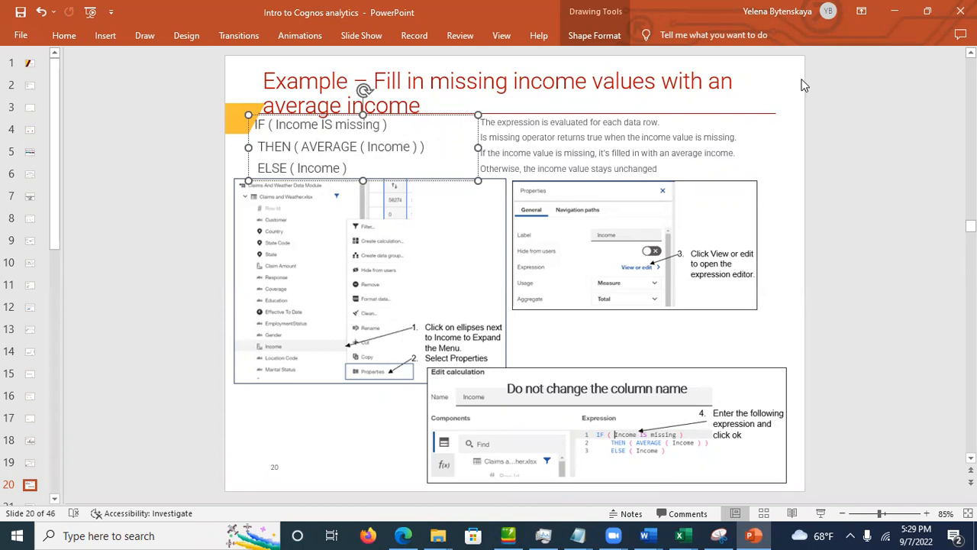
Step: Back in Cognos, show the Income column's properties, with Usage Measure and Aggregate Average
left_click(403, 535)
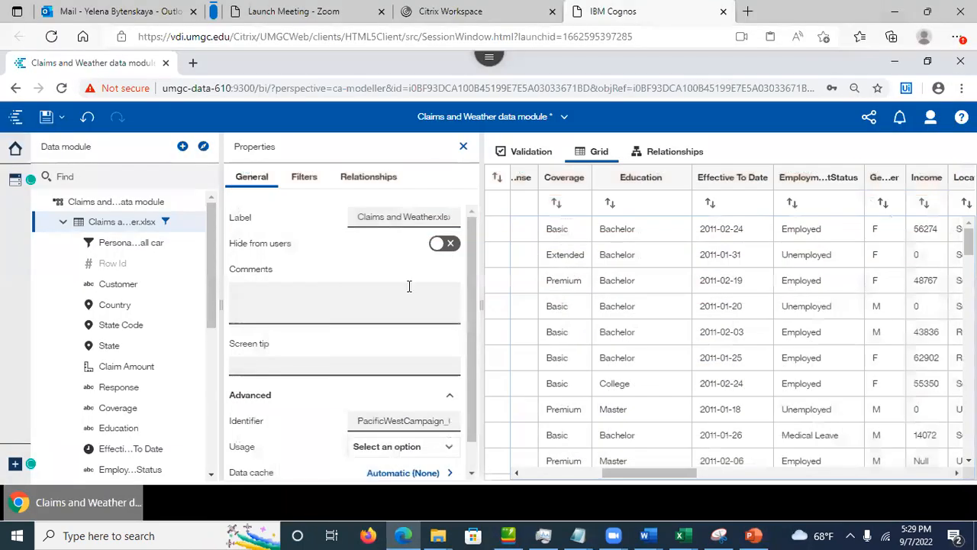
left_click_drag(211, 272, 209, 317)
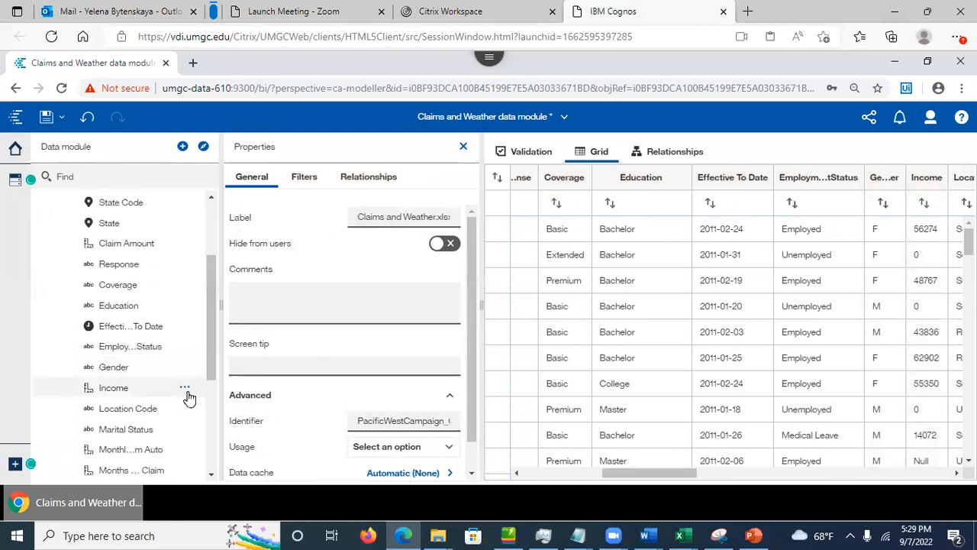
left_click(131, 393)
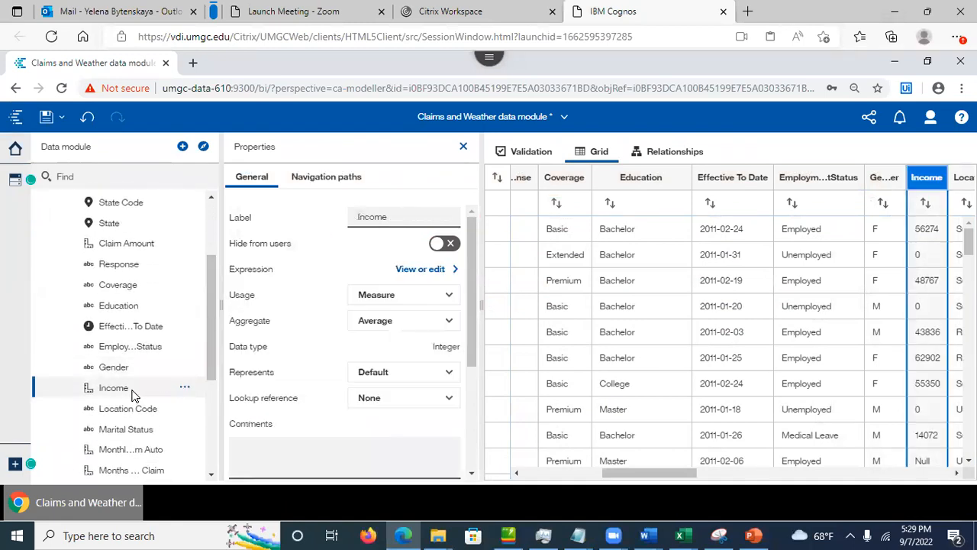
Step: Insert an 'if then else' construct above Income in its calculation and select <condition>
left_click(412, 269)
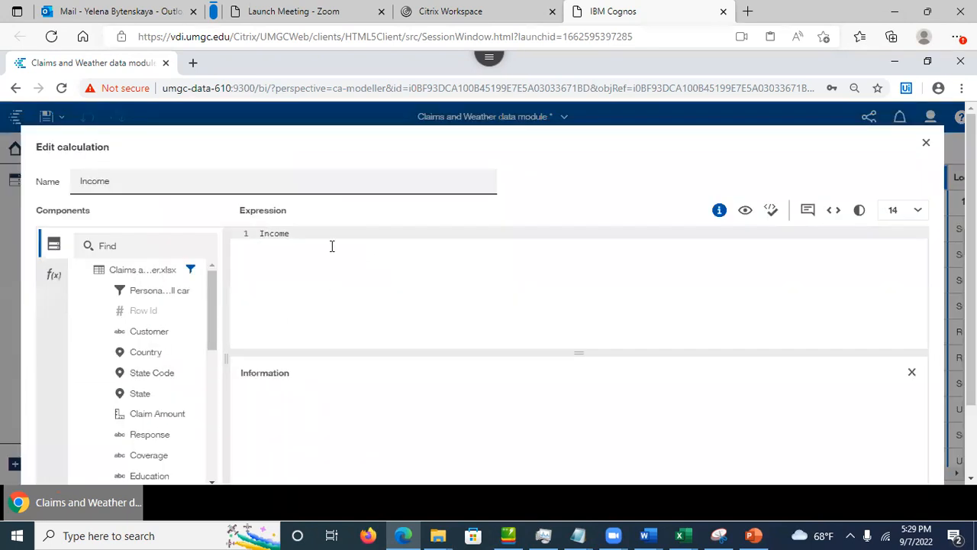
key("Return")
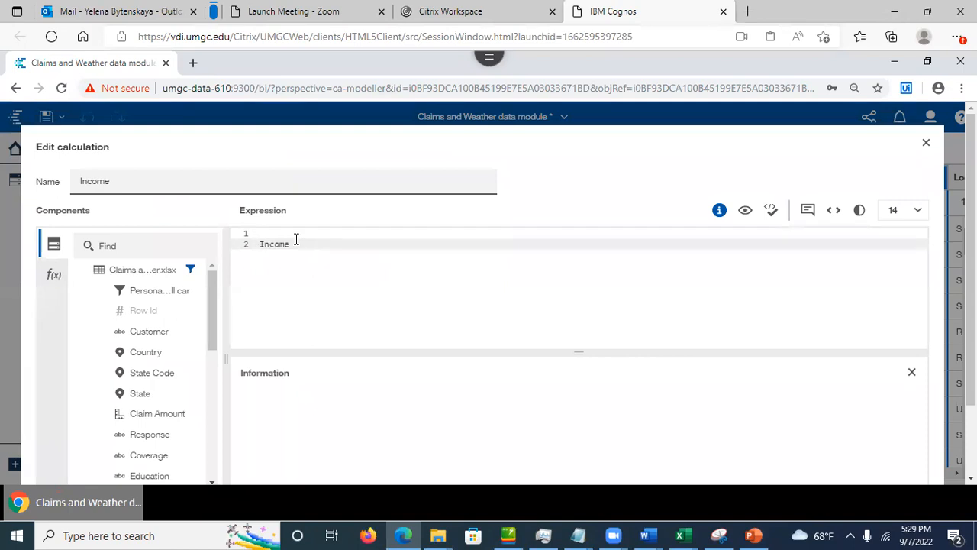
left_click(278, 234)
left_click(51, 275)
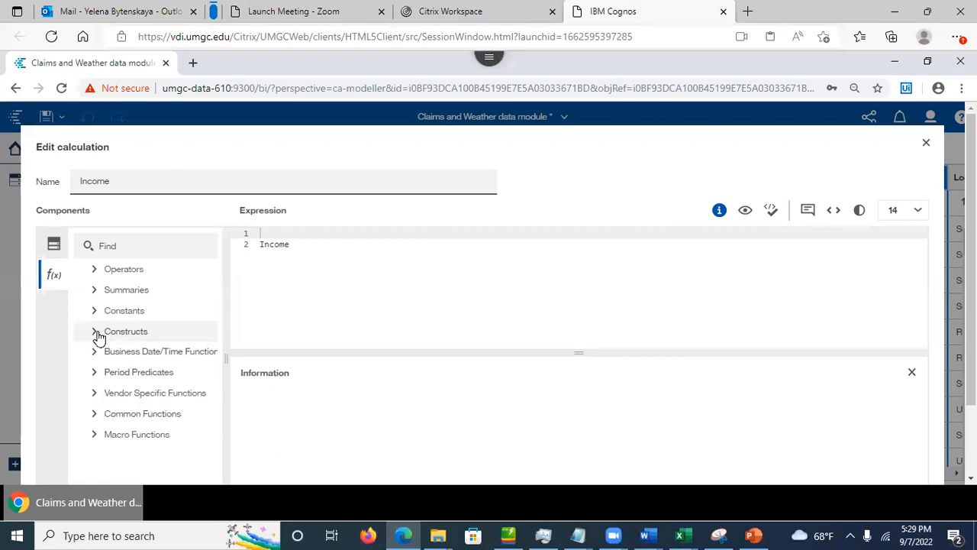
left_click(95, 333)
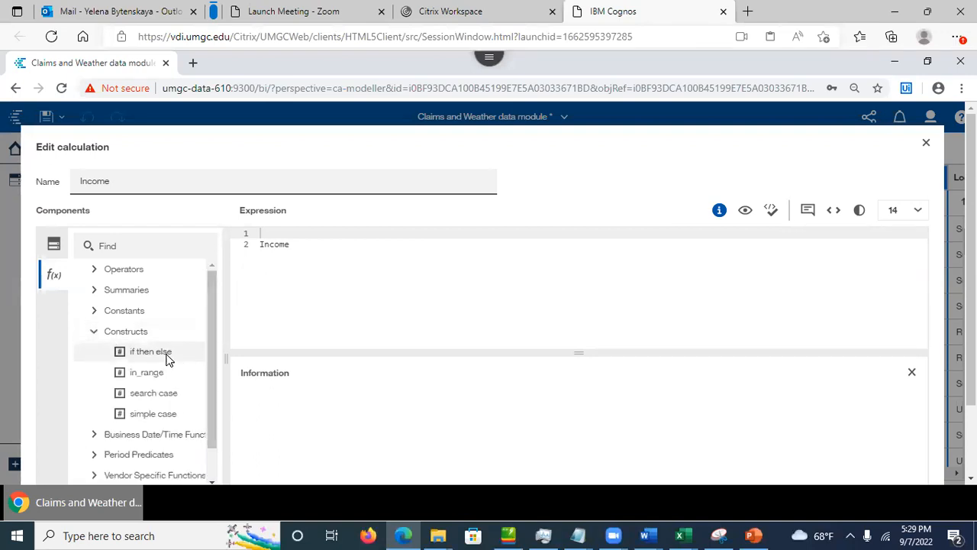
left_click_drag(155, 358, 295, 245)
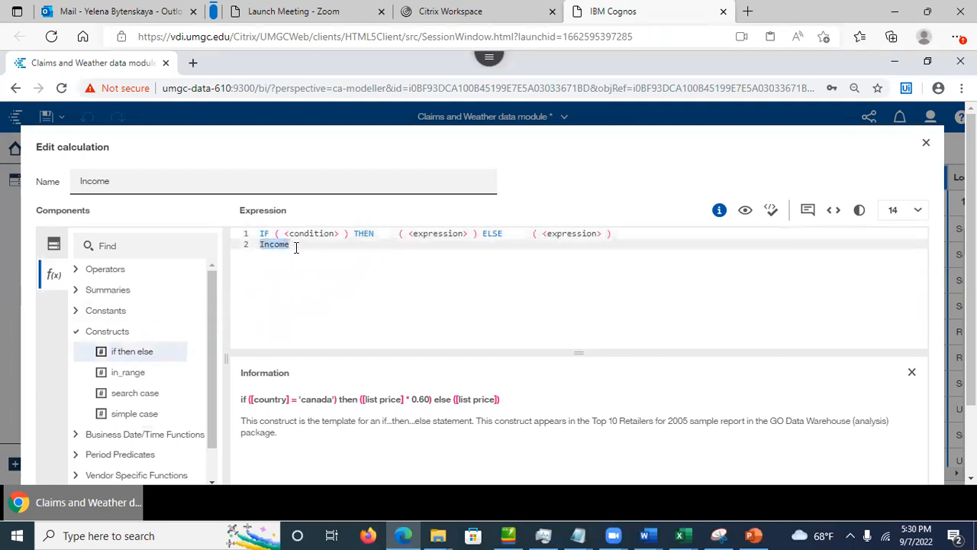
left_click(286, 233)
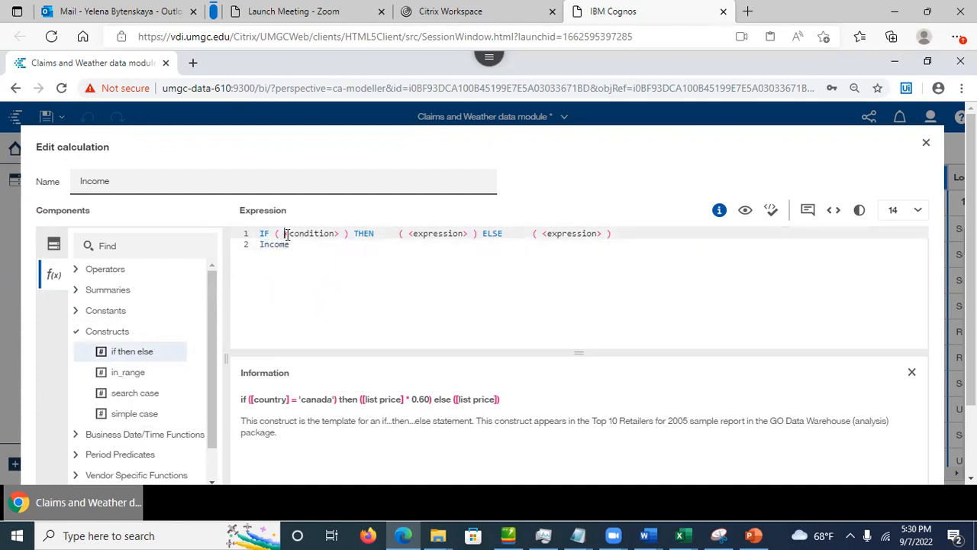
left_click(54, 244)
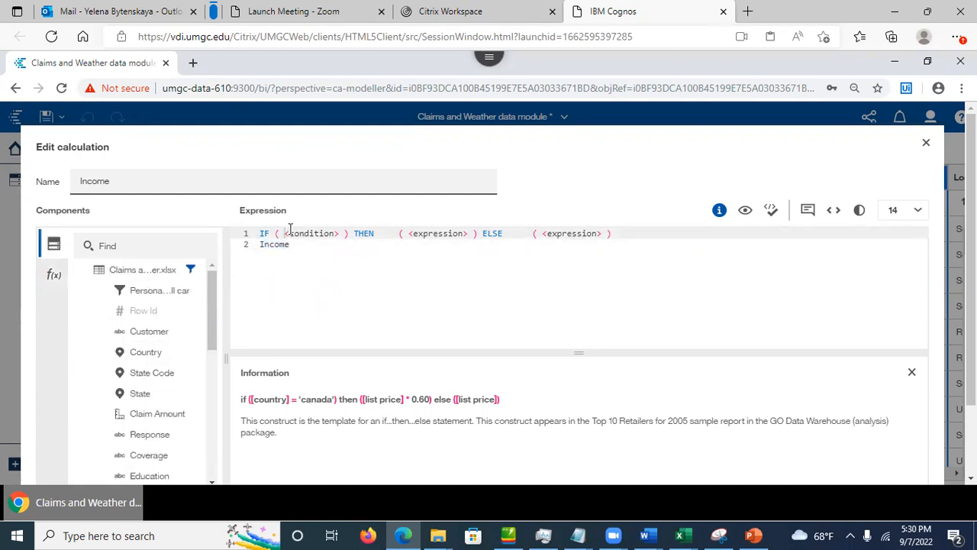
left_click_drag(333, 235, 342, 236)
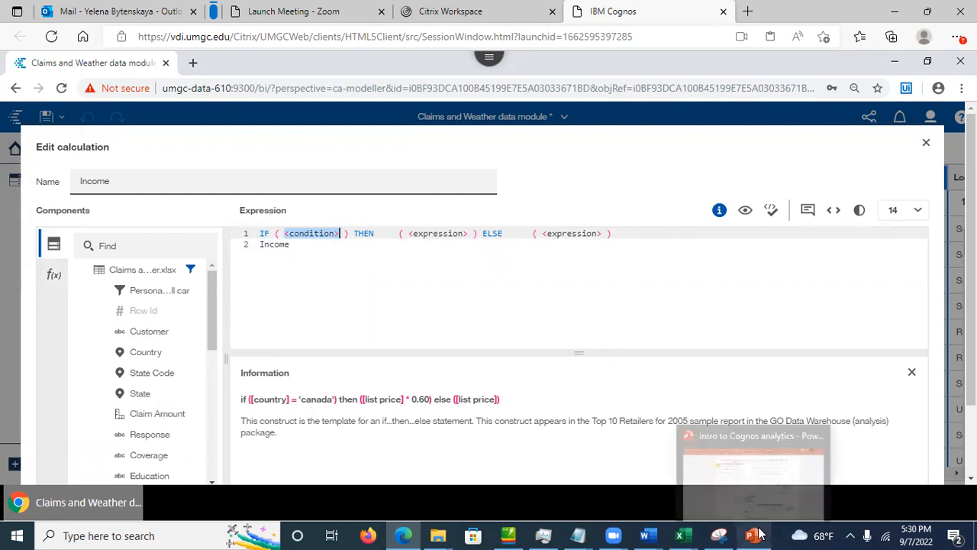
Step: Select the three-line IF/THEN/ELSE Income expression on the PowerPoint slide for copying
left_click(725, 494)
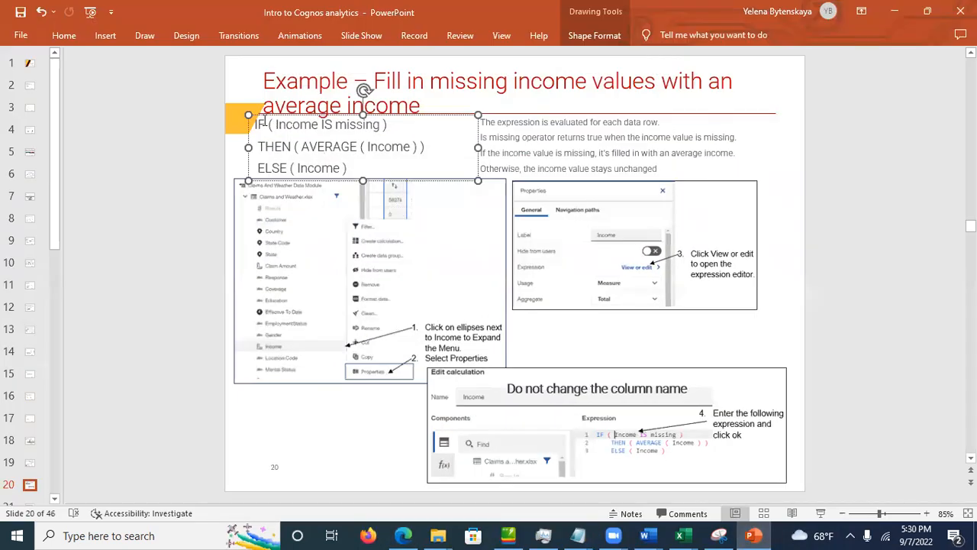
left_click_drag(255, 124, 368, 171)
key("ctrl+c")
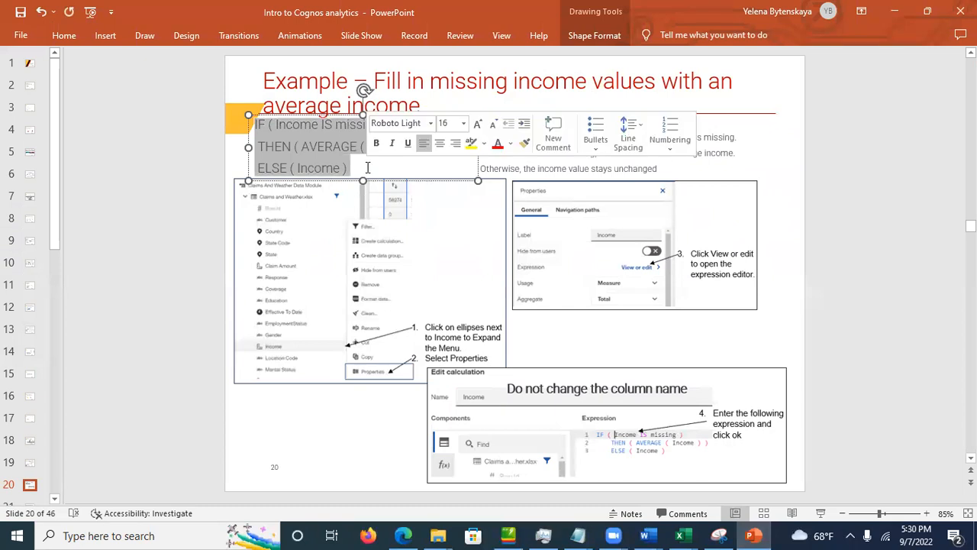
left_click(895, 11)
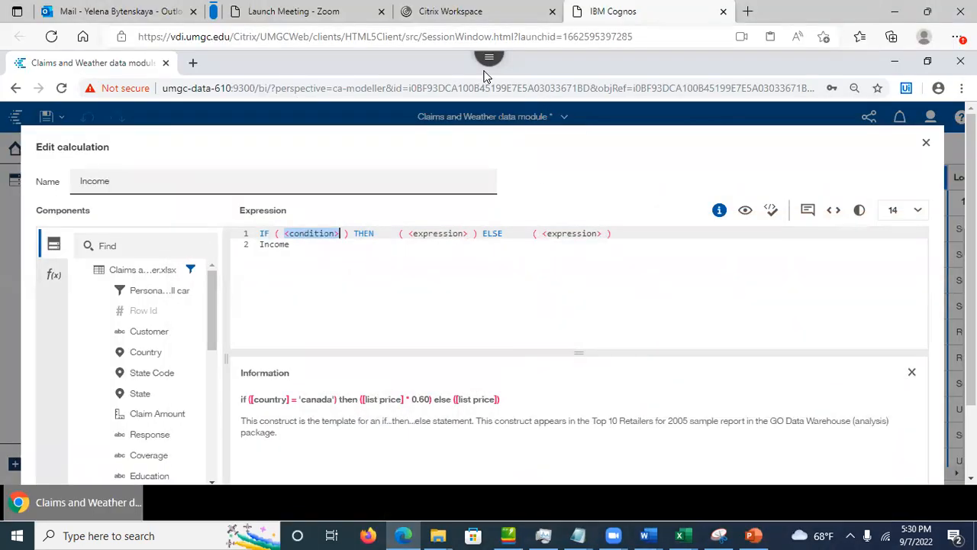
Step: Transfer the copied Income expression into the remote session clipboard
left_click(489, 67)
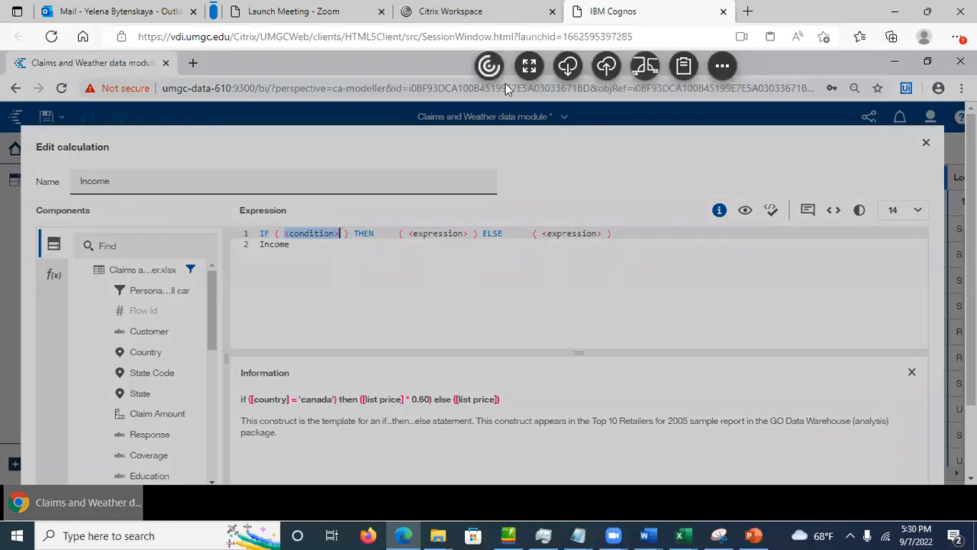
left_click(684, 66)
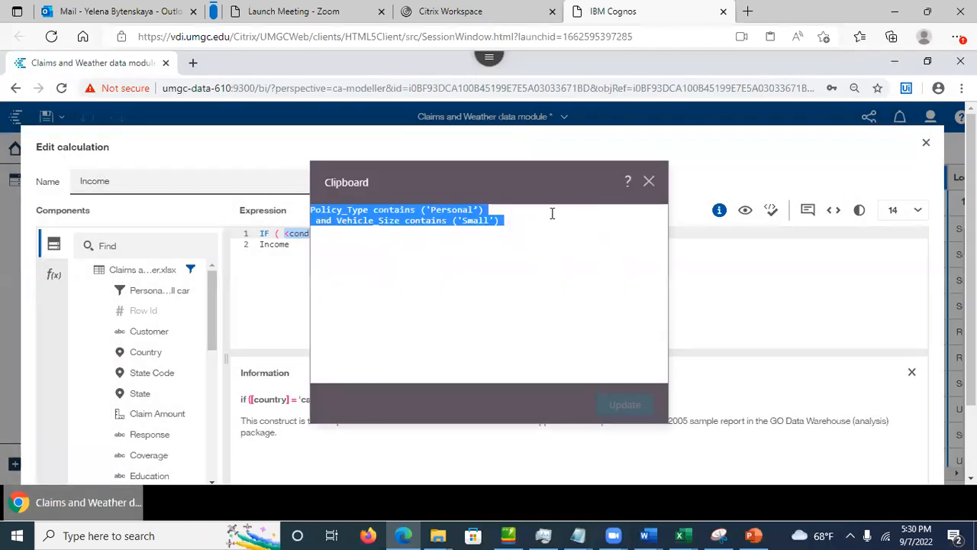
key("ctrl+v")
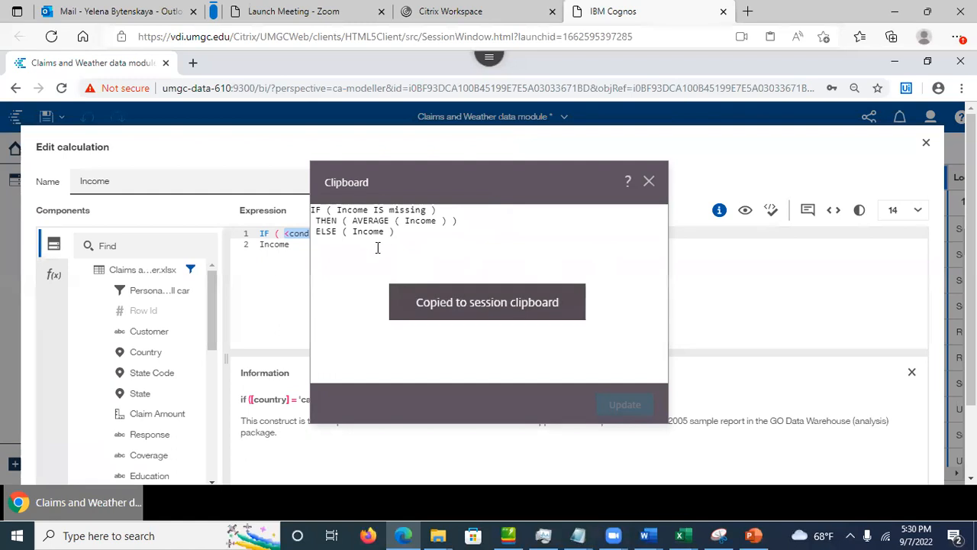
left_click(281, 271)
Step: Replace the template with IF ( Income IS missing ) THEN ( AVERAGE ( Income ) ) ELSE ( Income ), validated and prettified
left_click_drag(290, 245, 255, 236)
key("ctrl+v")
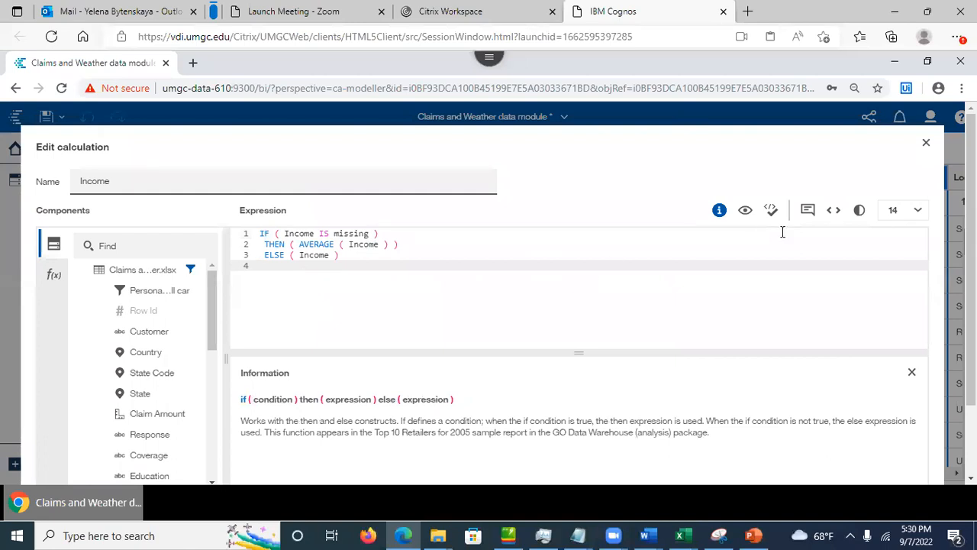
left_click(772, 216)
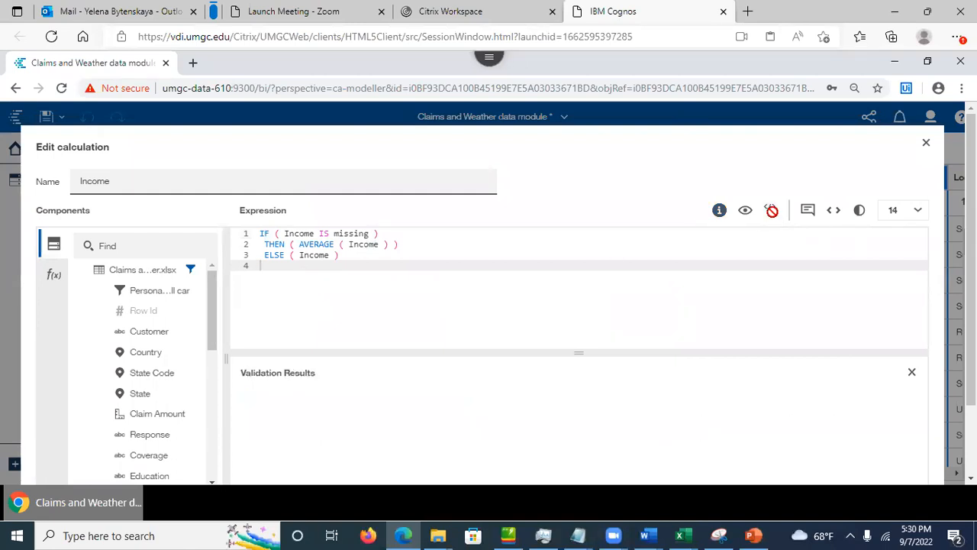
left_click(834, 217)
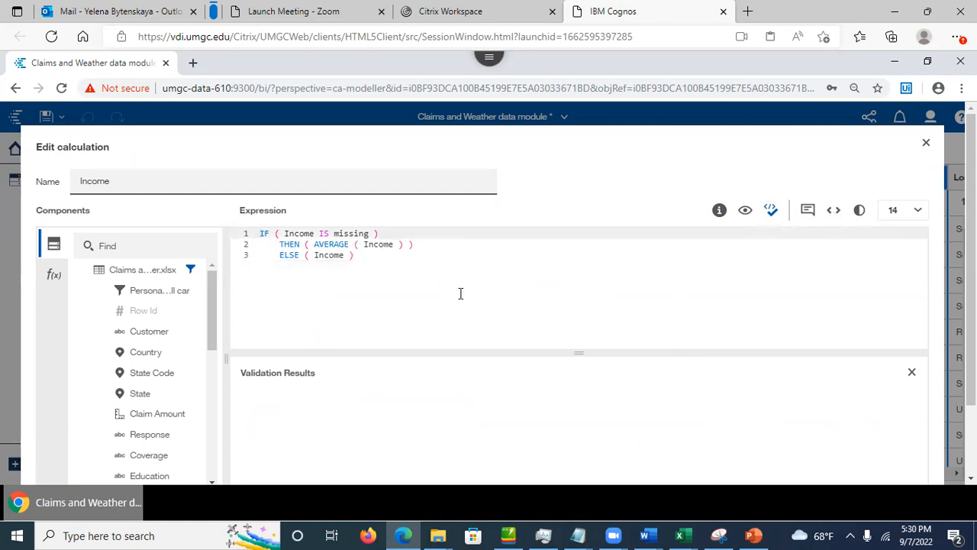
left_click(360, 272)
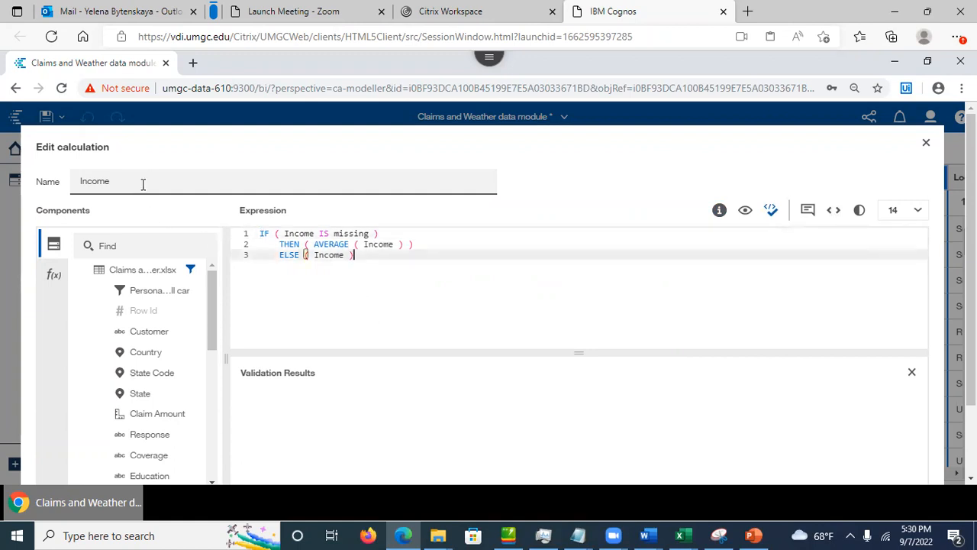
scroll(733, 458, "down", 2)
scroll(794, 453, "up", 2)
scroll(794, 453, "down", 2)
scroll(794, 454, "up", 2)
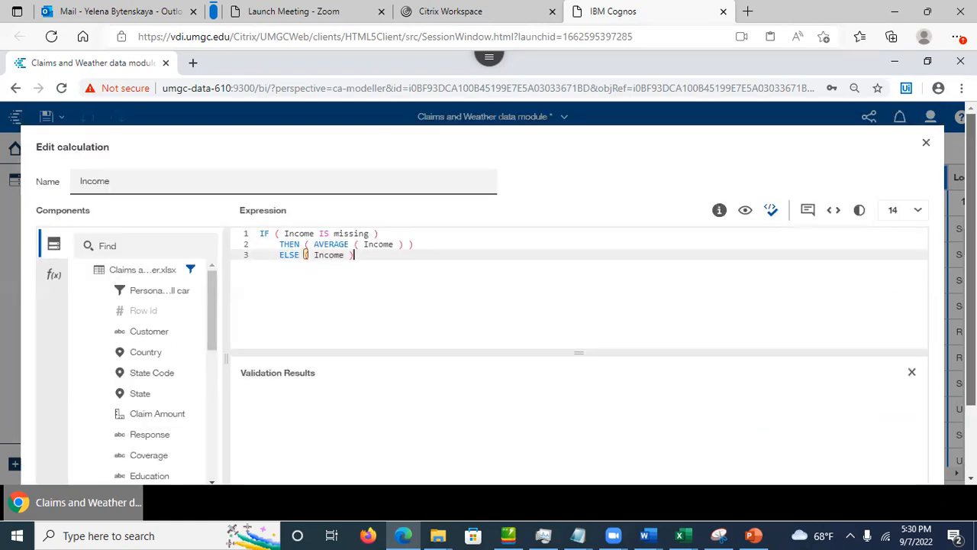
scroll(946, 449, "down", 2)
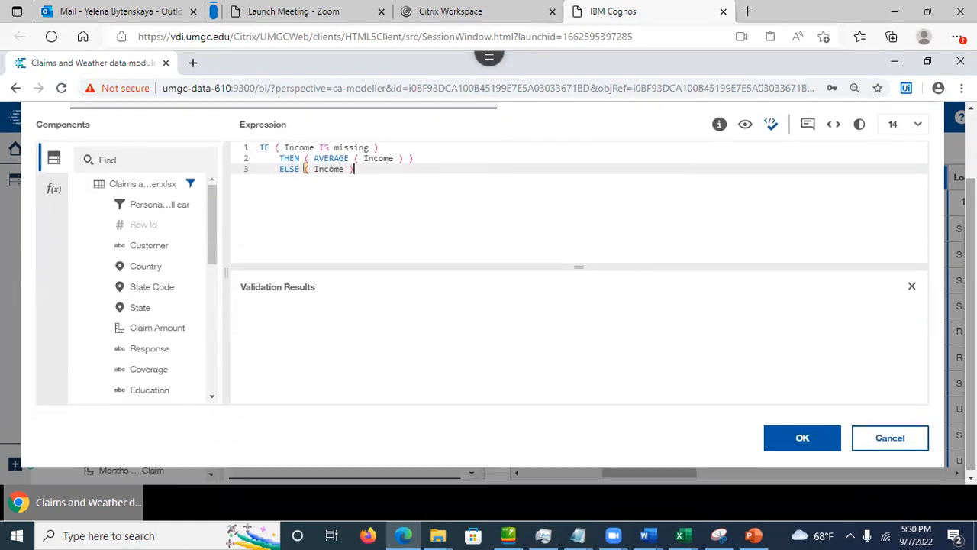
Step: Apply the Income calculation, confirm missing incomes show 37655.44707170224, then return to slide 20
left_click(802, 442)
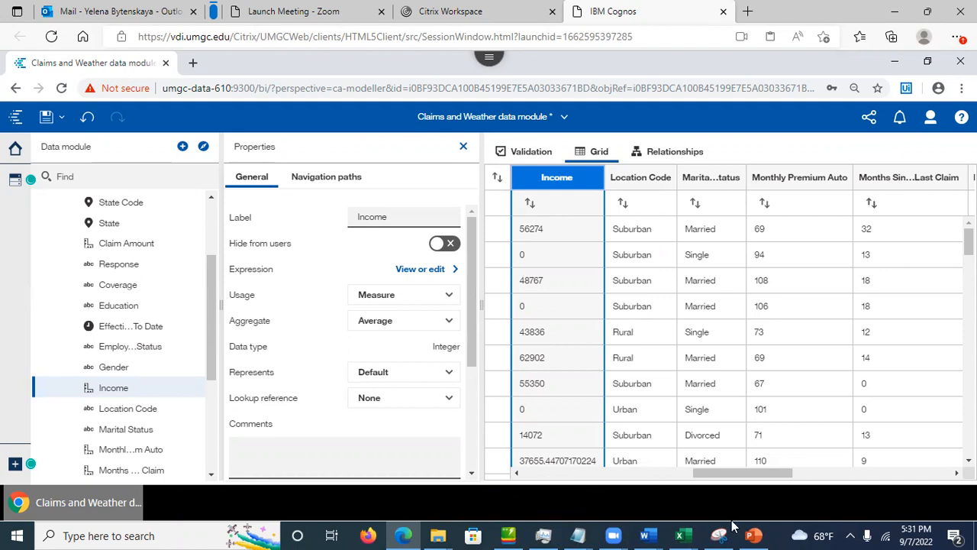
left_click(760, 534)
left_click(761, 534)
left_click(762, 534)
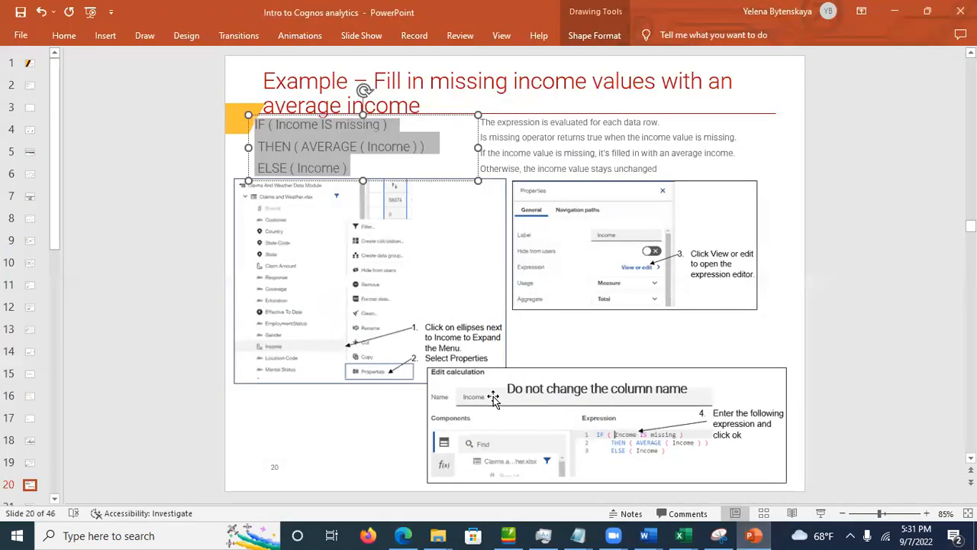
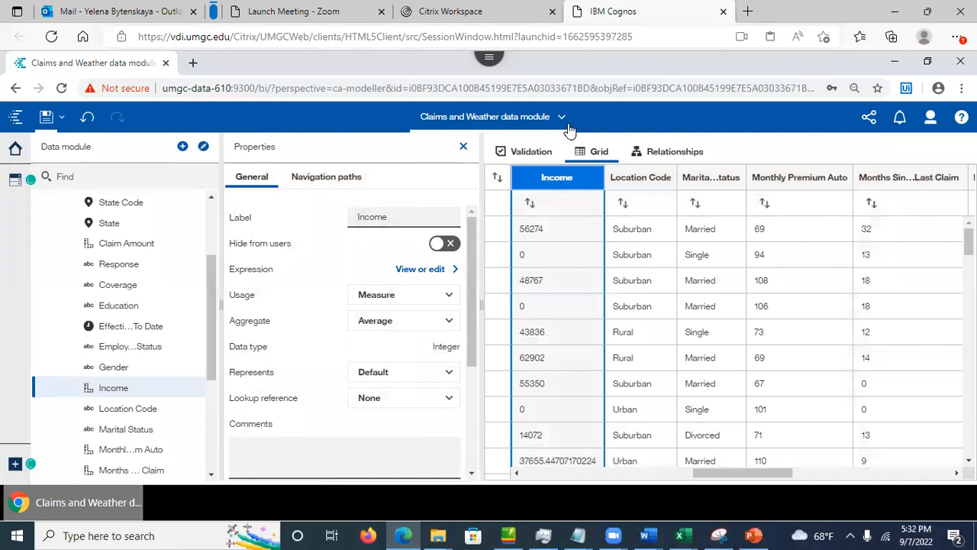
Step: Close the Claims and Weather data module from the header's list of open items
left_click(560, 116)
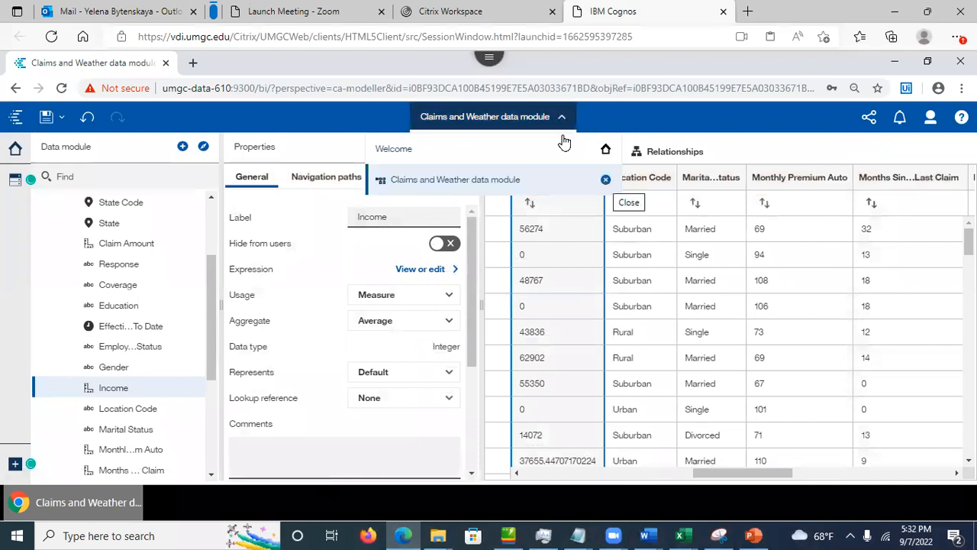
left_click(605, 180)
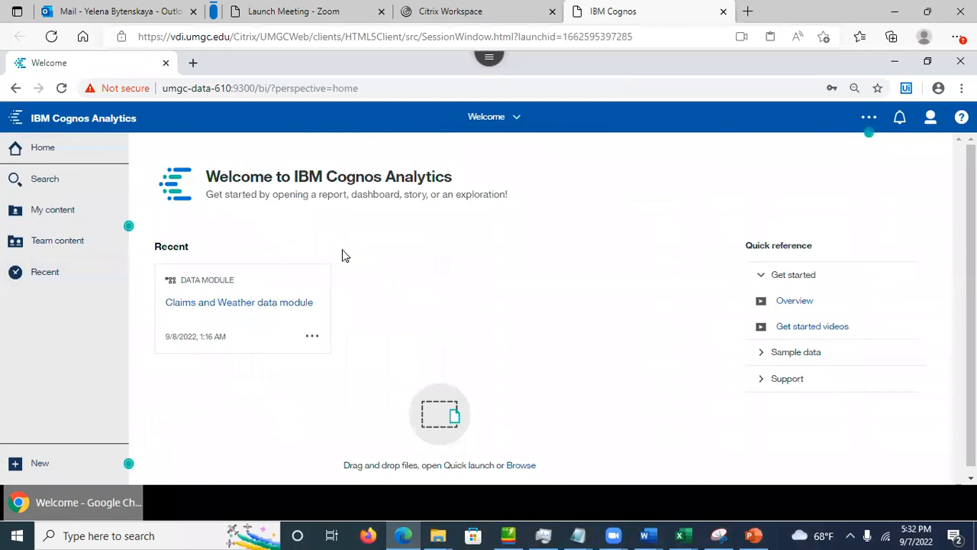
Step: Show the action menu for the Claims and Weather data module's Recent card
left_click(313, 338)
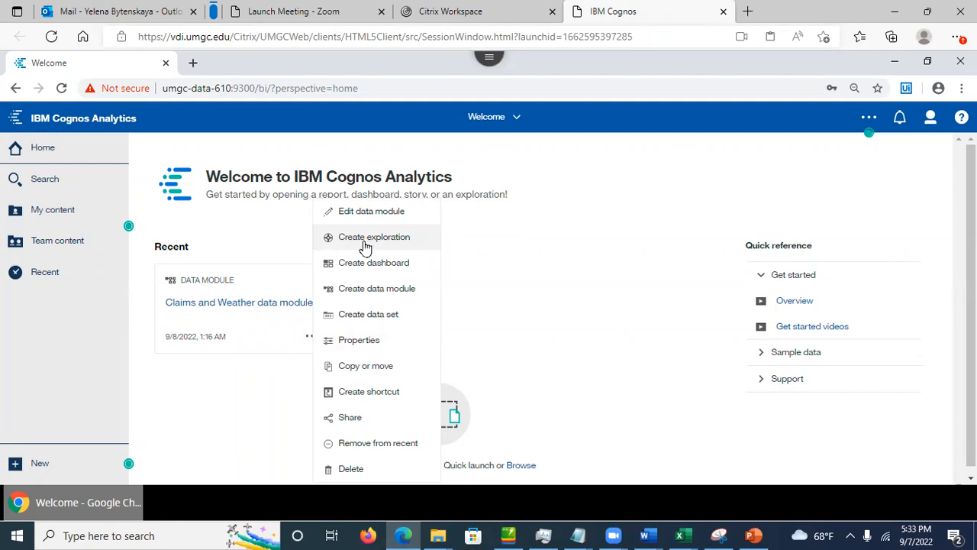
Step: Create an exploration from Claims and Weather and check the Personal coverage for small car filter's properties
left_click(365, 243)
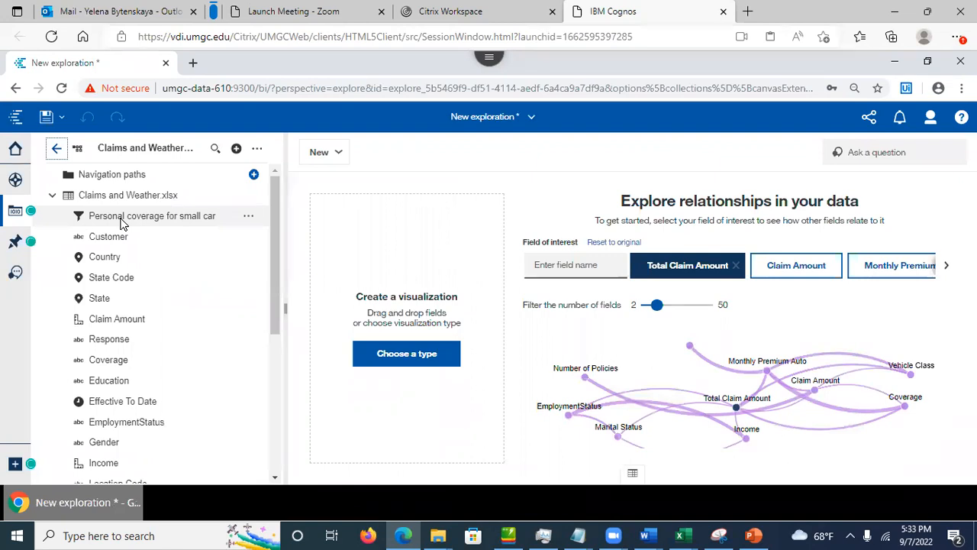
left_click(245, 220)
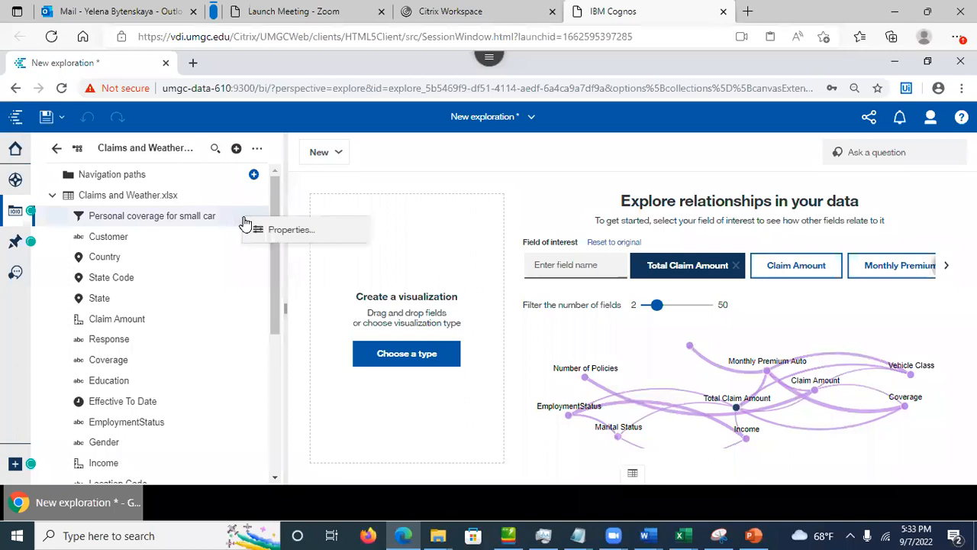
left_click(263, 230)
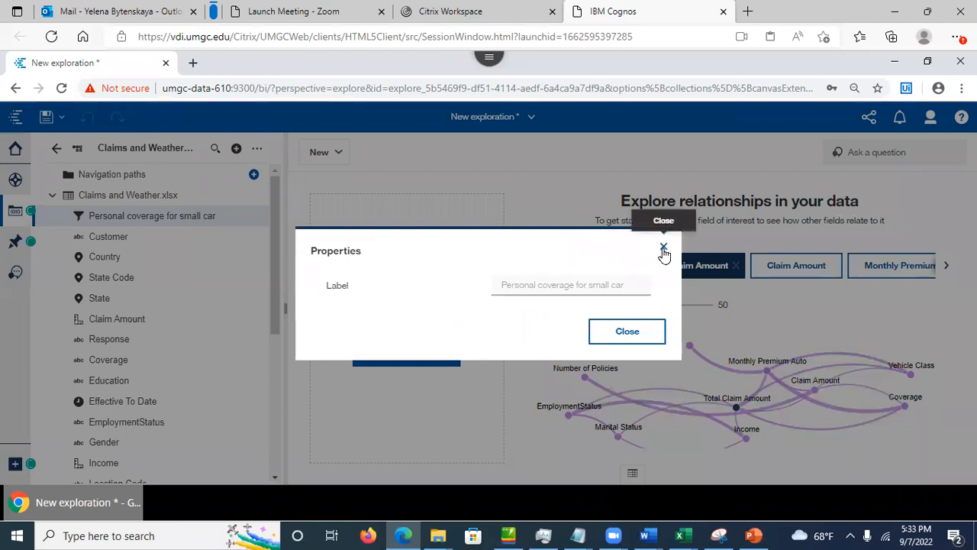
left_click(663, 249)
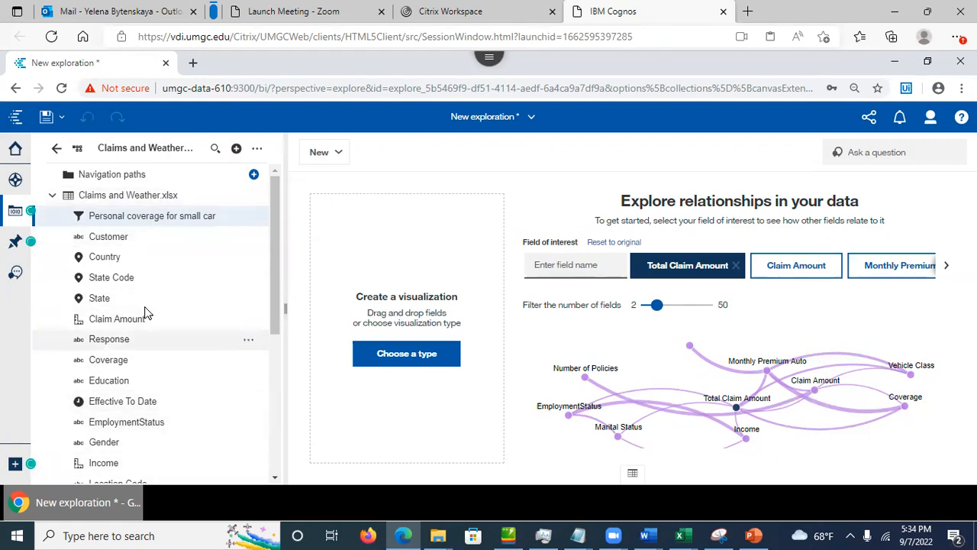
left_click(251, 238)
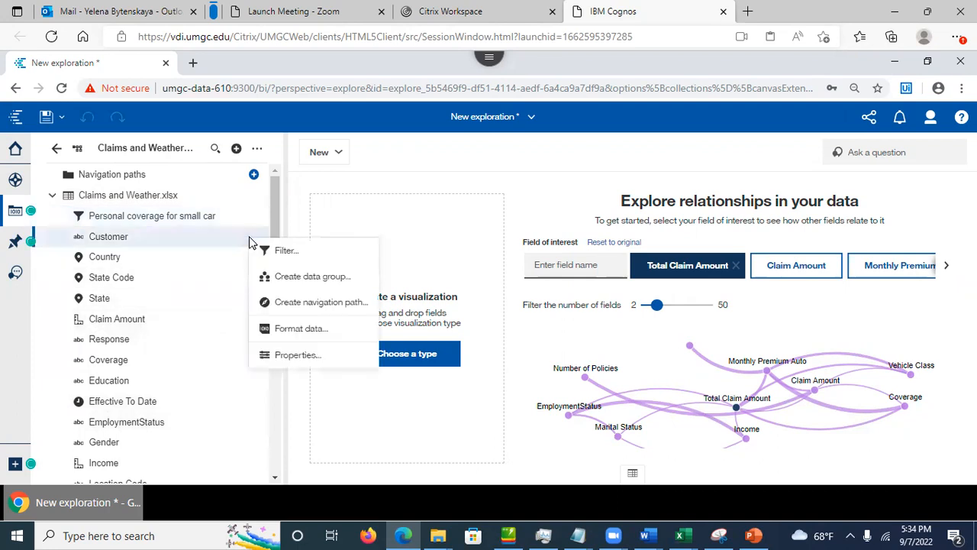
left_click(297, 355)
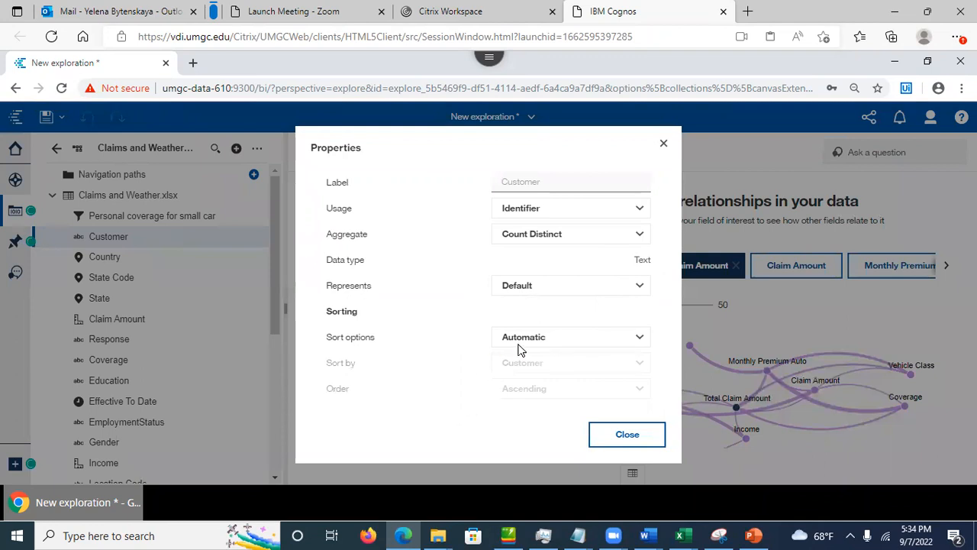
left_click(664, 146)
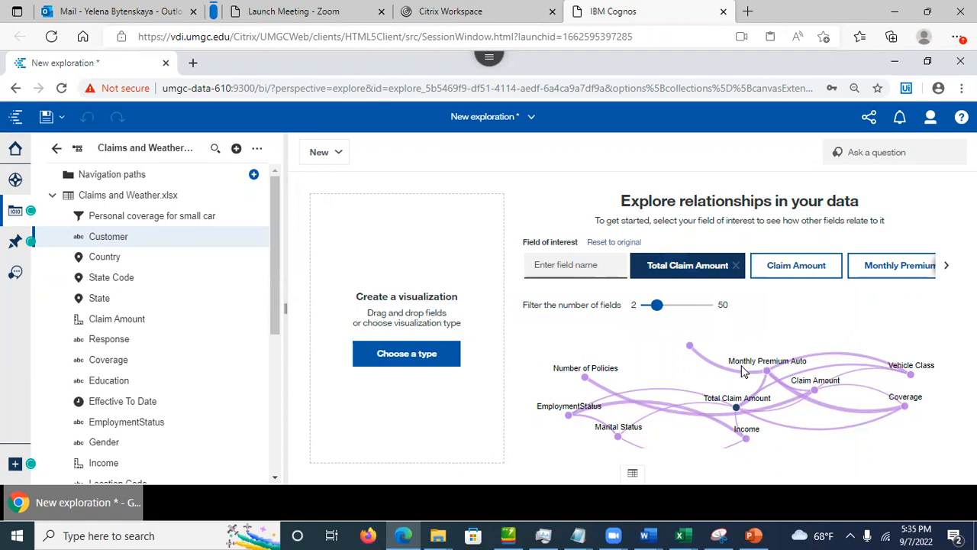
Step: Select the Total Claim Amount node to load its suggested visualizations, led by the 3,965,839.08 summary
mouse_move(766, 372)
mouse_move(729, 429)
mouse_move(812, 408)
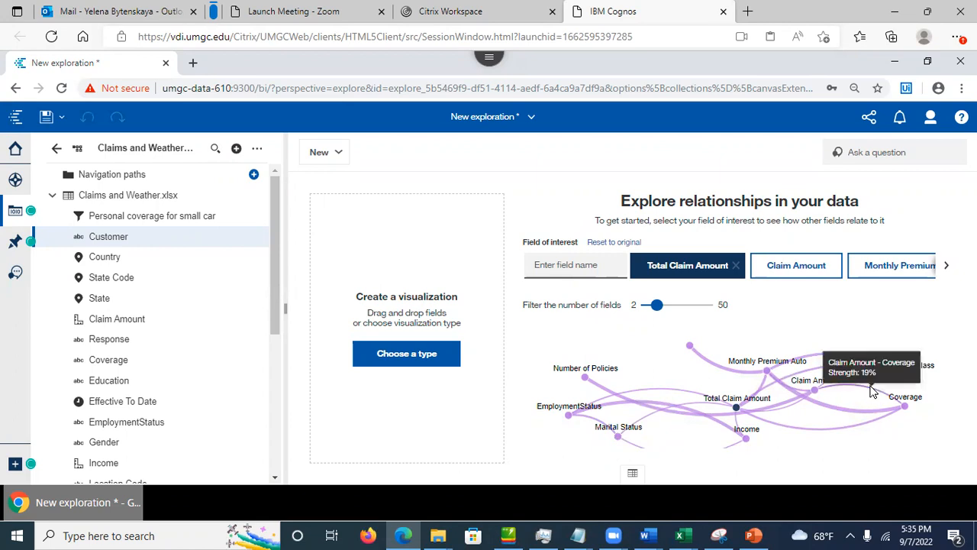
mouse_move(874, 393)
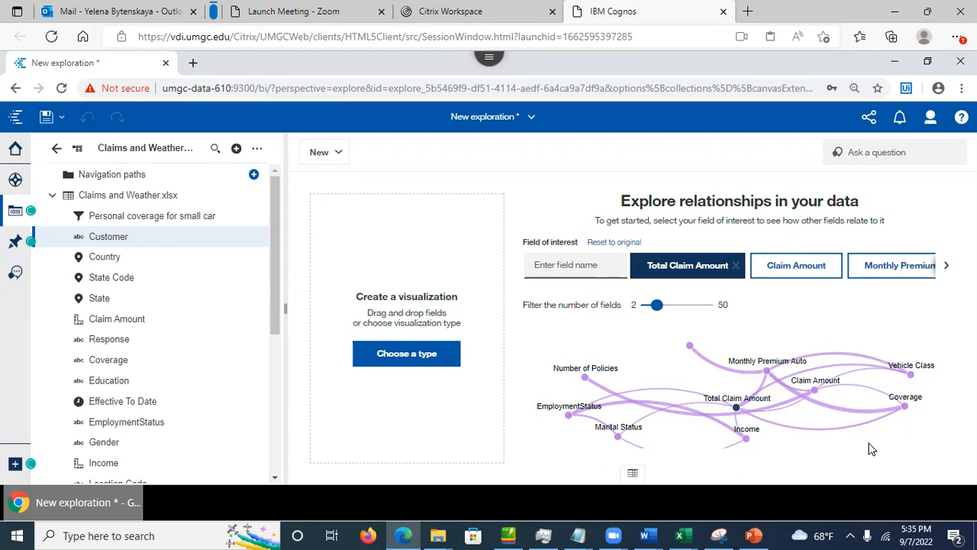
mouse_move(743, 407)
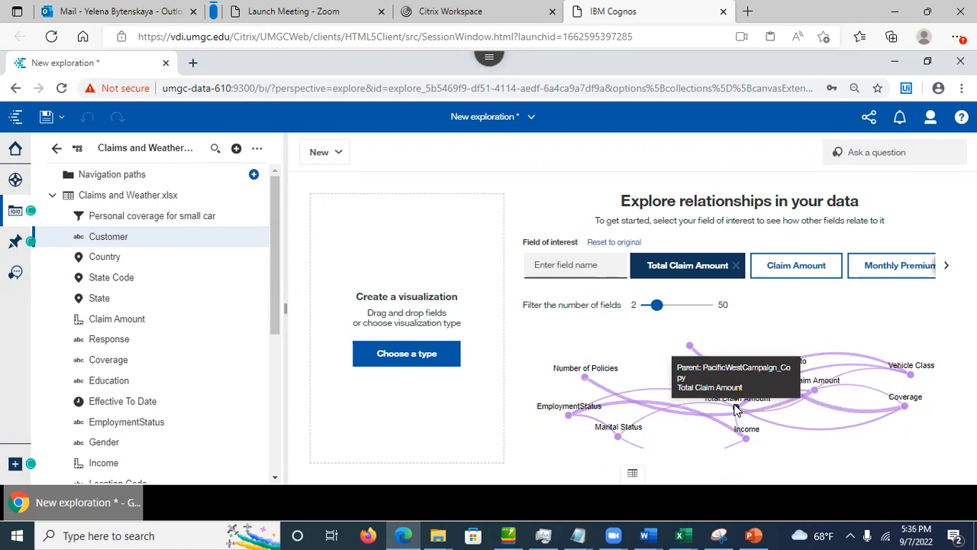
left_click(735, 410)
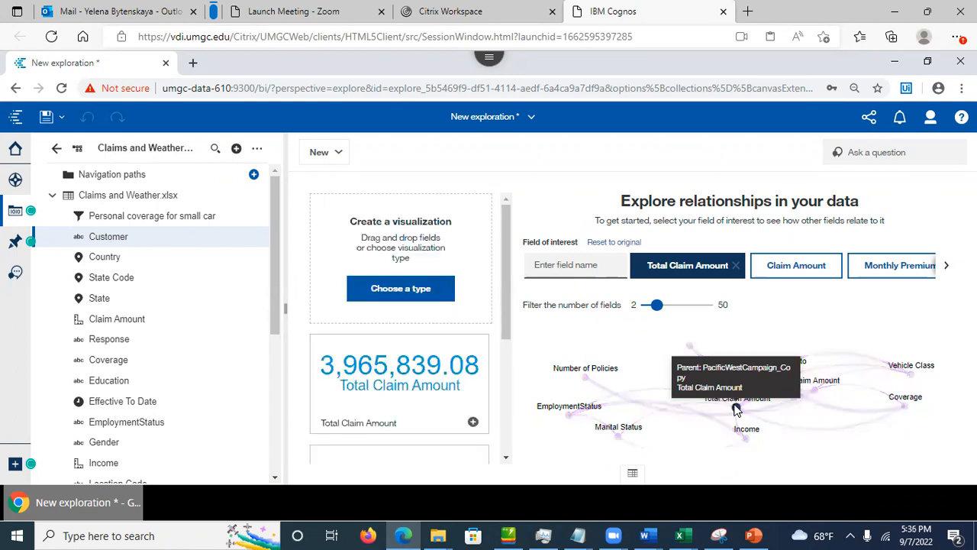
left_click_drag(505, 330, 504, 393)
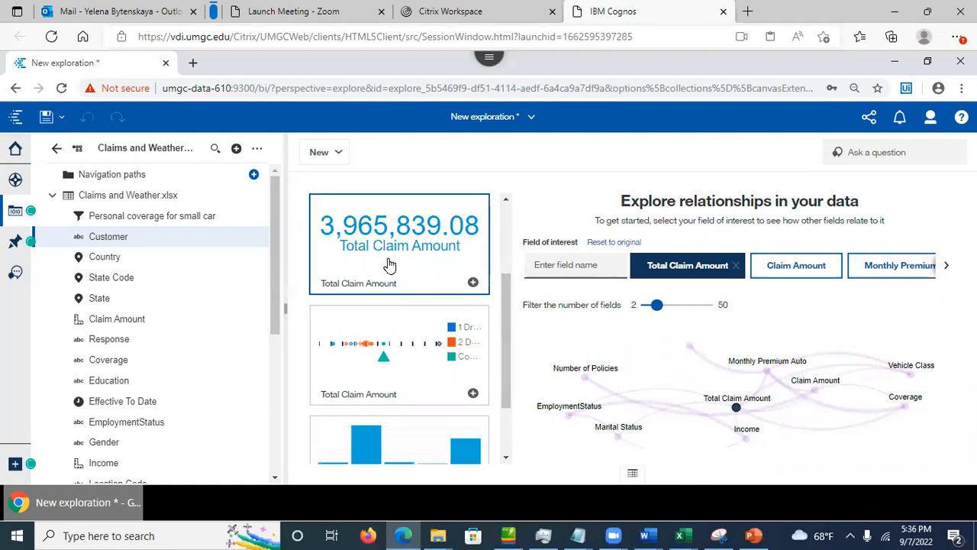
left_click_drag(271, 279, 285, 442)
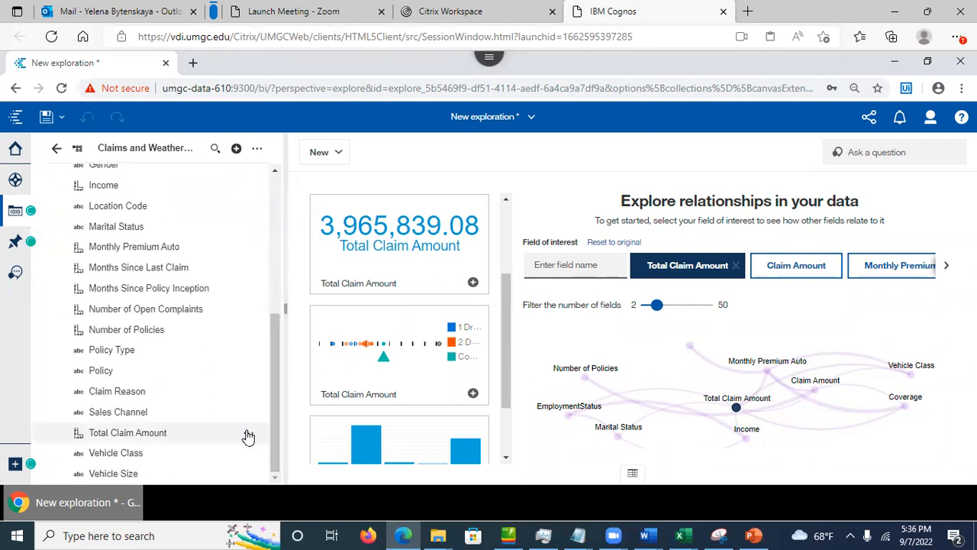
left_click(248, 433)
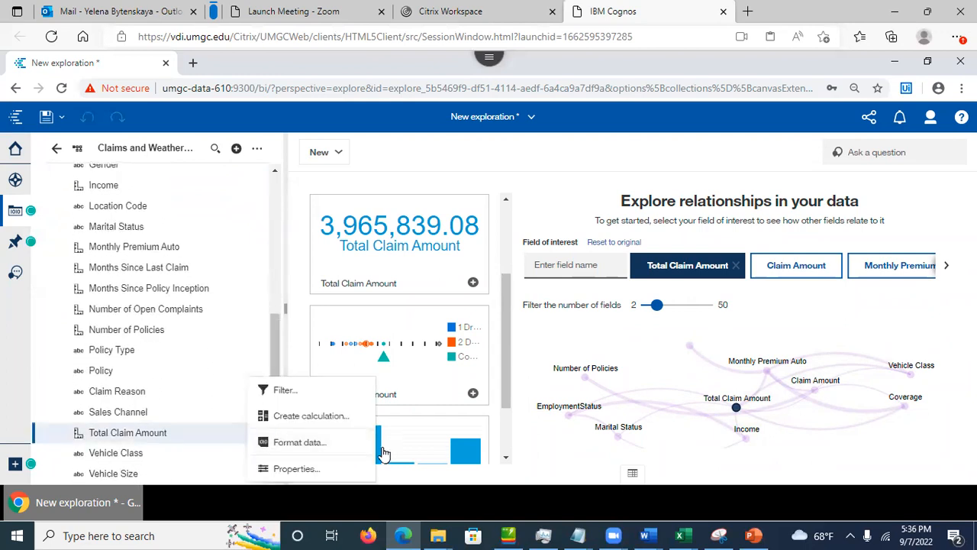
Step: Change Total Claim Amount's aggregate from Total to Average so its summary shows 434.09
left_click(307, 469)
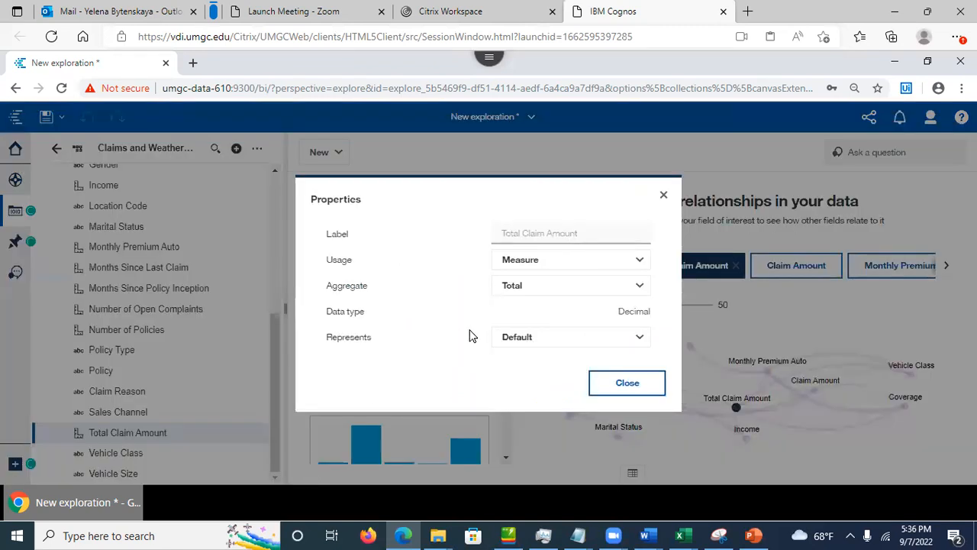
left_click(638, 289)
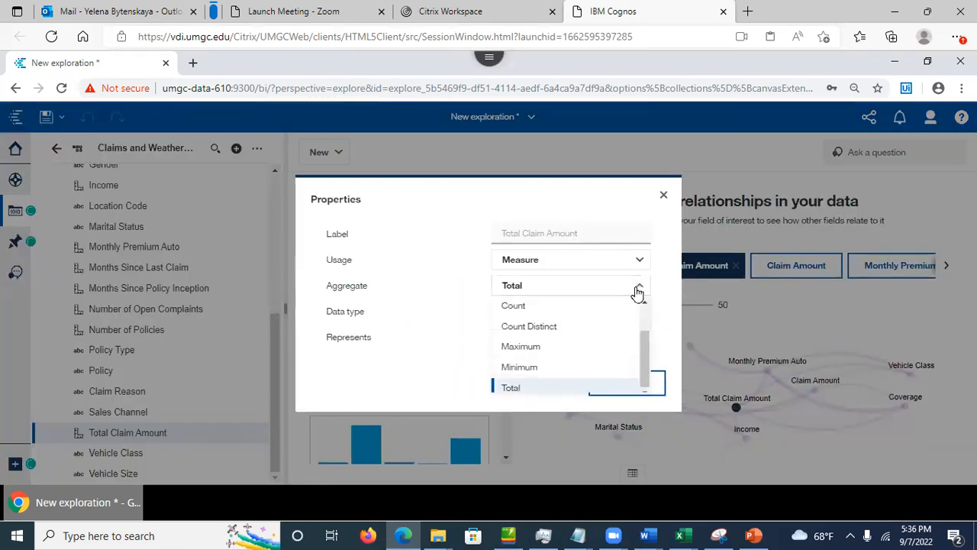
left_click_drag(641, 353, 643, 330)
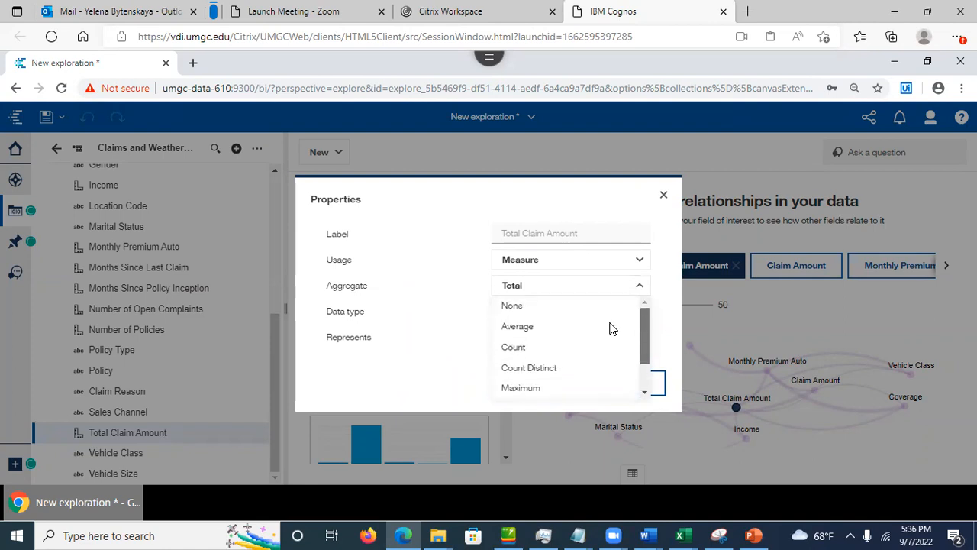
left_click(566, 326)
left_click(615, 384)
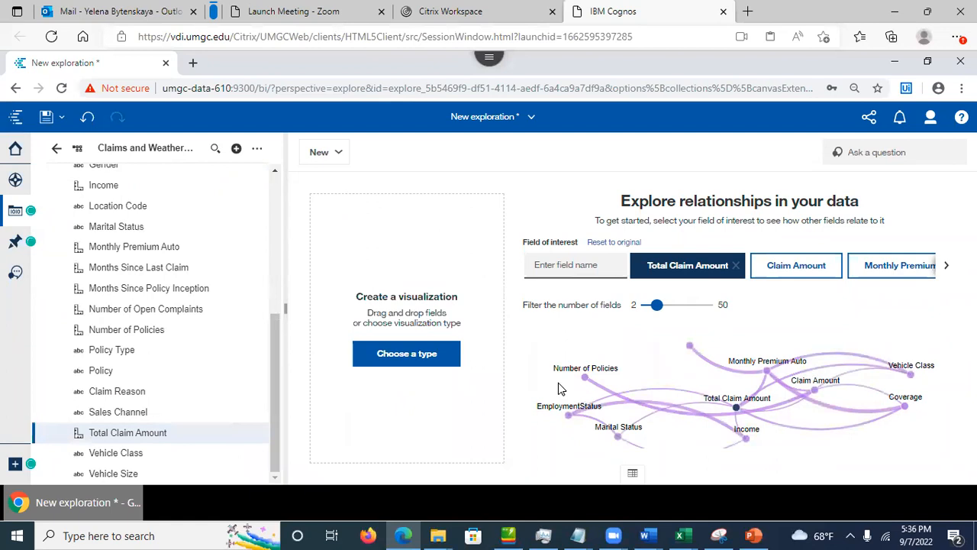
left_click(737, 409)
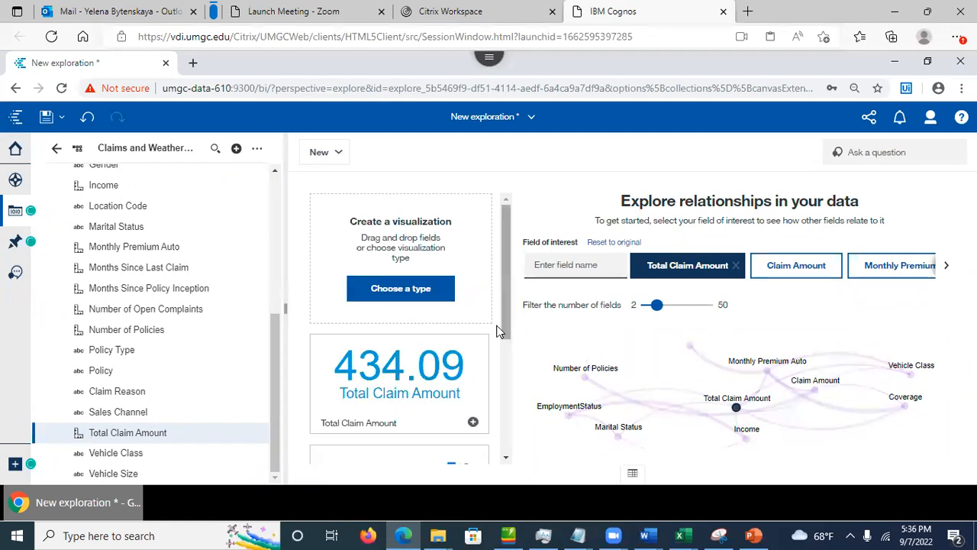
left_click_drag(500, 309, 513, 430)
left_click_drag(513, 473, 524, 371)
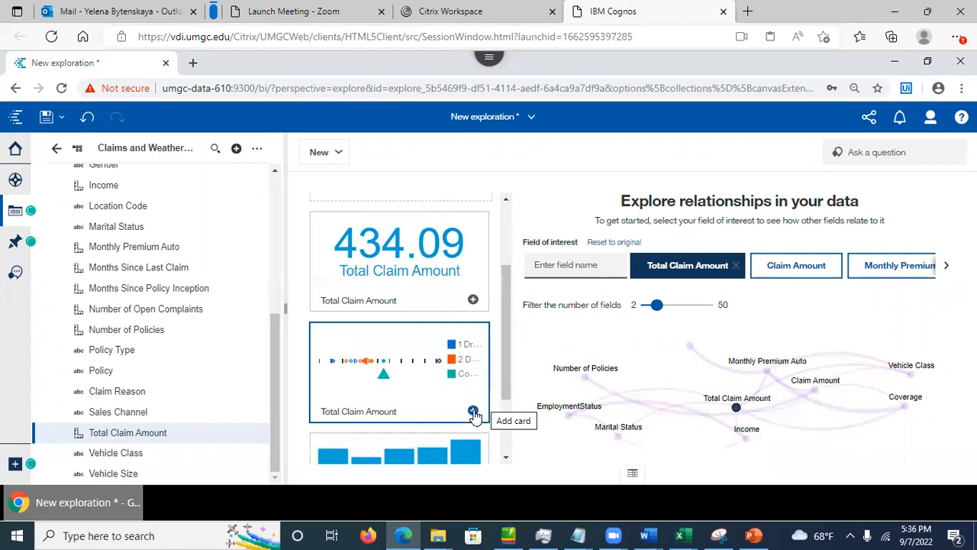
Step: Save the Total Claim Amount distribution chart as a card and briefly preview Monthly Premium Auto
left_click(473, 411)
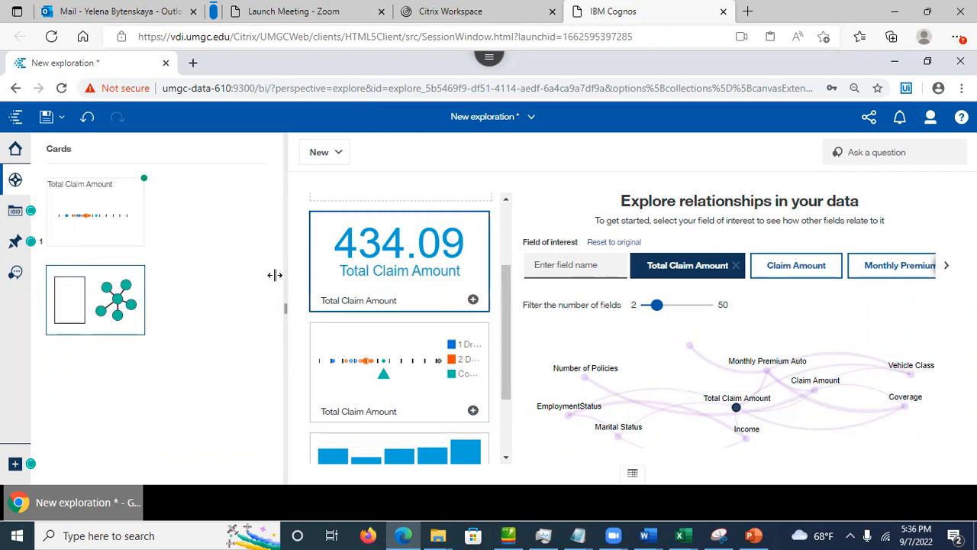
left_click(737, 410)
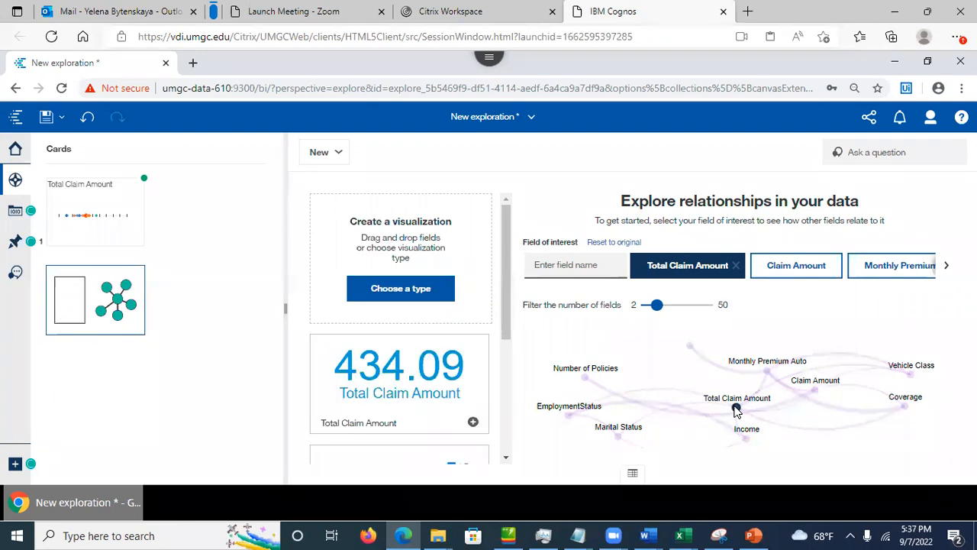
left_click(768, 372)
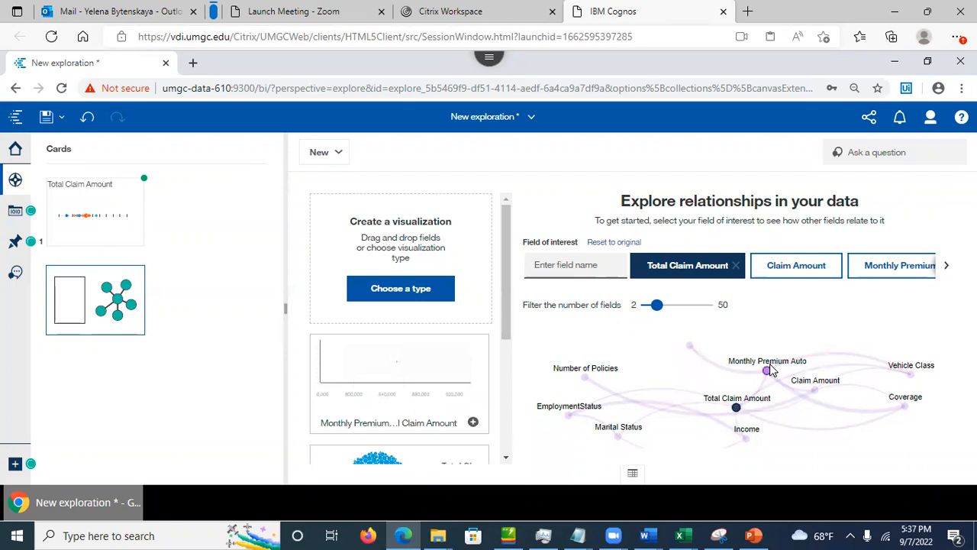
left_click(766, 373)
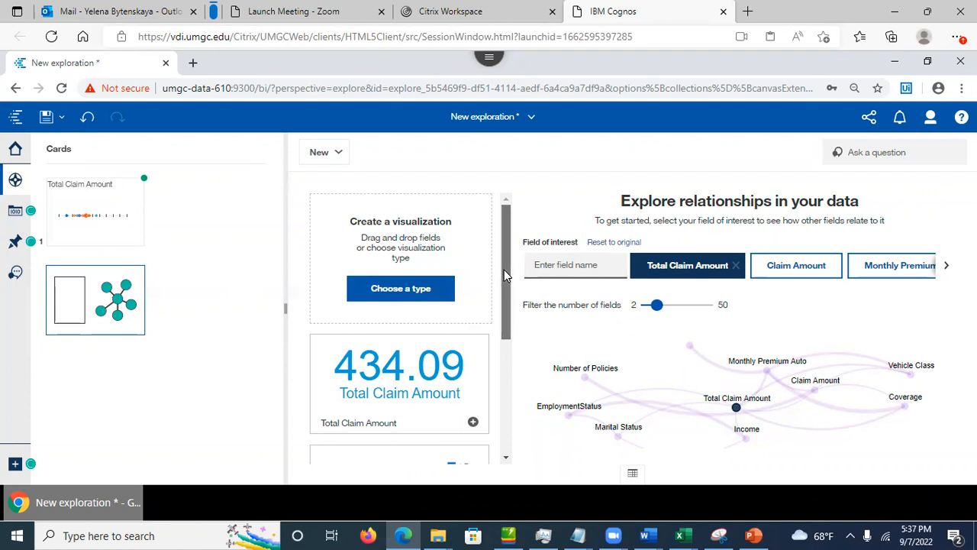
Step: Add the Total Claim Amount by EmploymentStatus bar chart to the cards
scroll(504, 270, "down", 3)
scroll(495, 381, "down", 1)
scroll(498, 359, "up", 1)
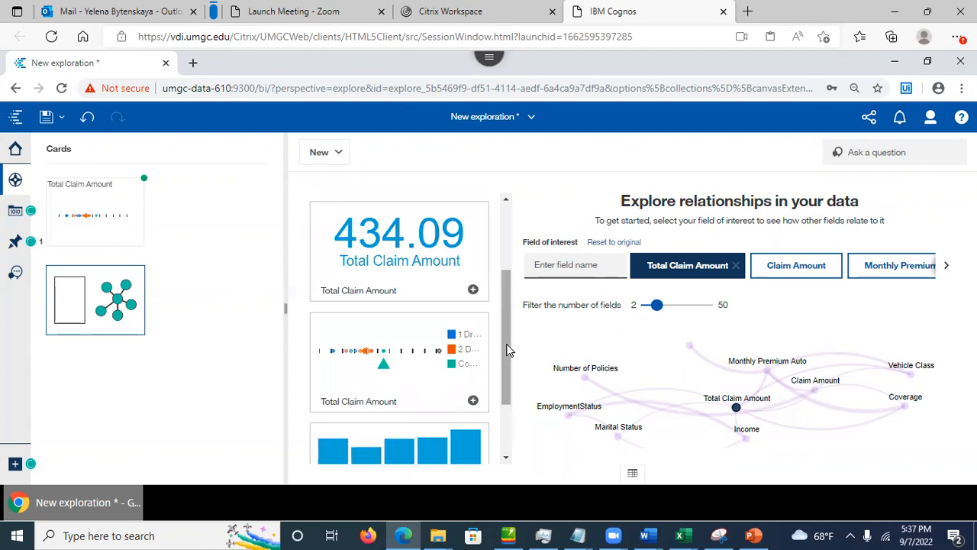
left_click_drag(507, 338, 499, 424)
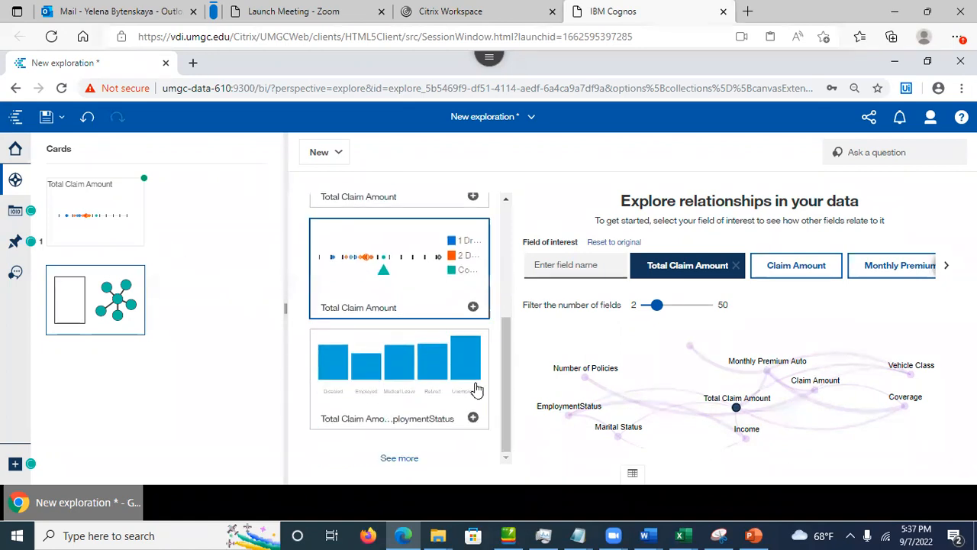
left_click(479, 414)
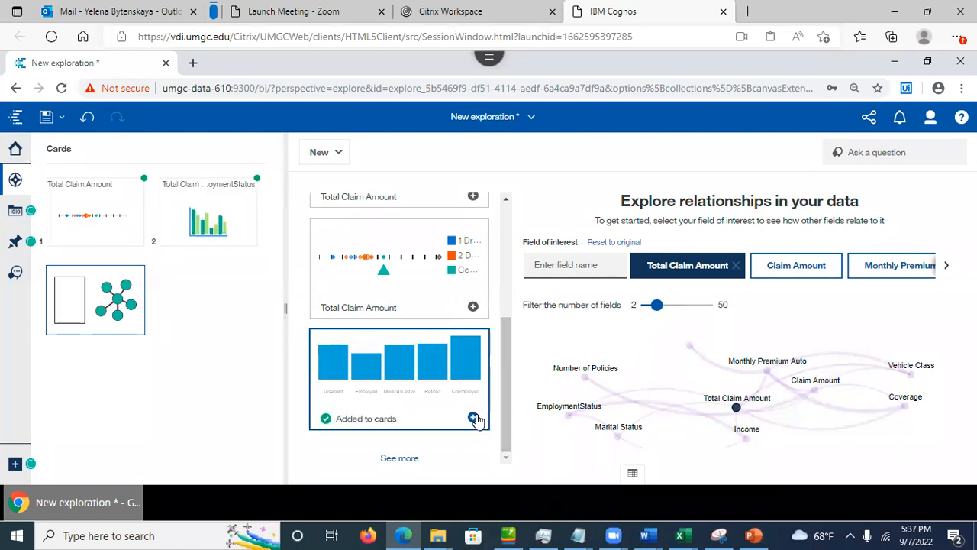
Step: Open the EmploymentStatus bar chart card at full width and review its data slots and details
left_click(193, 219)
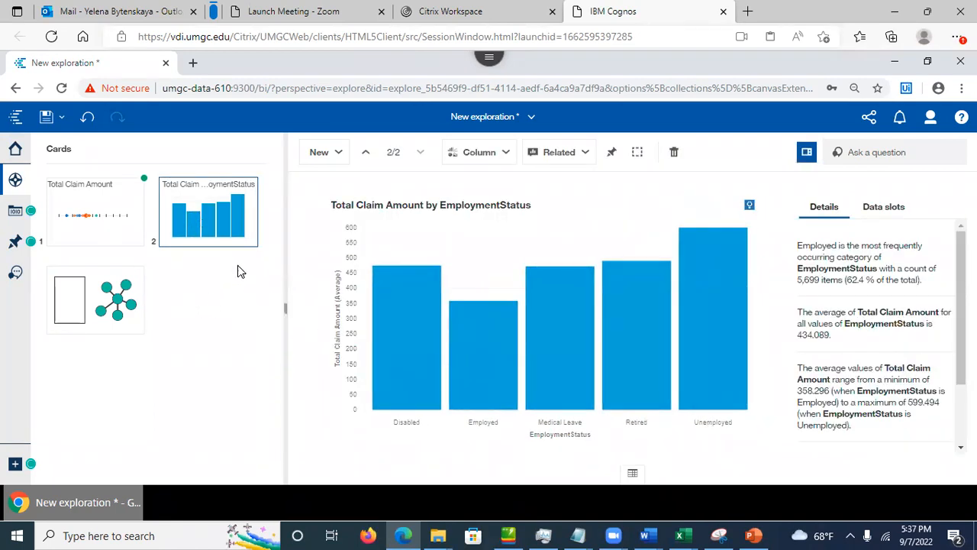
left_click_drag(284, 304, 161, 286)
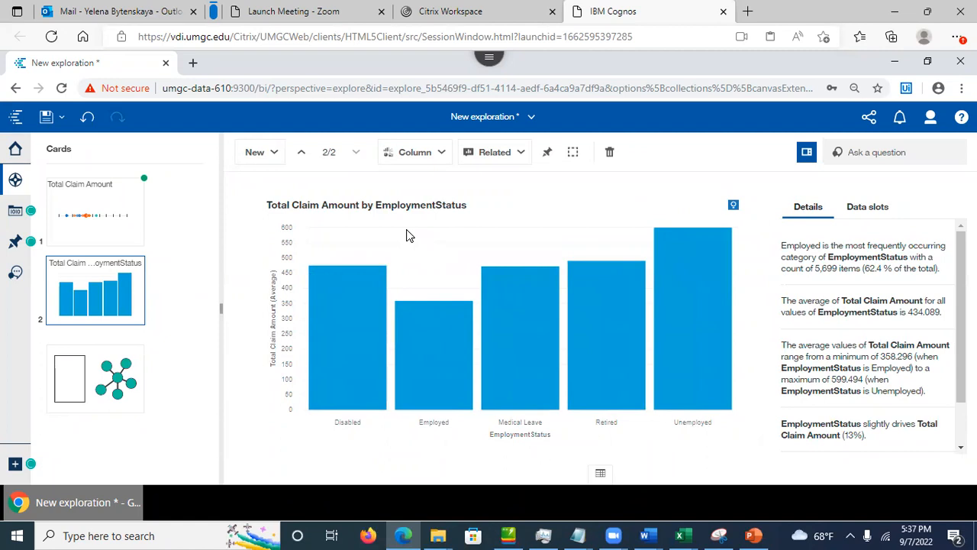
left_click(877, 219)
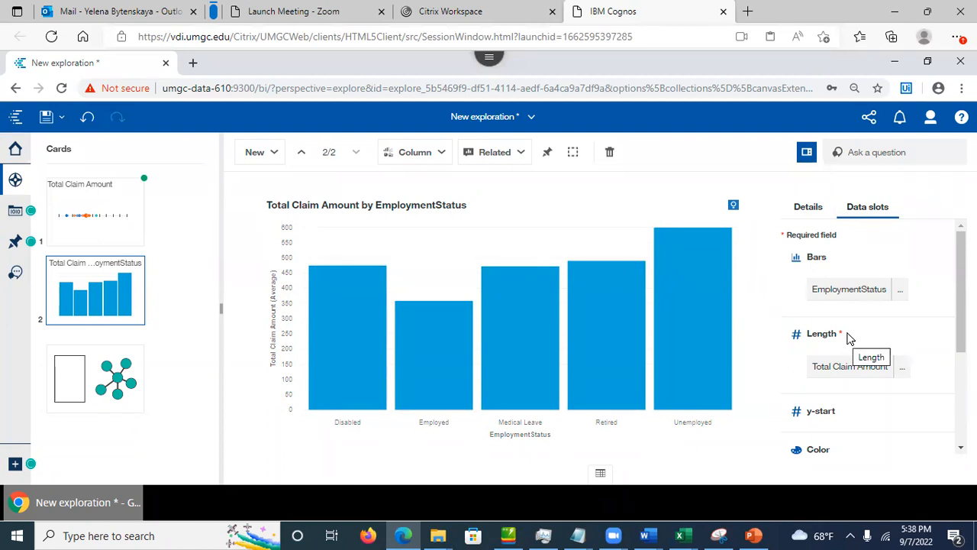
left_click_drag(827, 335, 817, 335)
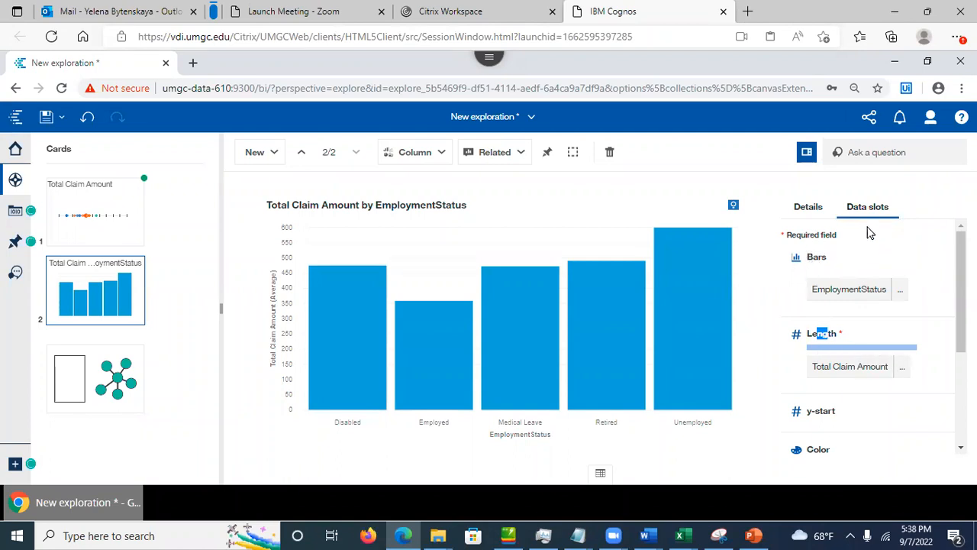
left_click(808, 212)
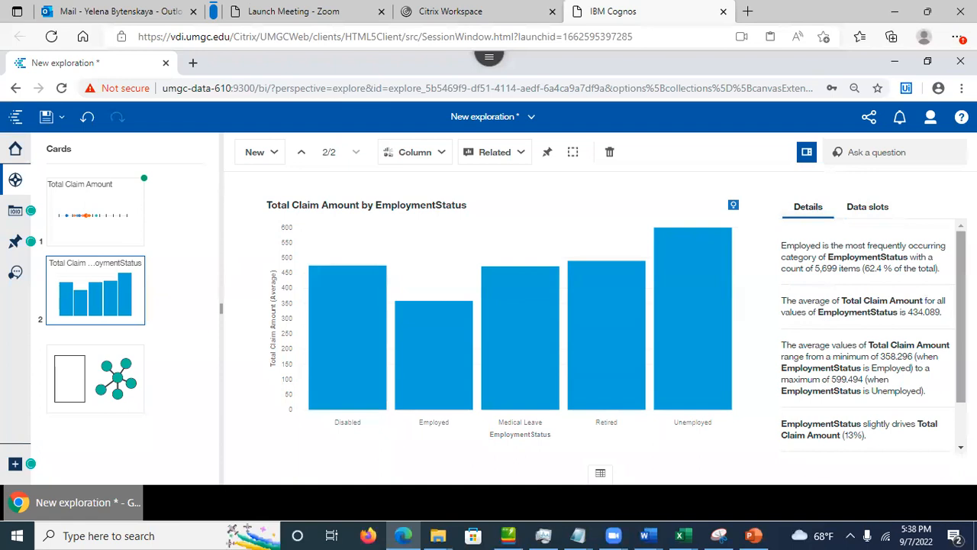
scroll(878, 321, "down", 2)
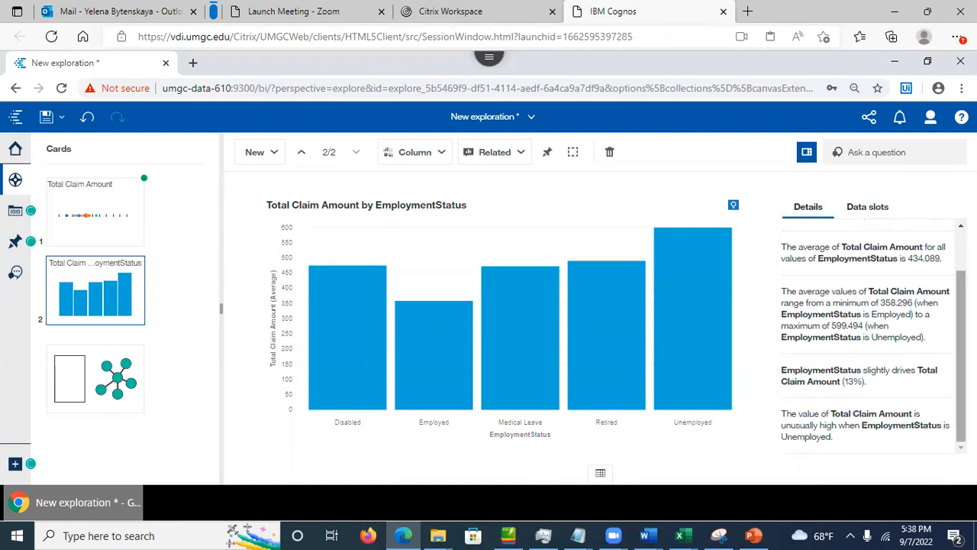
scroll(926, 347, "up", 2)
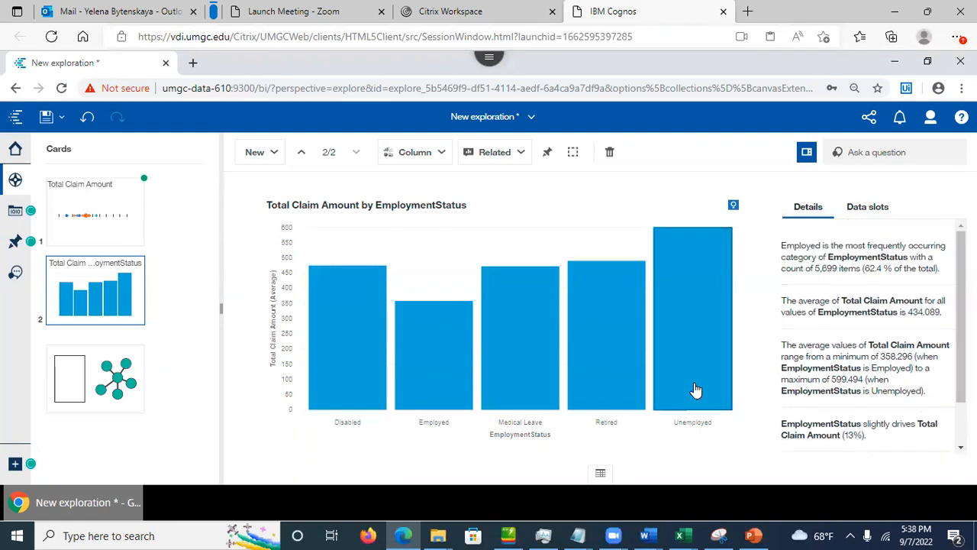
Step: Inspect the chart's underlying data table and data module, then hide it and dismiss the insight options
left_click(600, 473)
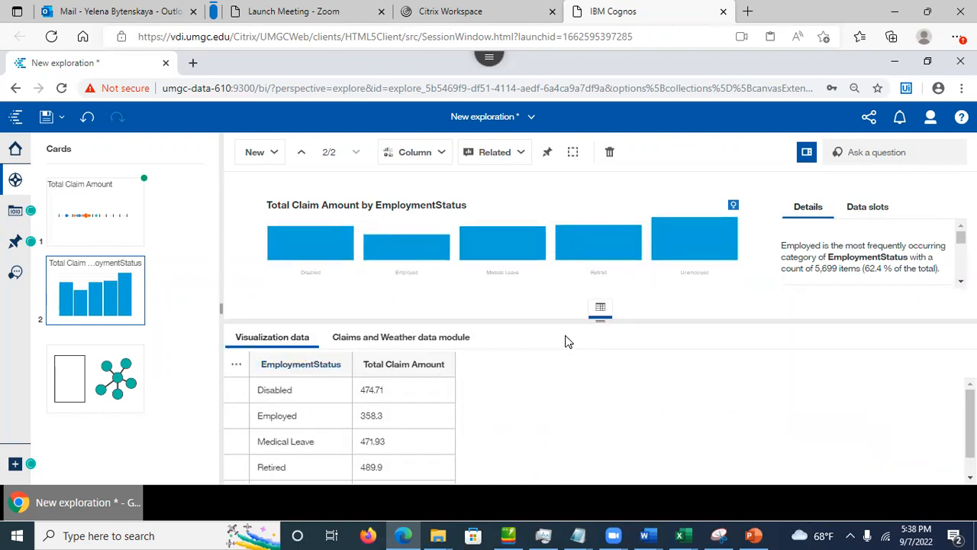
left_click(409, 339)
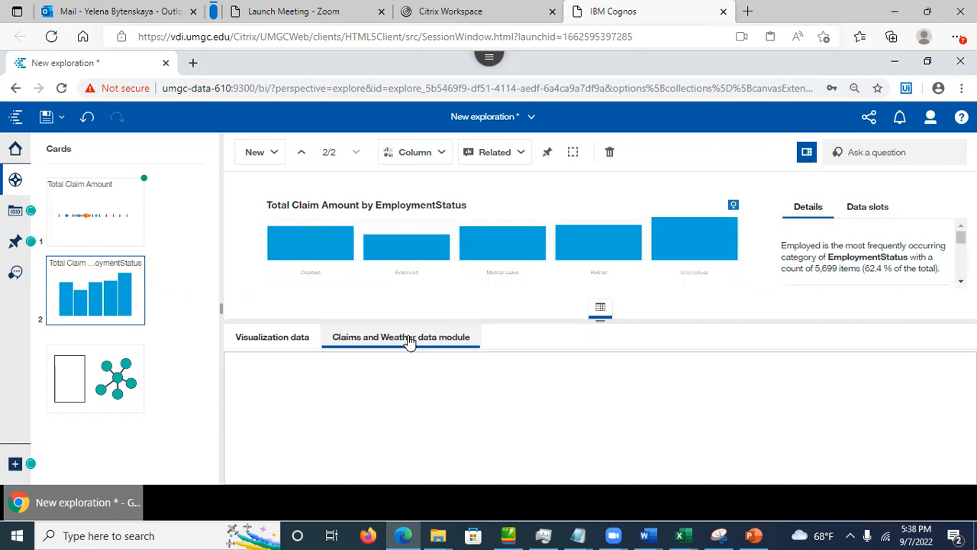
left_click(275, 340)
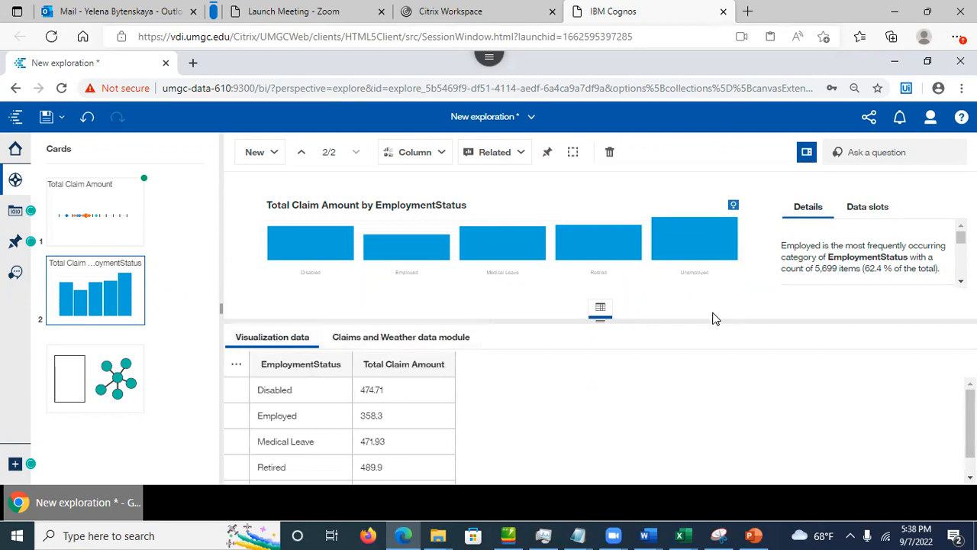
left_click(601, 309)
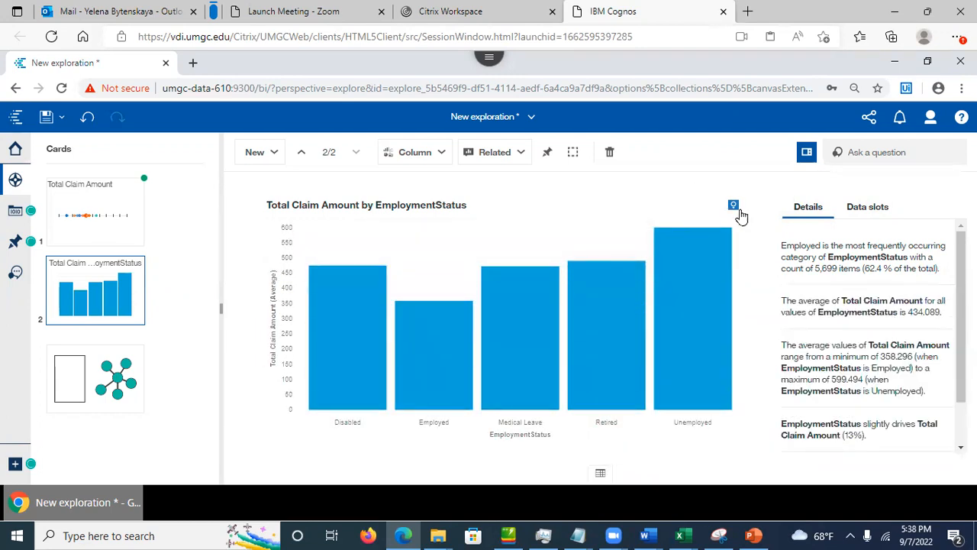
left_click(733, 207)
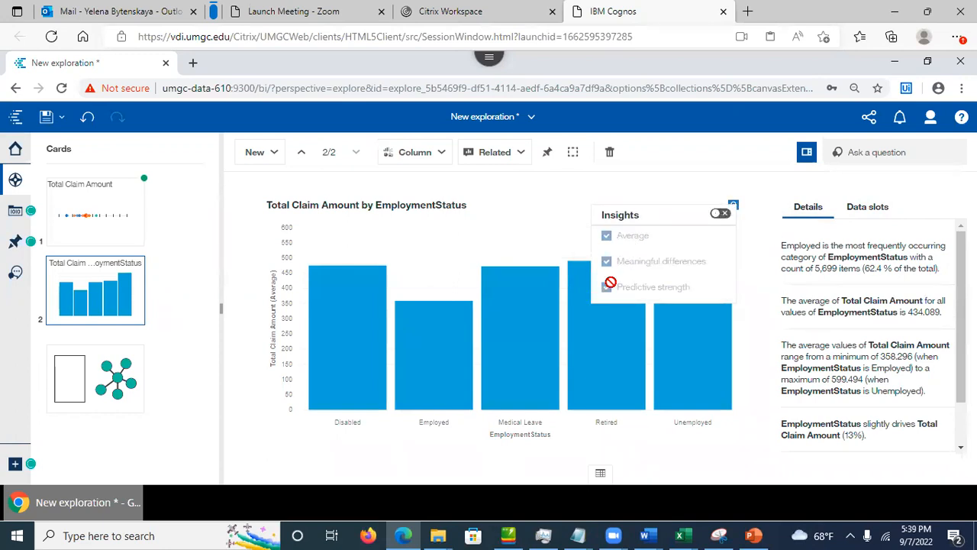
left_click(661, 157)
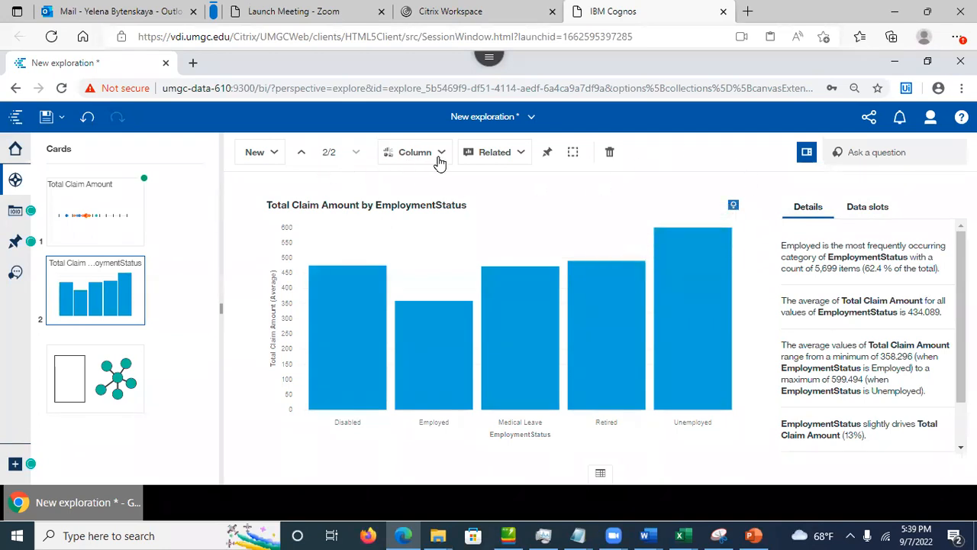
left_click(522, 154)
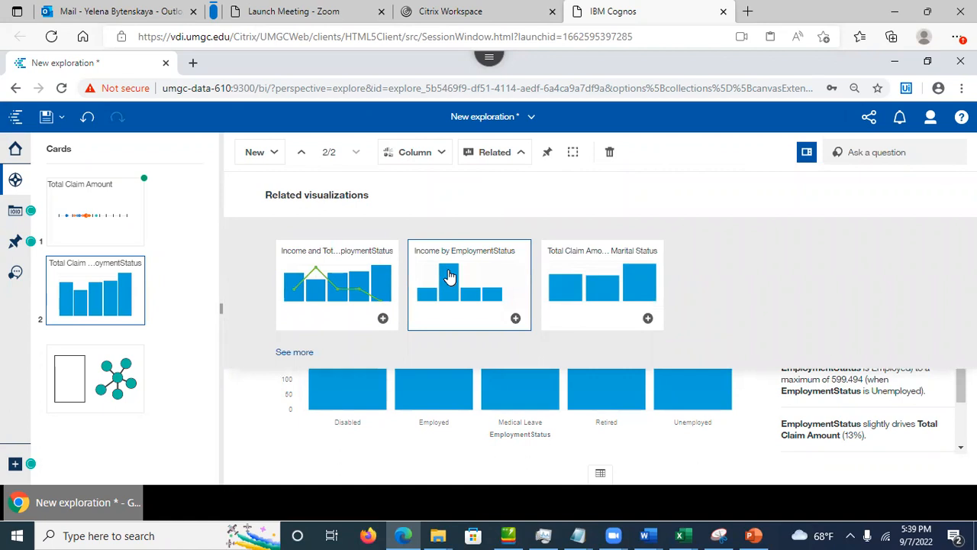
Step: Add the related Income by EmploymentStatus chart to the cards, then browse other chart types without changes
left_click(516, 319)
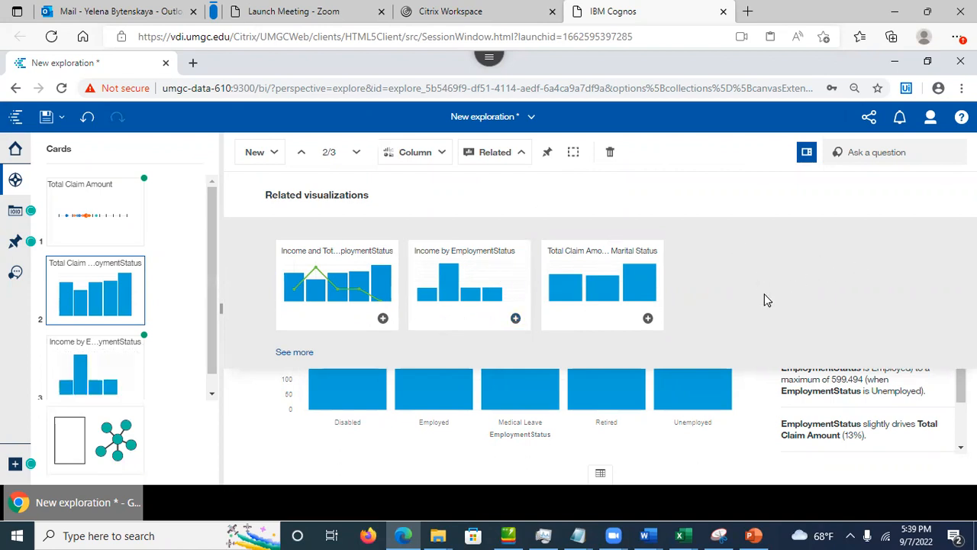
left_click(294, 352)
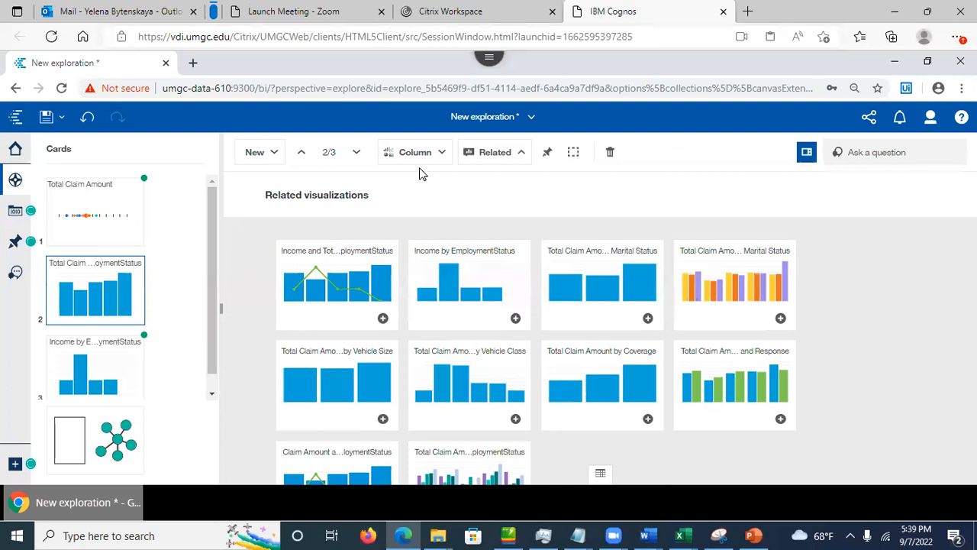
left_click(436, 157)
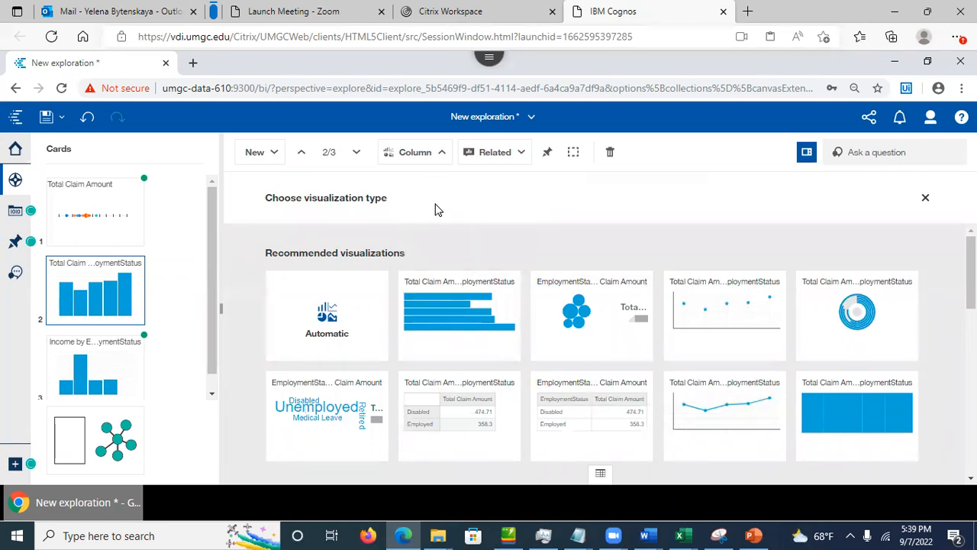
left_click(926, 200)
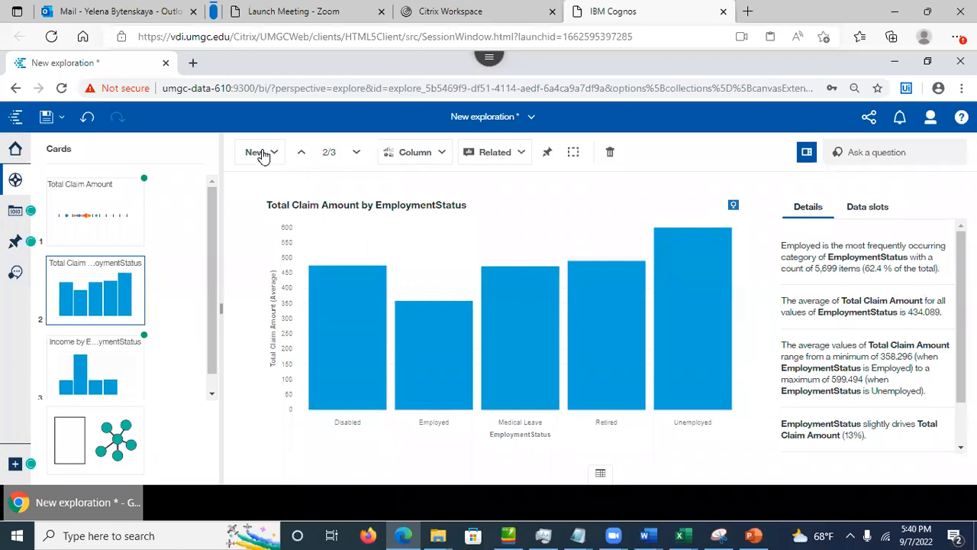
Step: Create a new single spiral card with Total Claim Amount as its target
left_click(262, 153)
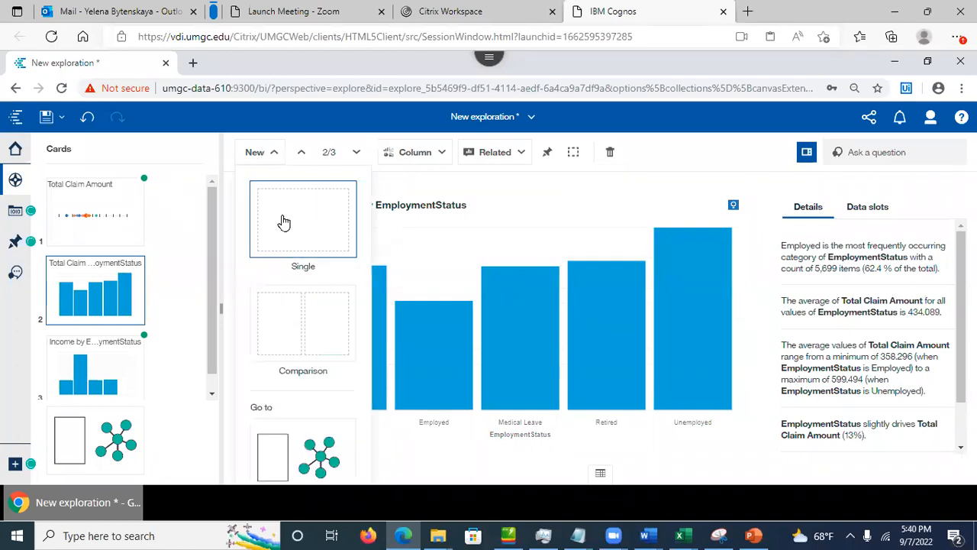
left_click(283, 221)
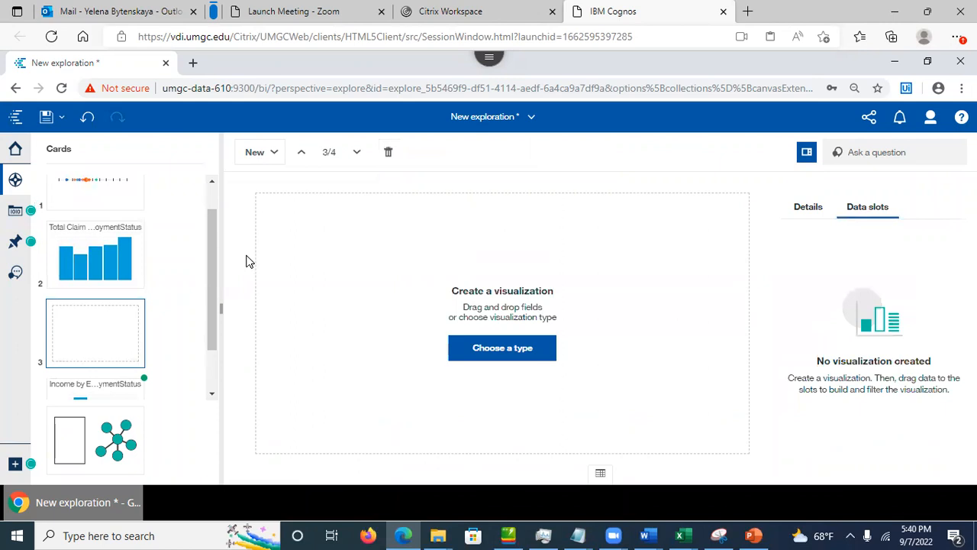
left_click(488, 358)
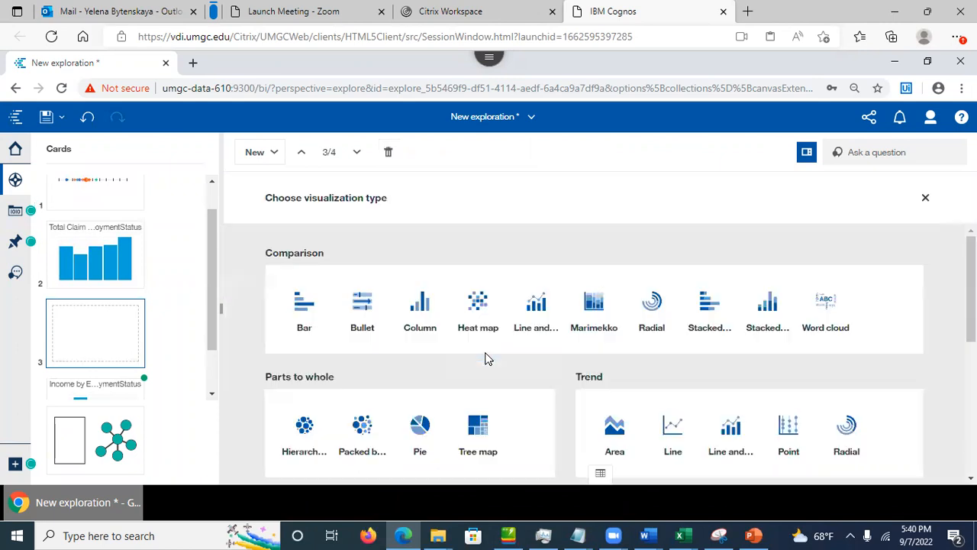
left_click_drag(971, 321, 971, 444)
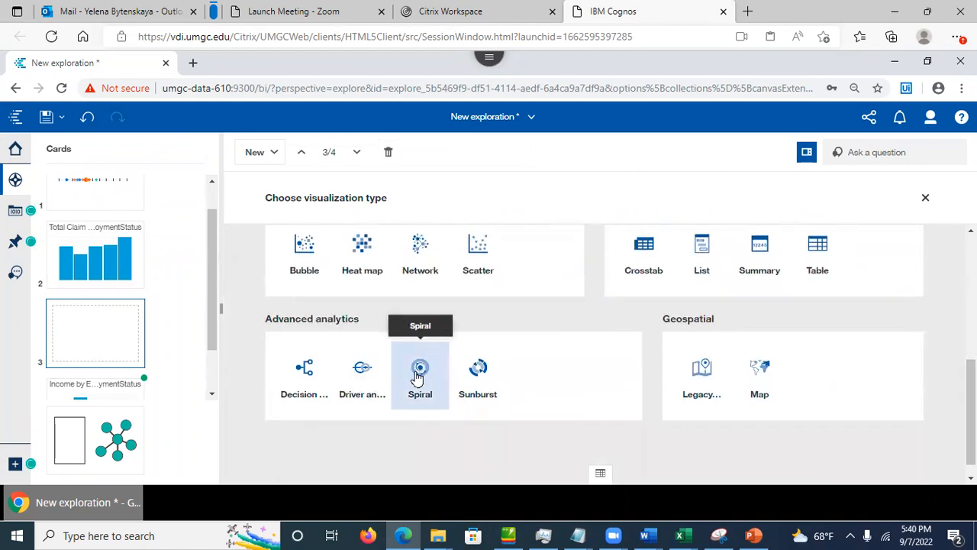
left_click(417, 374)
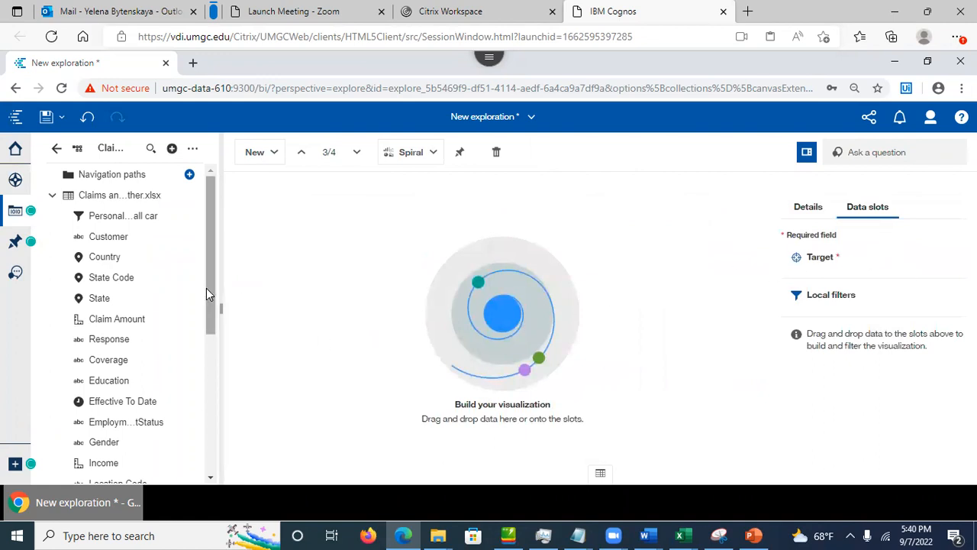
left_click_drag(212, 297, 218, 448)
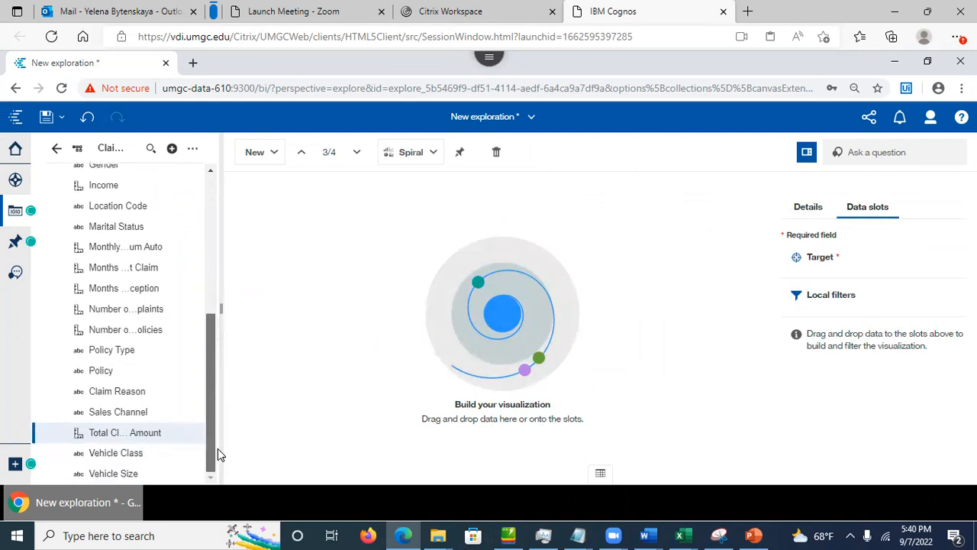
left_click_drag(112, 444, 843, 253)
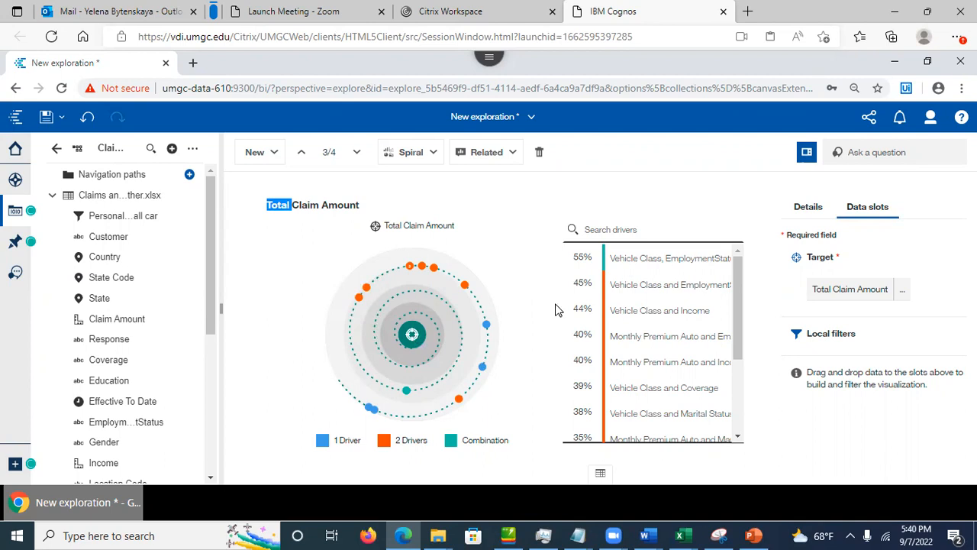
left_click_drag(738, 330, 748, 425)
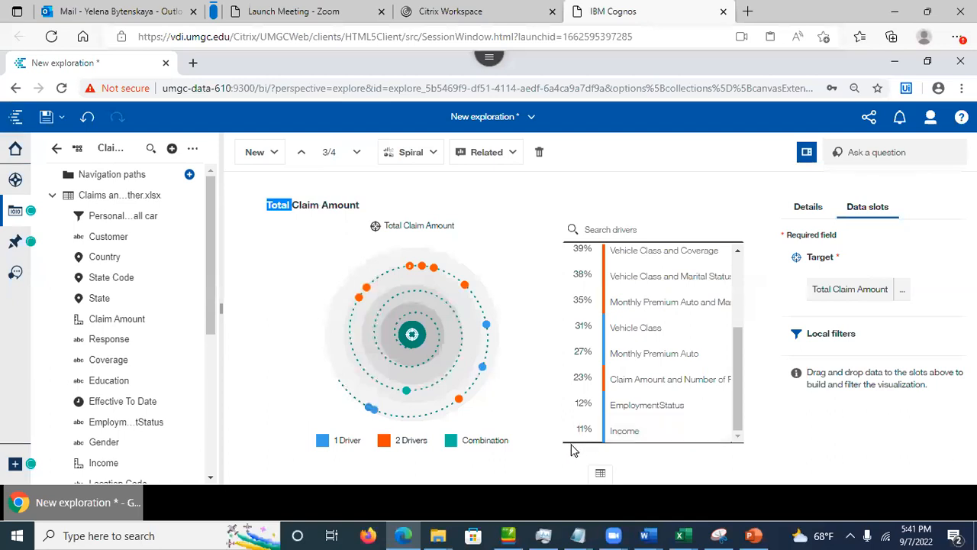
Step: Hide Combination drivers in the spiral legend, keeping the 1 Driver and 2 Drivers points visible
left_click_drag(737, 402, 749, 310)
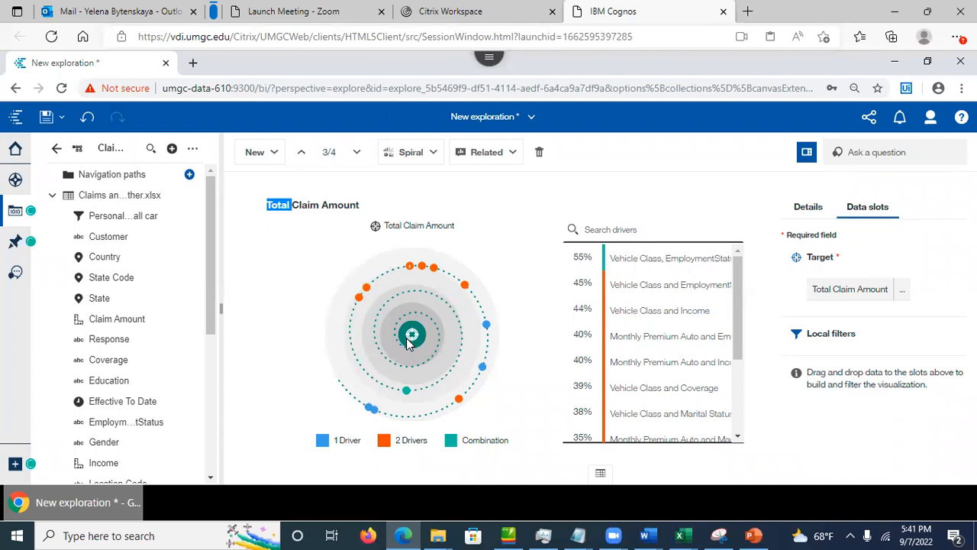
left_click(322, 441)
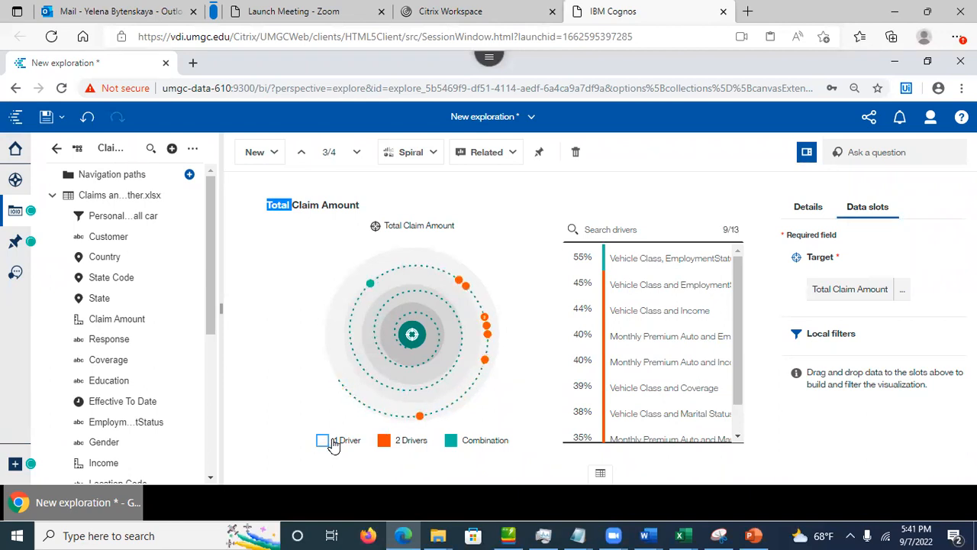
left_click(323, 442)
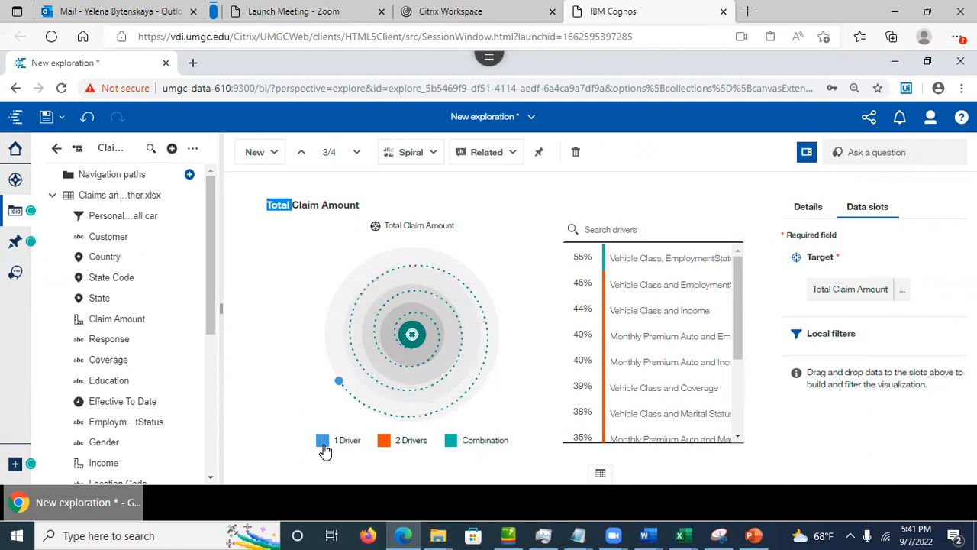
left_click(384, 441)
left_click(451, 441)
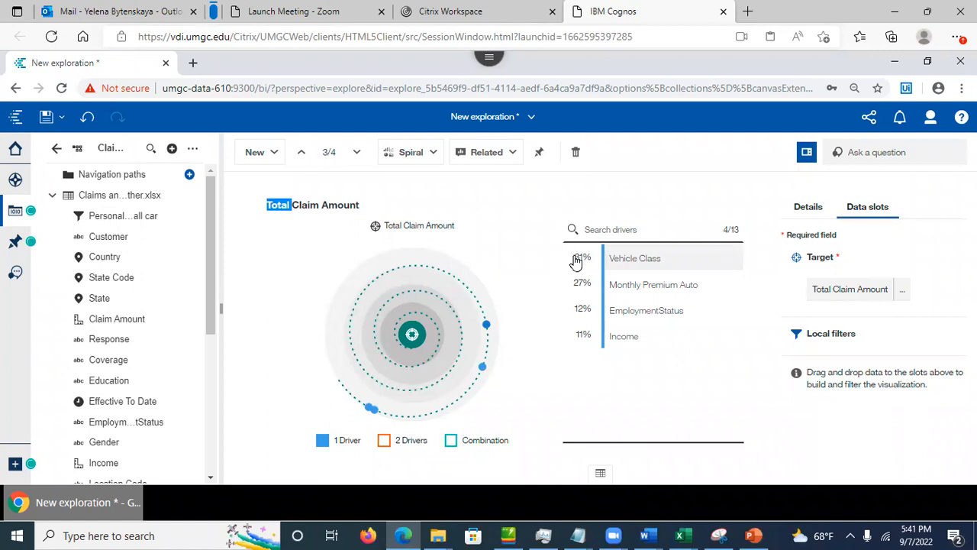
mouse_move(577, 261)
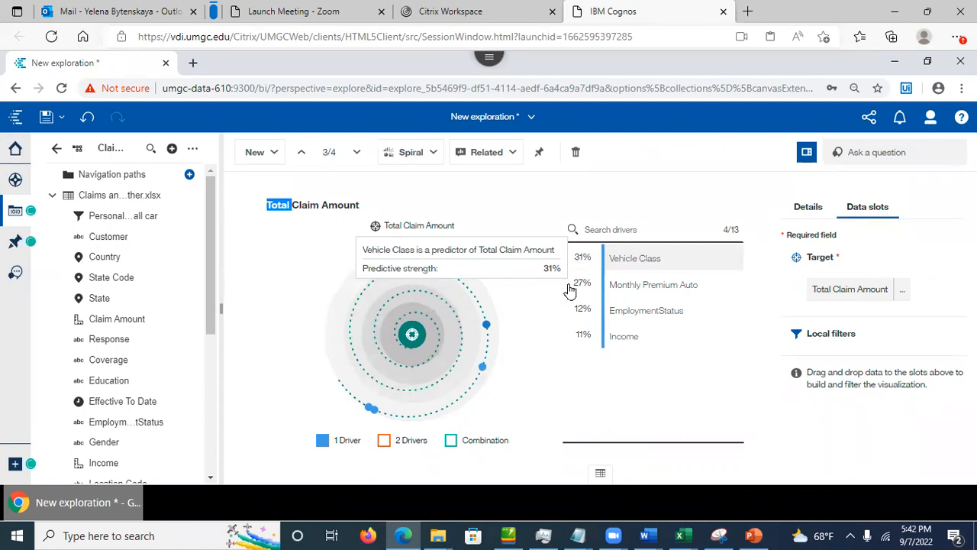
left_click(385, 441)
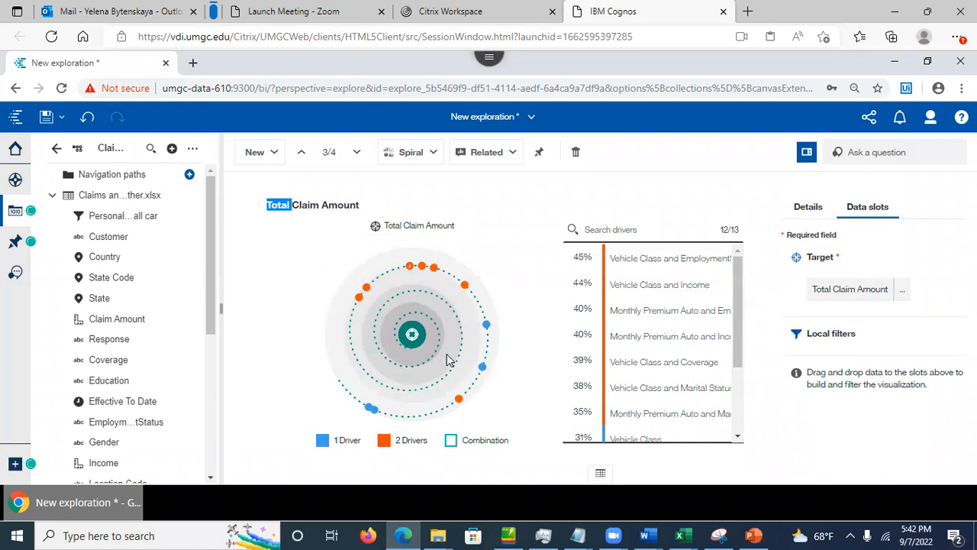
Step: Restore the Combination drivers, led by Vehicle Class plus EmploymentStatus at 55%, and show the saved cards
left_click(451, 439)
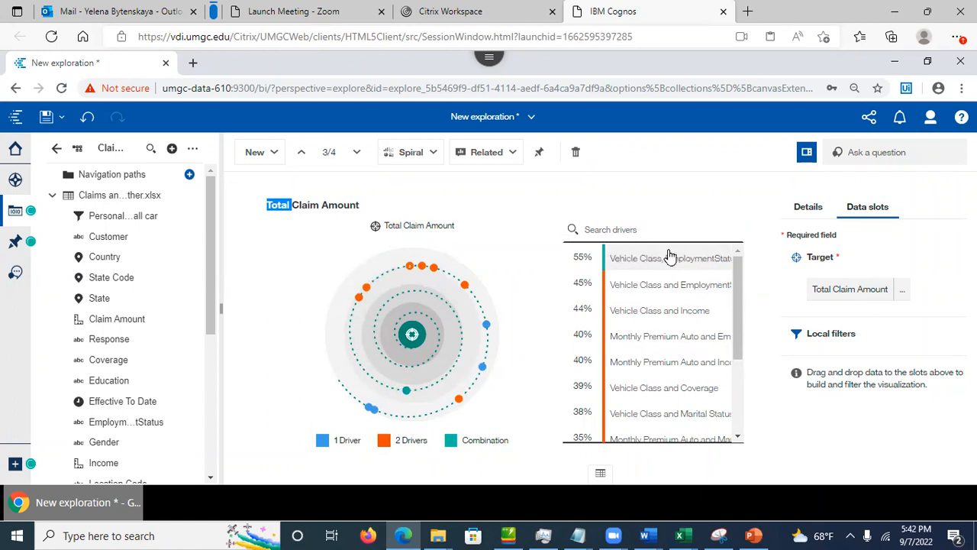
mouse_move(687, 256)
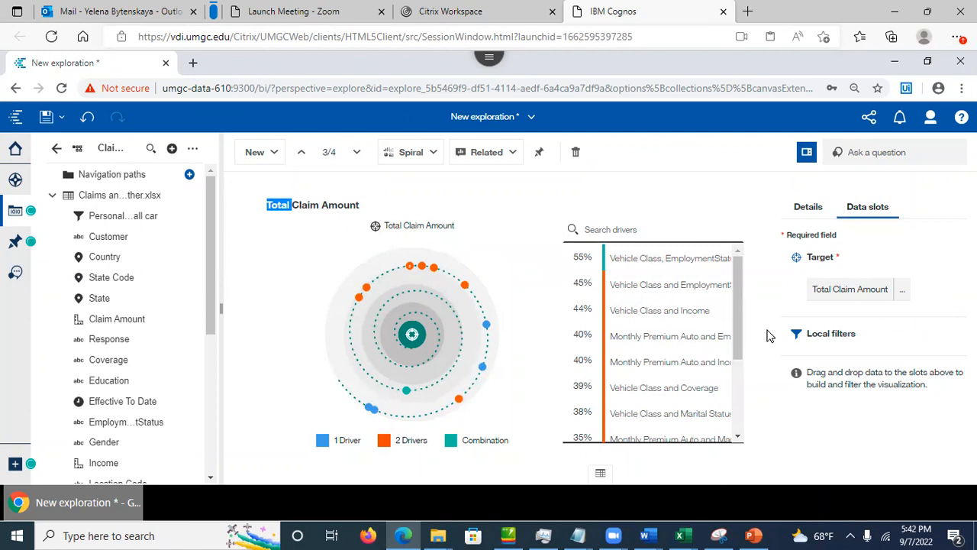
mouse_move(483, 372)
left_click(492, 220)
left_click(15, 181)
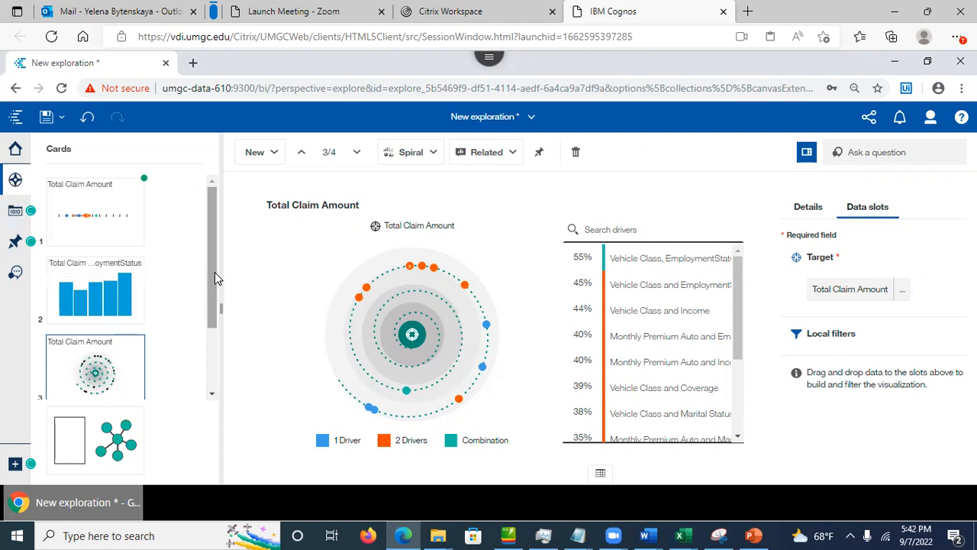
Step: Open card 1's drivers and preview Income, EmploymentStatus, and the 23% Claim Amount plus Number of Policies pair
left_click(92, 212)
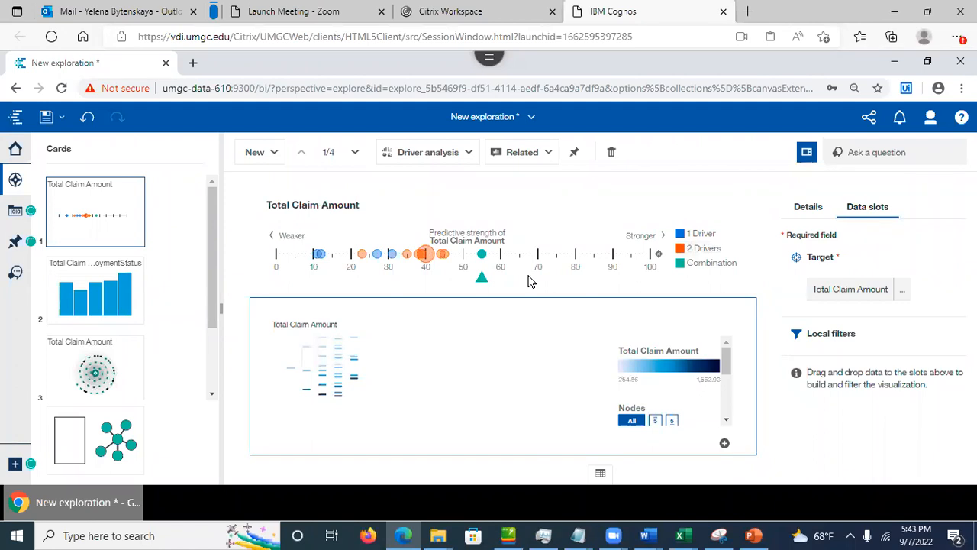
left_click(318, 254)
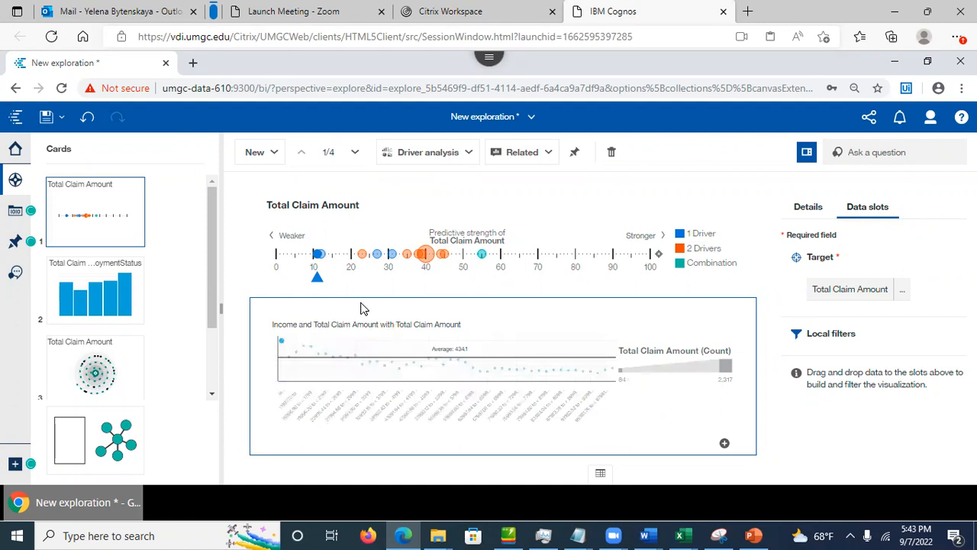
left_click(319, 254)
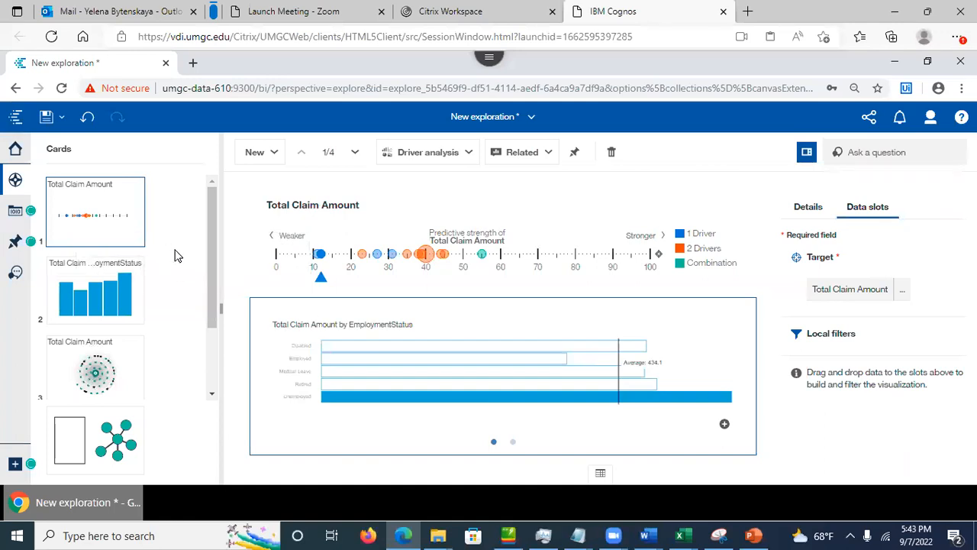
left_click(363, 260)
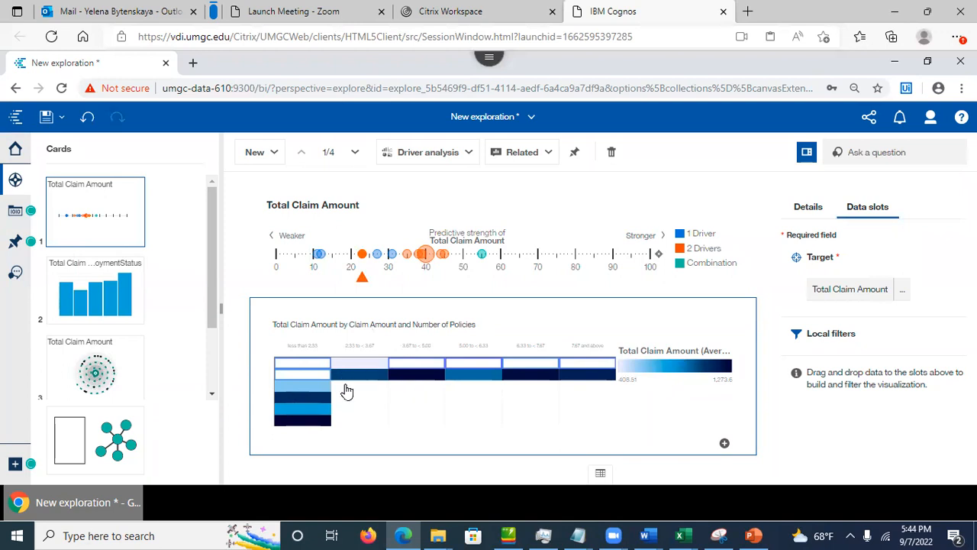
left_click(362, 257)
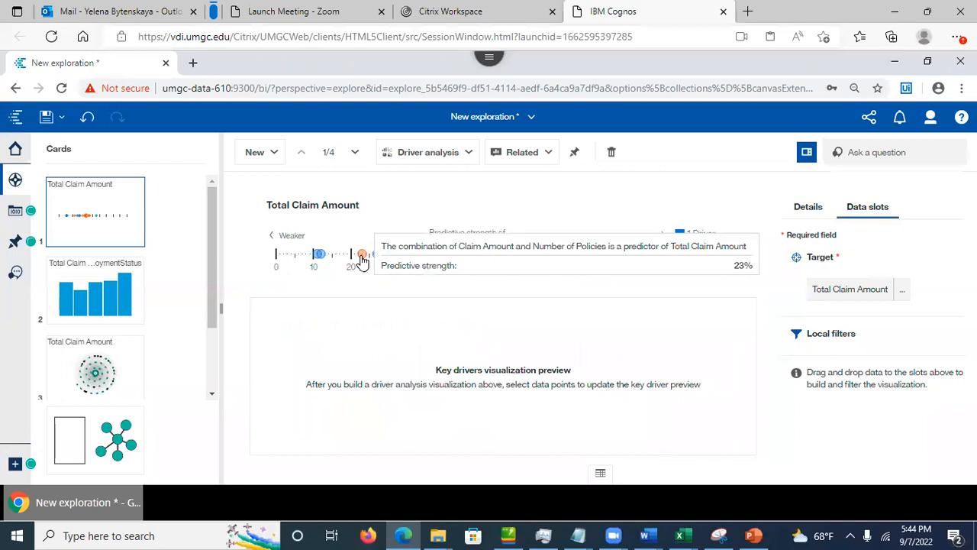
Step: Add the 55% Vehicle Class and EmploymentStatus combination driver's decision tree as a new card
left_click(362, 257)
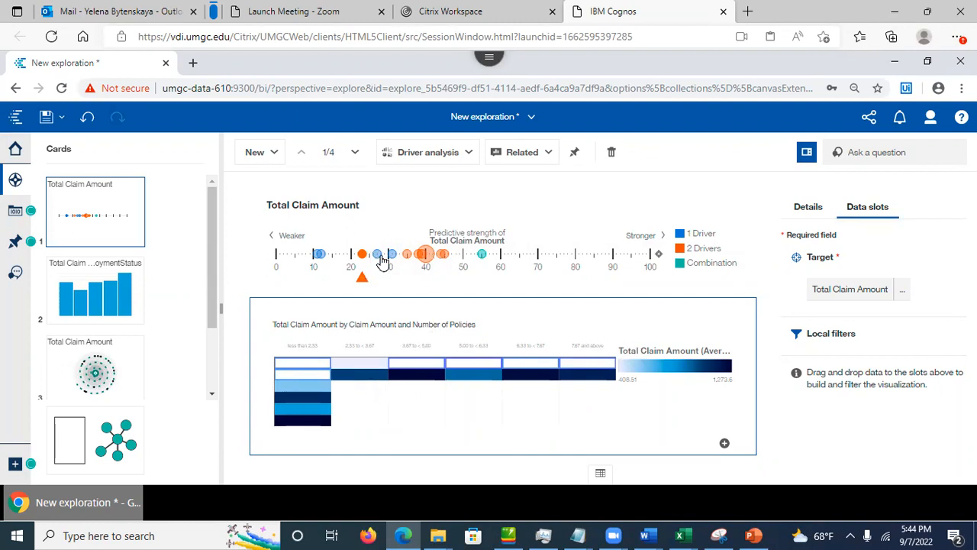
left_click(482, 255)
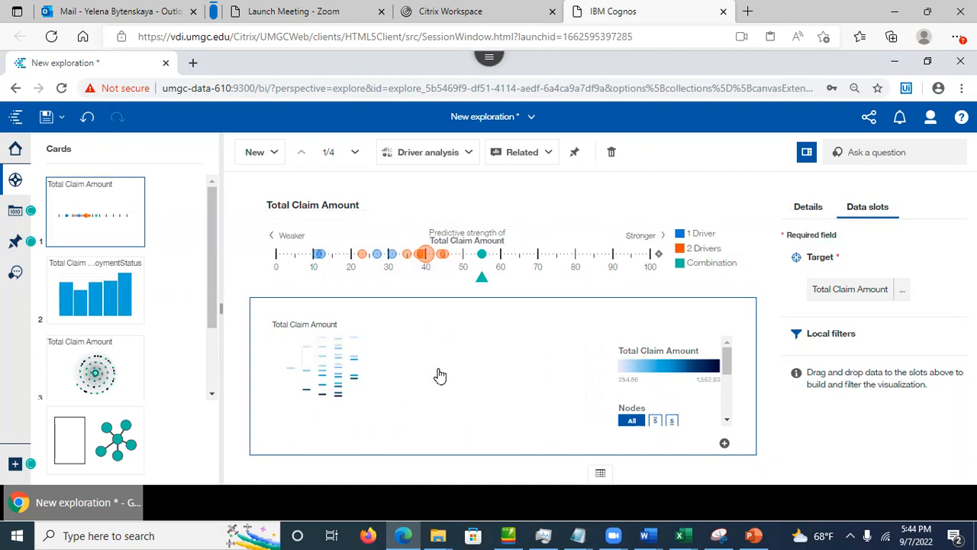
left_click(724, 445)
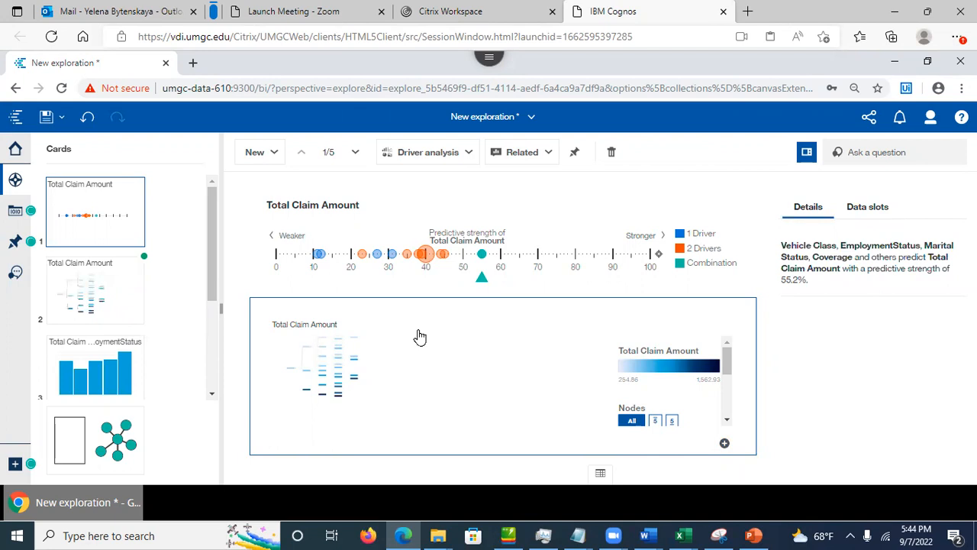
left_click(103, 298)
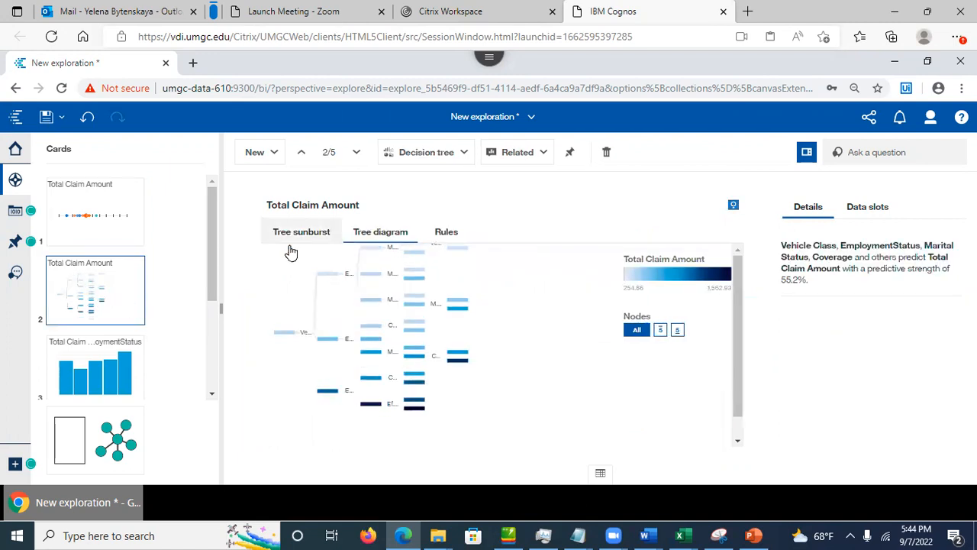
Step: Hide the Cards panel to widen the decision tree canvas
left_click(14, 179)
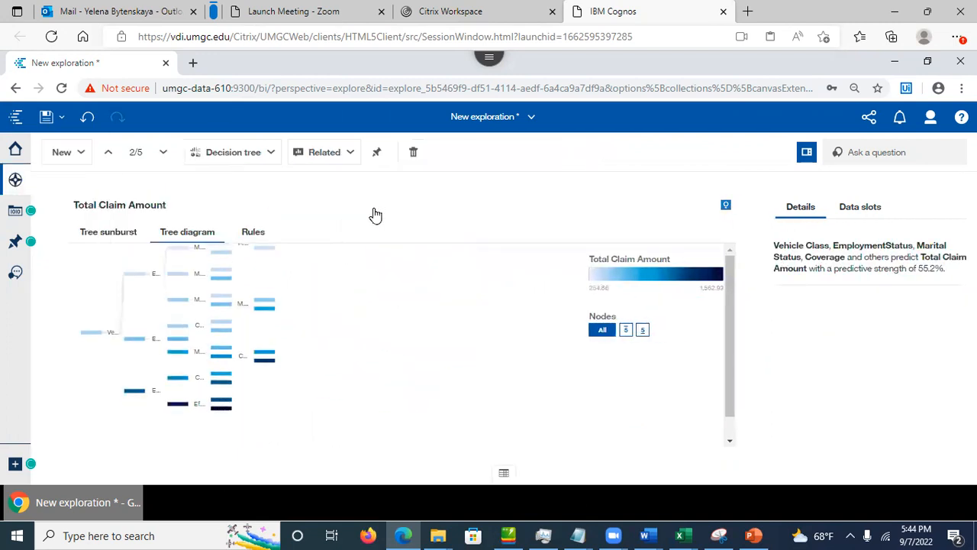
left_click(15, 179)
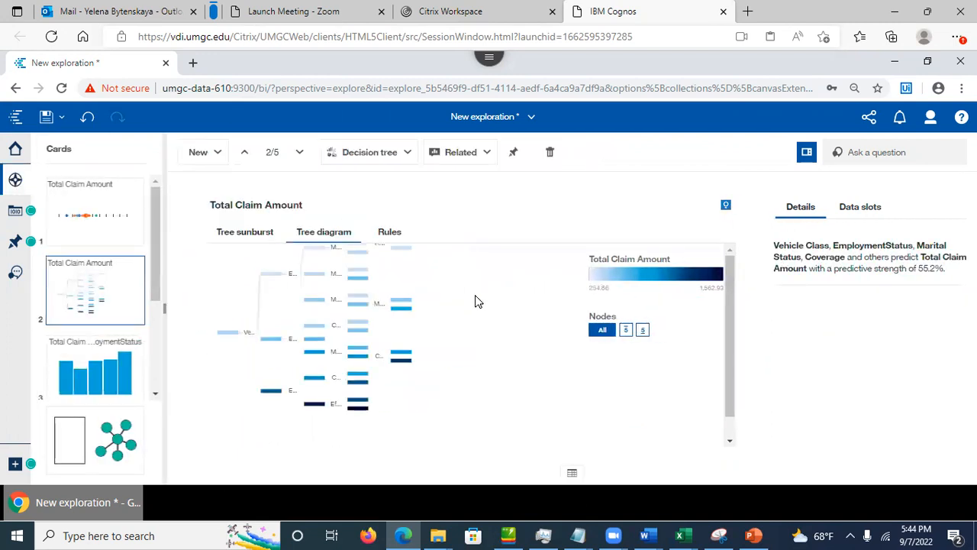
left_click(13, 180)
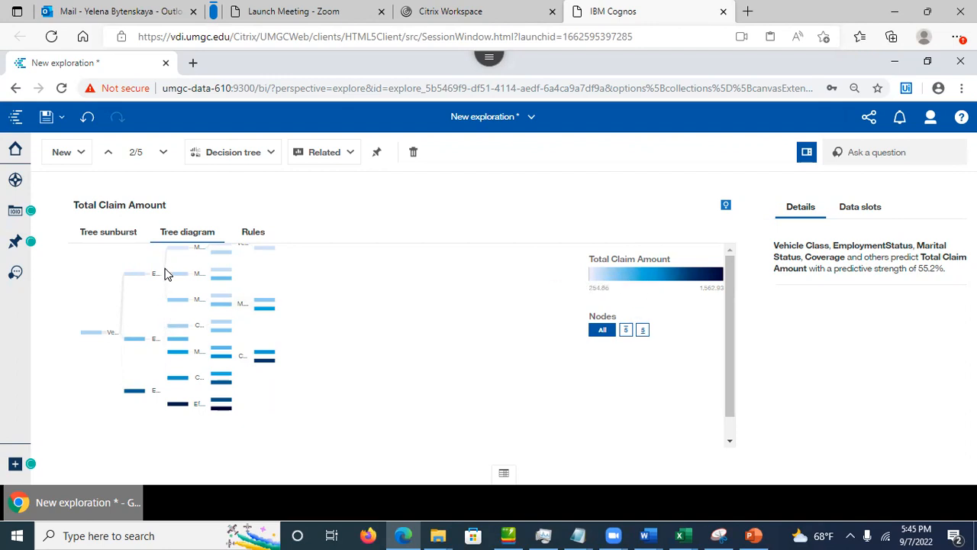
Step: Collapse the deeper employment, marital status and premium branches back to the Vehicle Class splits
left_click(177, 326)
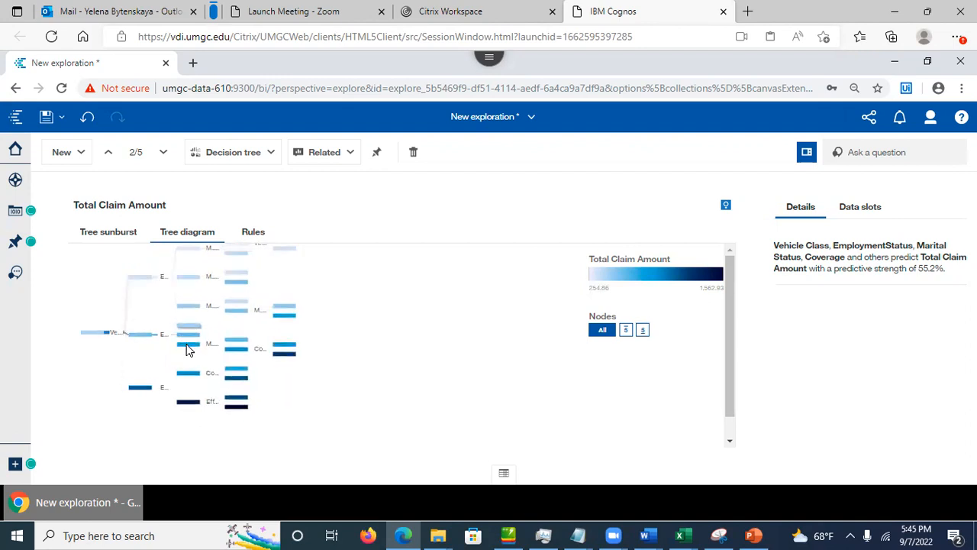
left_click(188, 350)
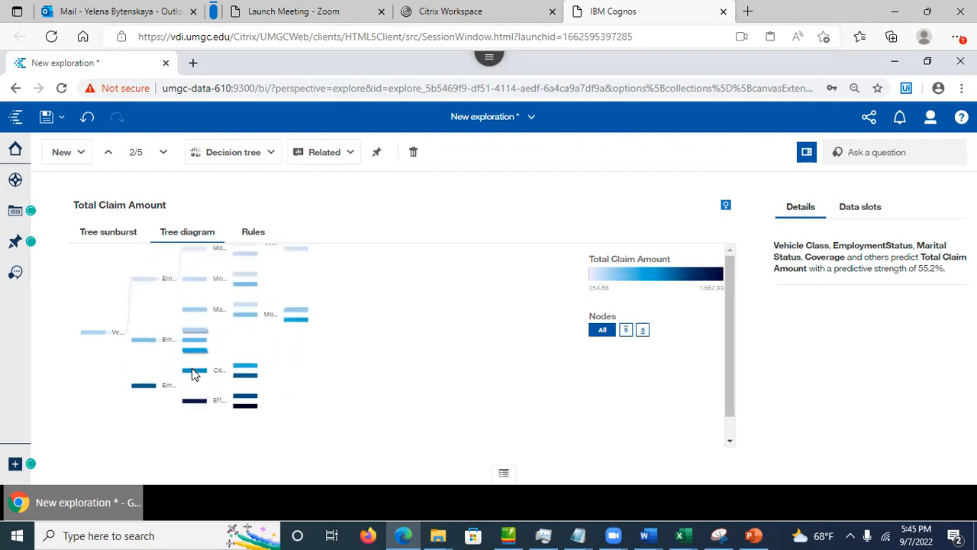
left_click(191, 404)
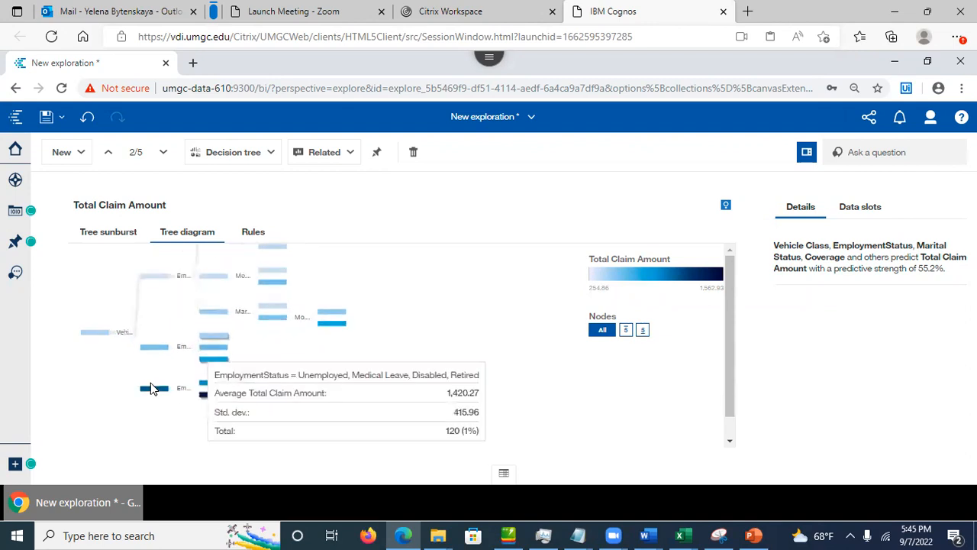
left_click(157, 390)
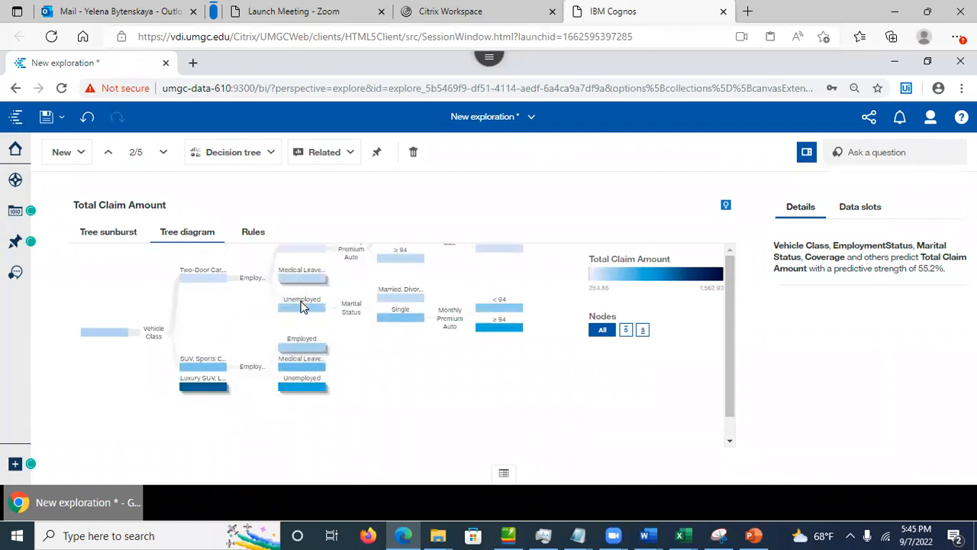
left_click(303, 316)
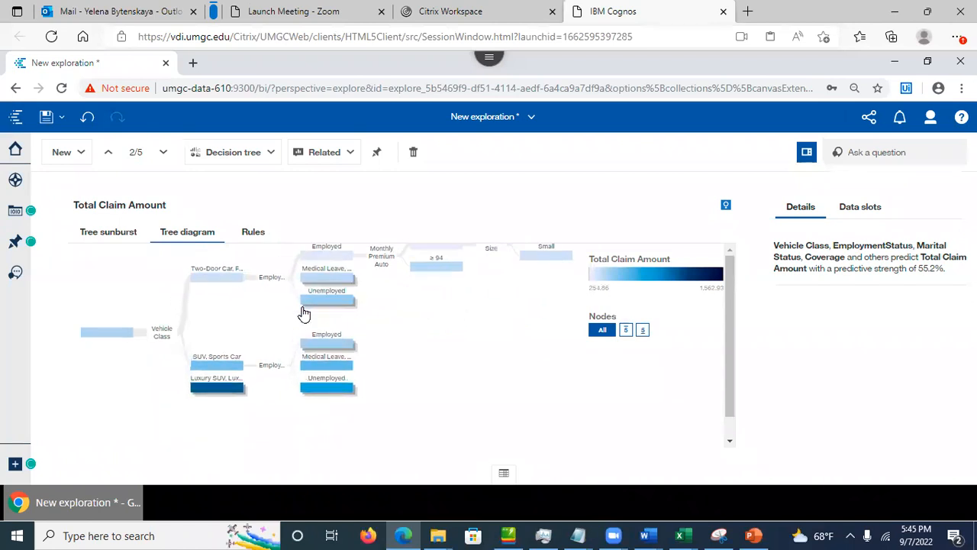
left_click(326, 260)
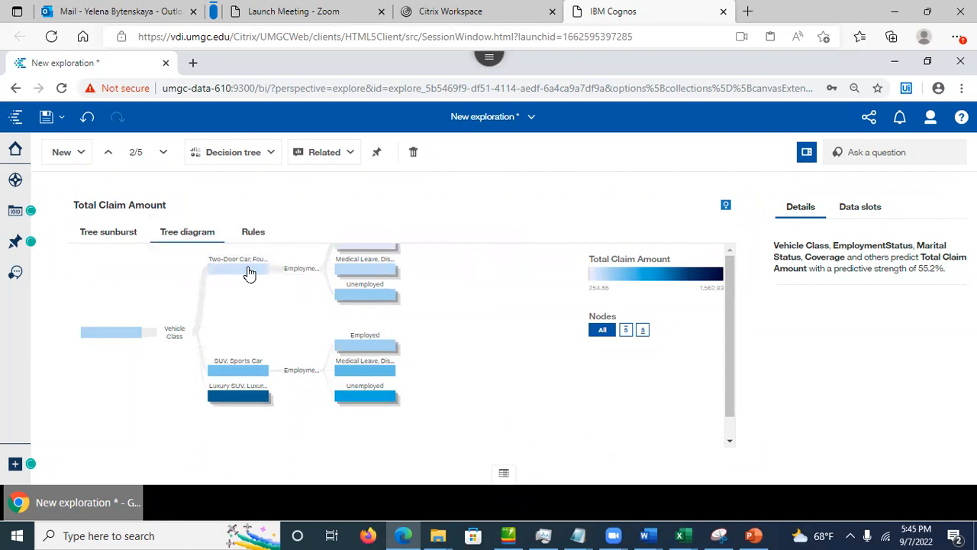
left_click(249, 271)
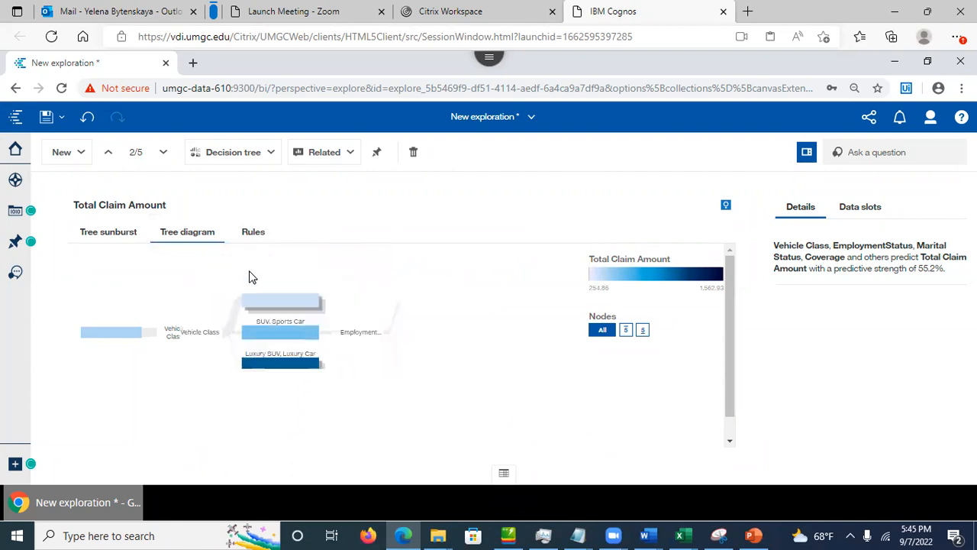
left_click(280, 336)
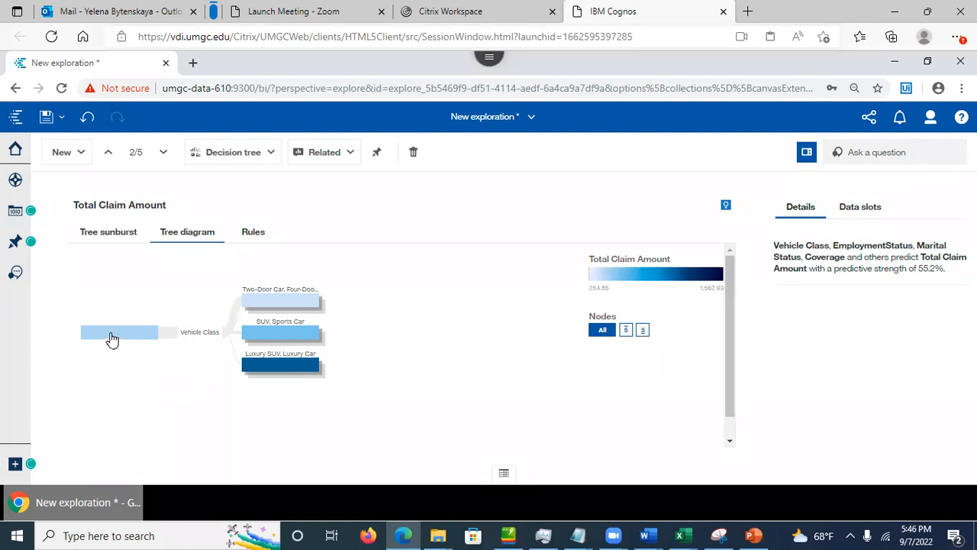
Step: Inspect the node statistics: Two-Door/Four-Door Car averages 351.43 Total Claim Amount over 71% of records
mouse_move(117, 341)
mouse_move(289, 302)
mouse_move(271, 371)
mouse_move(288, 334)
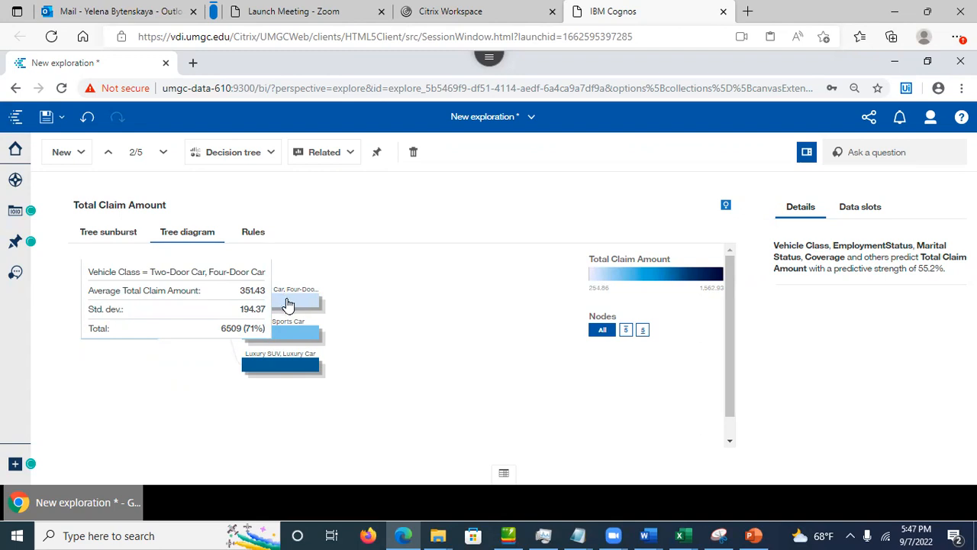
Step: Split Two-Door/Four-Door Car by EmploymentStatus, then expand Employed (293.72 average, 45%) further
left_click(289, 302)
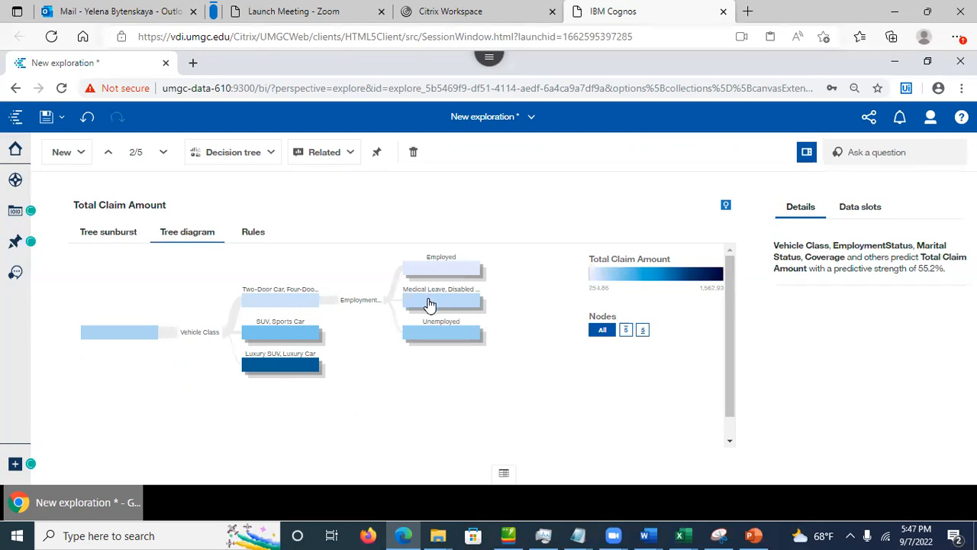
mouse_move(429, 302)
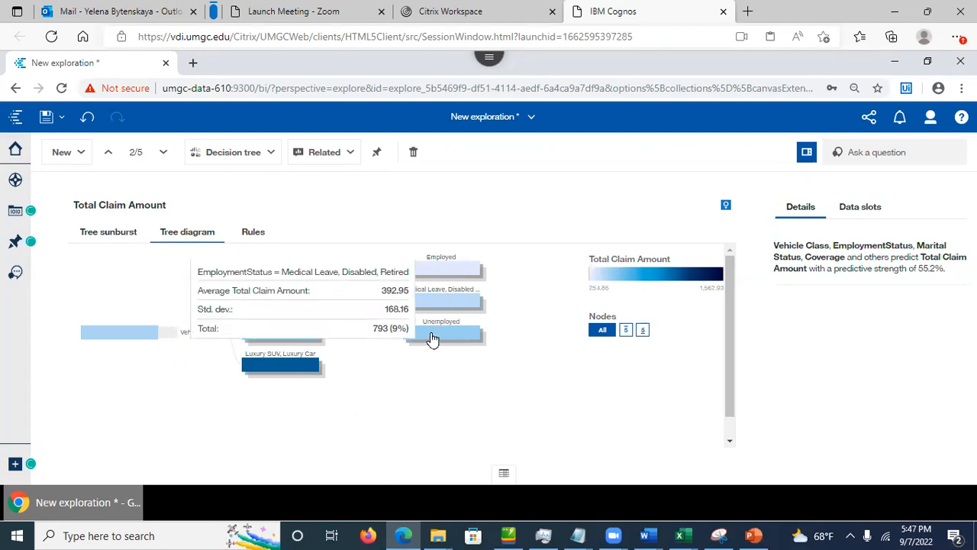
mouse_move(435, 273)
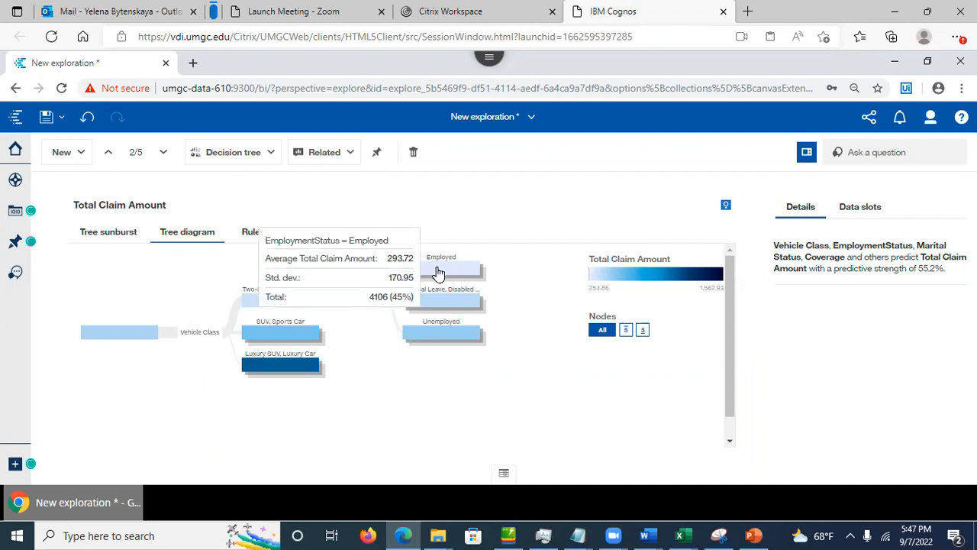
left_click(435, 273)
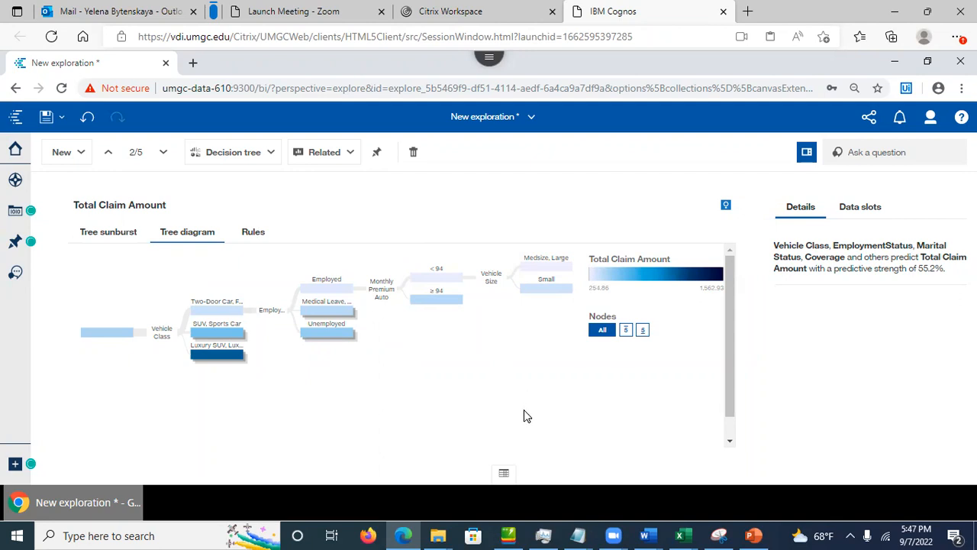
left_click_drag(729, 406, 731, 414)
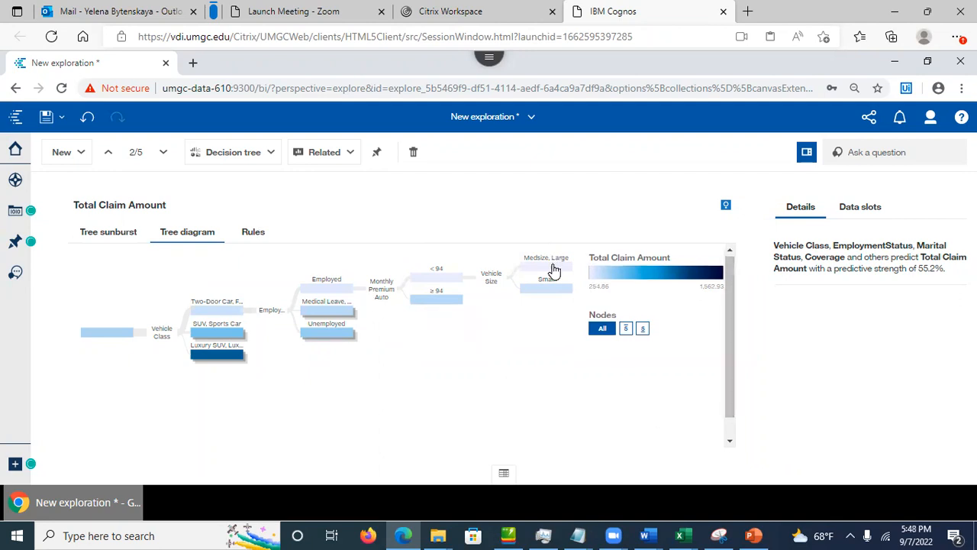
Step: Collapse the < 94, Employed and Two-Door/Four-Door nodes, then glance at the sunburst view
mouse_move(554, 267)
mouse_move(541, 296)
left_click(436, 281)
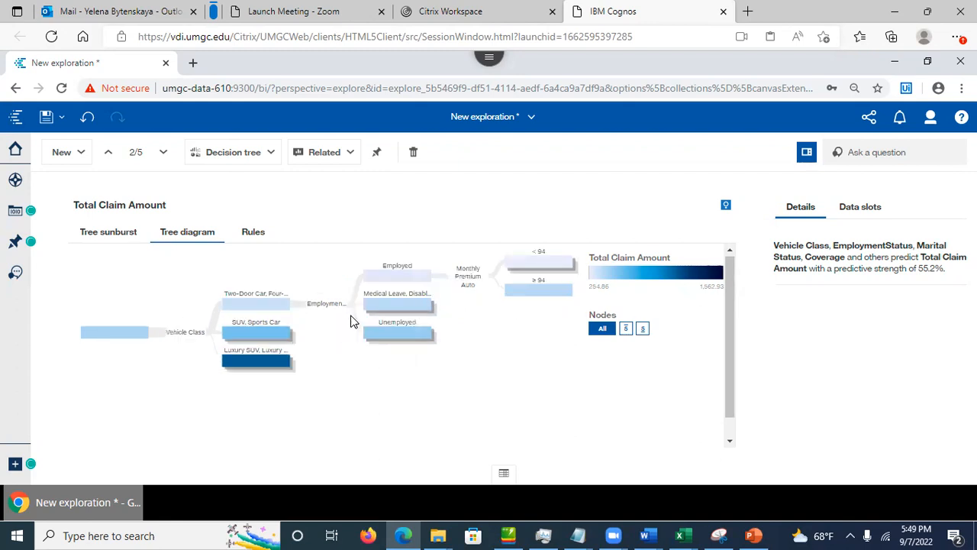
left_click(382, 281)
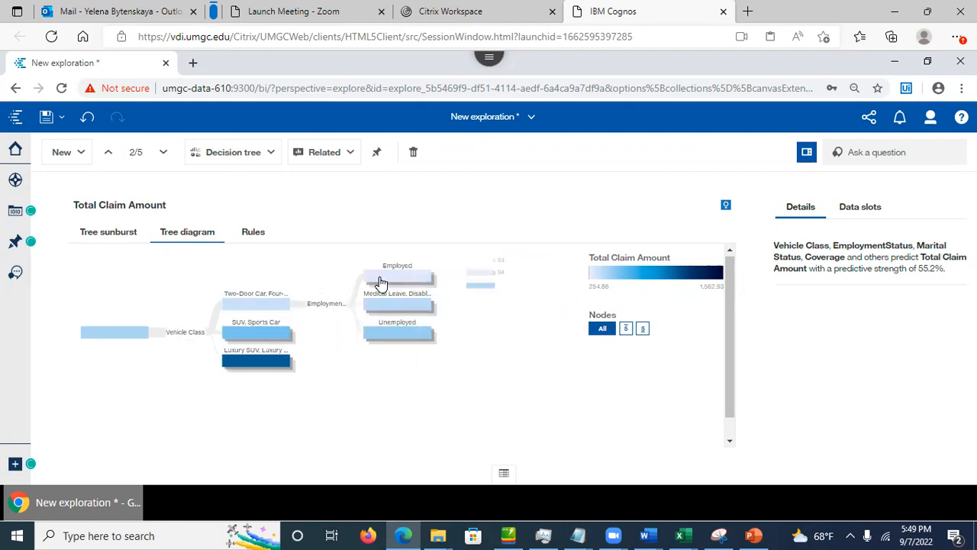
left_click(276, 307)
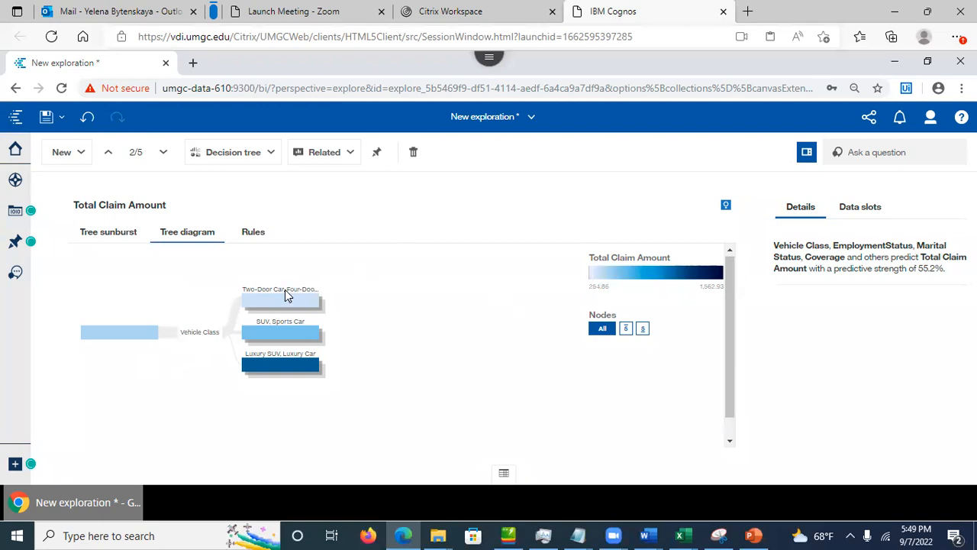
left_click(106, 243)
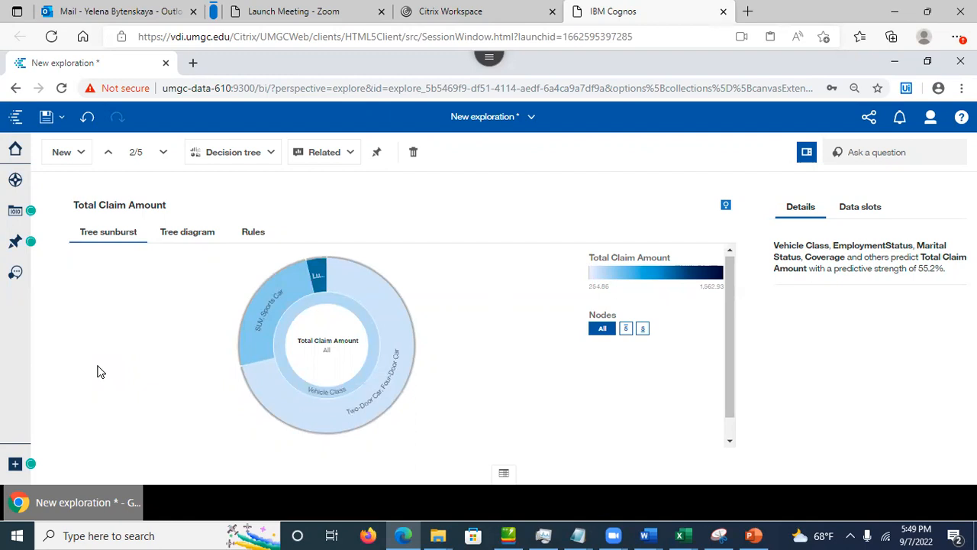
left_click(187, 239)
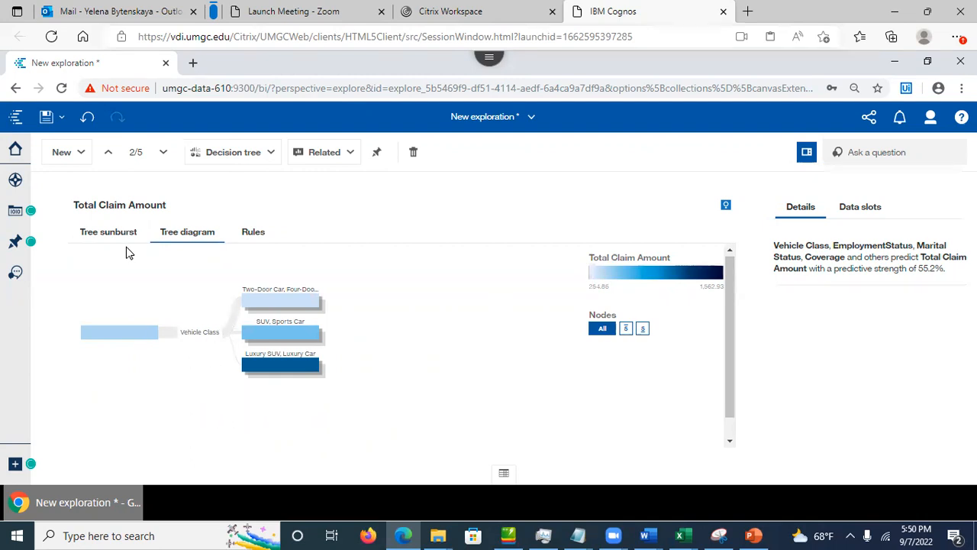
left_click(107, 232)
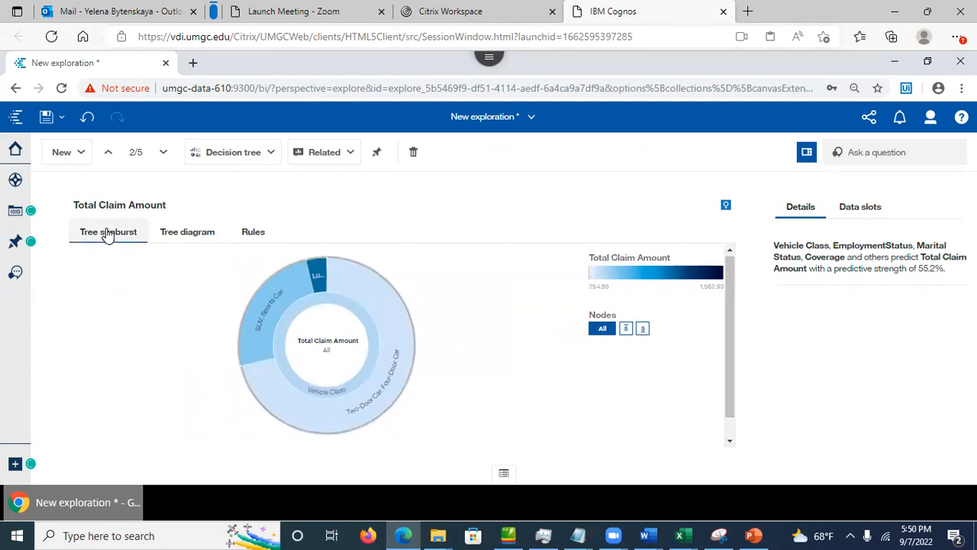
mouse_move(390, 328)
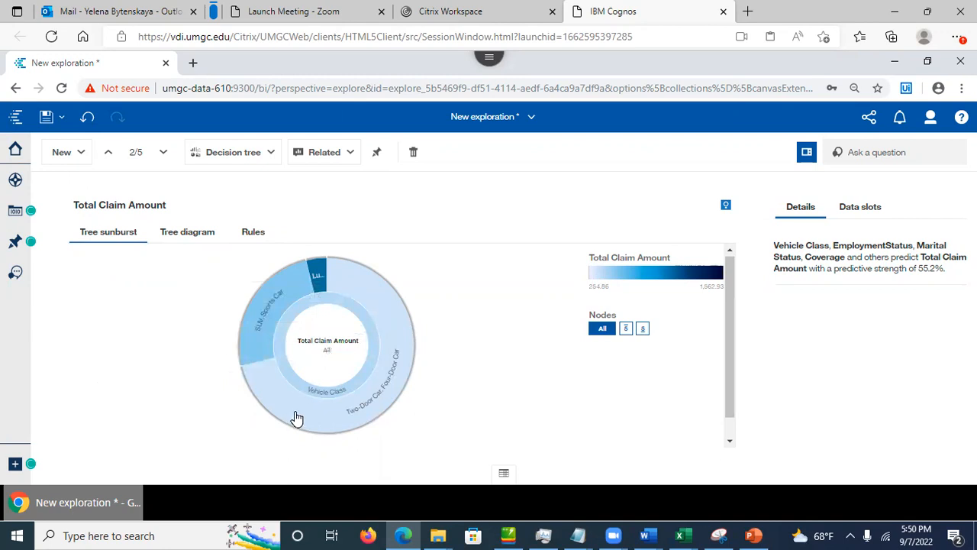
mouse_move(297, 418)
mouse_move(318, 278)
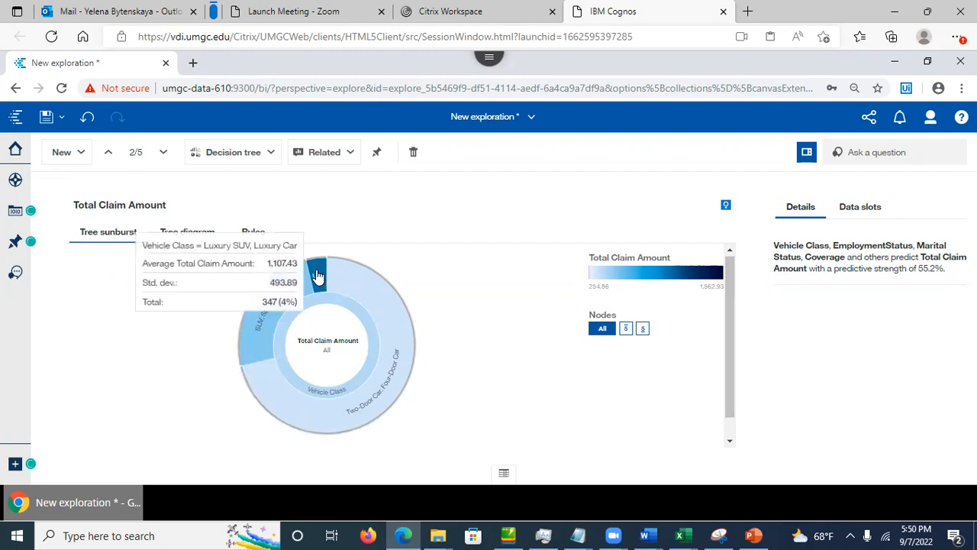
Step: Expand the Two-Door/Four-Door Car slice by employment and inspect the SUV/Sports Car and Employed slices
left_click(398, 361)
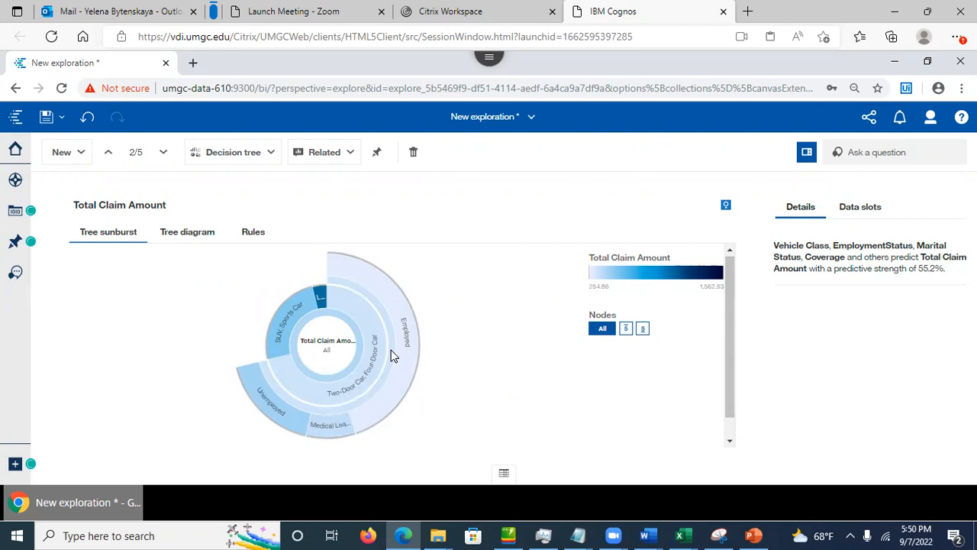
mouse_move(304, 300)
left_click(293, 311)
left_click(407, 364)
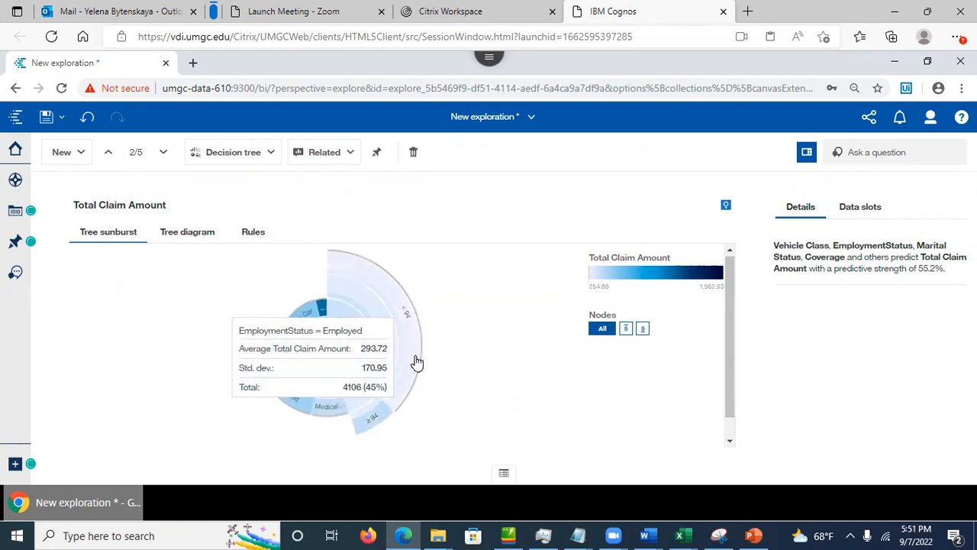
left_click(428, 368)
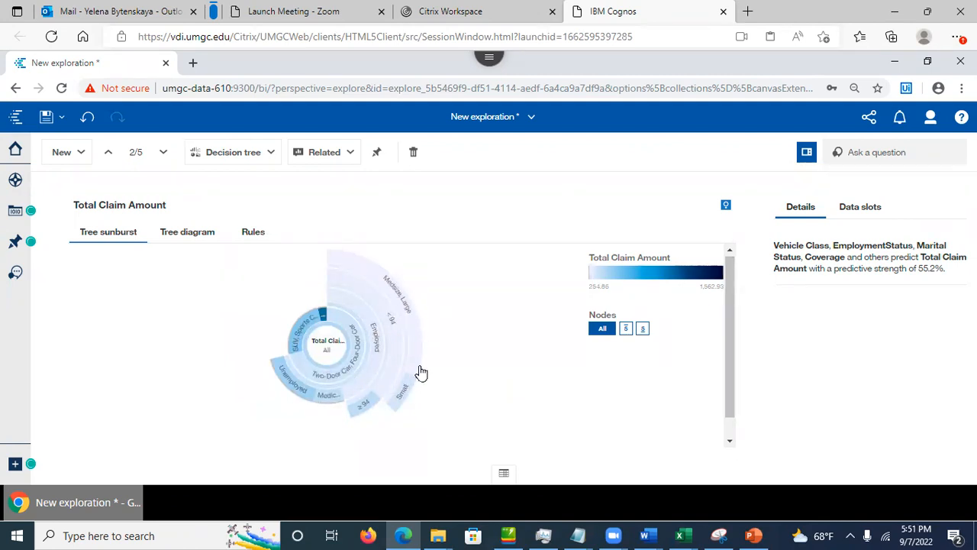
mouse_move(418, 367)
left_click(258, 234)
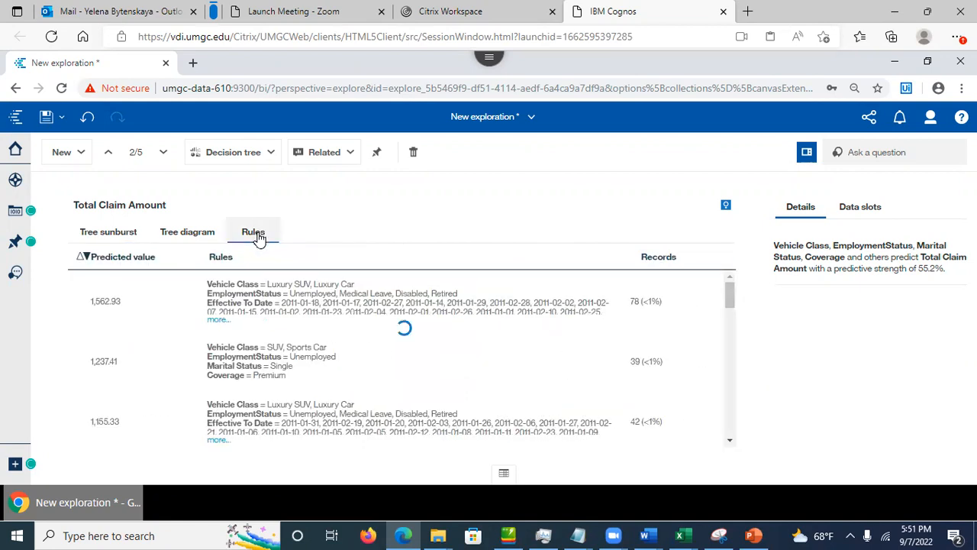
Step: Select the top Luxury SUV/Luxury Car rule predicting 1,562.93
left_click(149, 302)
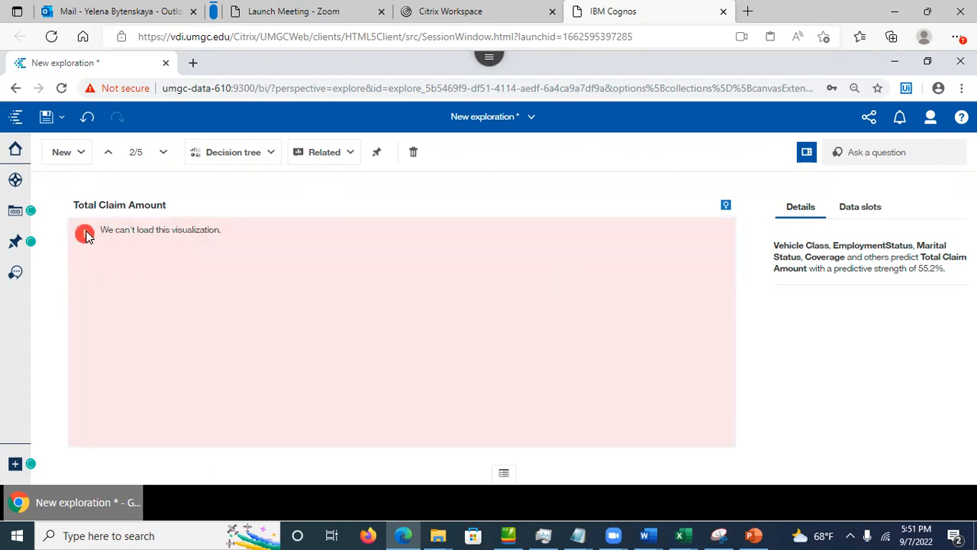
Step: Reload the browser page despite unsaved changes and dismiss the exploration retrieval error
left_click(61, 88)
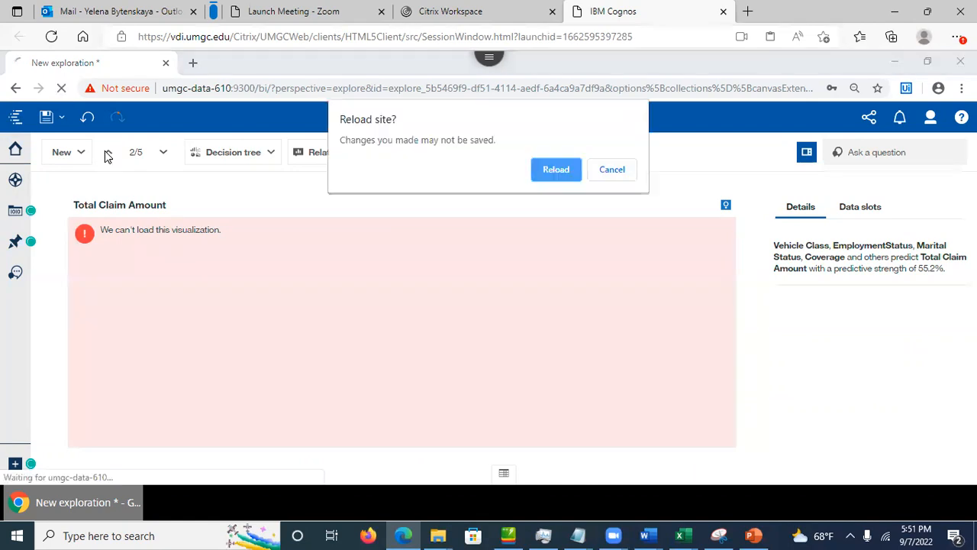
left_click(555, 170)
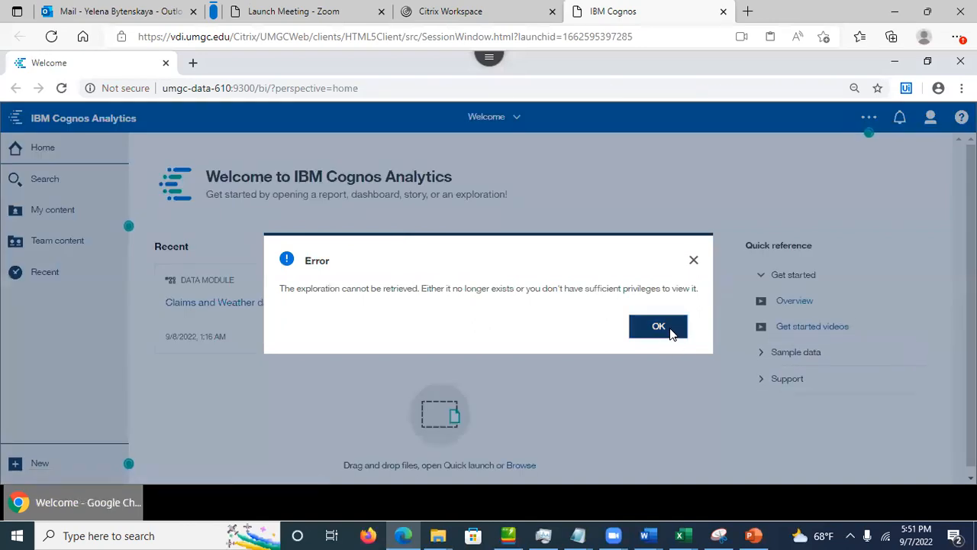
left_click(670, 333)
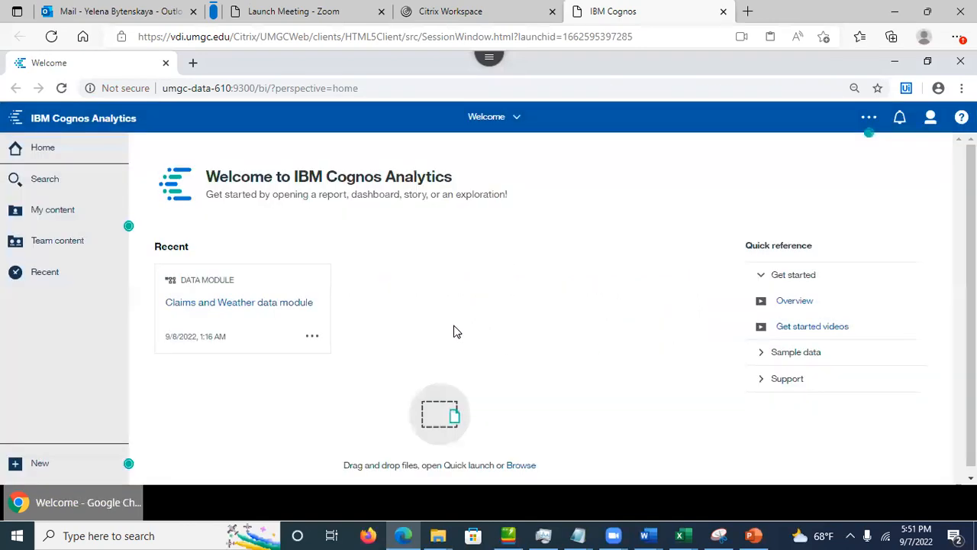
Step: Create a new exploration from the Claims and Weather data module tile's Action menu
left_click(312, 338)
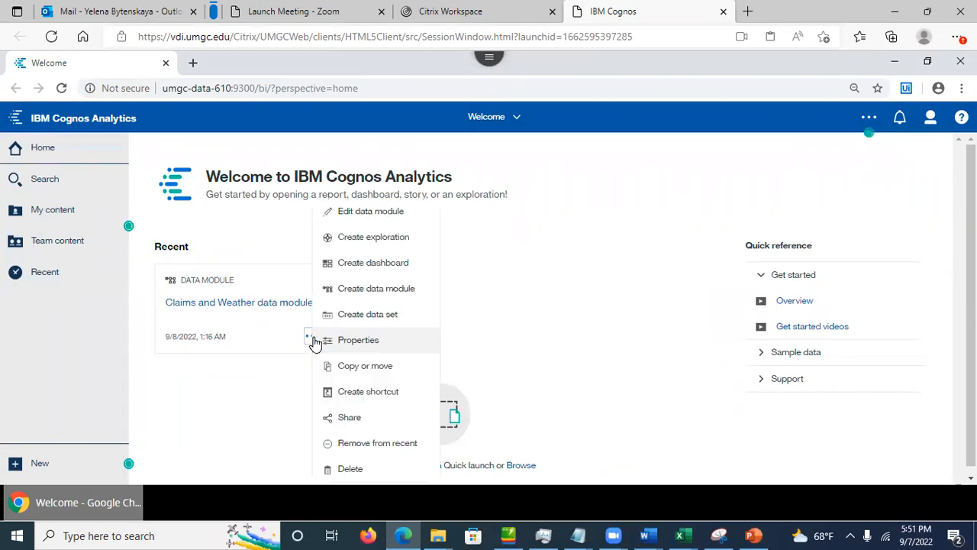
left_click(374, 240)
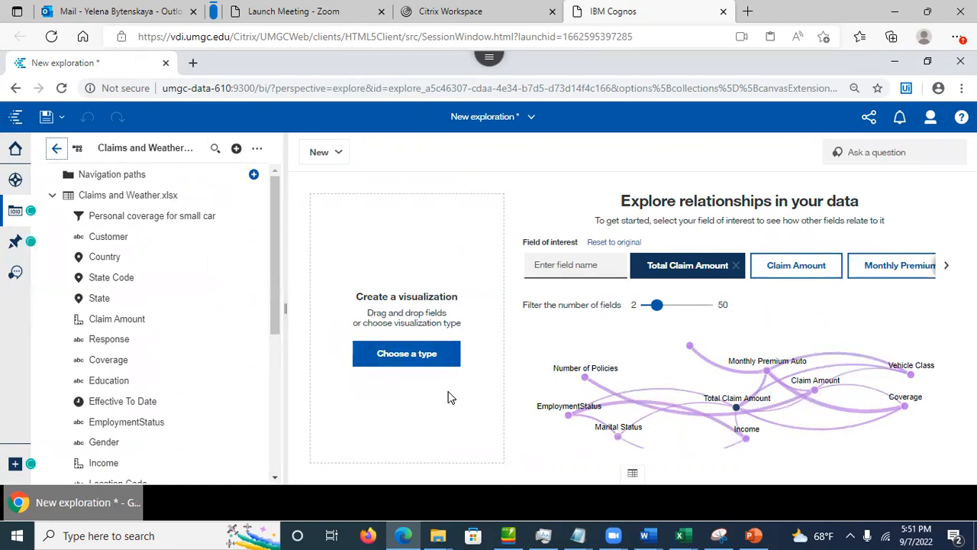
Step: Add a Decision tree visualization with Total Claim Amount as its target
left_click(406, 360)
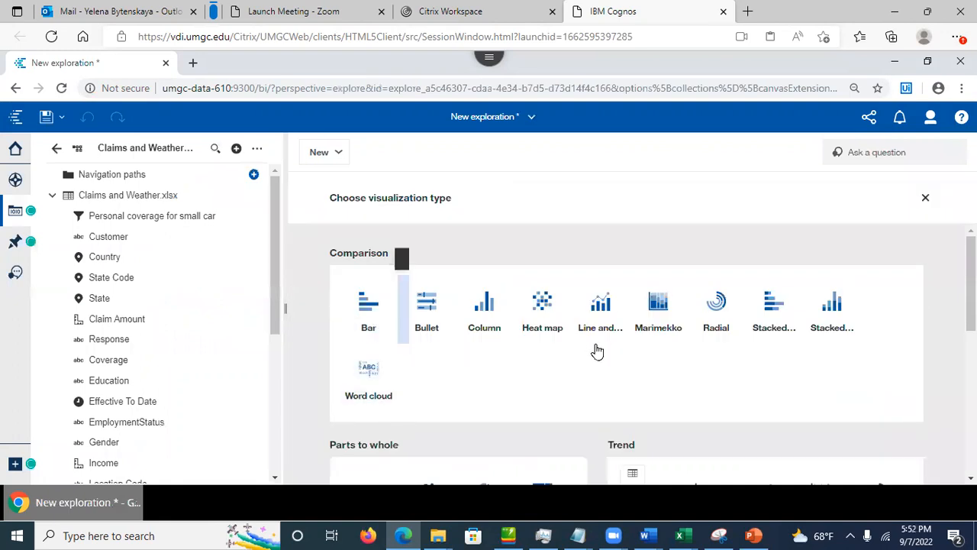
left_click_drag(971, 304, 971, 432)
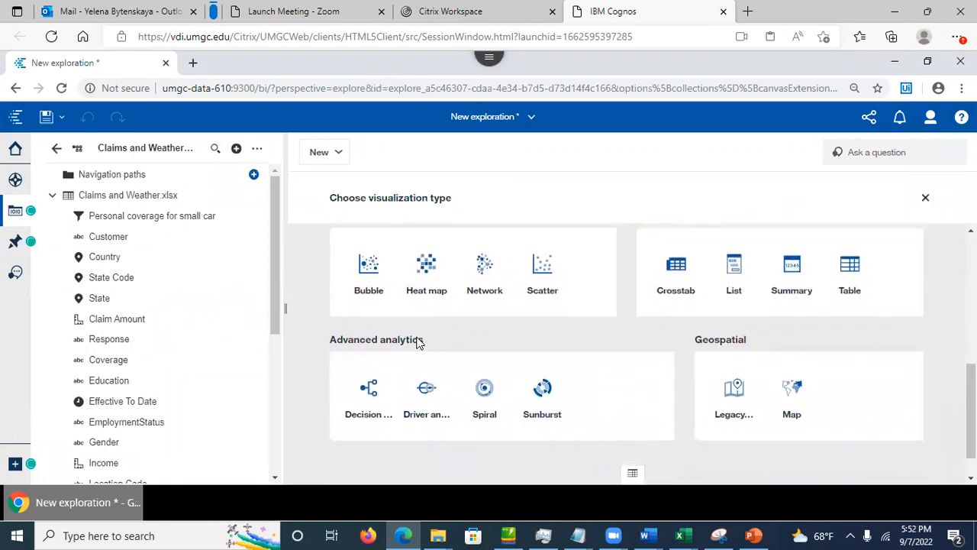
left_click(370, 397)
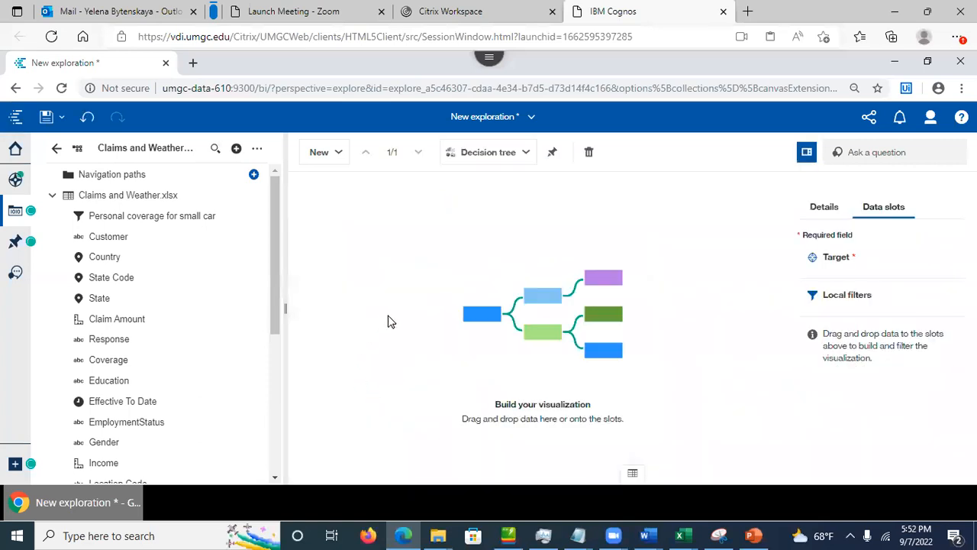
left_click_drag(276, 322, 288, 478)
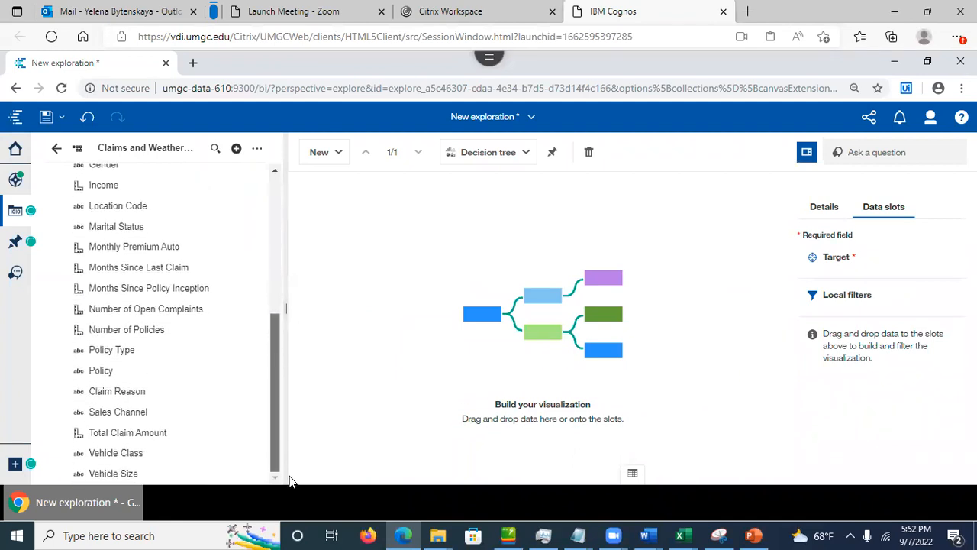
left_click_drag(136, 433, 834, 263)
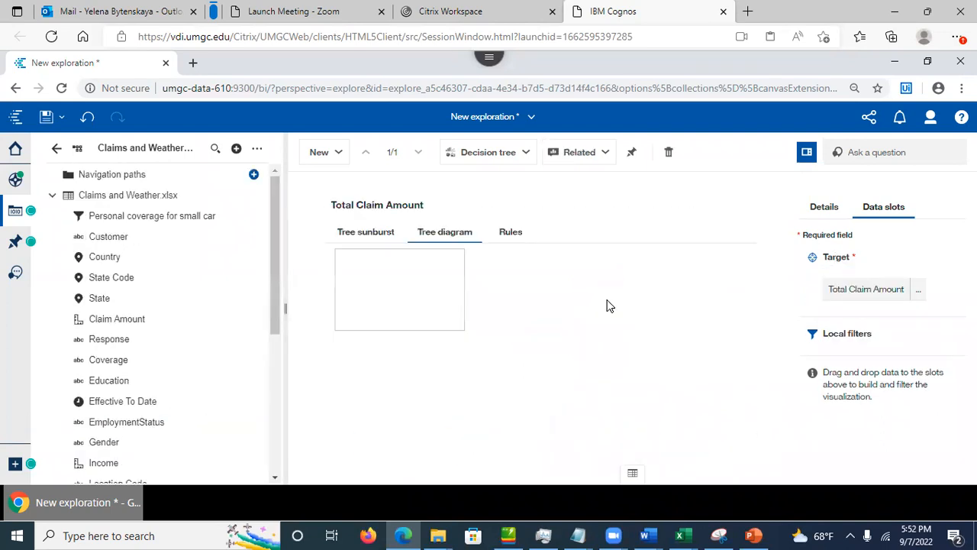
Step: Collapse the data panel and switch the decision tree to its Rules view
left_click(362, 239)
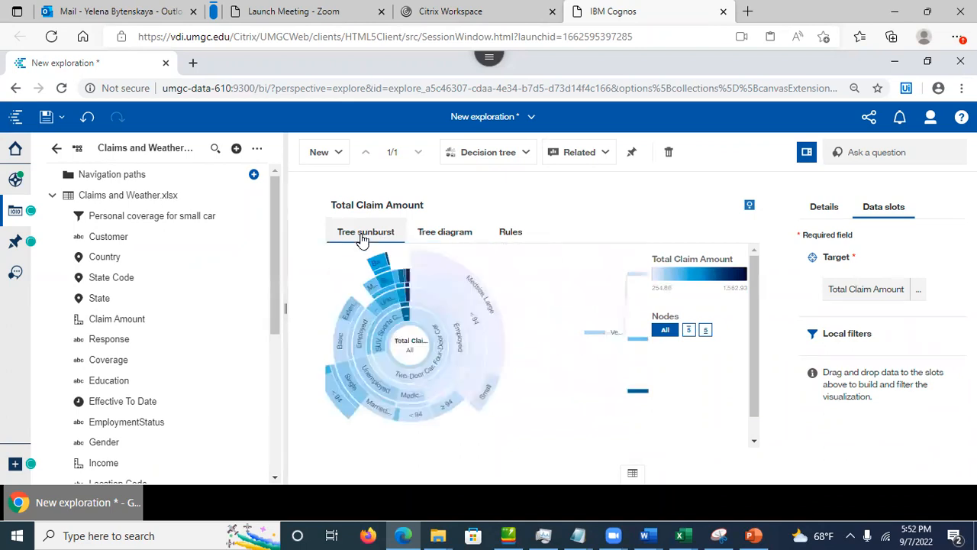
left_click(13, 212)
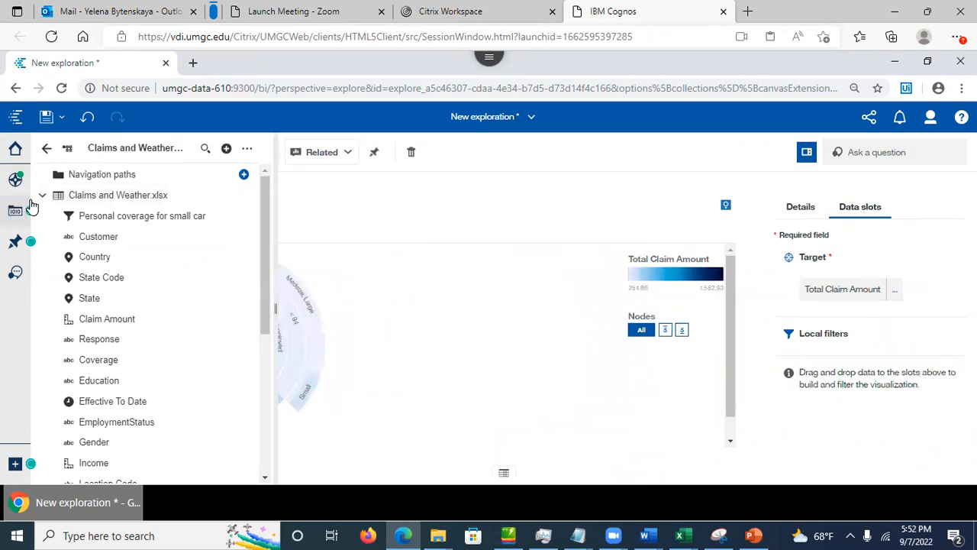
left_click(253, 235)
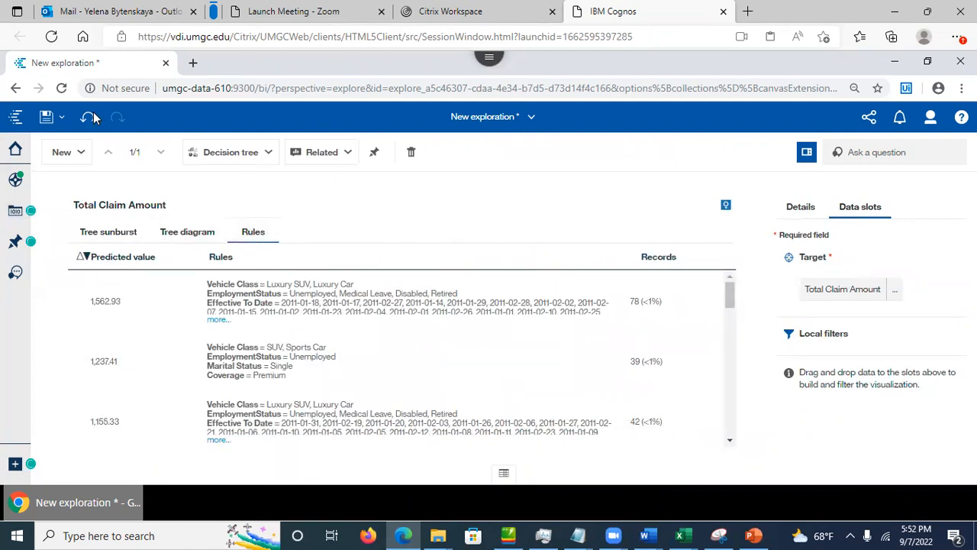
Step: Save the exploration in My content as 'Claims and weather exploration'
left_click(51, 116)
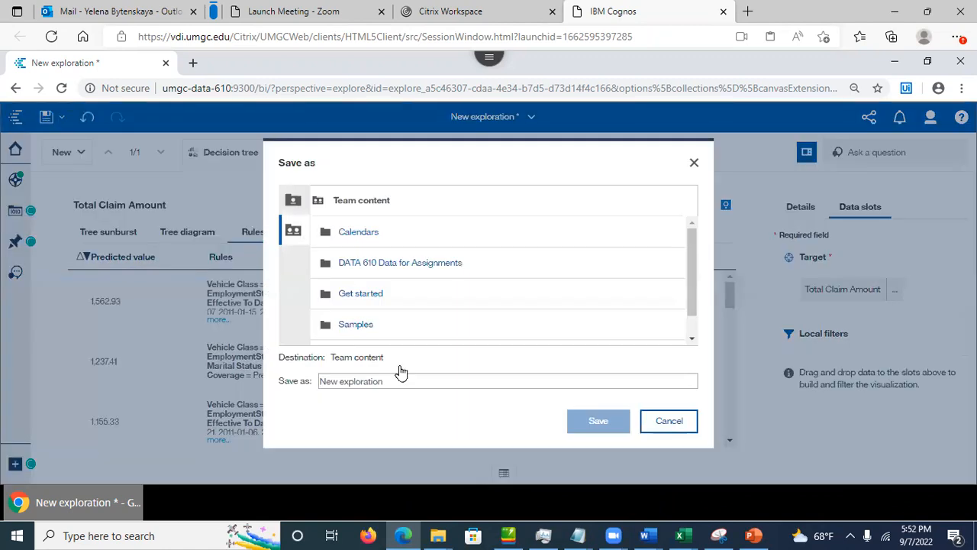
left_click(292, 199)
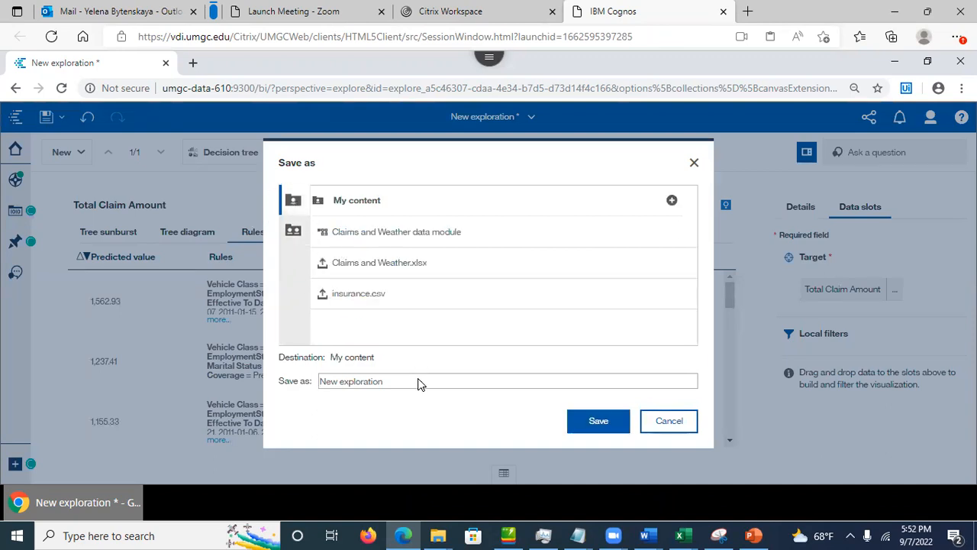
left_click_drag(412, 379, 302, 374)
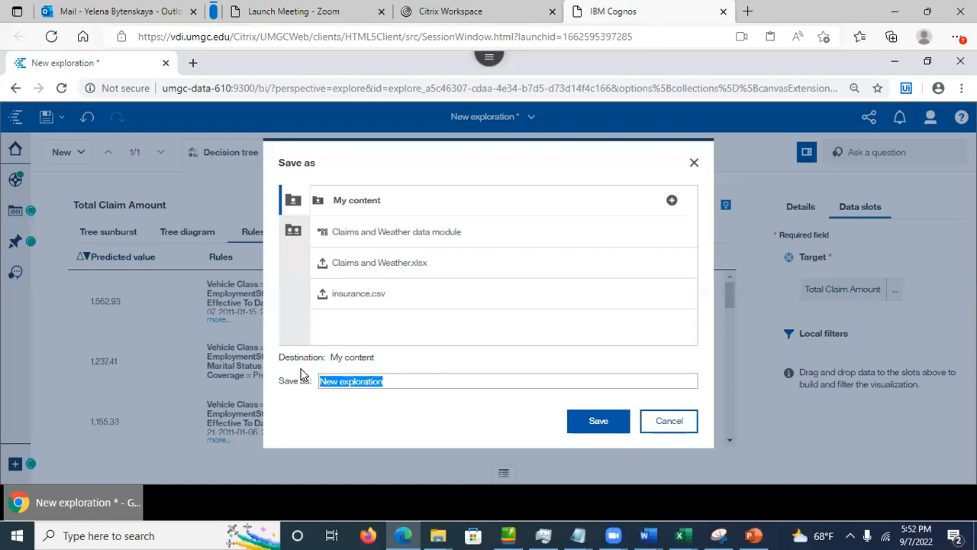
type("Claims and weather")
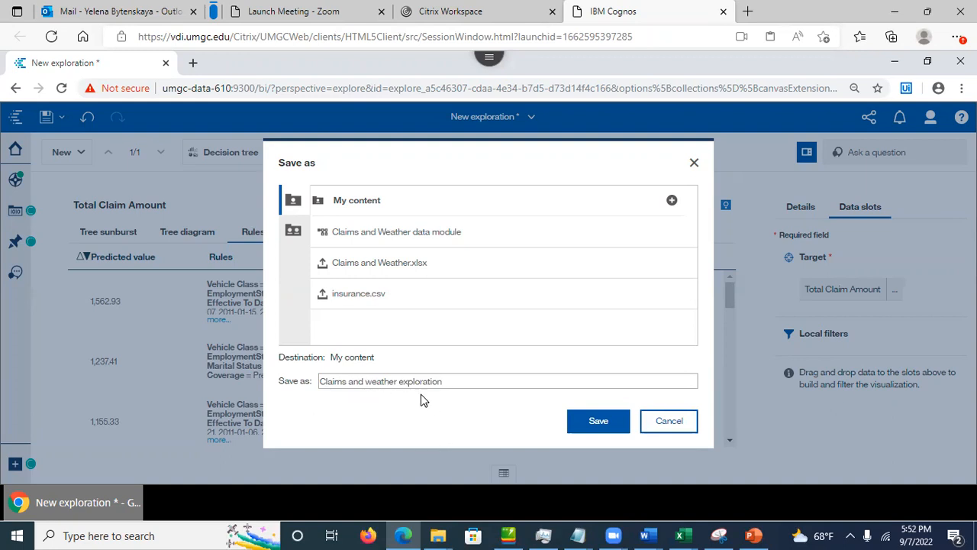
left_click(584, 423)
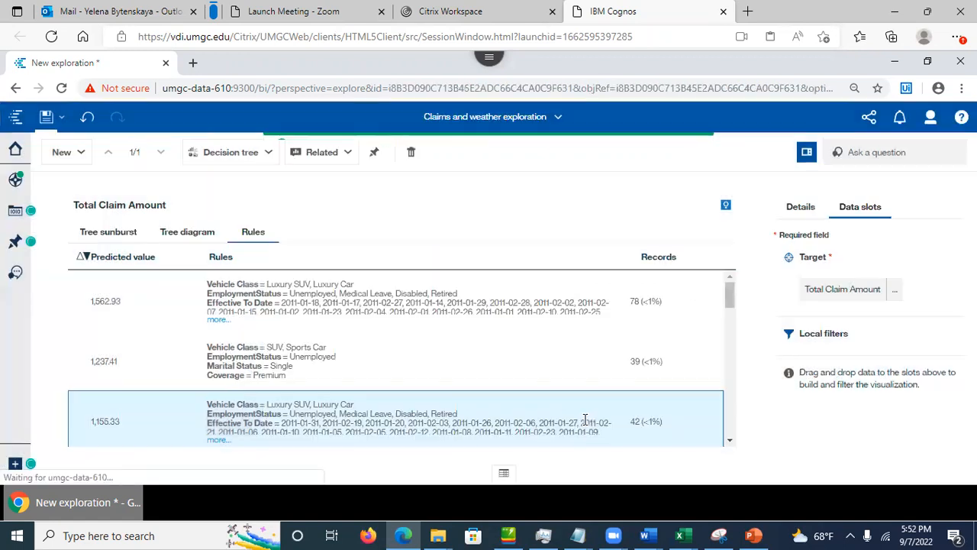
left_click(185, 309)
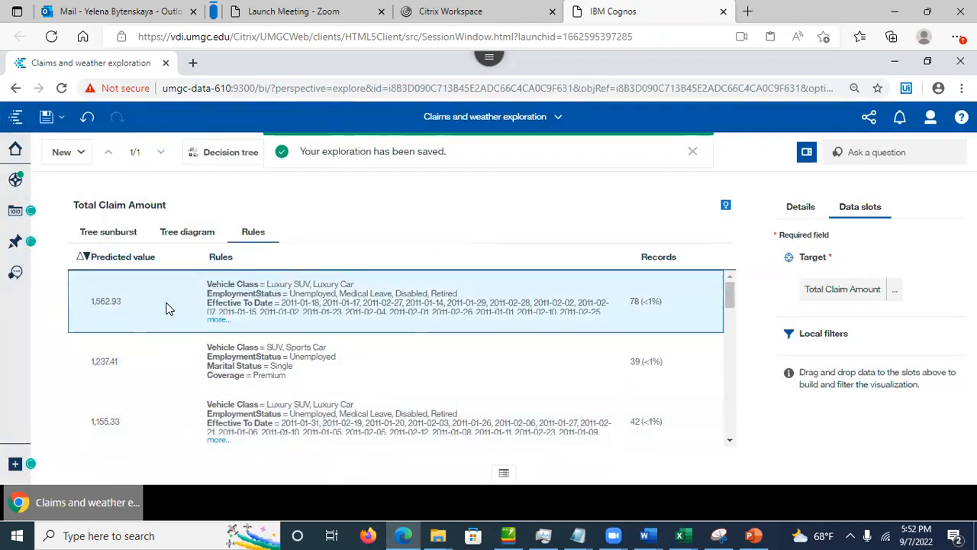
Step: Sort the rules by predicted value ascending so the 254.86 rule comes first
left_click(220, 320)
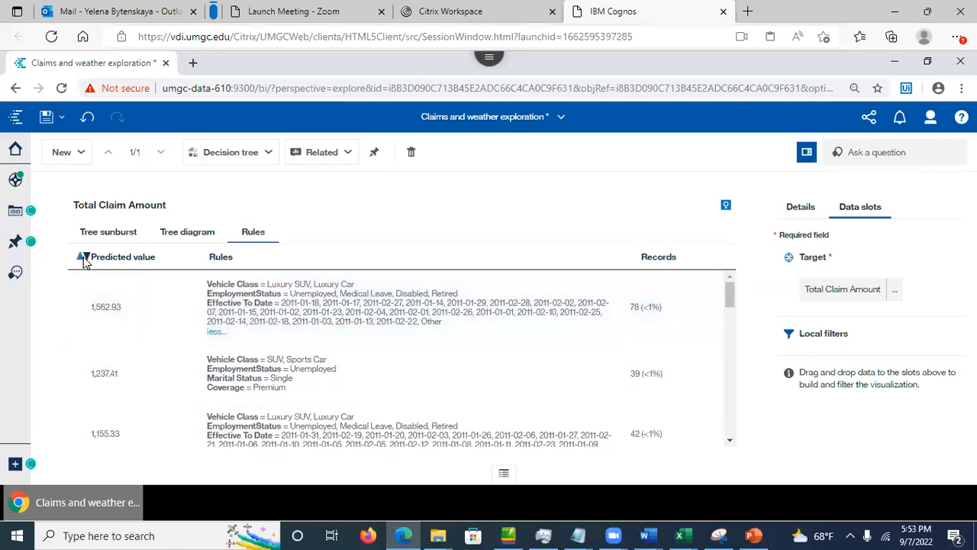
left_click(82, 257)
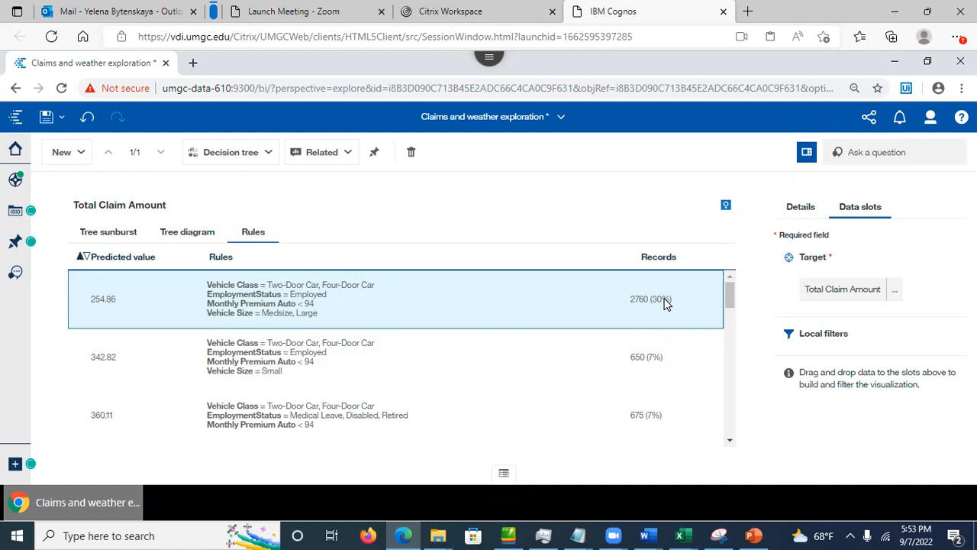
scroll(729, 302, "down", 1)
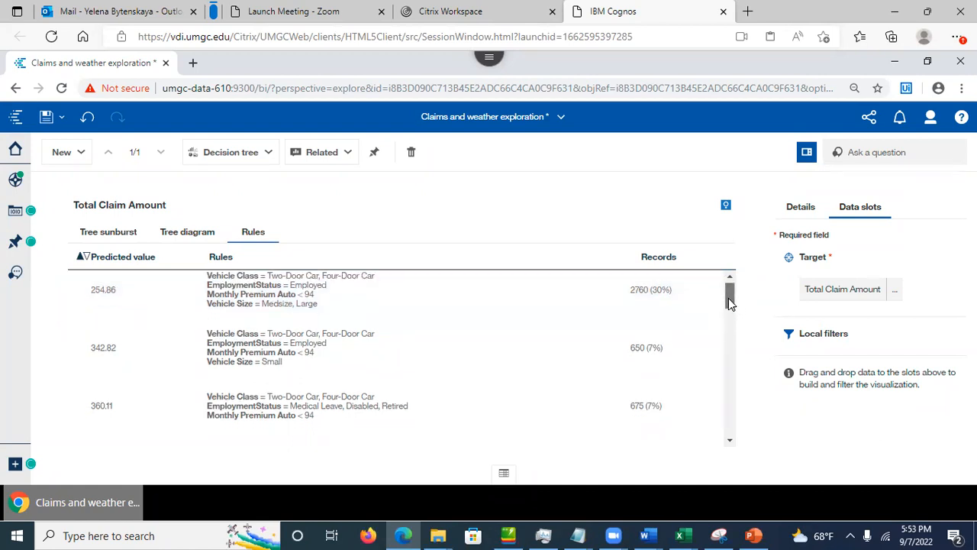
scroll(729, 303, "down", 1)
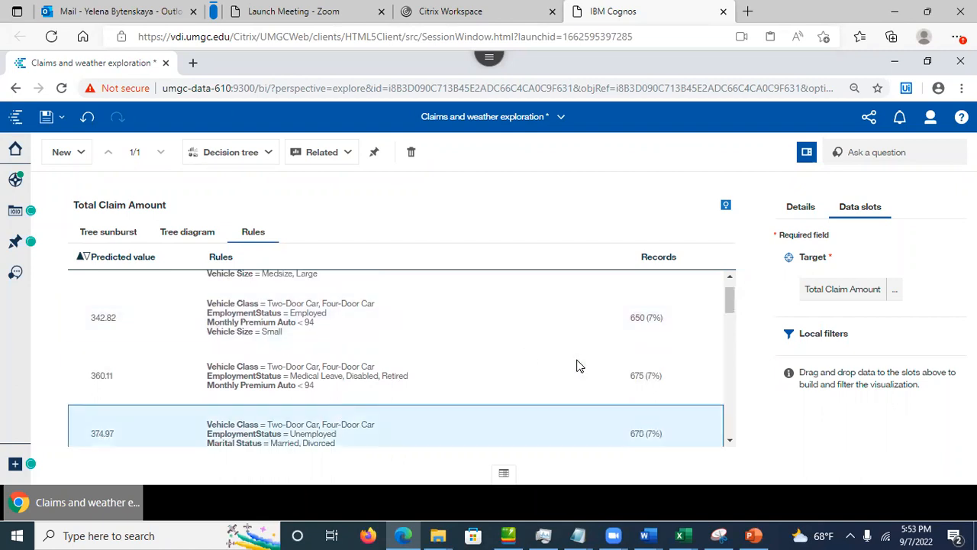
left_click_drag(730, 301, 708, 260)
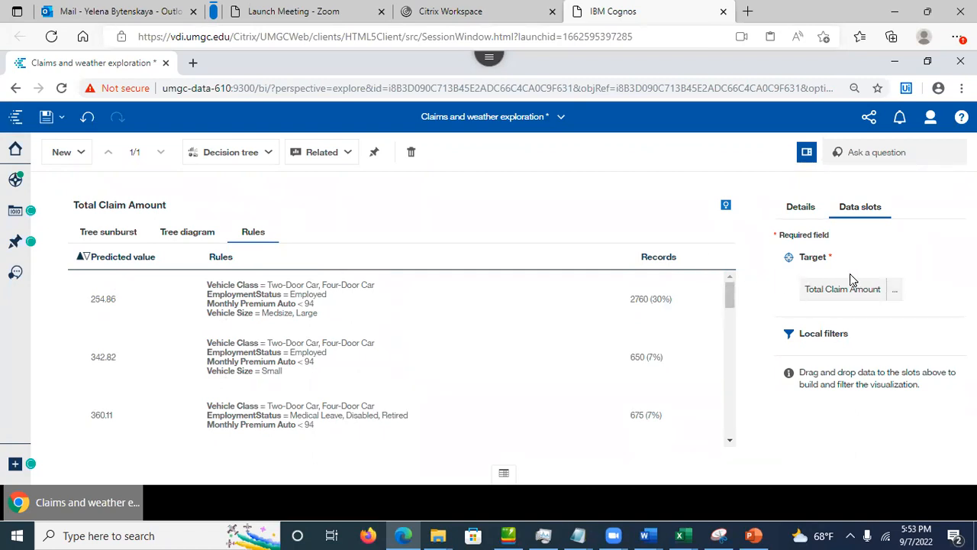
left_click(895, 290)
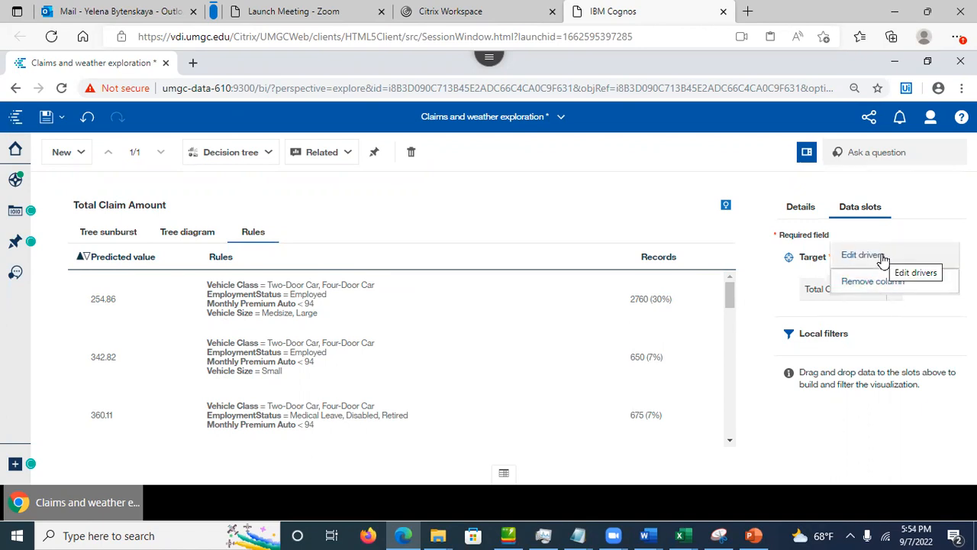
Step: Uncheck Claim Amount in the target's drivers list and re-save the exploration
left_click(882, 259)
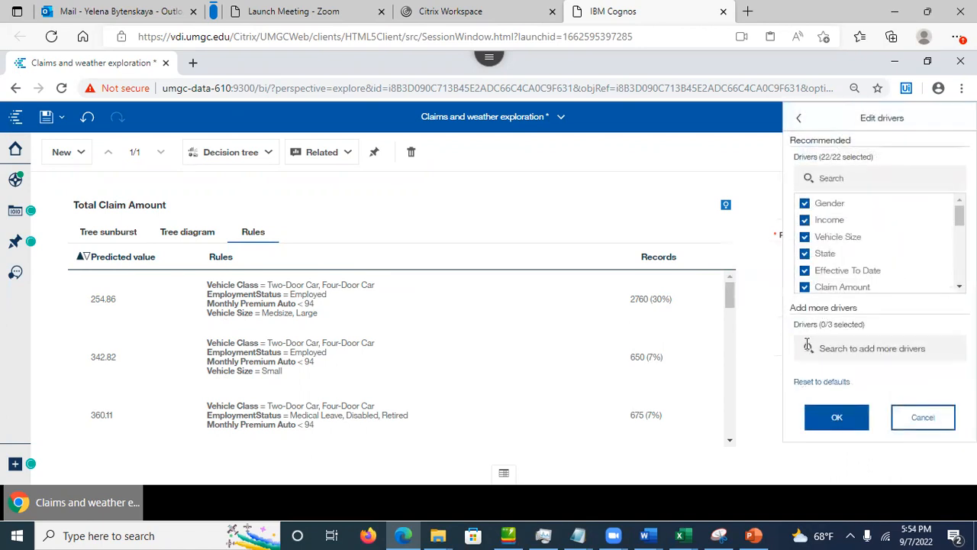
scroll(878, 240, "down", 3)
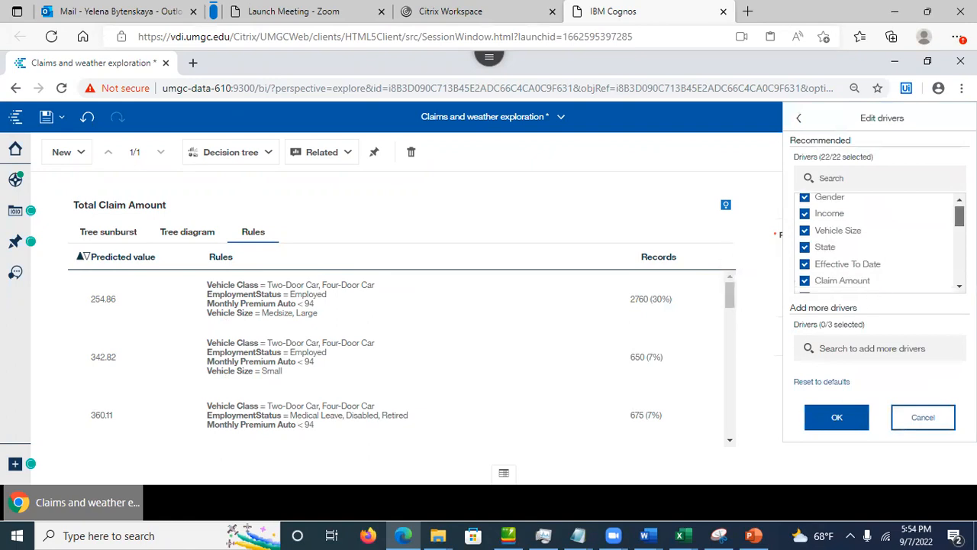
scroll(877, 241, "down", 5)
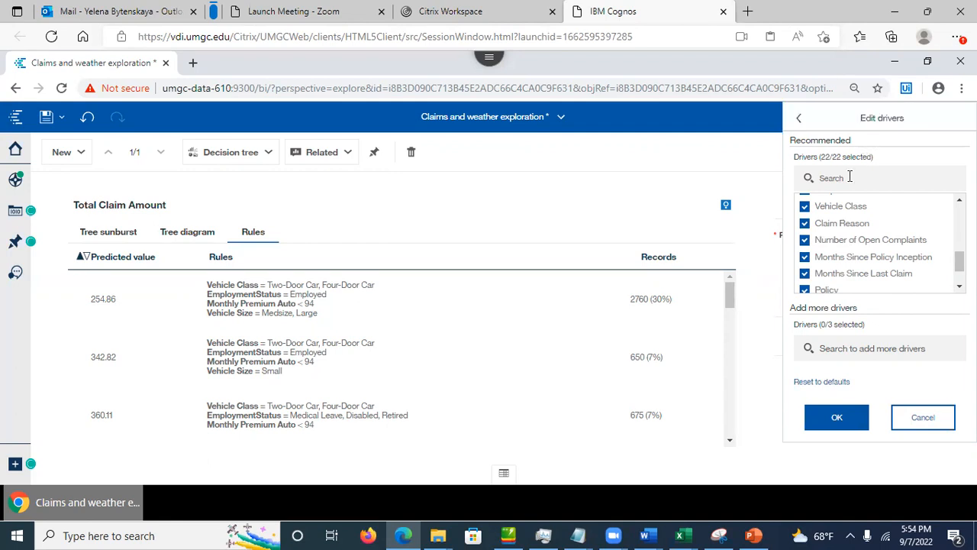
type("claim")
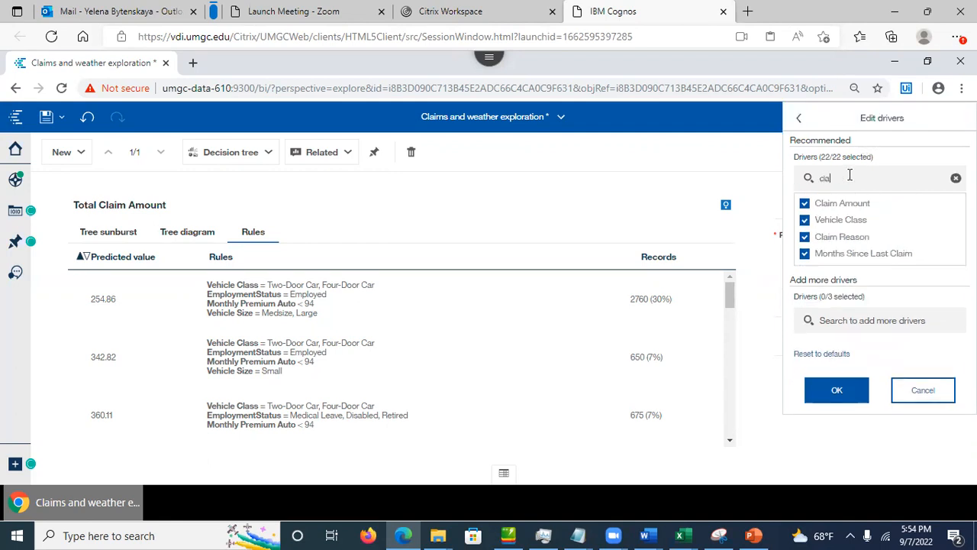
left_click(806, 204)
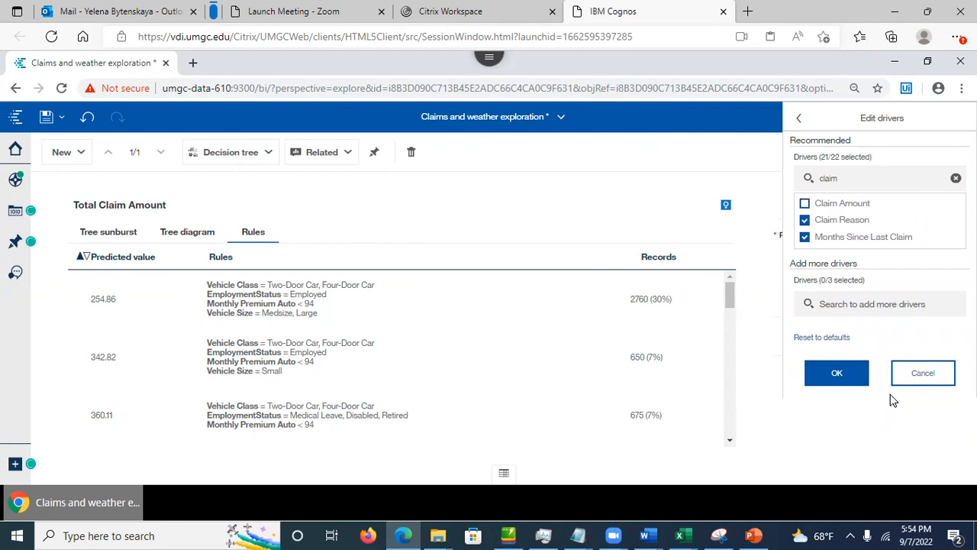
left_click(837, 374)
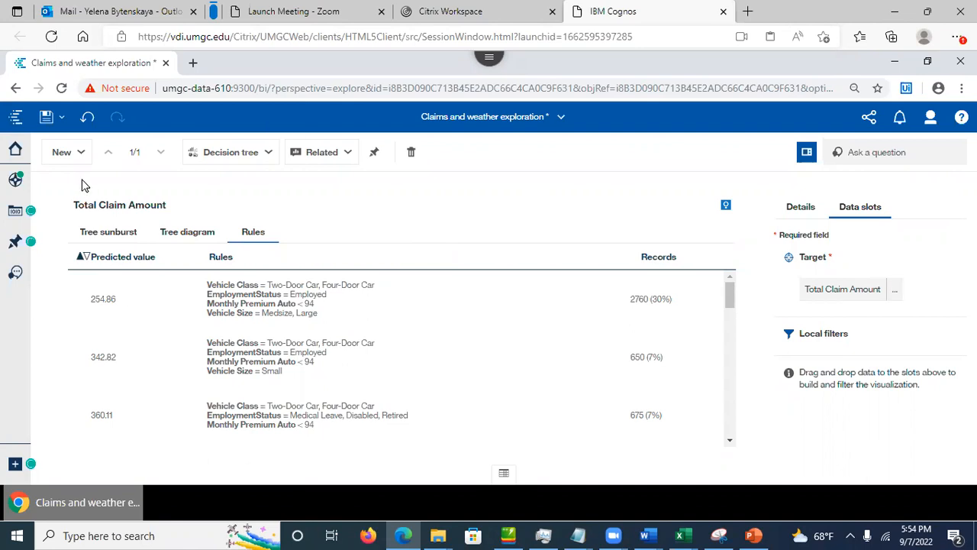
left_click(46, 117)
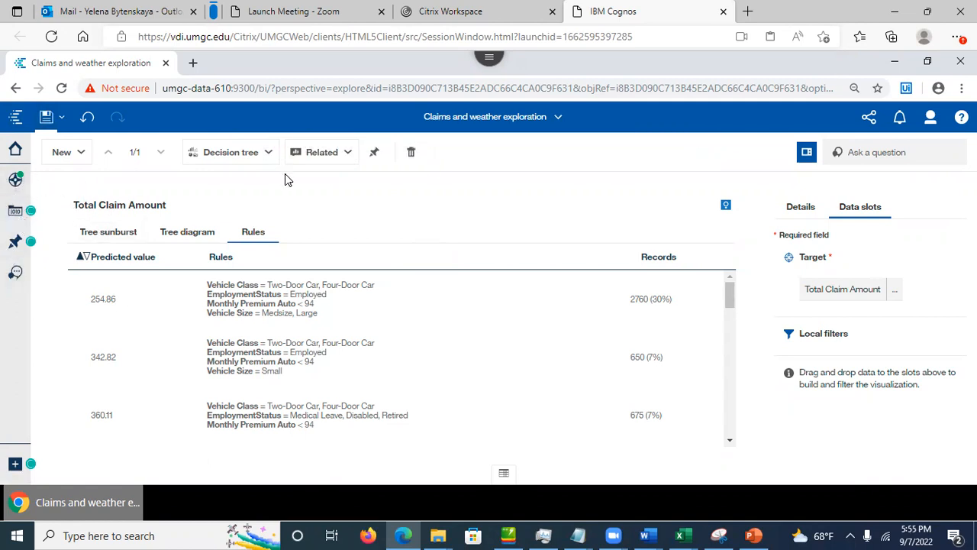
Step: Open the second card, the Total Claim Amount relationship map, from the Cards panel
left_click(334, 157)
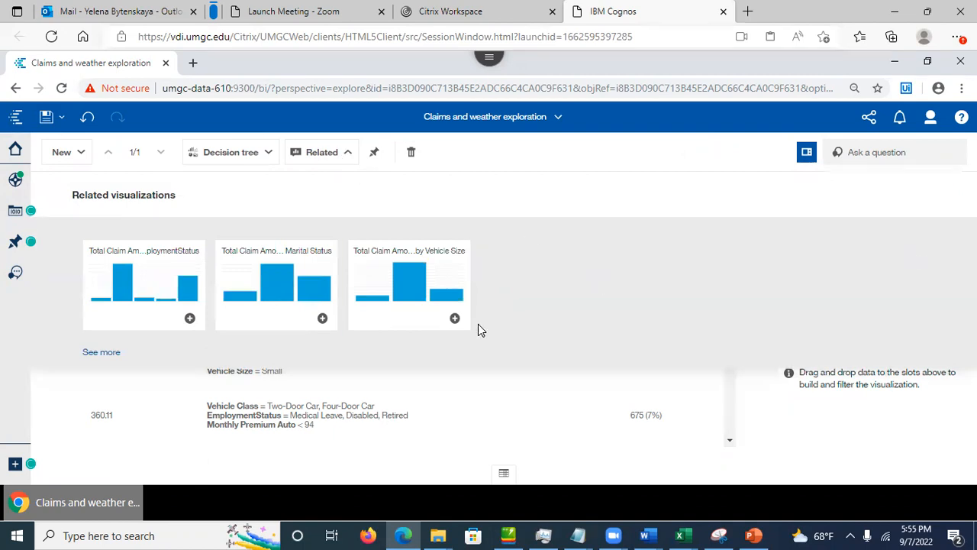
left_click(541, 154)
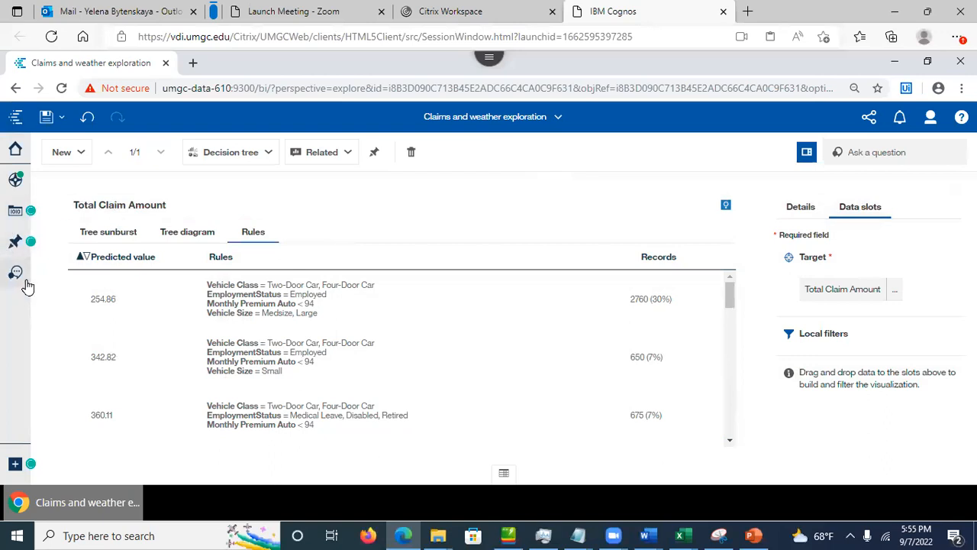
left_click(13, 182)
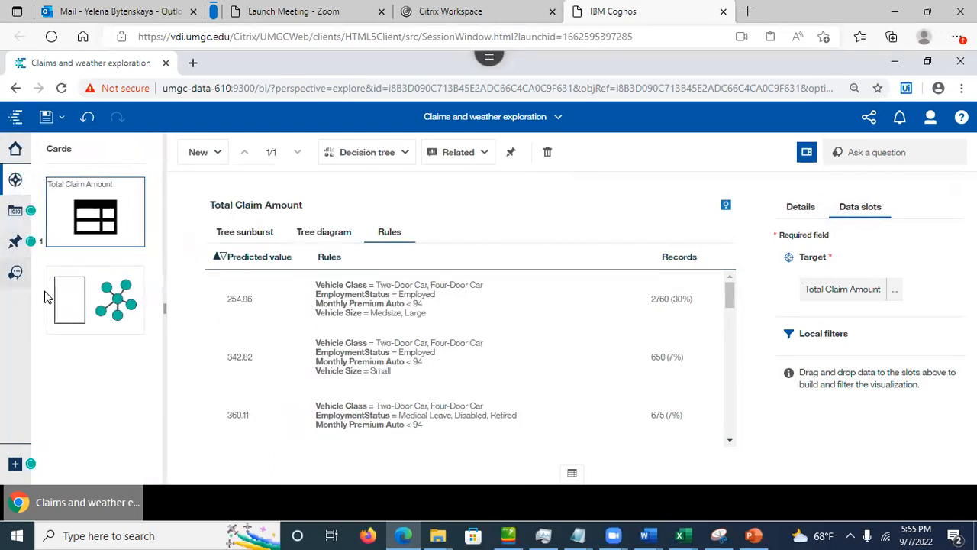
left_click(69, 305)
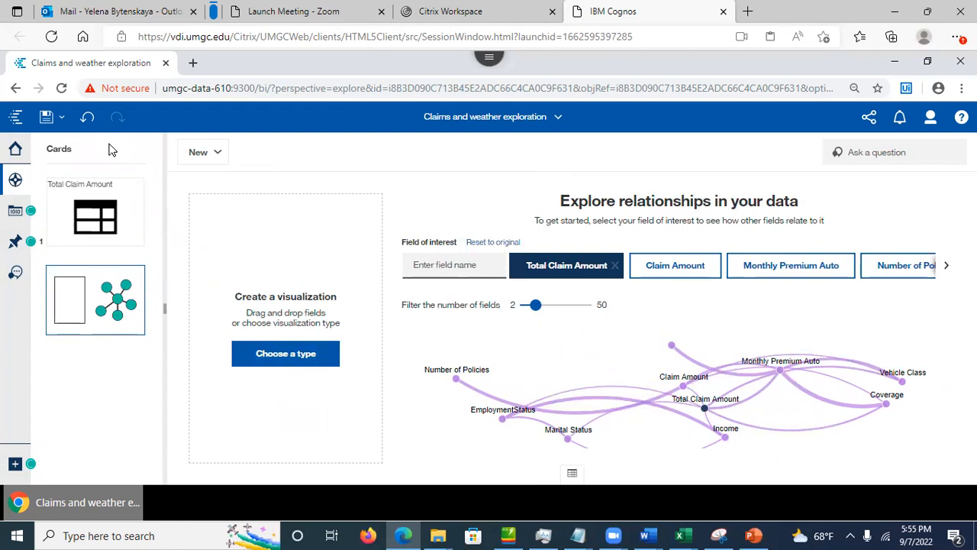
left_click(207, 152)
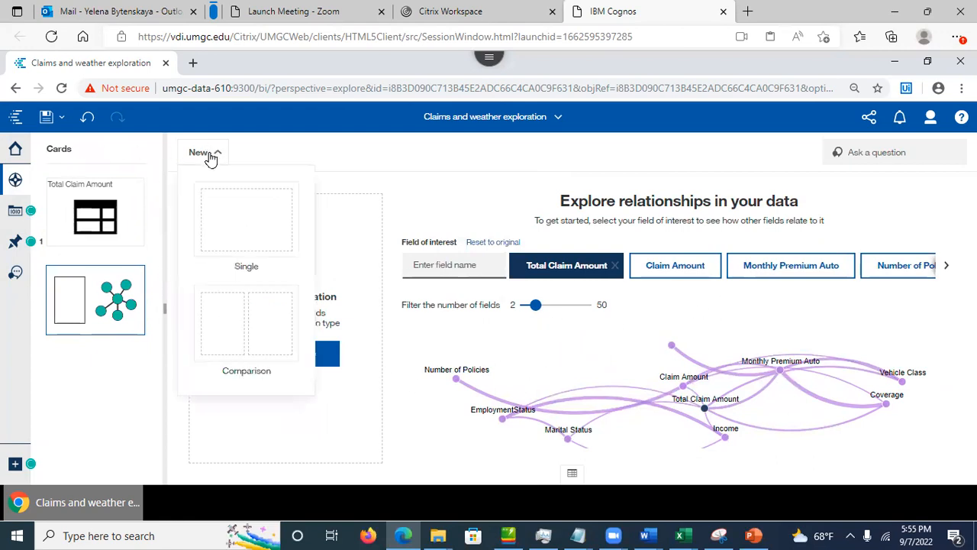
Step: Add a single-visualization card holding a Spiral driver chart targeting Total Claim Amount
left_click(225, 235)
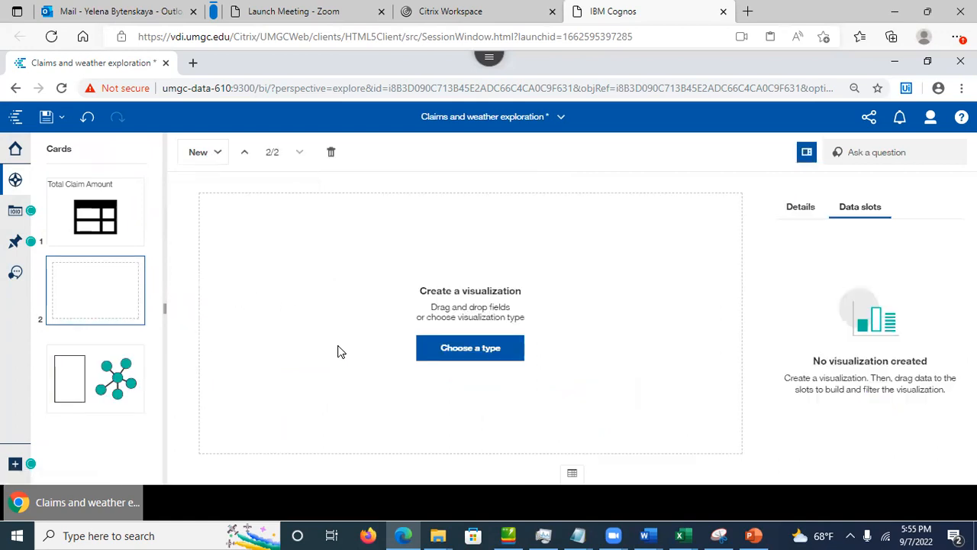
left_click(471, 350)
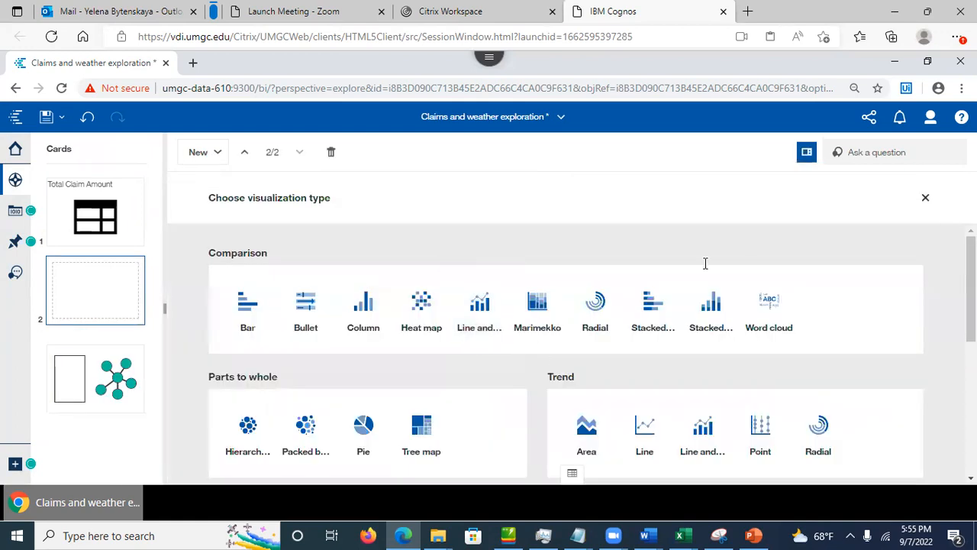
scroll(569, 354, "down", 5)
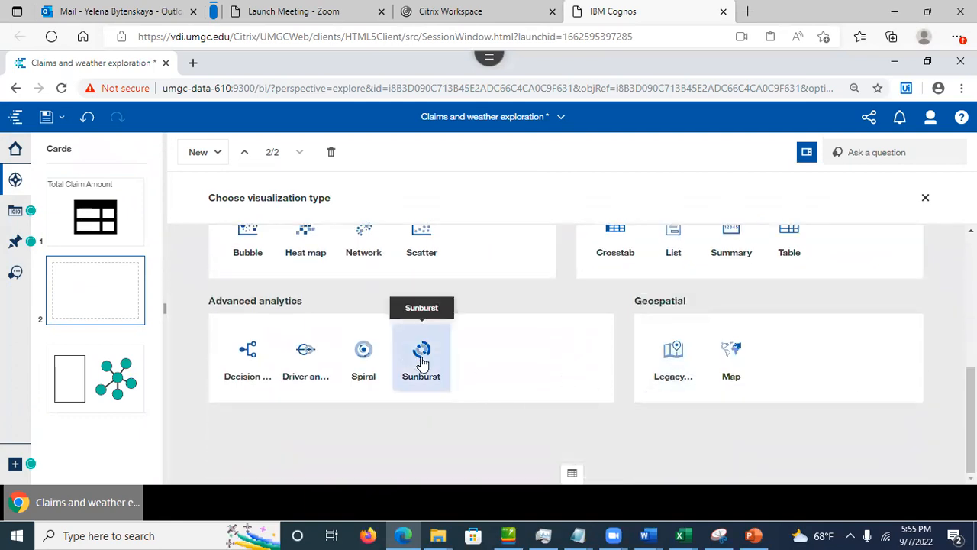
left_click(365, 365)
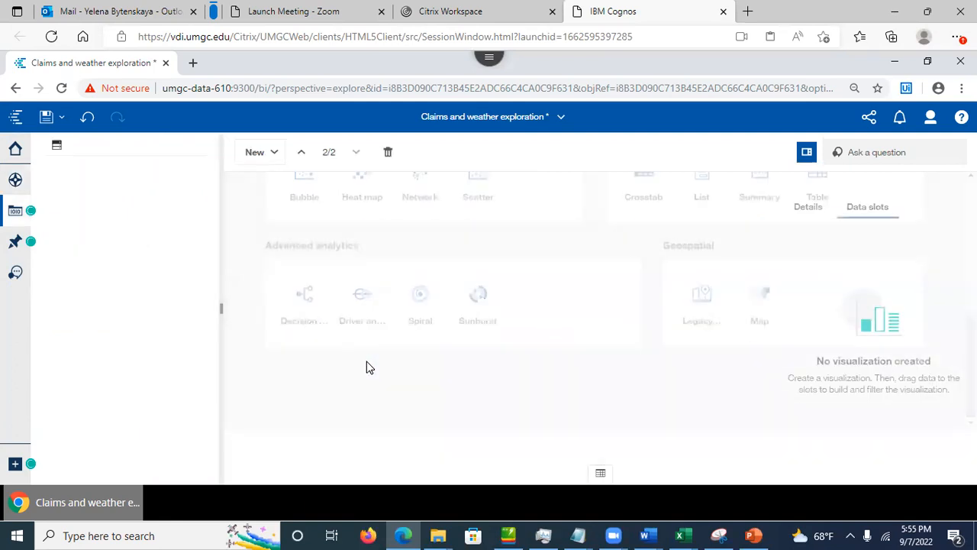
left_click_drag(209, 279, 209, 442)
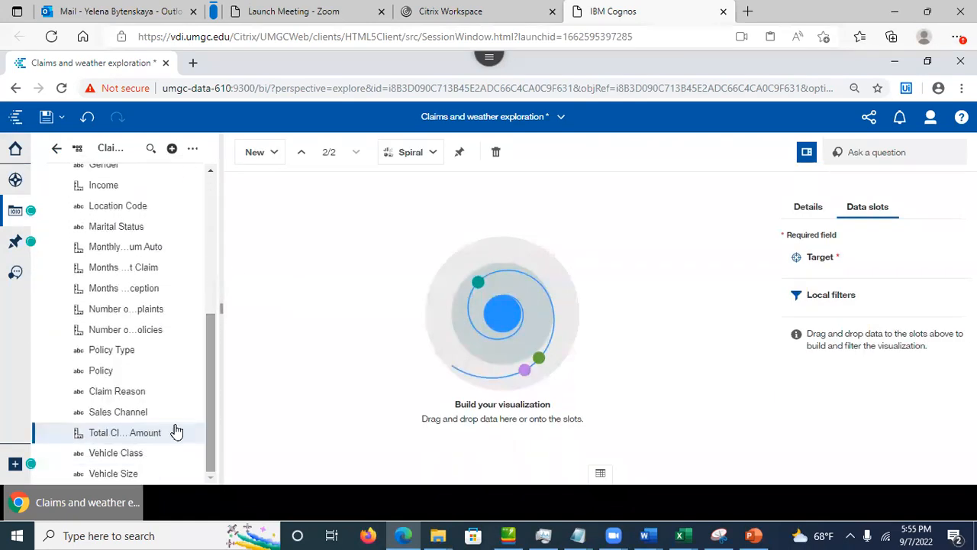
left_click_drag(91, 433, 845, 261)
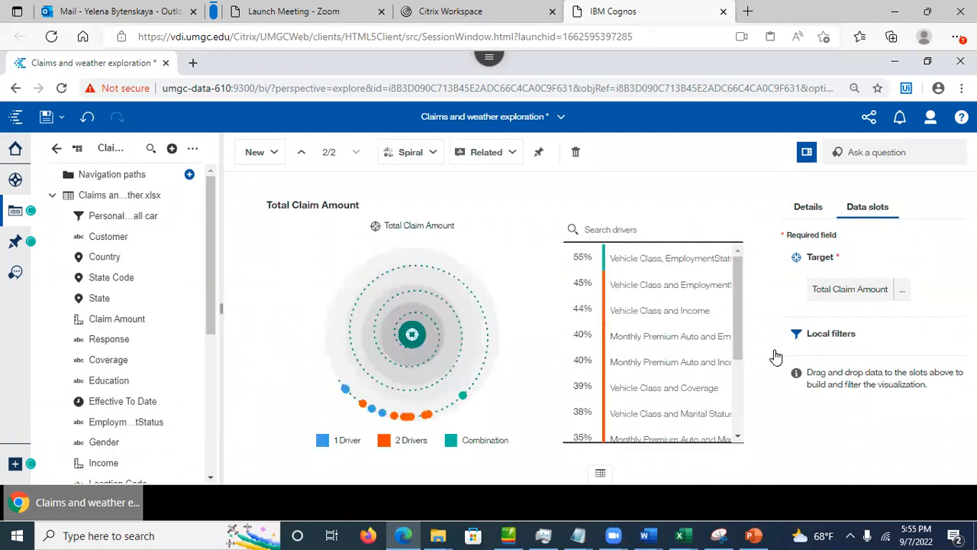
Step: Save the exploration with the new spiral card
left_click(902, 293)
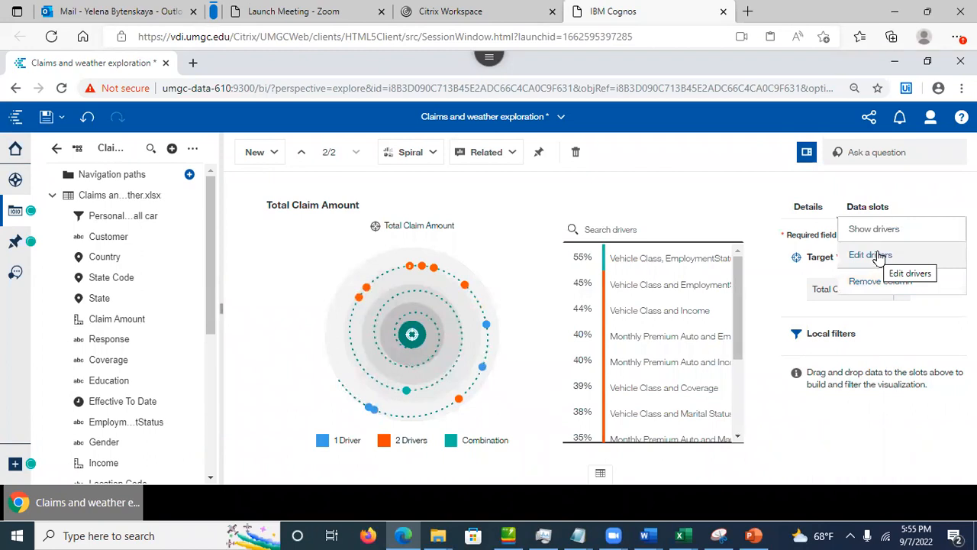
left_click(678, 187)
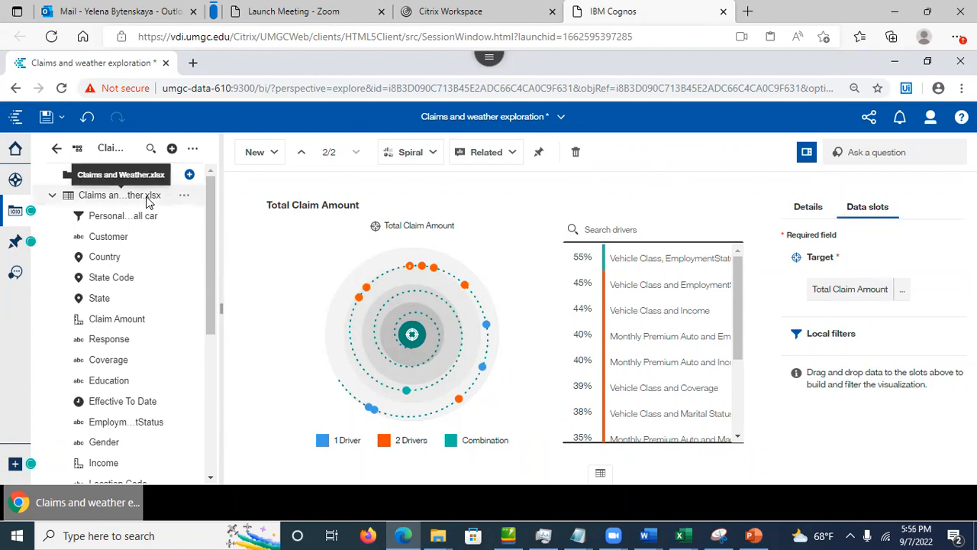
left_click(46, 122)
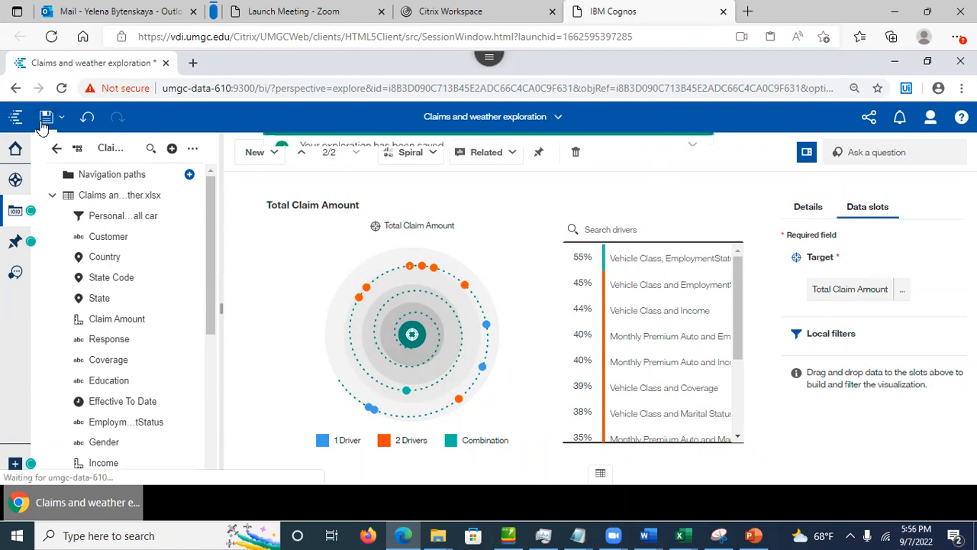
left_click(15, 276)
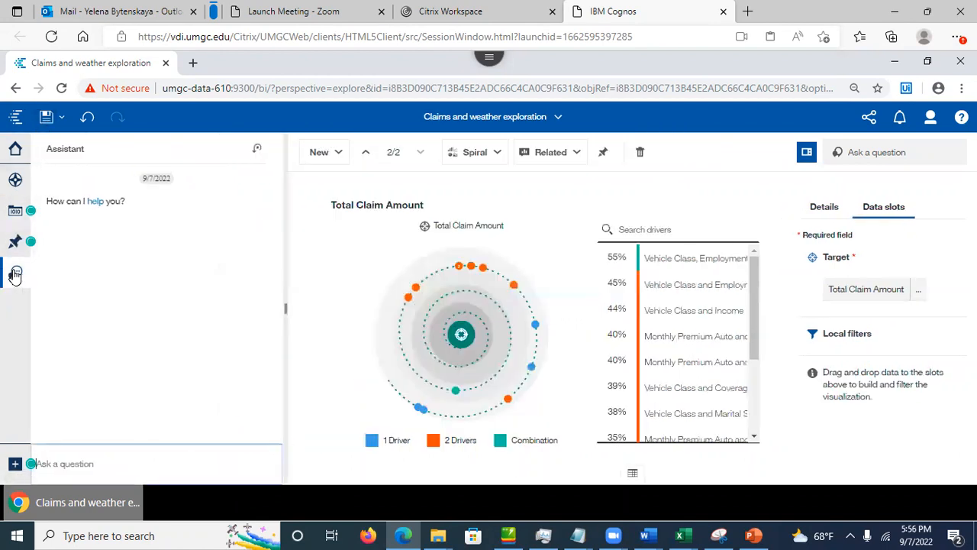
Step: Ask the Assistant about data and show the Monthly Premium Auto column's details
left_click(122, 153)
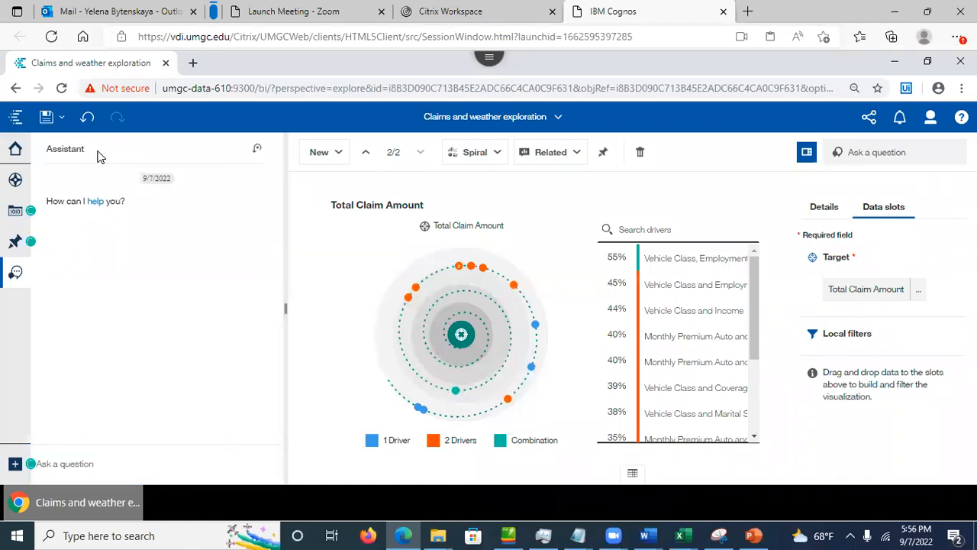
left_click(52, 468)
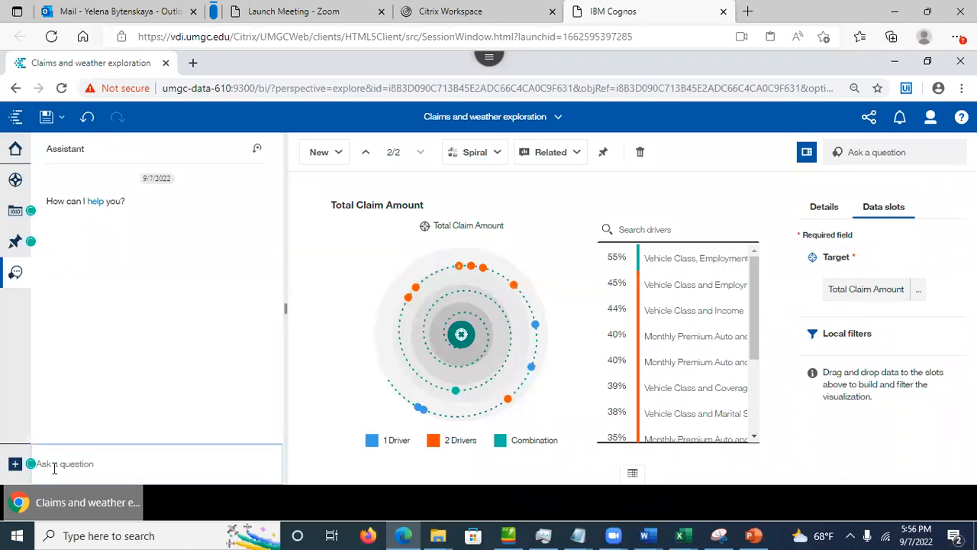
type("data")
key("Return")
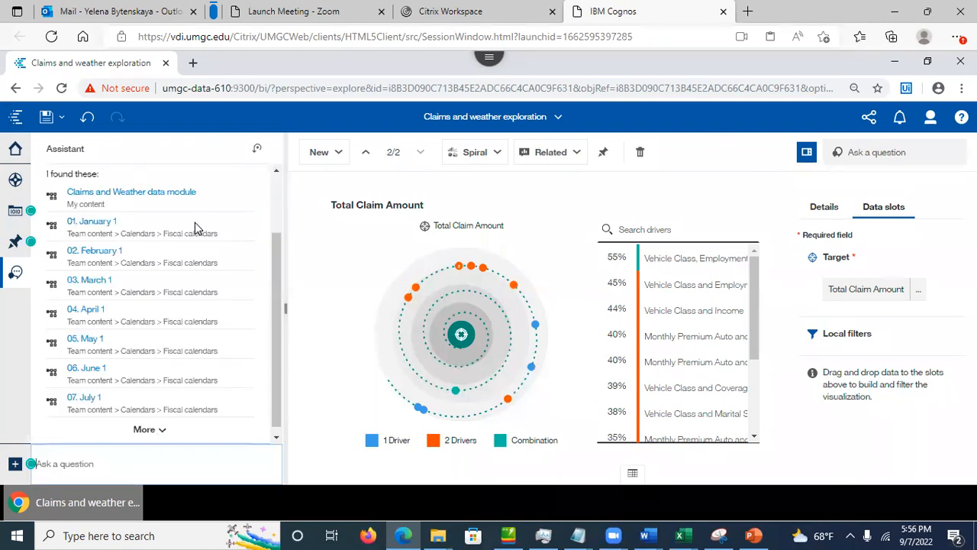
left_click(145, 200)
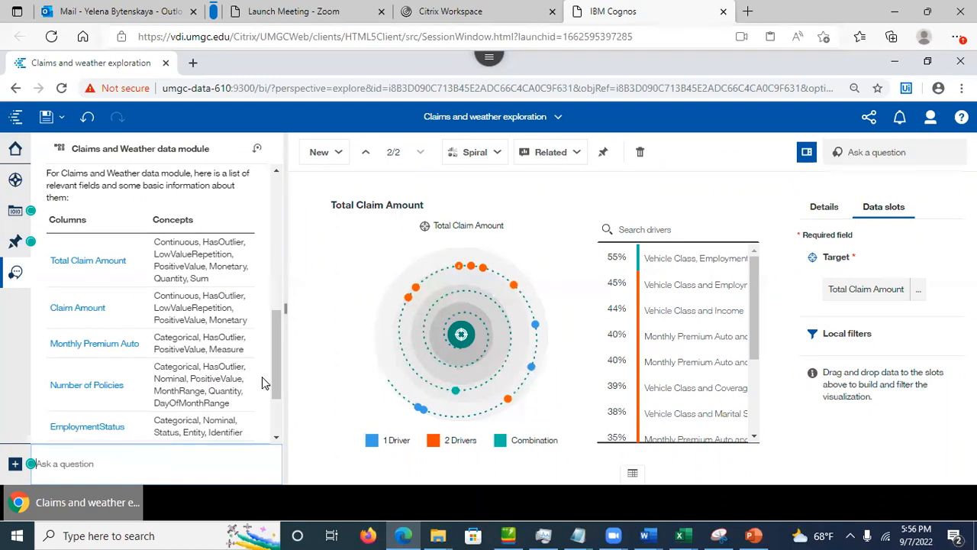
left_click_drag(275, 355, 275, 303)
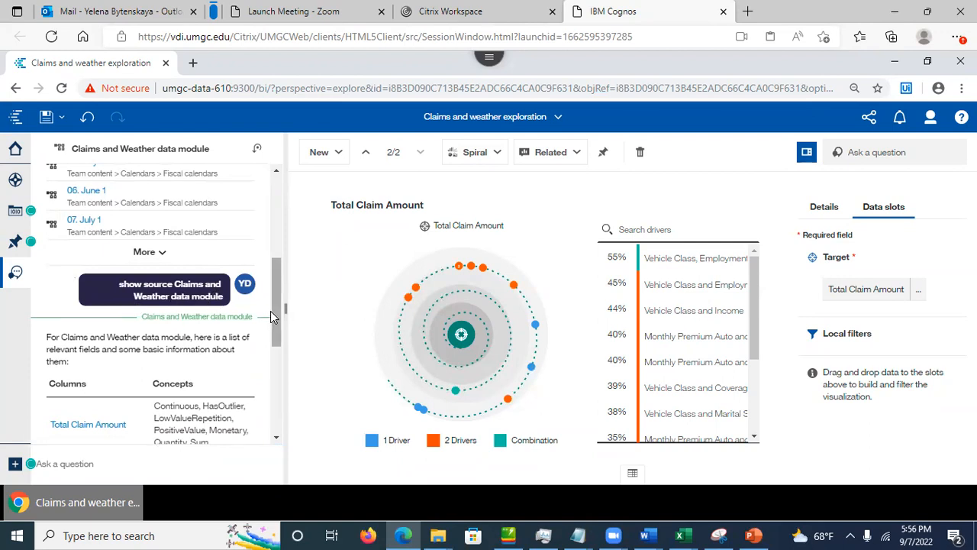
left_click_drag(276, 327, 285, 413)
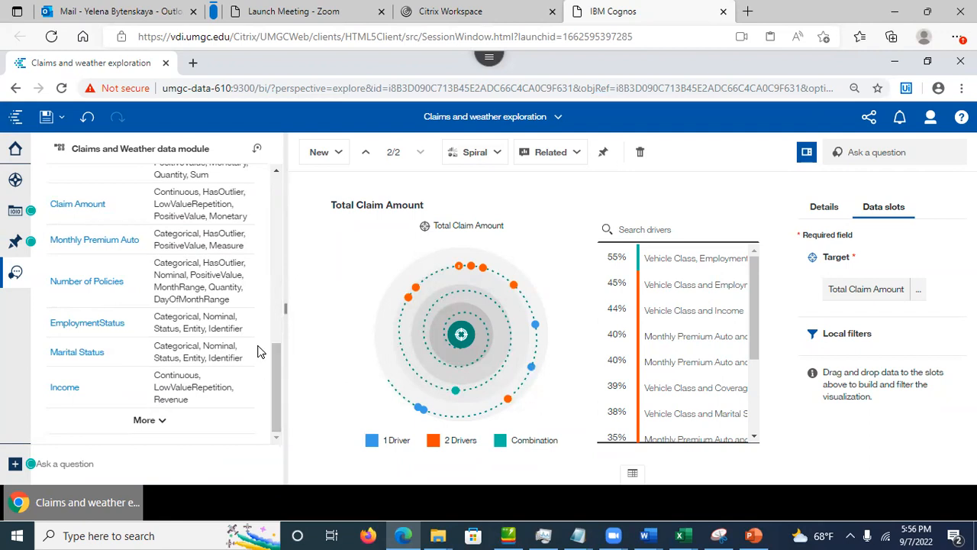
left_click(87, 243)
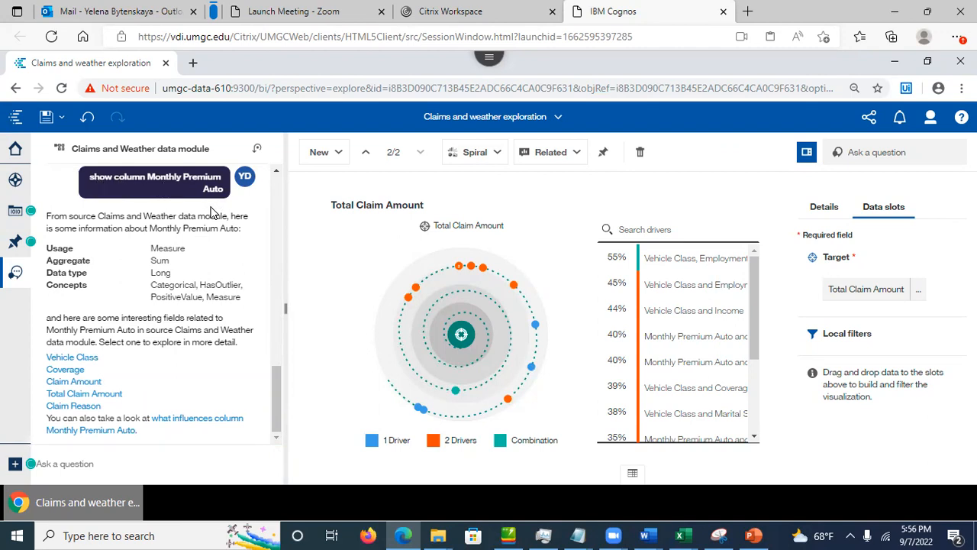
Step: Ask what influences Monthly Premium Auto and get its bubble chart against Total Claim Amount
left_click(83, 466)
left_click(178, 426)
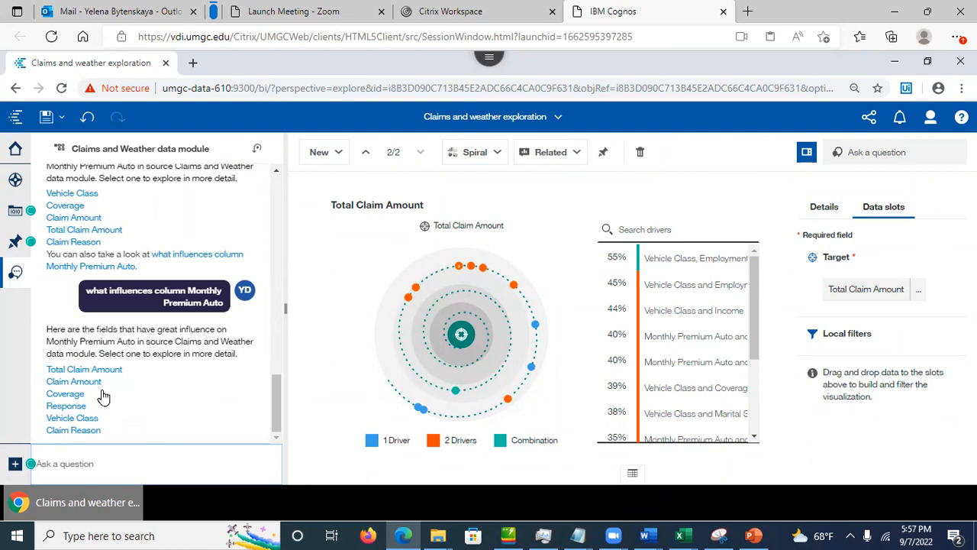
left_click(67, 371)
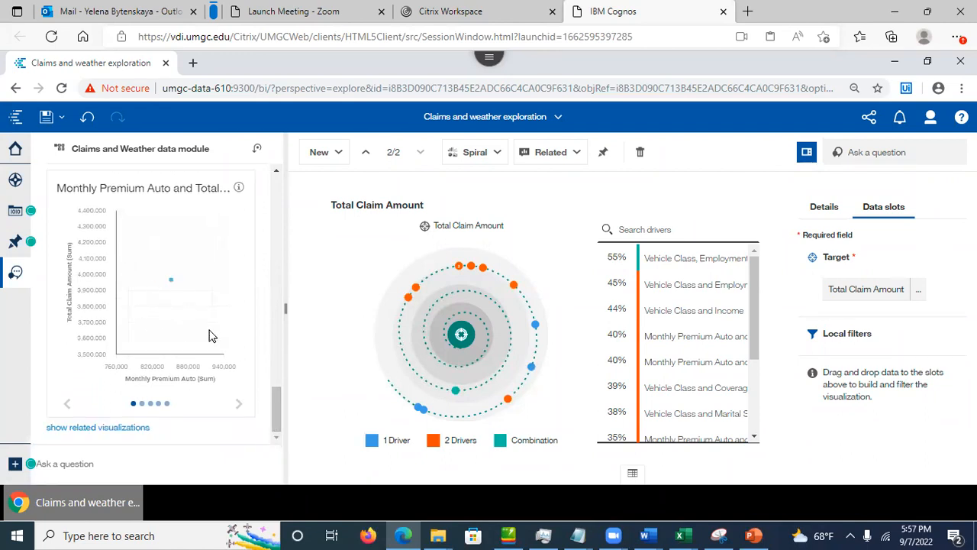
left_click(239, 405)
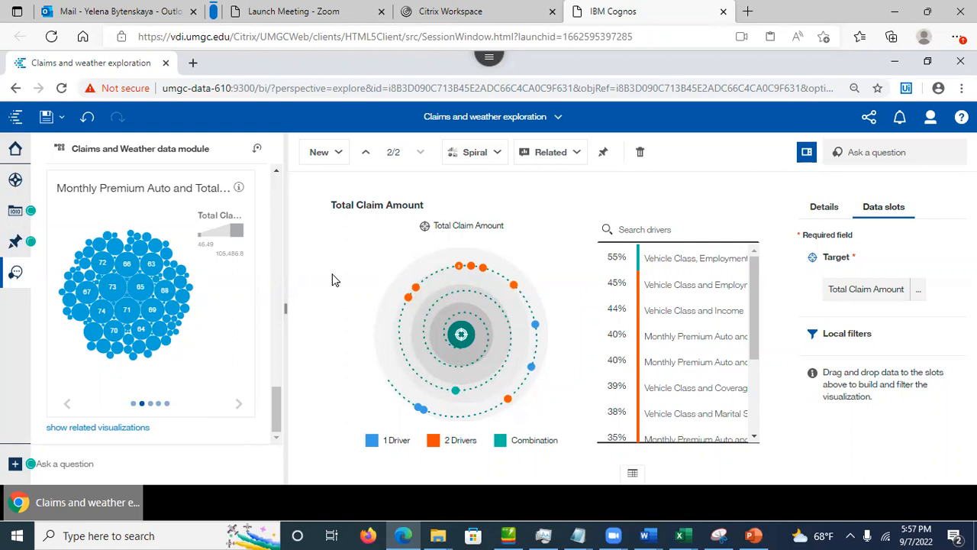
left_click(318, 153)
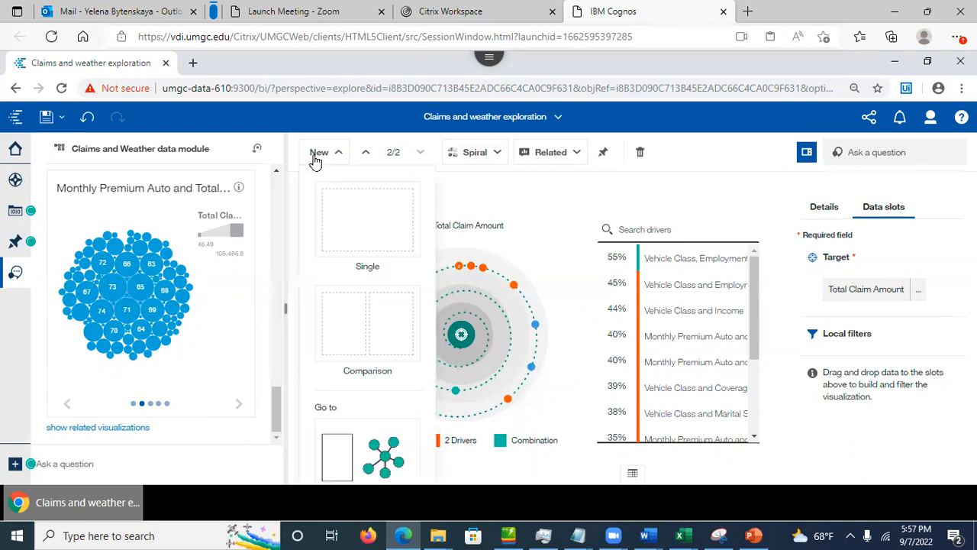
Step: Add a single page with the Assistant's Monthly Premium Auto bubble chart and check its correlations
left_click(356, 235)
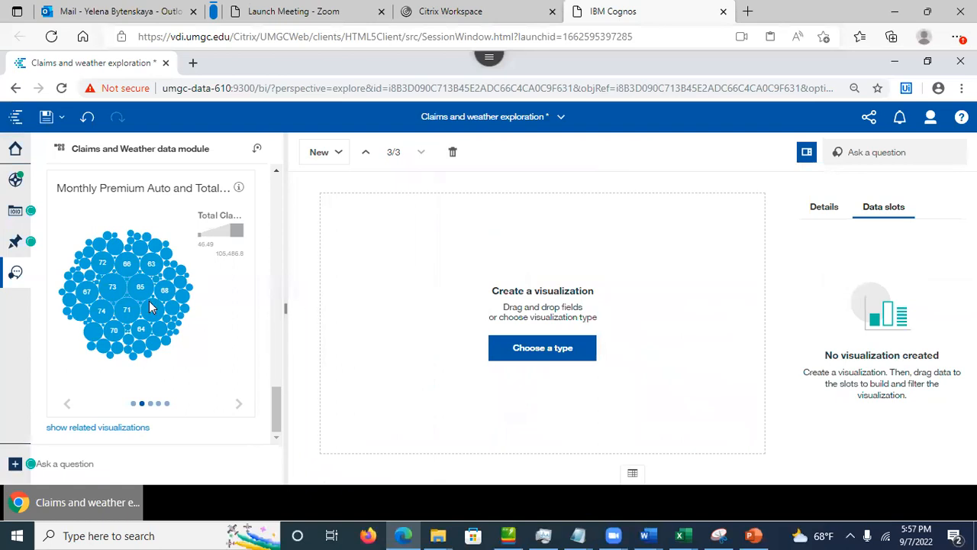
left_click_drag(139, 311, 501, 323)
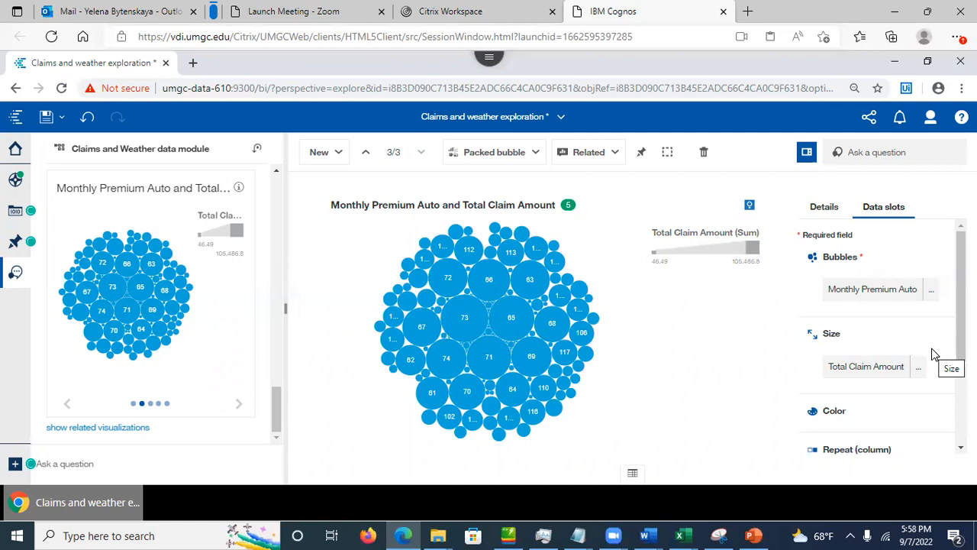
left_click(567, 207)
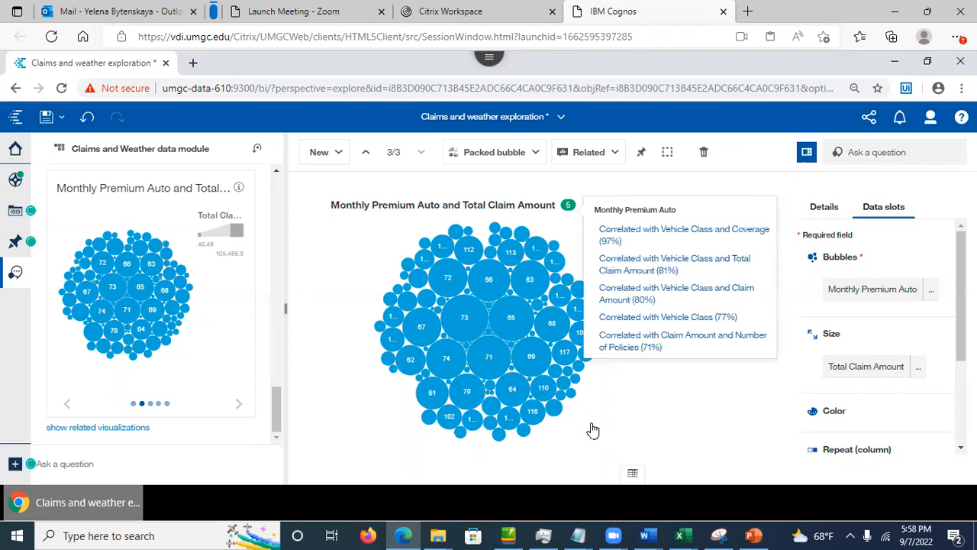
left_click(664, 431)
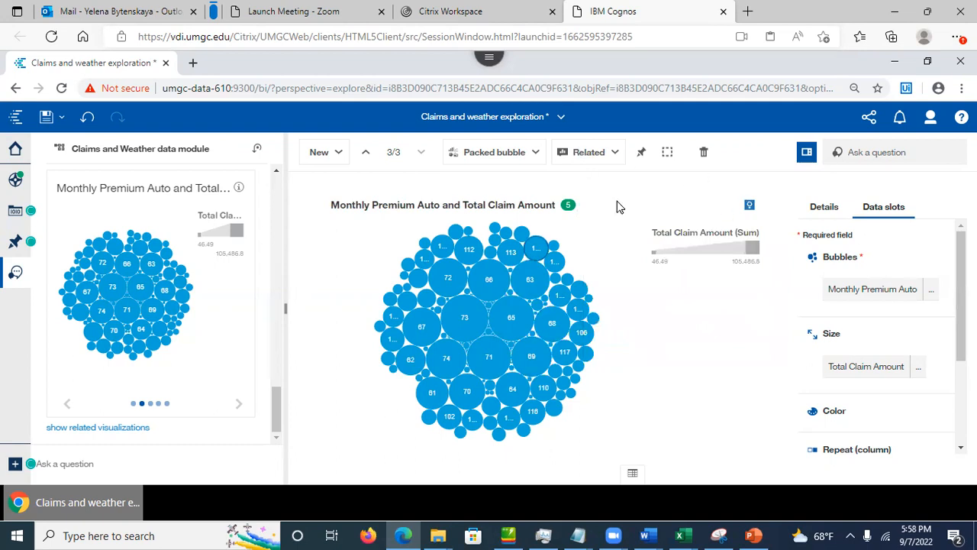
Step: Save the exploration with the new packed-bubble card
left_click(45, 119)
mouse_move(403, 311)
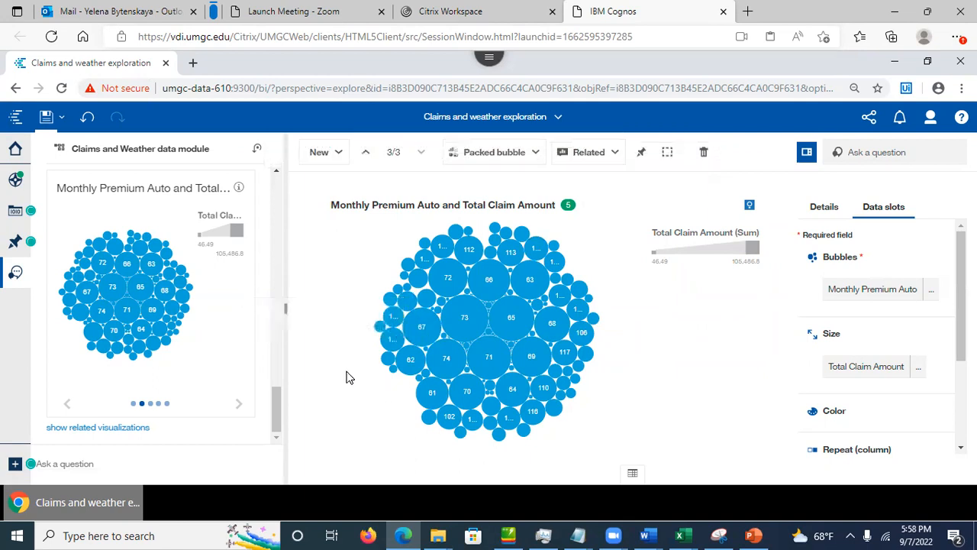
left_click(319, 155)
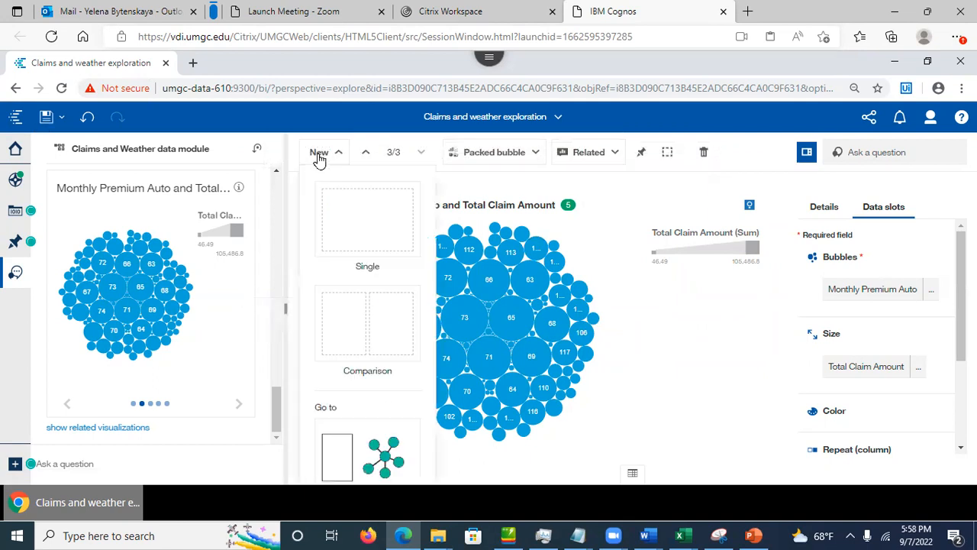
Step: Add a fourth single page and drag Income onto it for a 37,655.45 summary card
left_click(354, 233)
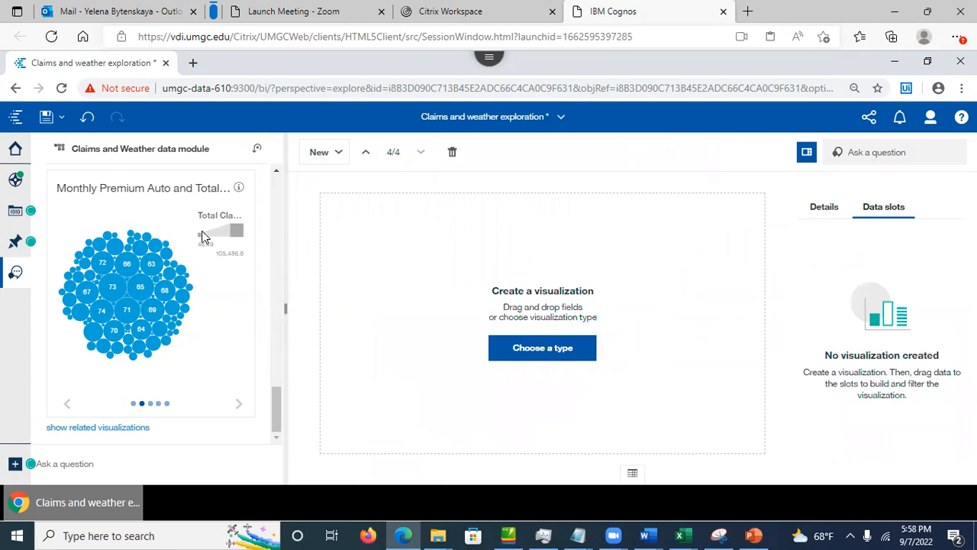
left_click(16, 211)
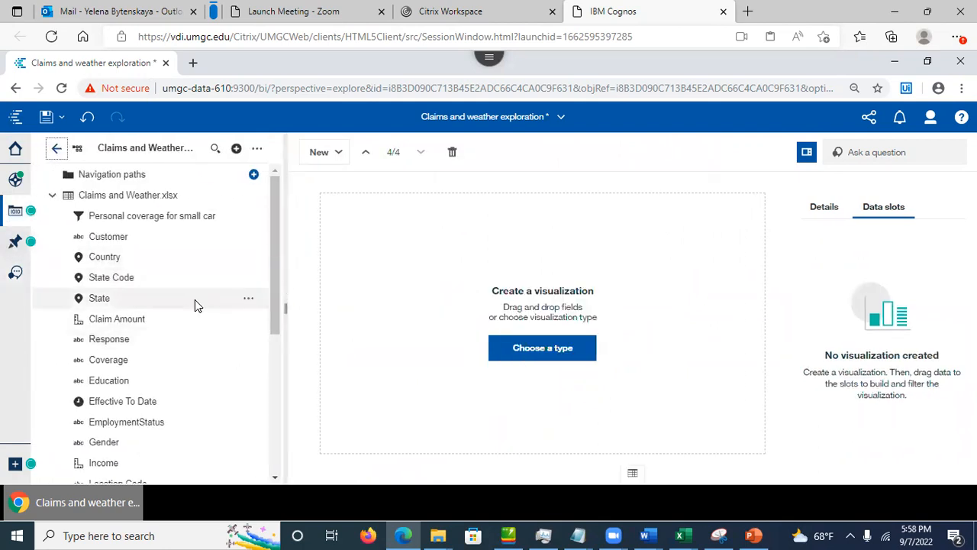
left_click_drag(116, 463, 467, 322)
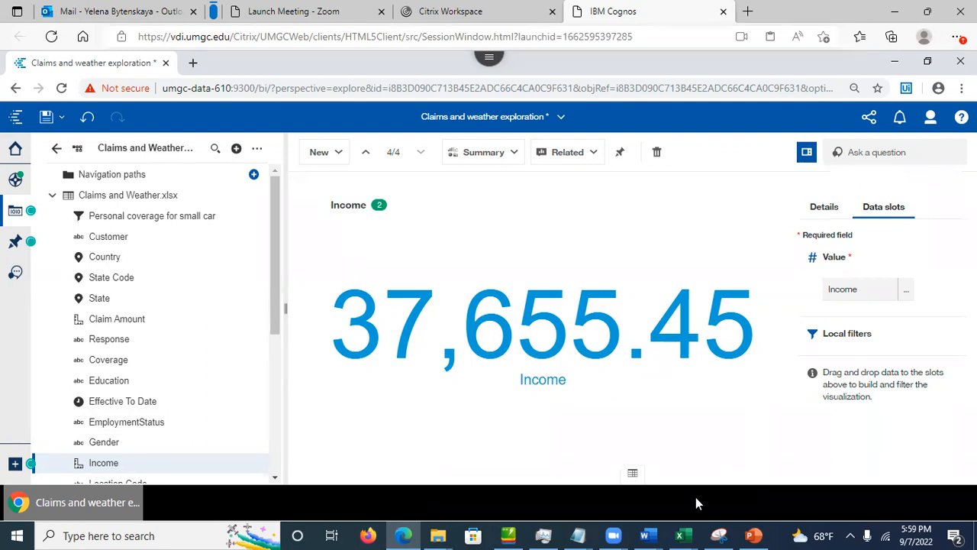
Step: Switch to the PowerPoint lecture and move to the Exploration Interface slide
left_click(754, 535)
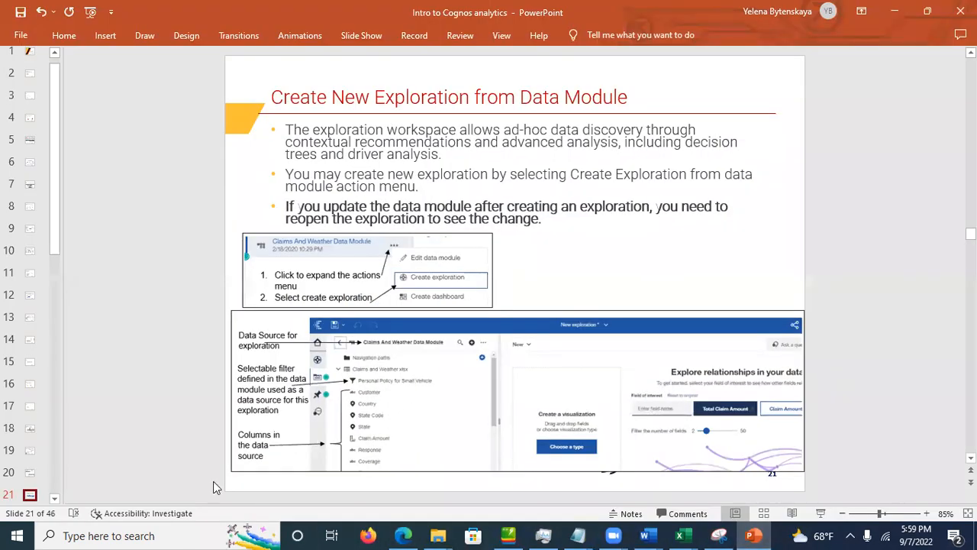
left_click(54, 501)
left_click(54, 500)
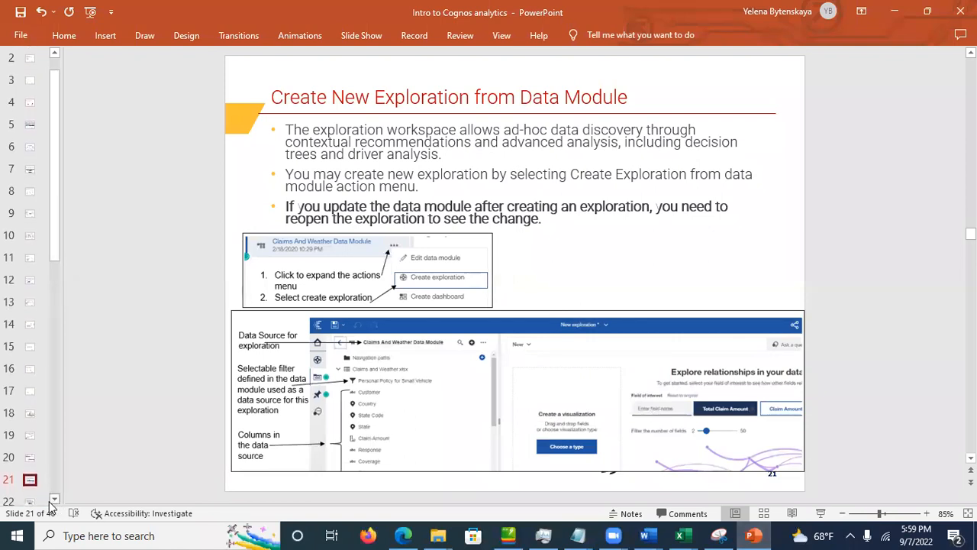
left_click(29, 493)
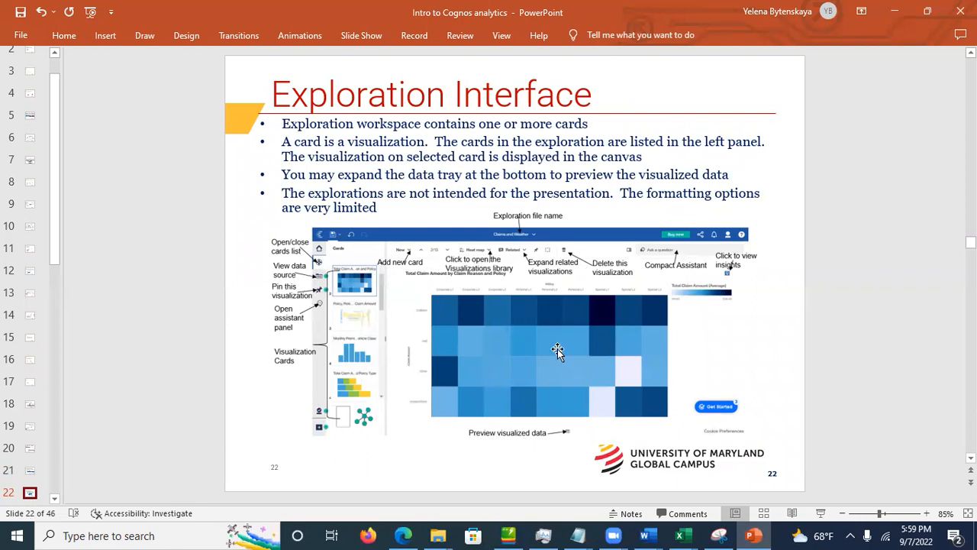
Step: Advance to the Adding Visualizations slide, then return to the Cognos exploration
left_click(54, 500)
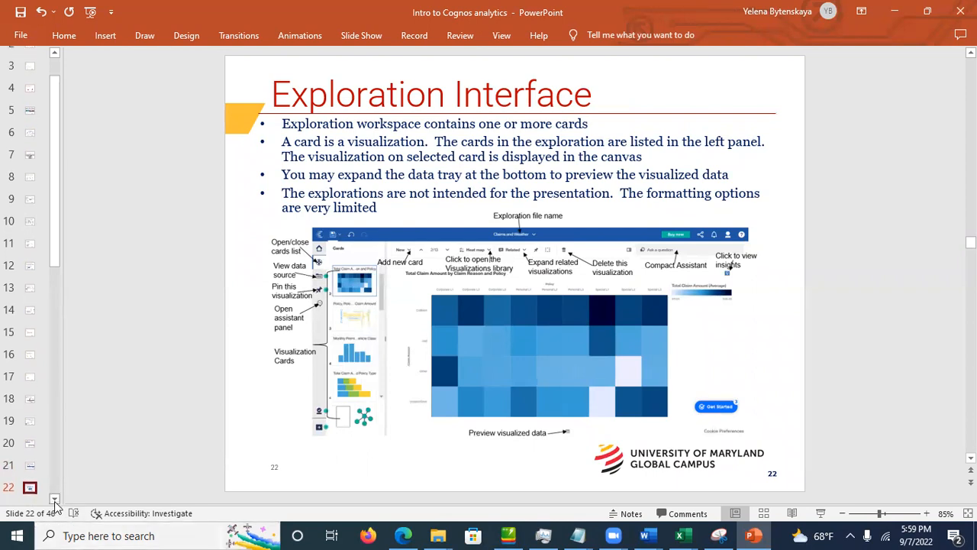
left_click(31, 497)
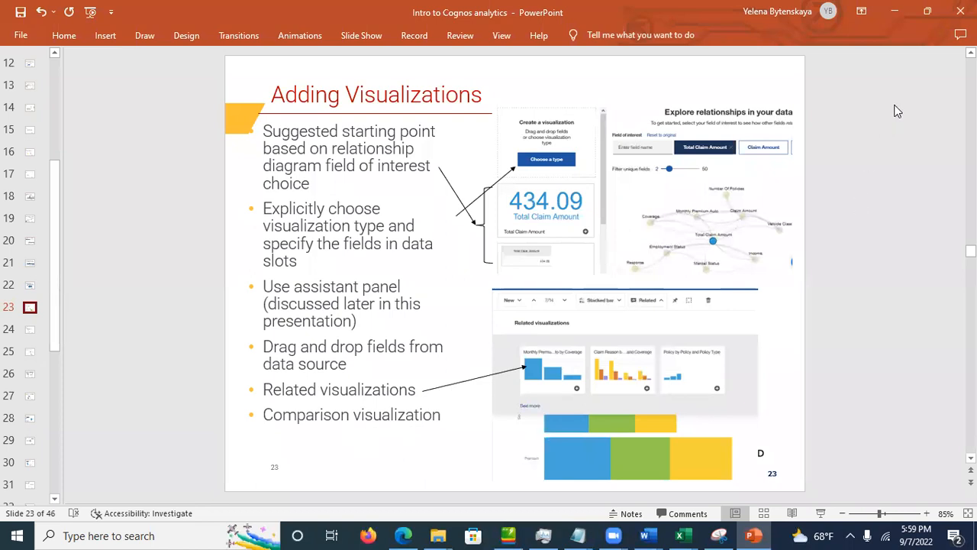
key("alt+Tab")
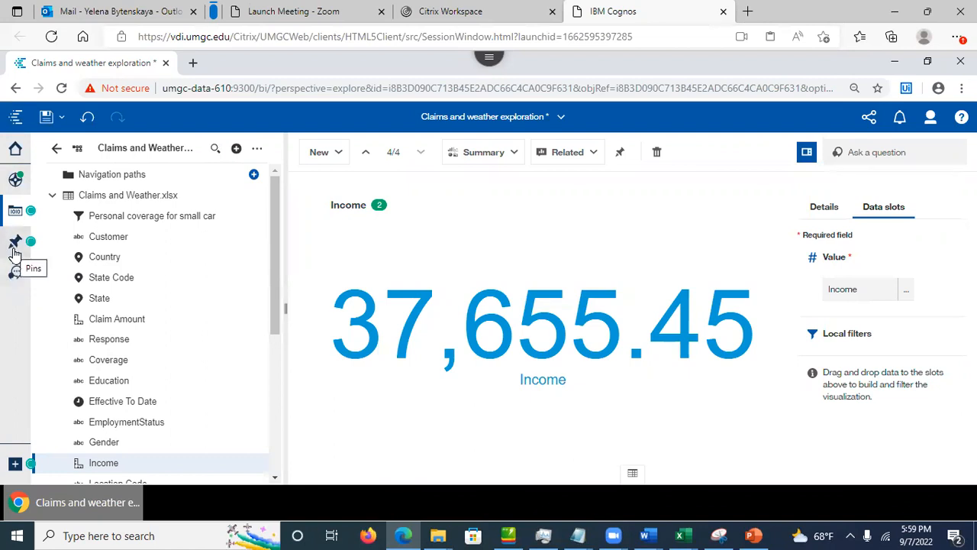
Step: Add an empty fifth single-visualization card, show its visualization types, then return to PowerPoint
left_click(15, 182)
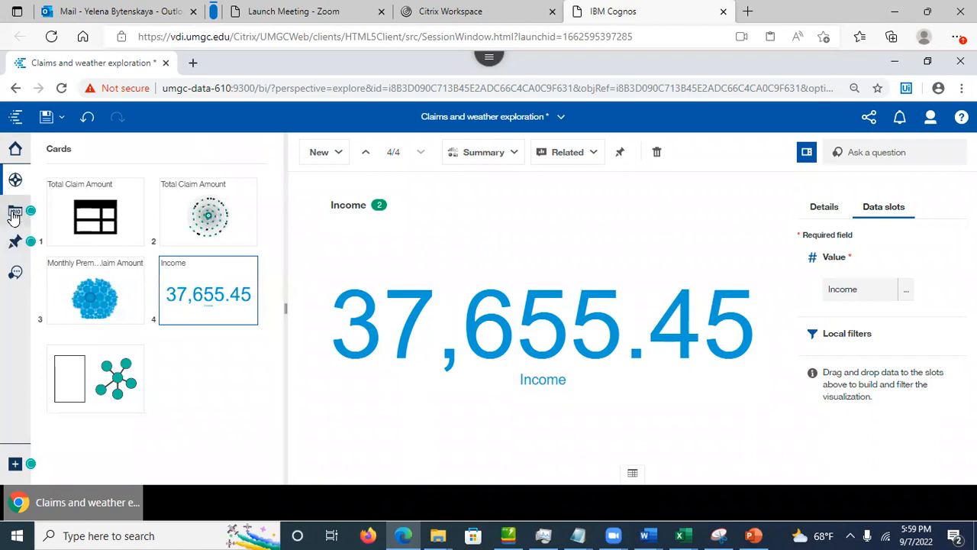
left_click(14, 213)
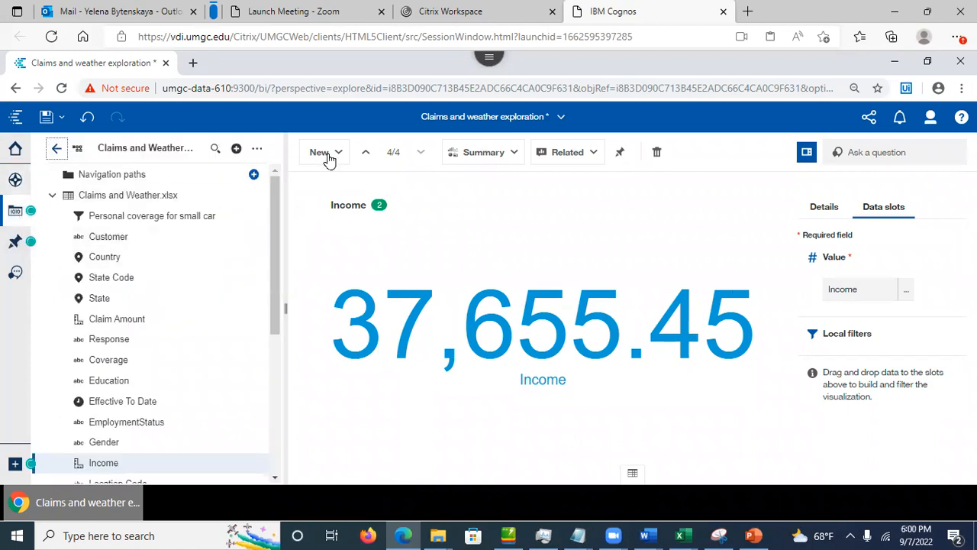
left_click(327, 157)
left_click(349, 207)
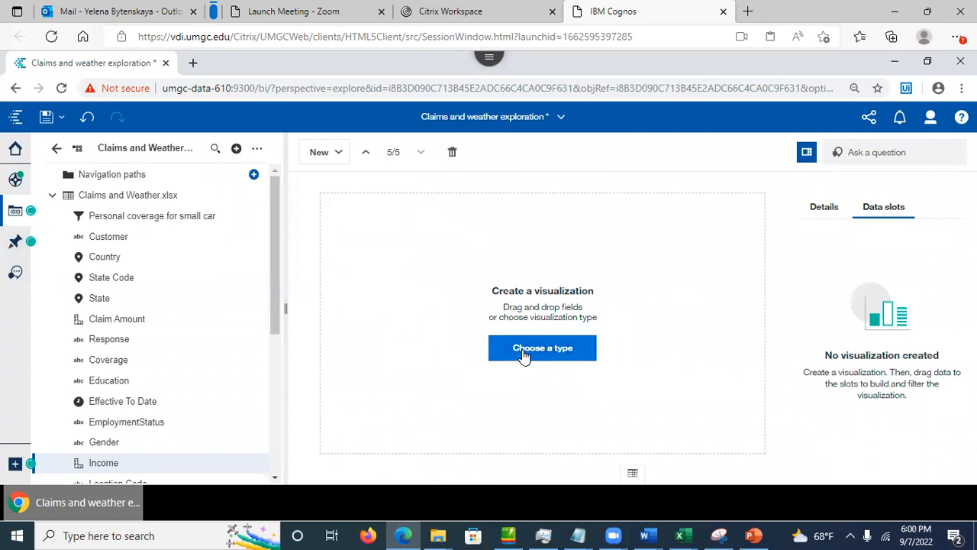
left_click(524, 355)
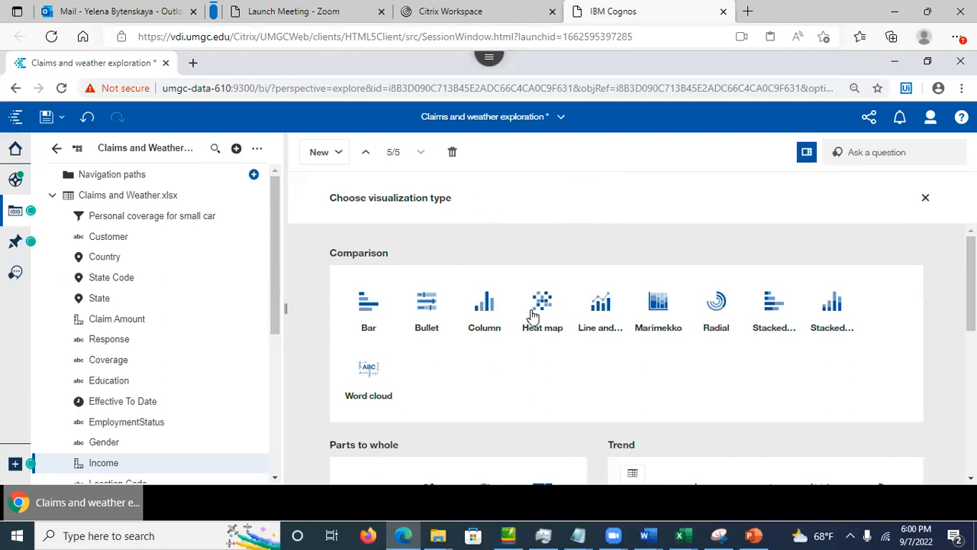
left_click(752, 535)
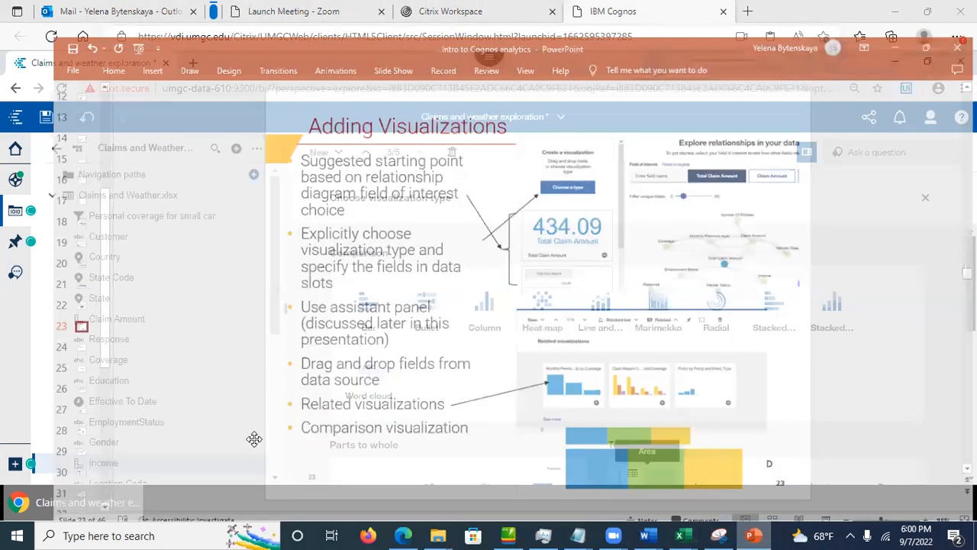
Step: Step through Relationship Diagram and Suggested Starting Points to Using Embedded Assistant, then minimize PowerPoint
left_click(30, 329)
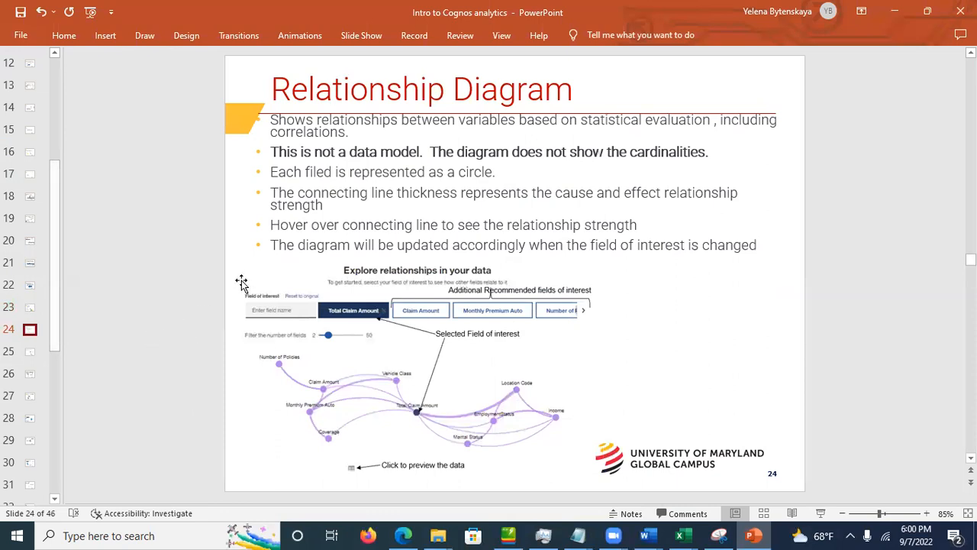
left_click(29, 351)
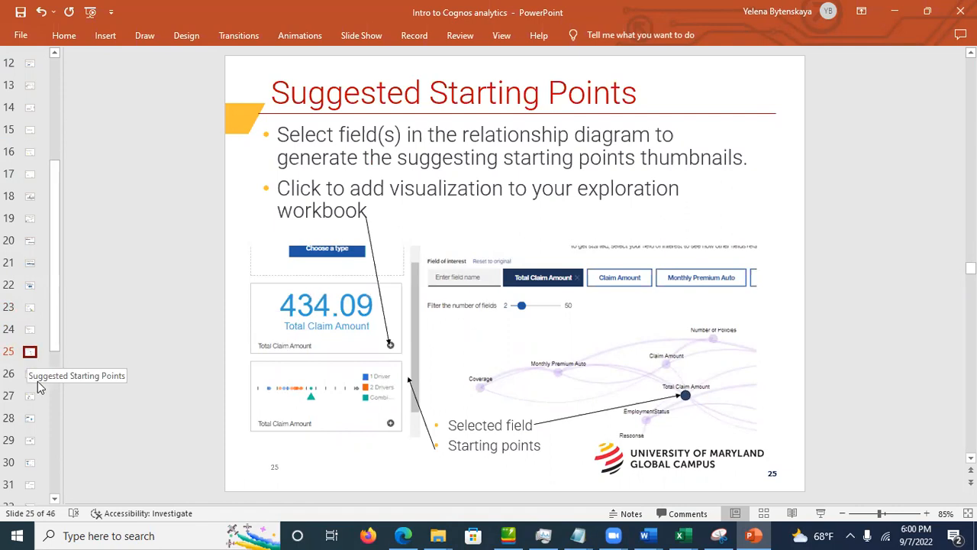
left_click(30, 375)
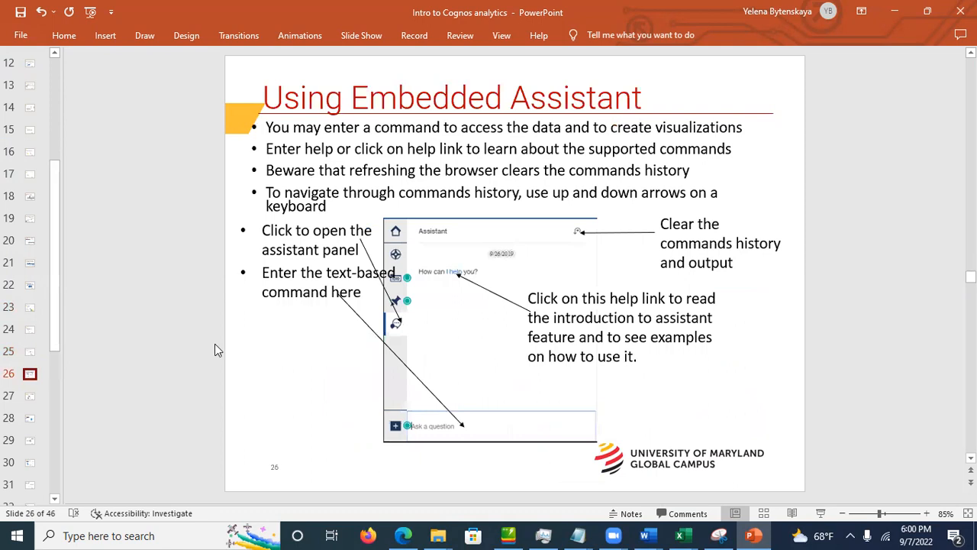
left_click(894, 11)
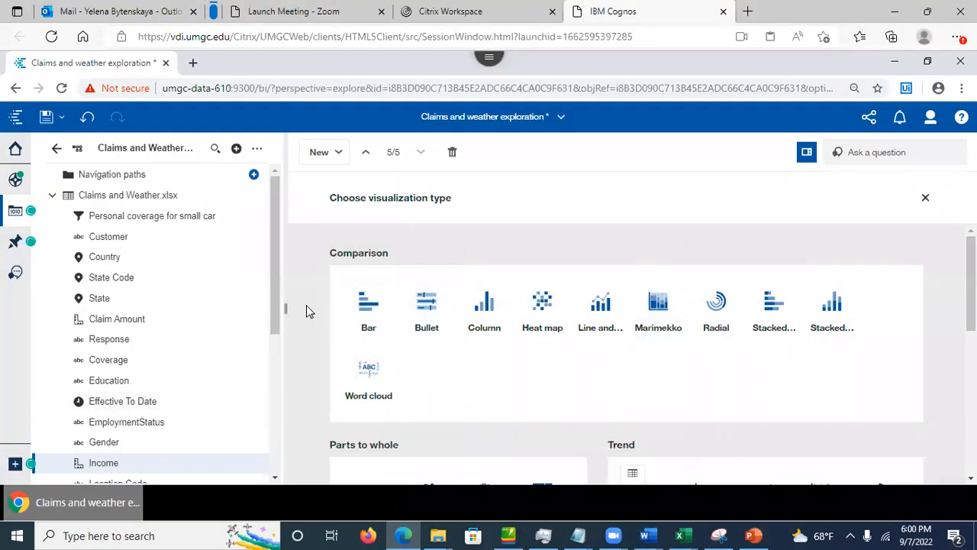
Step: Resubmit the Monthly Premium Auto question to the Assistant and scroll through its related fields and sources
left_click(16, 273)
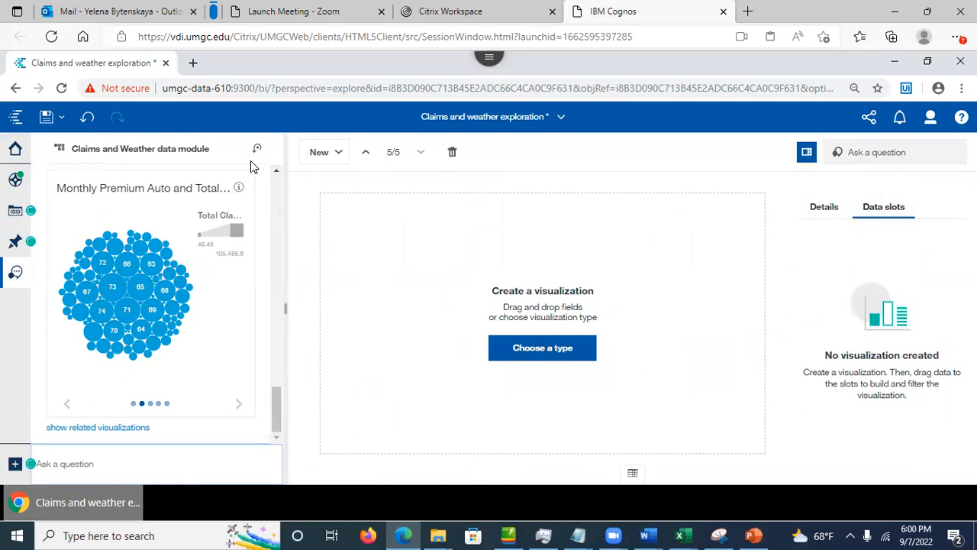
left_click_drag(271, 402, 279, 322)
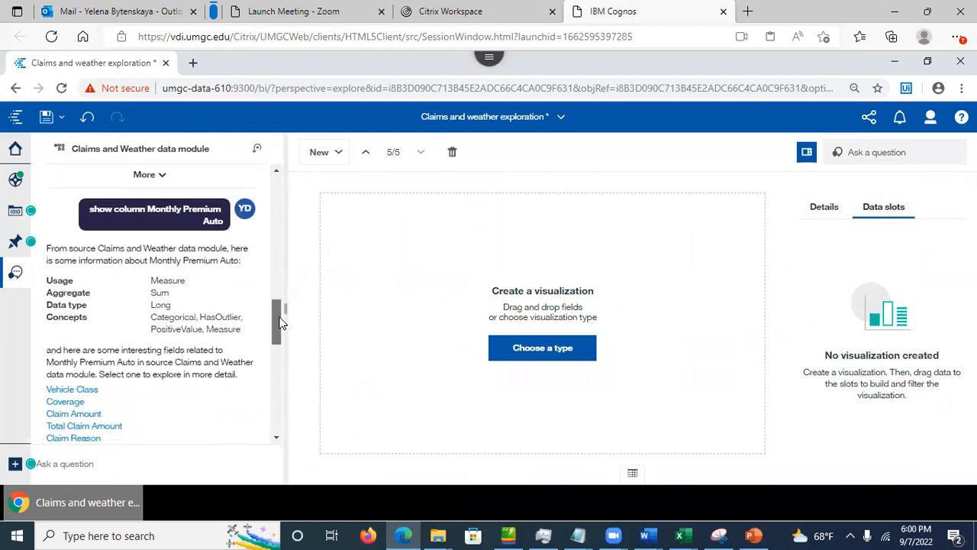
left_click(152, 224)
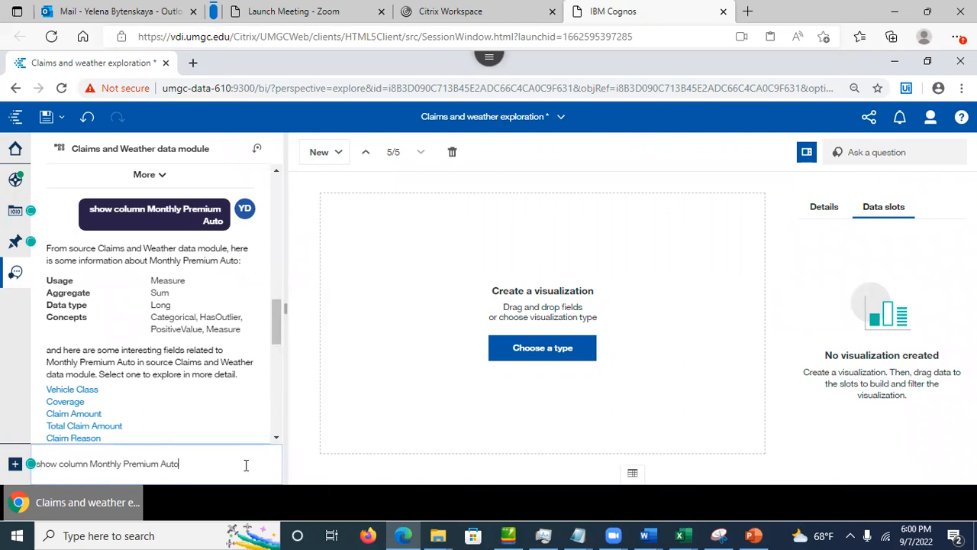
key("Return")
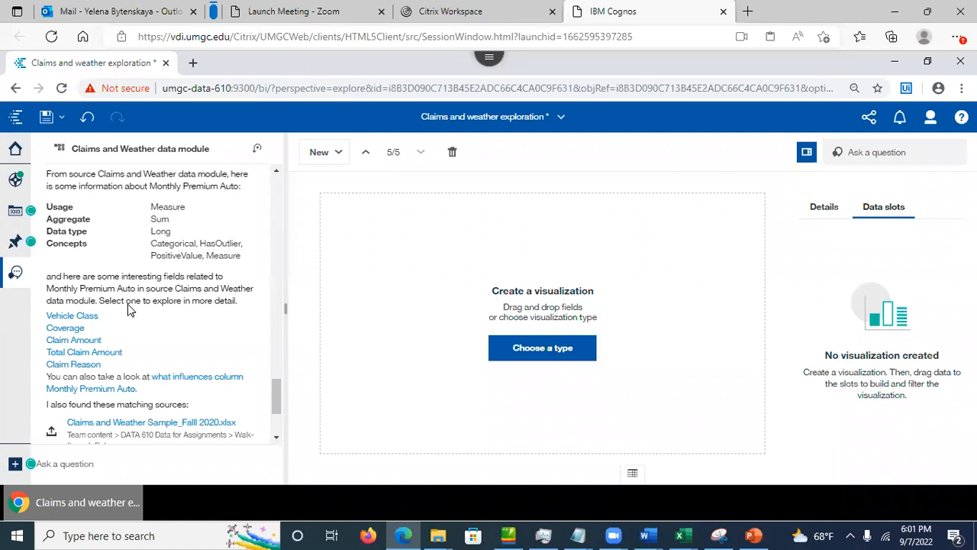
left_click_drag(274, 401, 282, 473)
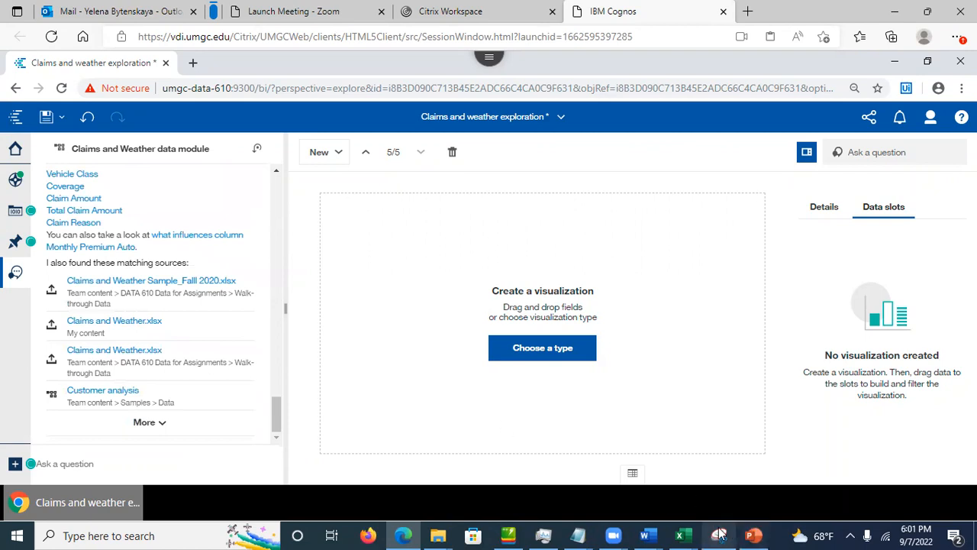
Step: Return to PowerPoint and view the Check Columns Information and View Column Details slides
left_click(753, 535)
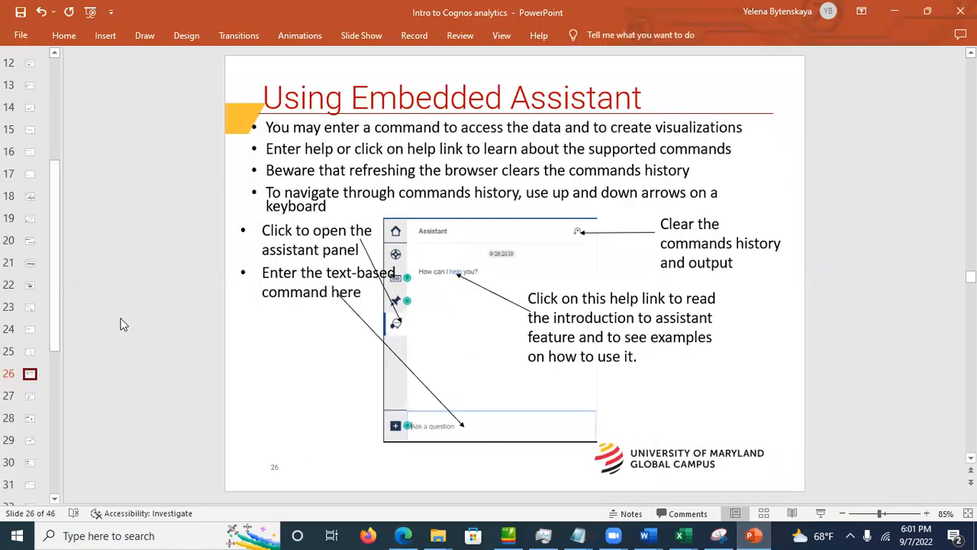
left_click(31, 399)
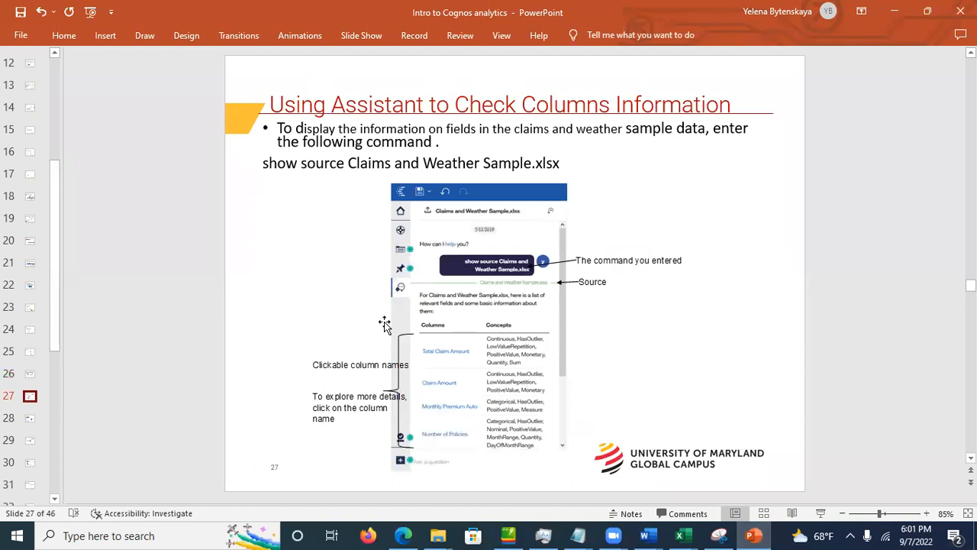
left_click(27, 422)
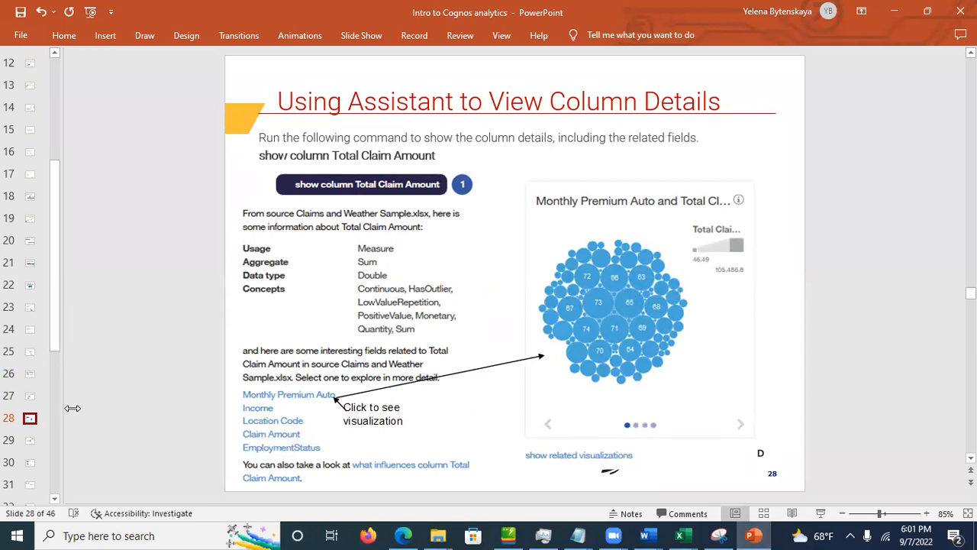
Step: Move past What Influences Command to the slide on relationships between columns
left_click(29, 443)
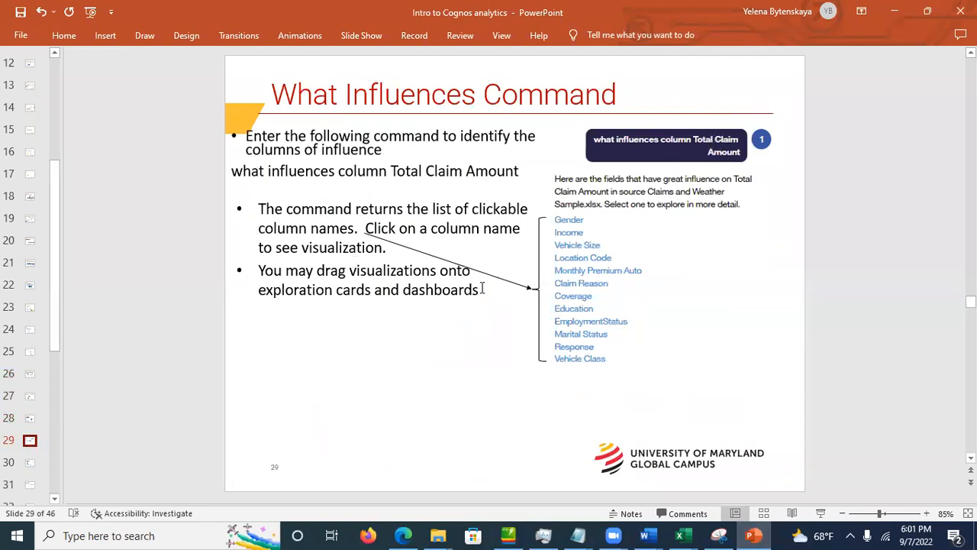
left_click(417, 308)
left_click(28, 457)
left_click(29, 463)
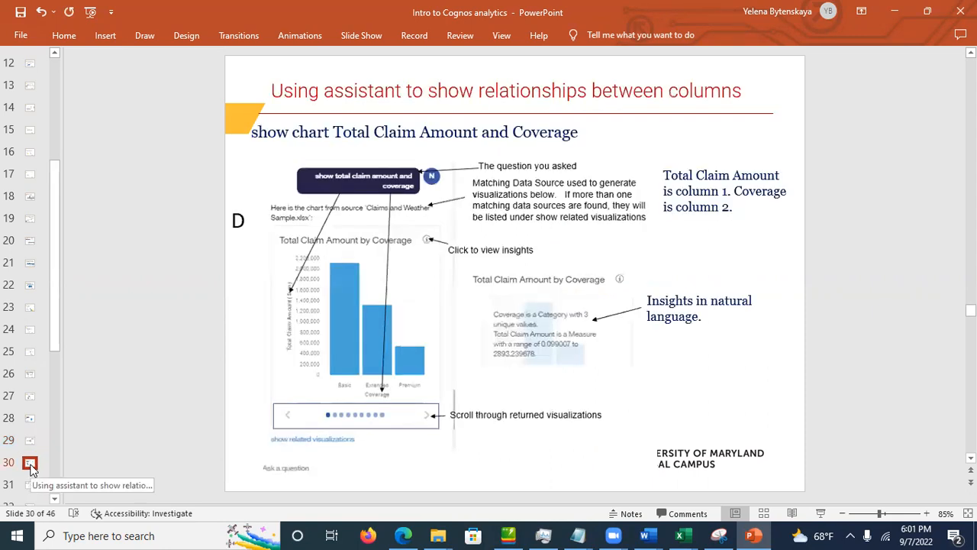
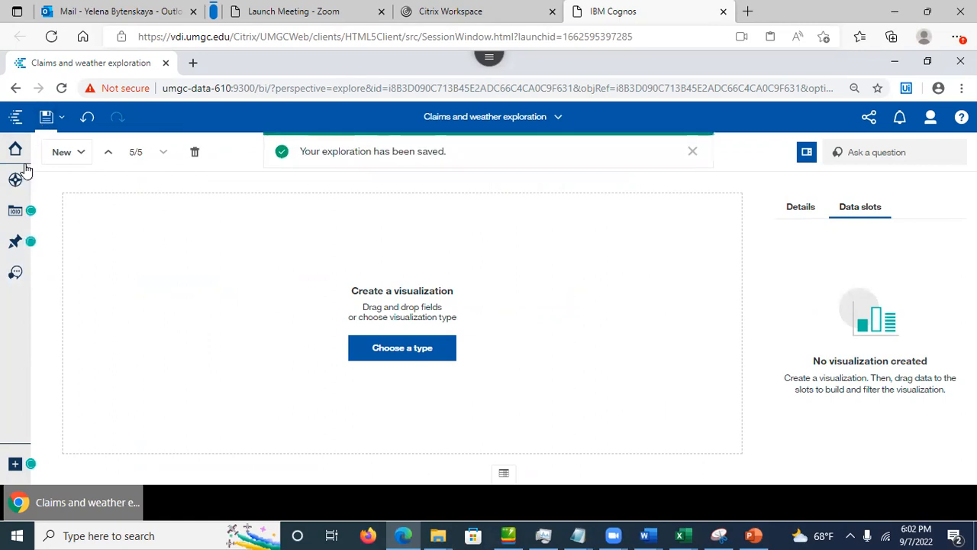
Step: Show the exploration's card list, then the Claims and Weather.xlsx data fields beside the empty card
left_click(16, 181)
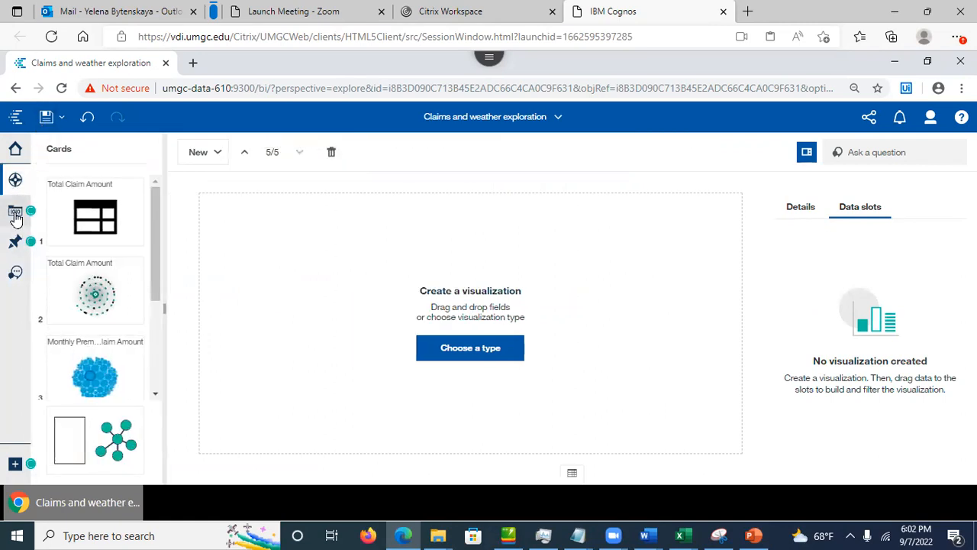
left_click(15, 214)
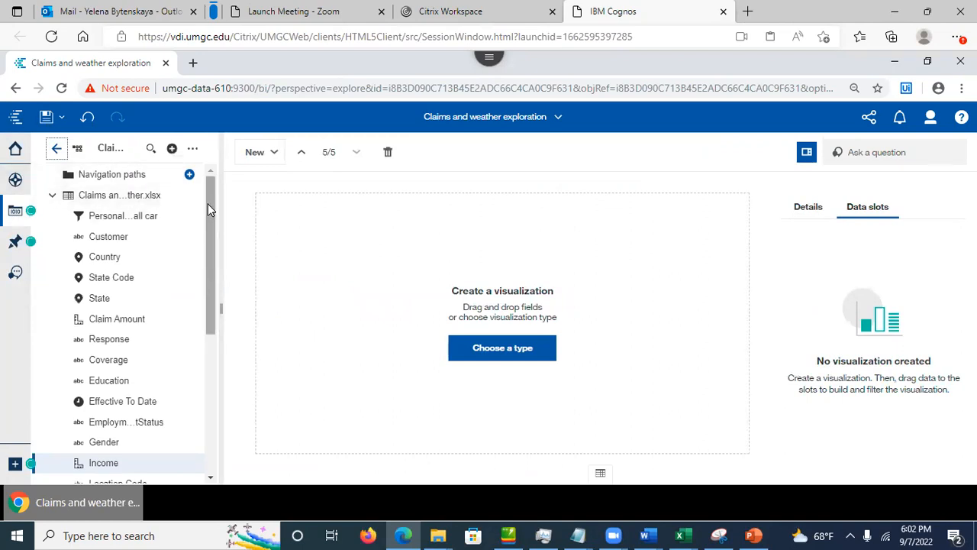
left_click_drag(207, 203, 212, 181)
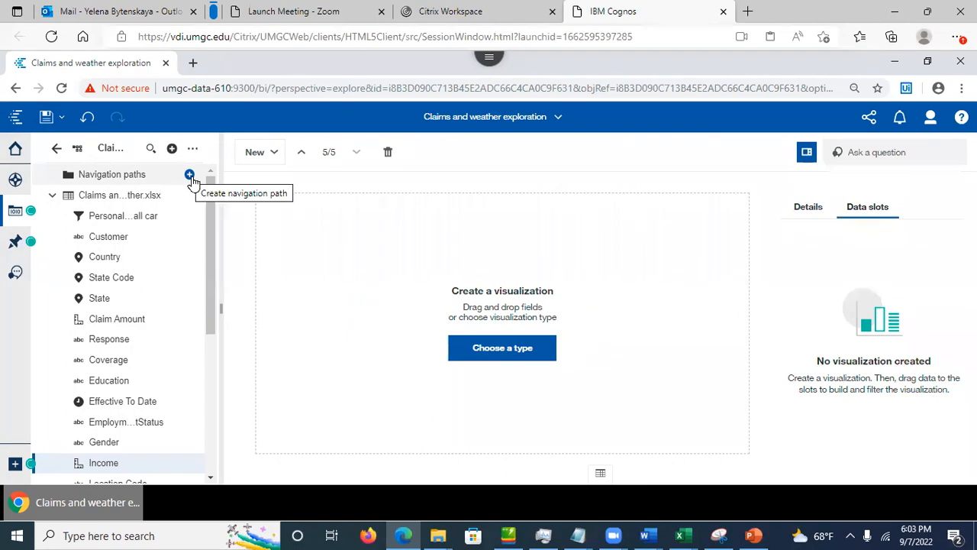
Step: Create the State - Location Code navigation path from Claims and Weather.xlsx, State above Location Code
left_click(190, 176)
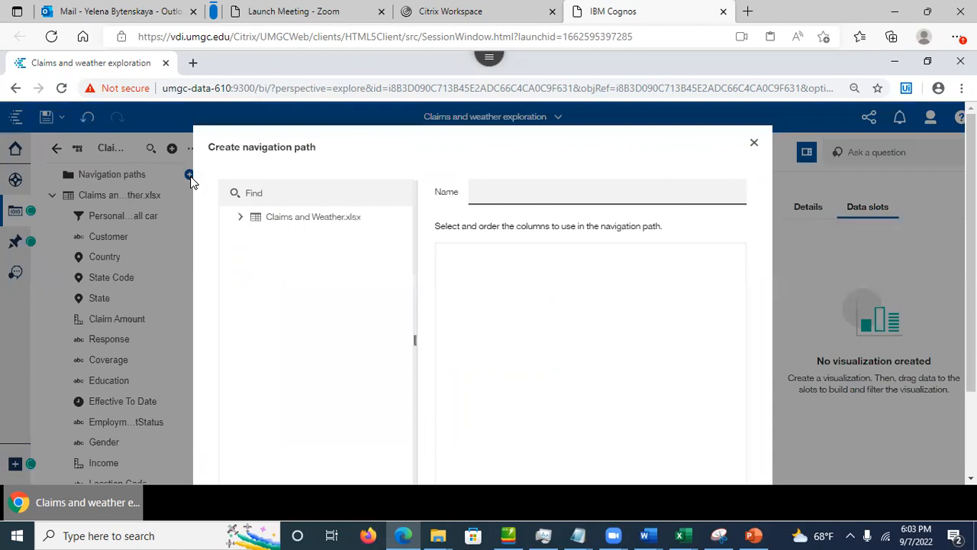
left_click(240, 219)
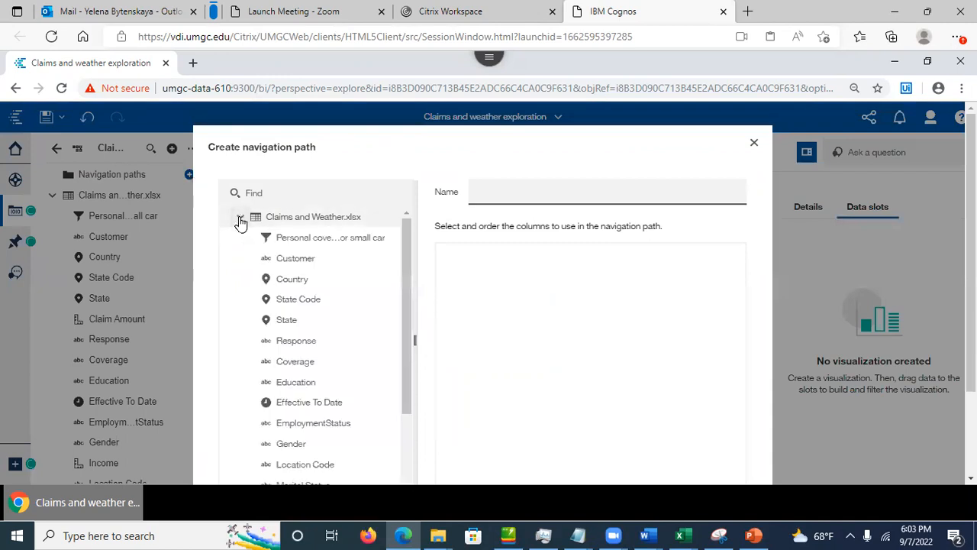
left_click(288, 320)
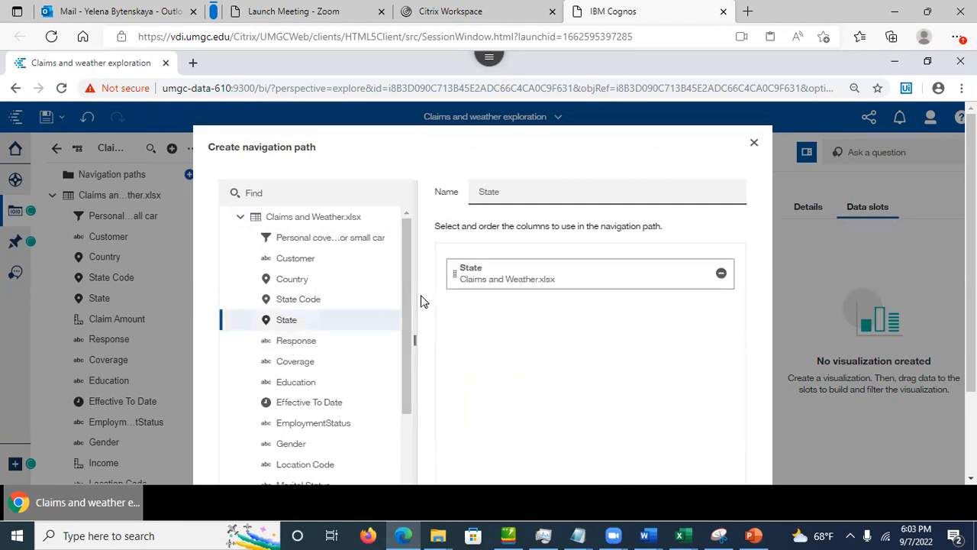
left_click_drag(406, 303, 412, 349)
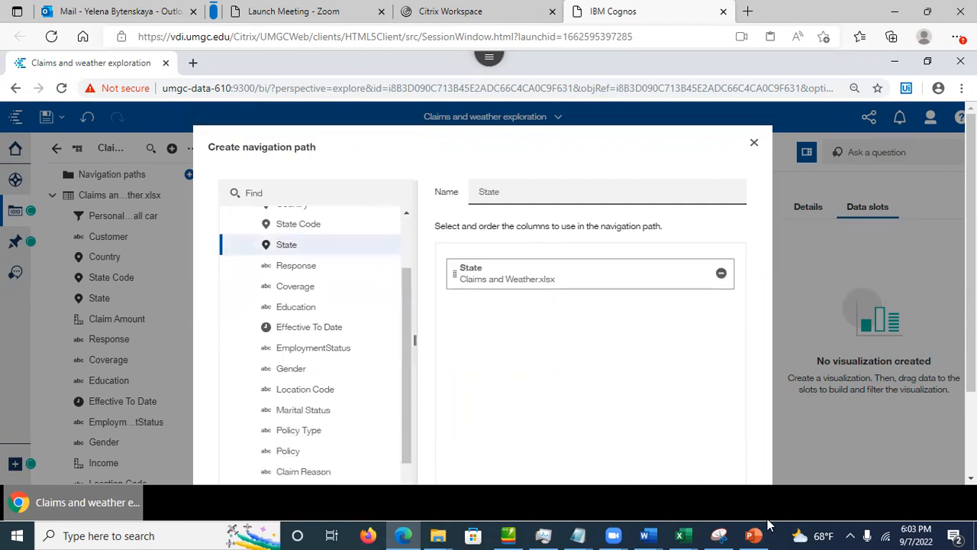
left_click(762, 531)
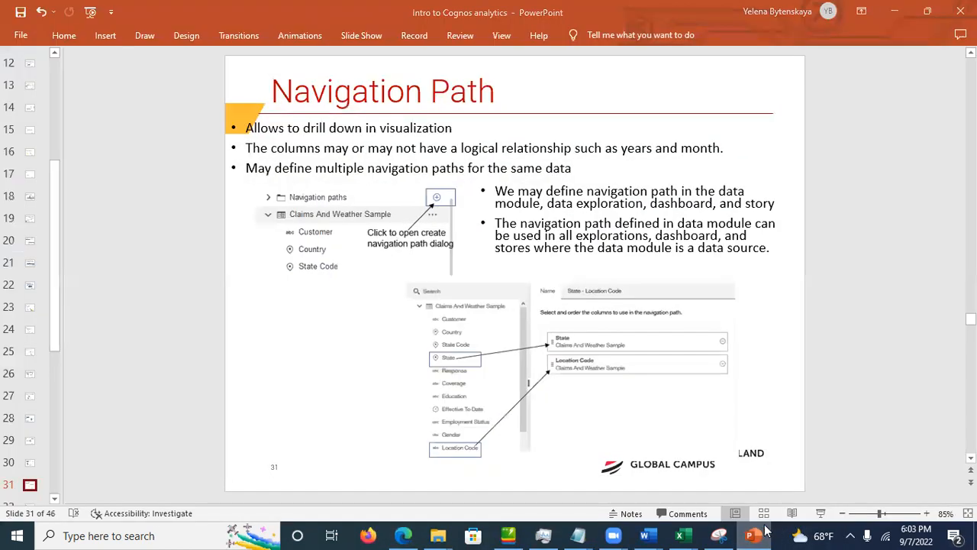
left_click(762, 535)
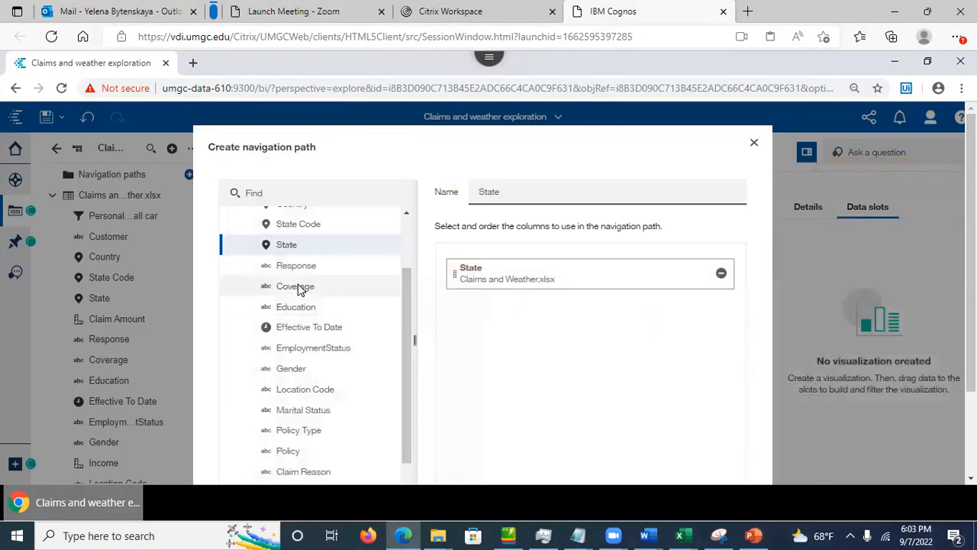
left_click_drag(407, 343, 407, 351)
left_click(308, 385)
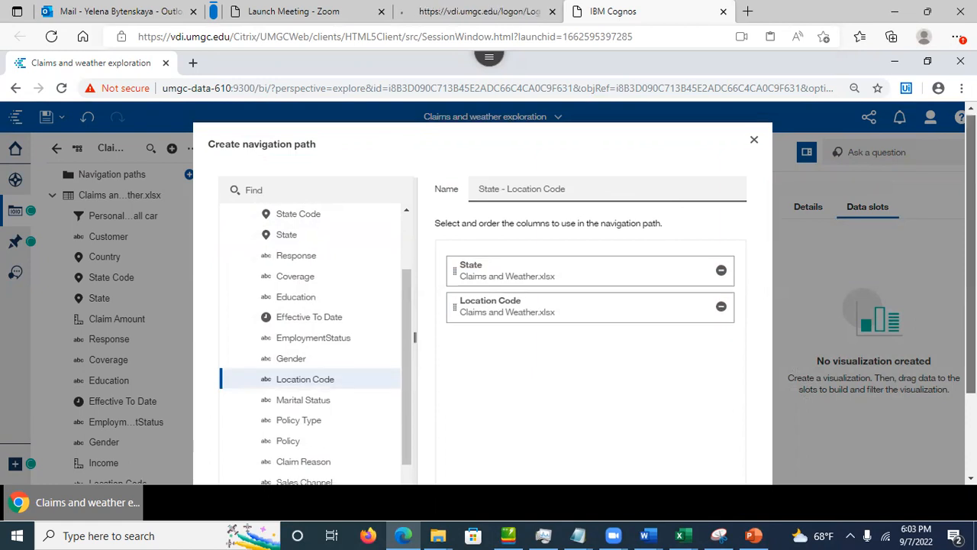
scroll(600, 382, "down", 2)
left_click(622, 434)
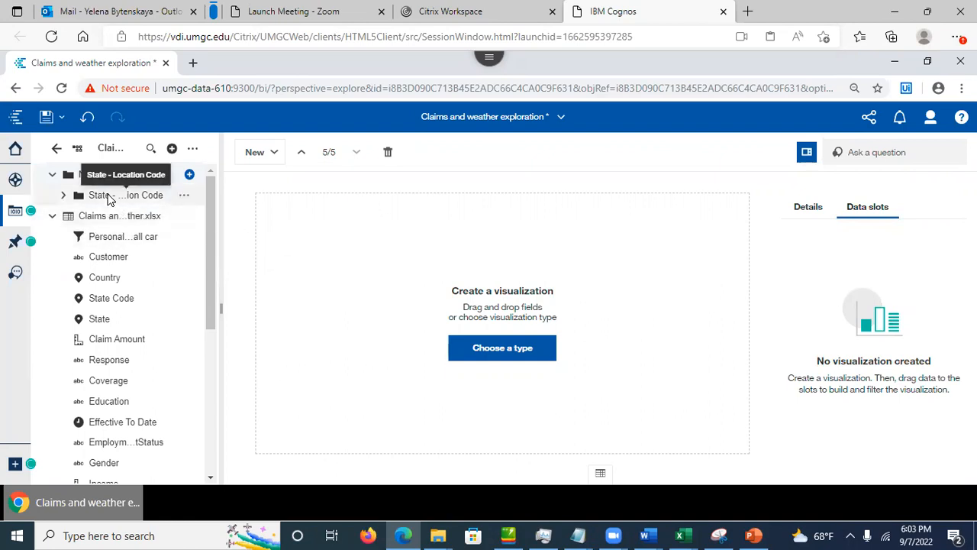
Step: Add a new single visualization card and make it a Tree map
mouse_move(111, 201)
left_mouse_down()
mouse_move(341, 254)
mouse_move(479, 344)
mouse_move(446, 313)
mouse_move(111, 202)
left_mouse_up()
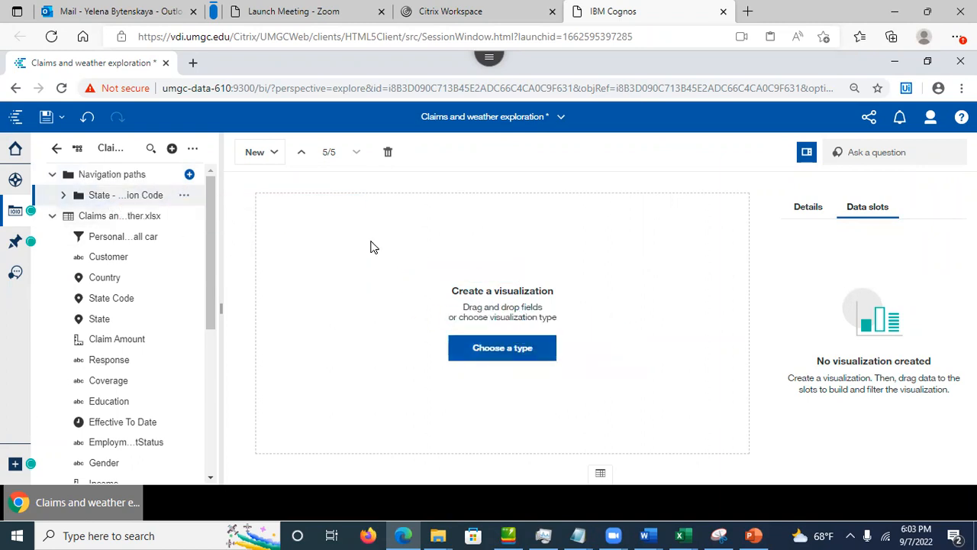
left_click(258, 154)
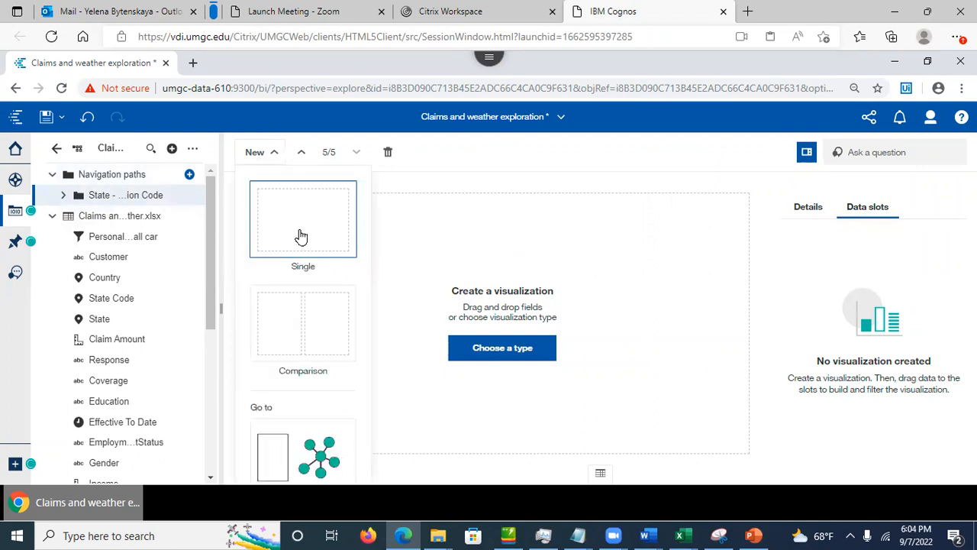
left_click(300, 237)
left_click(498, 352)
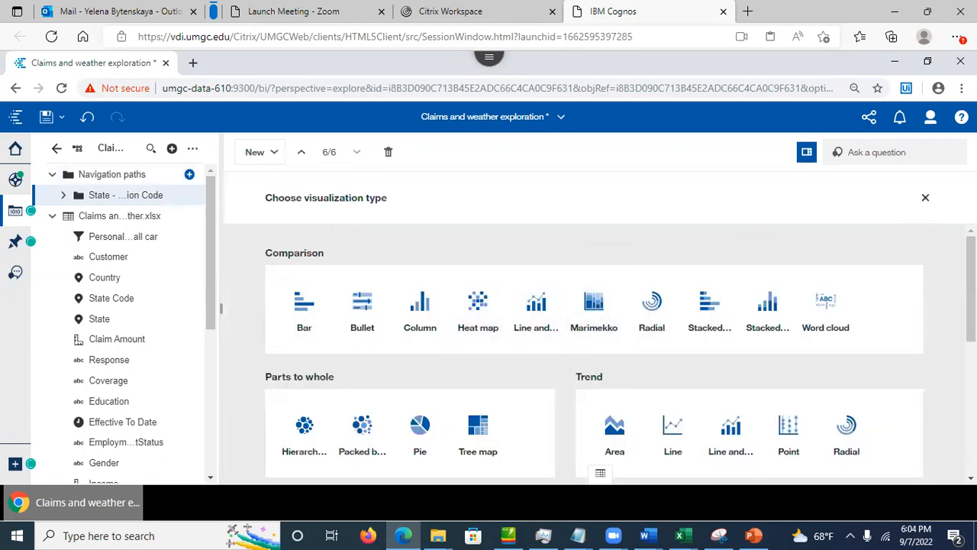
scroll(610, 291, "down", 3)
mouse_move(971, 339)
left_mouse_down()
mouse_move(971, 369)
mouse_move(971, 353)
left_mouse_up()
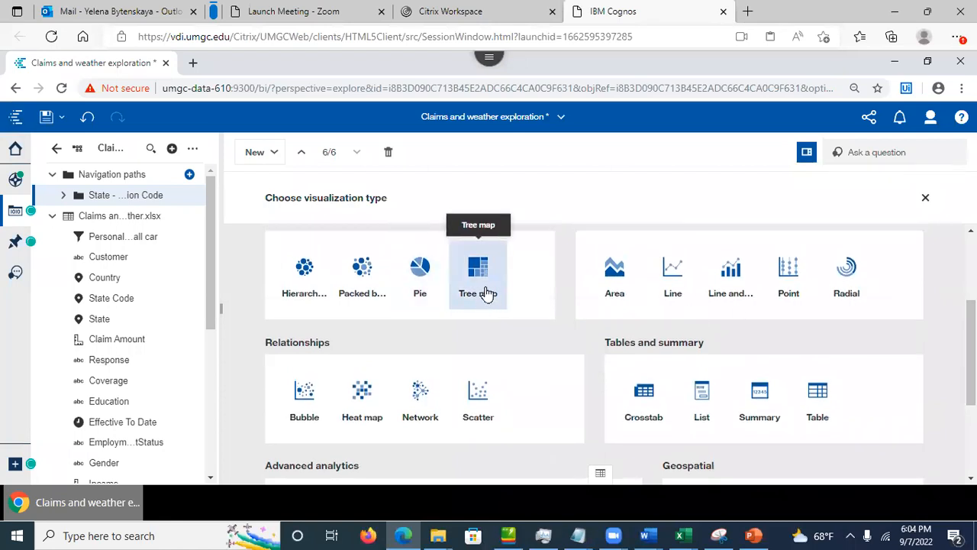
left_click(474, 289)
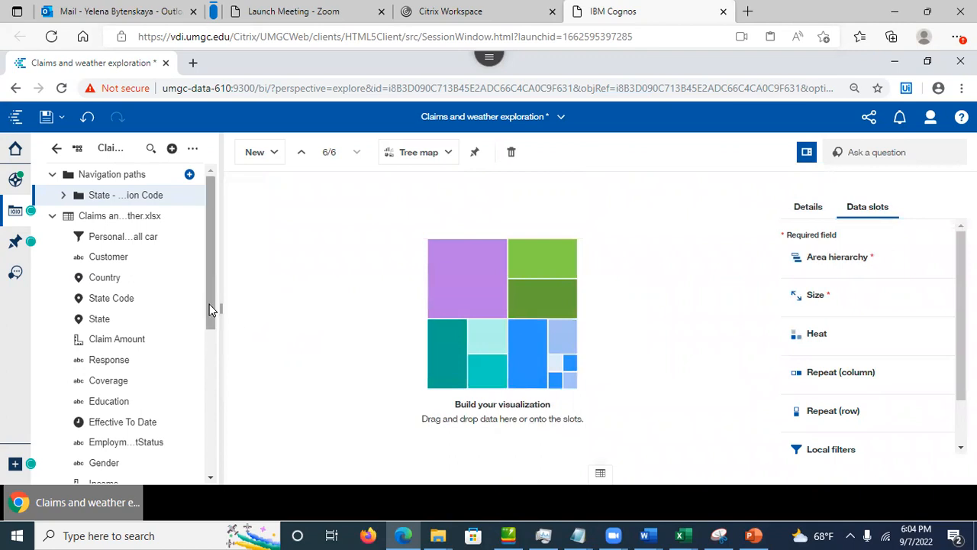
Step: Put State from the State - Location Code path into the tree map
left_click_drag(213, 307, 240, 332)
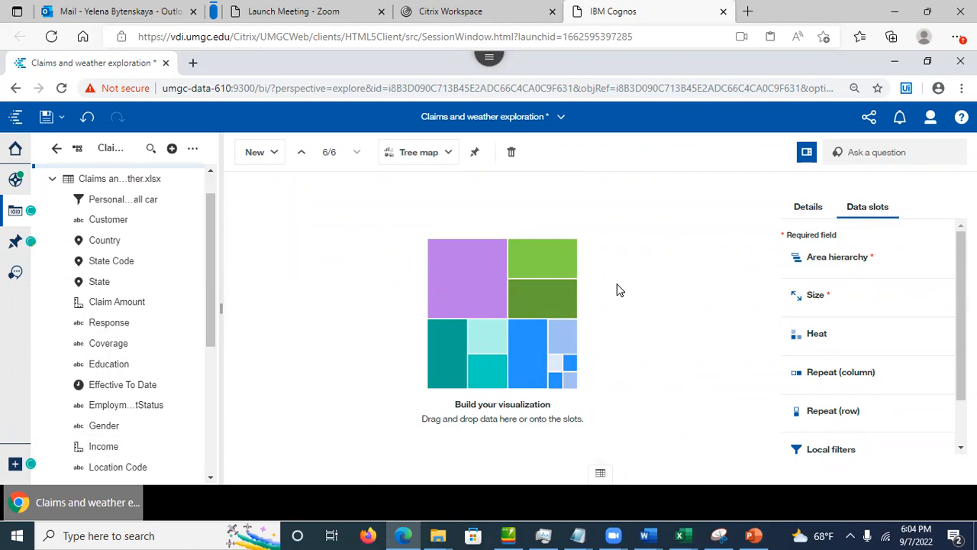
left_click_drag(212, 319, 217, 299)
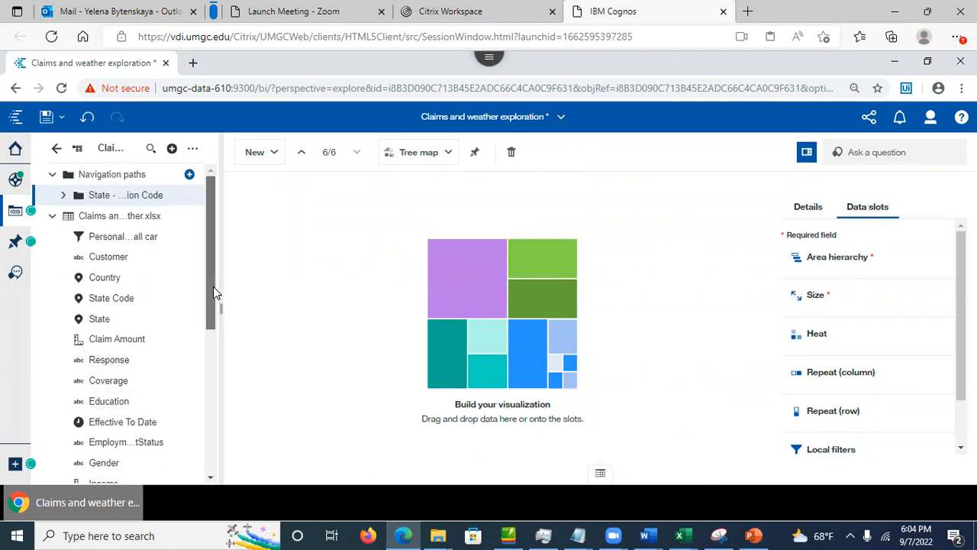
left_click(64, 195)
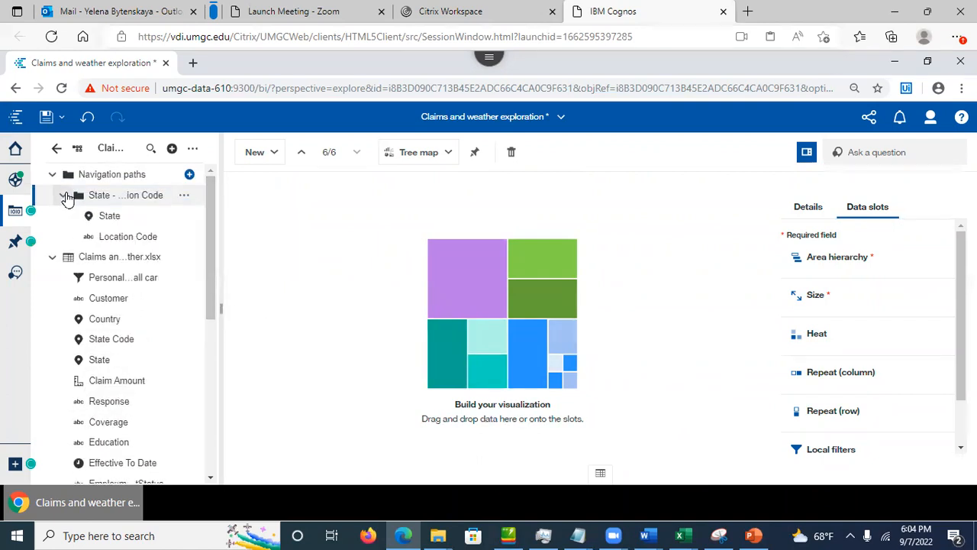
left_click_drag(109, 216, 856, 252)
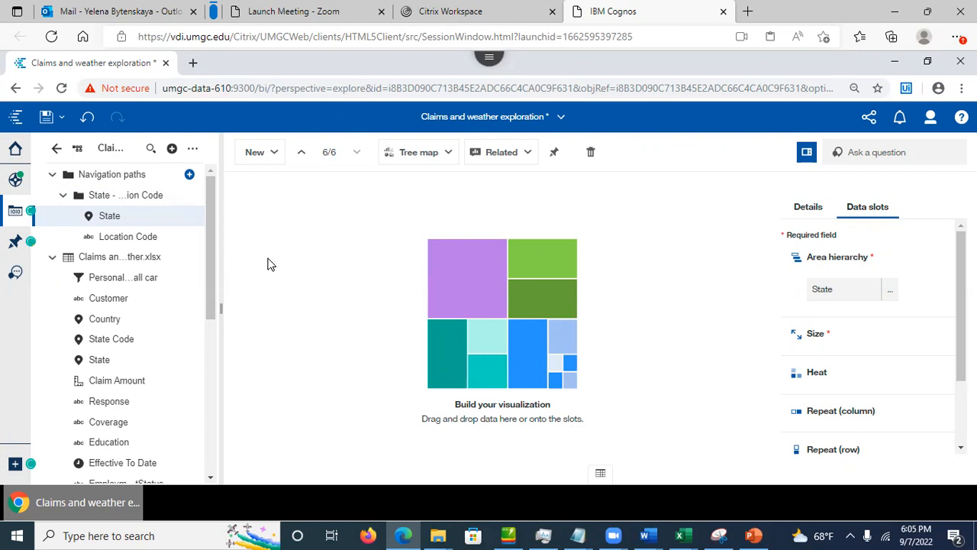
Step: Size the tree map tiles by Customer, summarized as Count distinct
left_click_drag(121, 303, 851, 329)
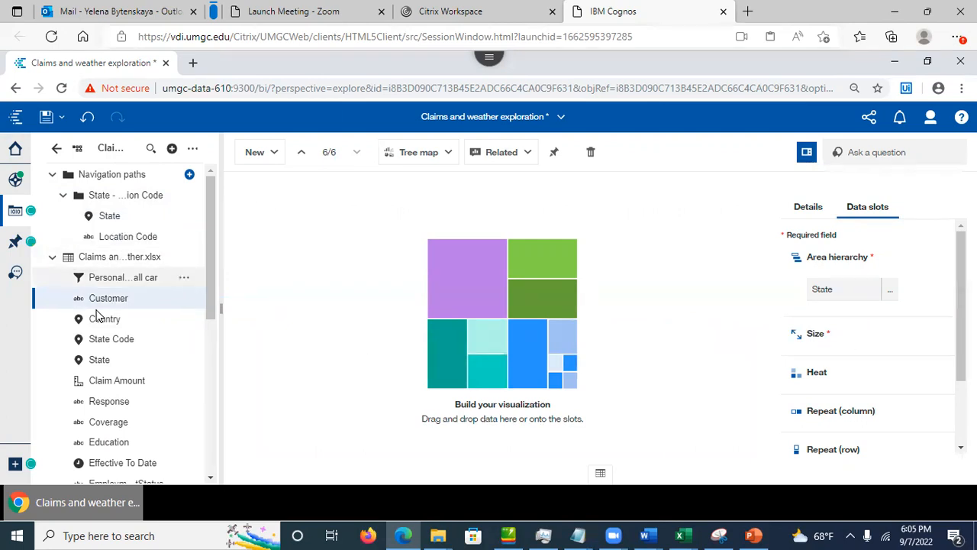
left_click_drag(98, 299, 830, 331)
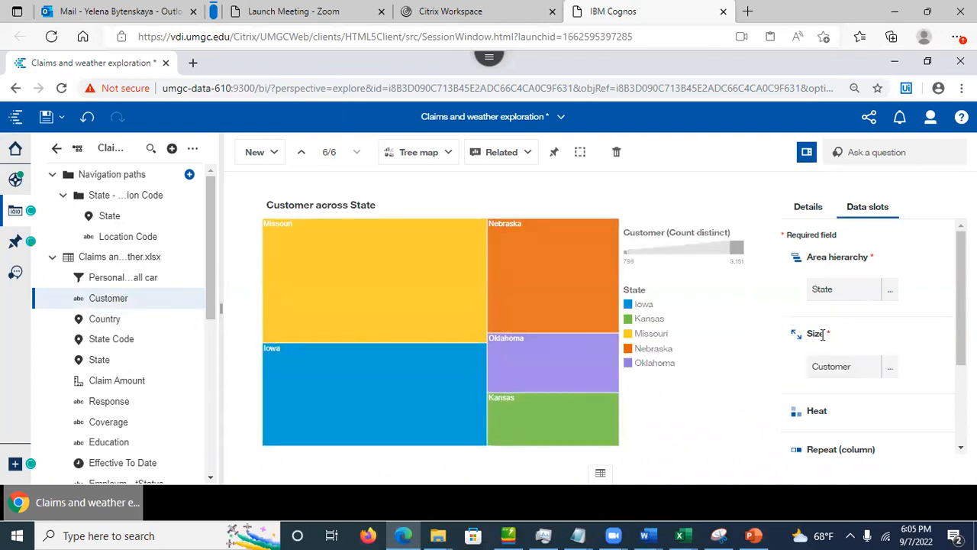
left_click(889, 367)
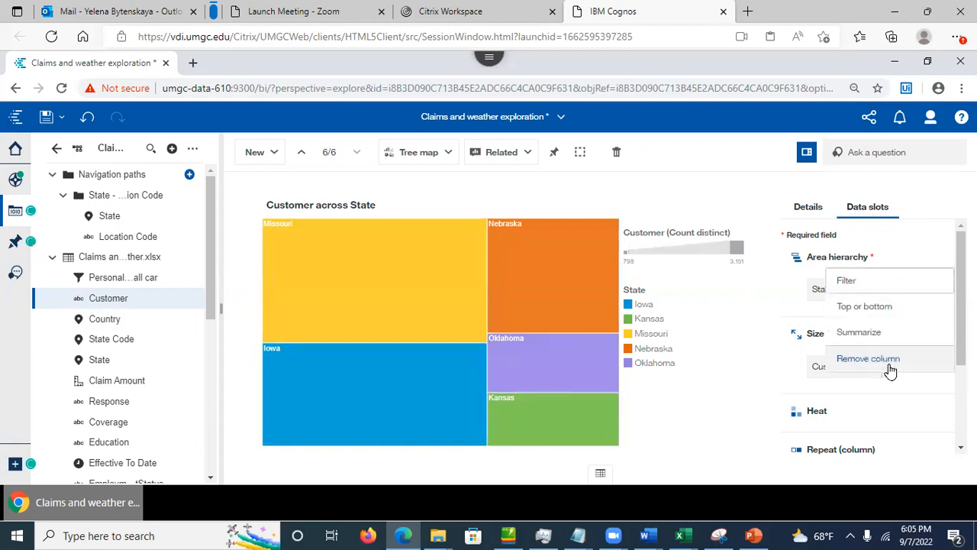
left_click(865, 332)
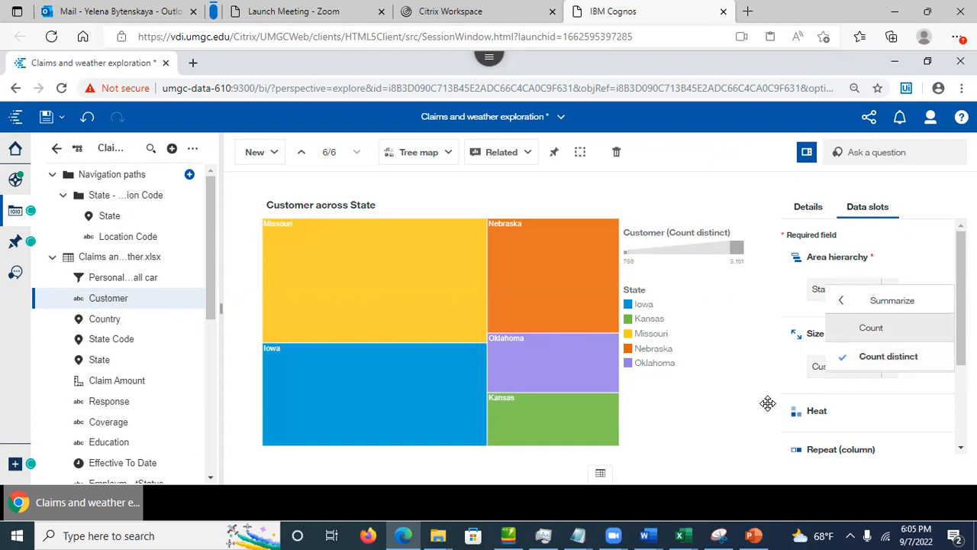
left_click(729, 413)
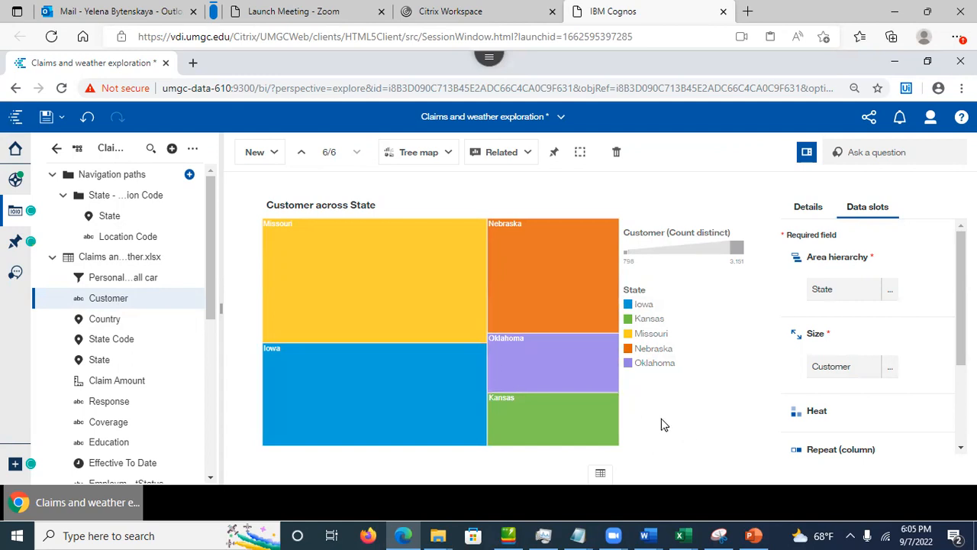
Step: Drill the Missouri tile down to its Location Code level
left_click(375, 306)
left_click(394, 306)
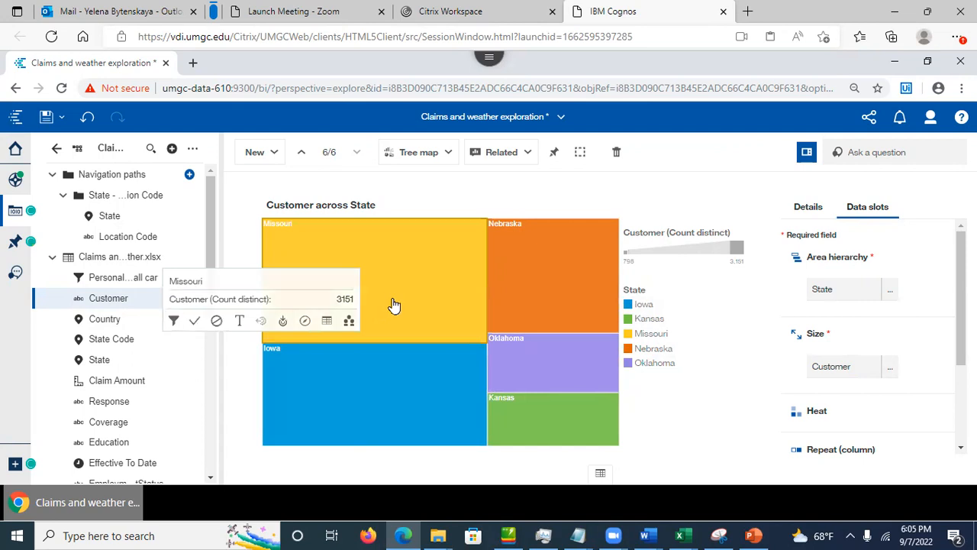
left_click(395, 306)
left_click(365, 292)
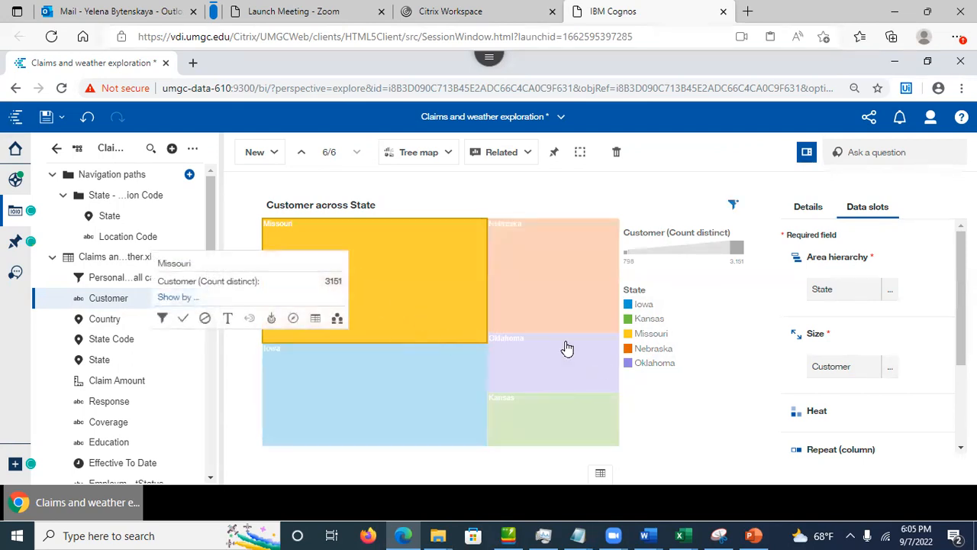
left_click(724, 417)
mouse_move(351, 286)
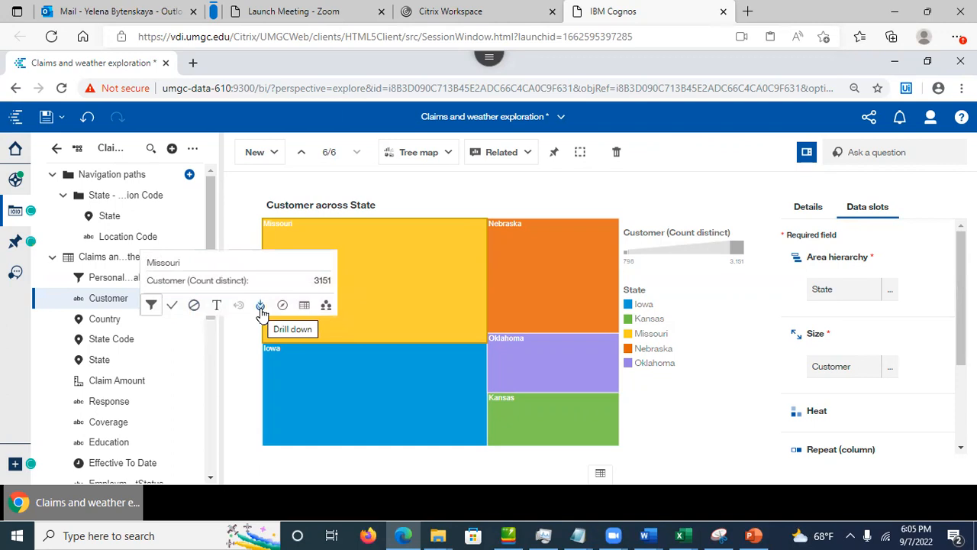
left_click(260, 307)
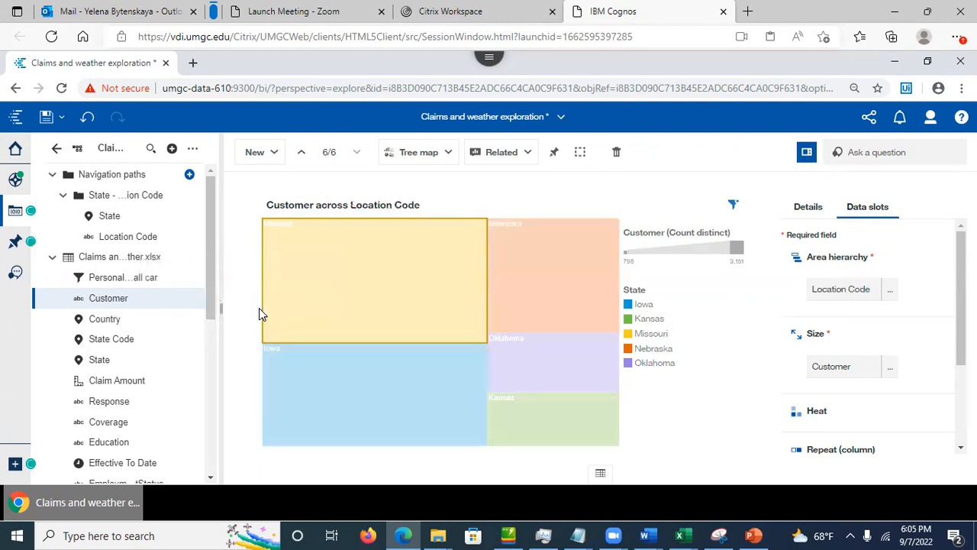
Step: Show the data table below the chart: Suburban 1997, Rural 604, Urban 550
mouse_move(378, 256)
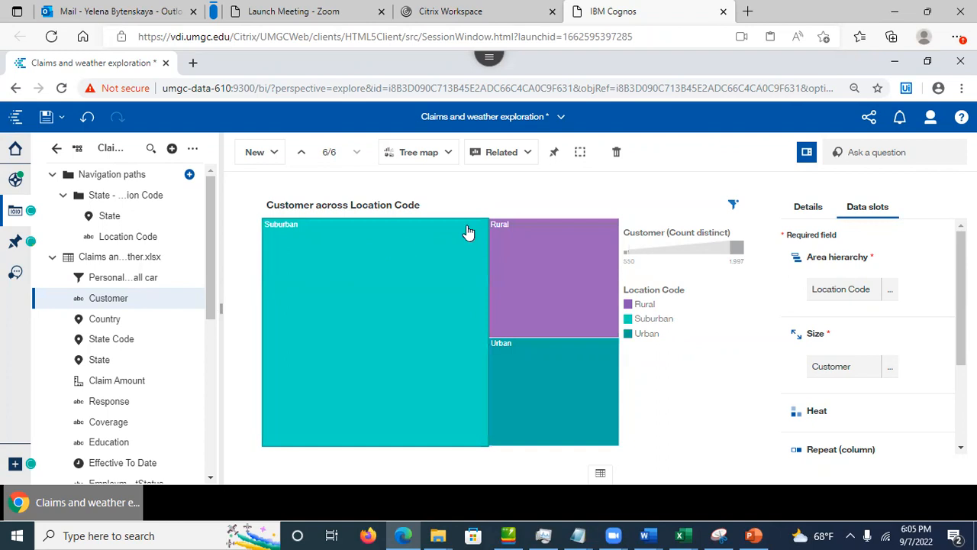
mouse_move(606, 375)
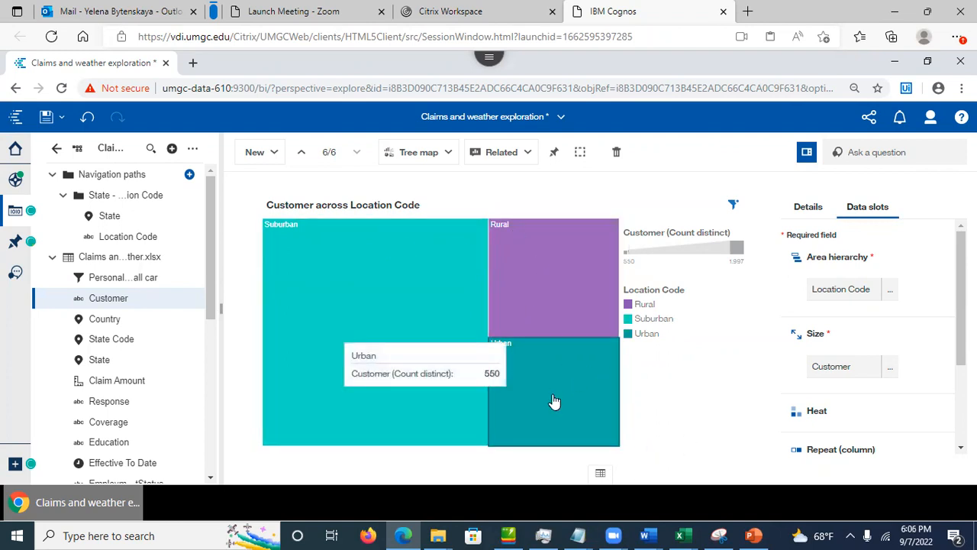
left_click(600, 472)
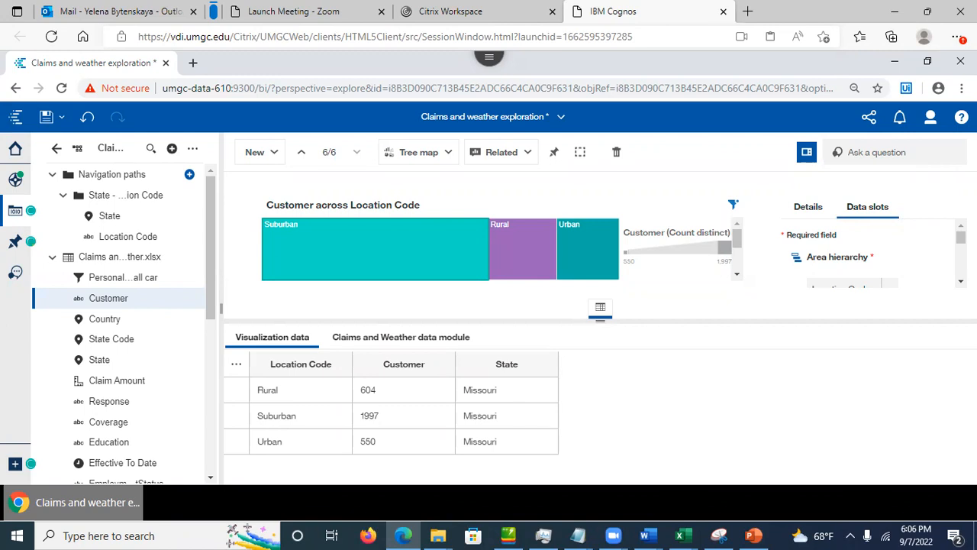
Step: Hide the data table and drill up from Suburban back to all five states
scroll(871, 252, "down", 5)
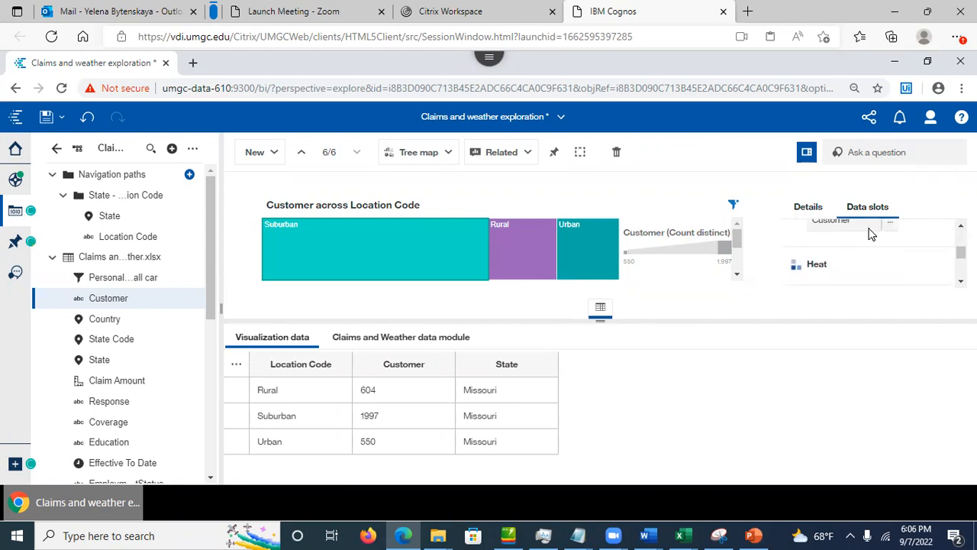
left_click(600, 309)
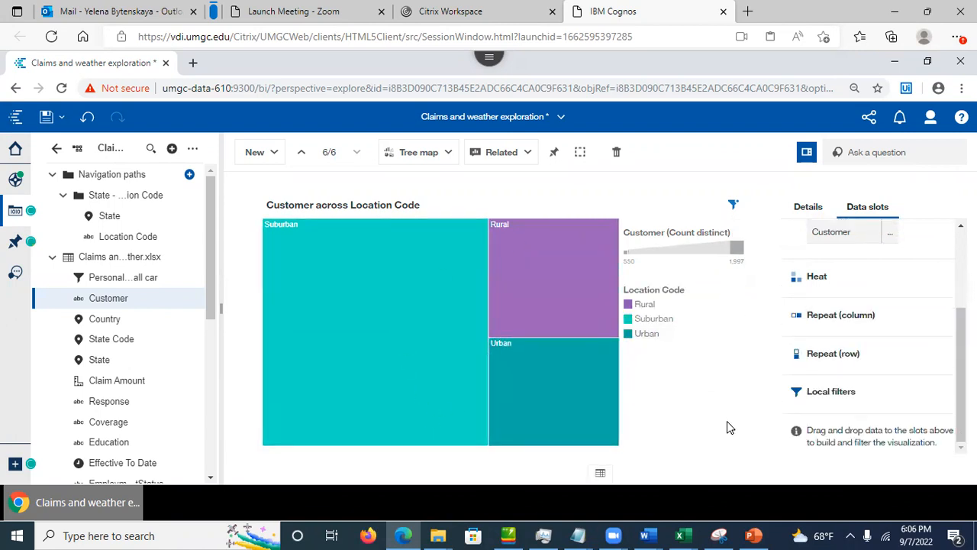
left_click(343, 300)
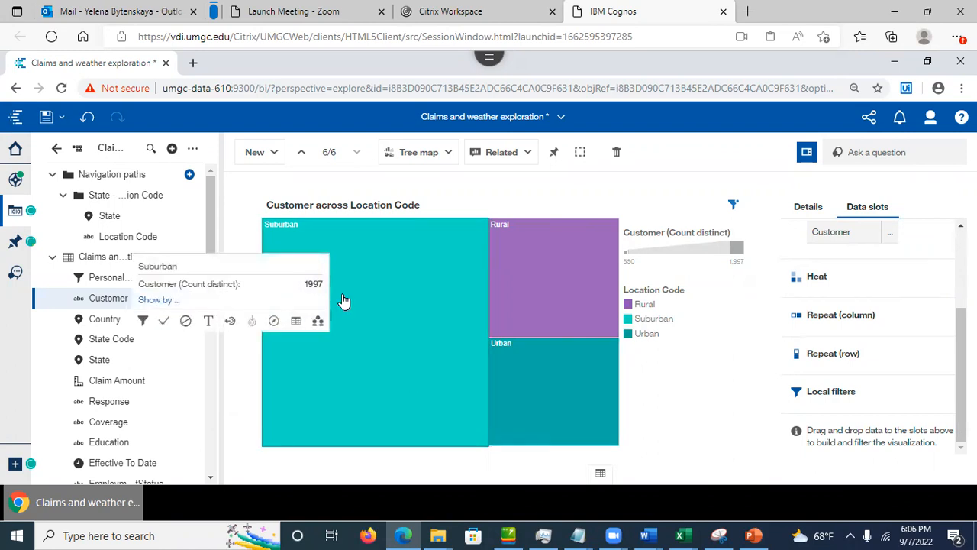
left_click(229, 322)
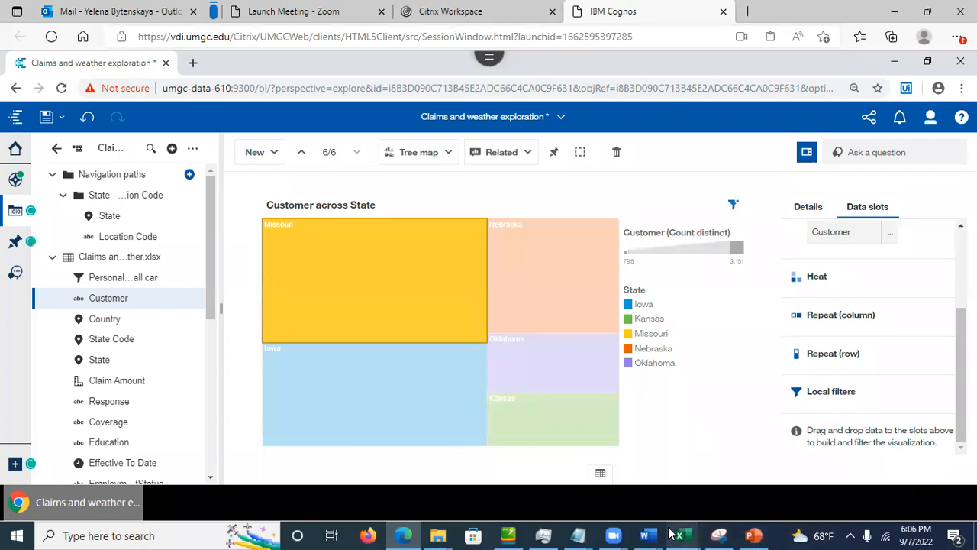
Step: Switch to PowerPoint and show slide 31, Navigation Path
left_click(754, 535)
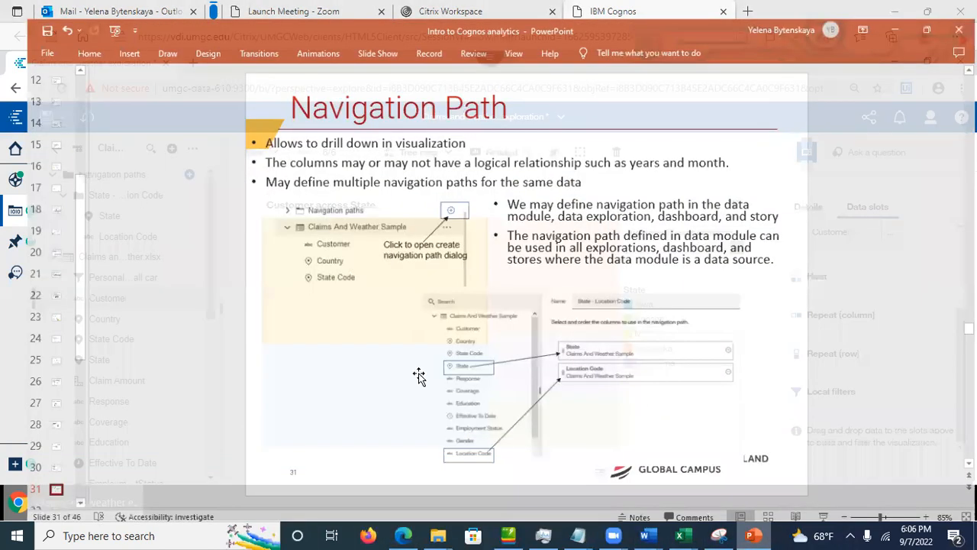
left_click(27, 504)
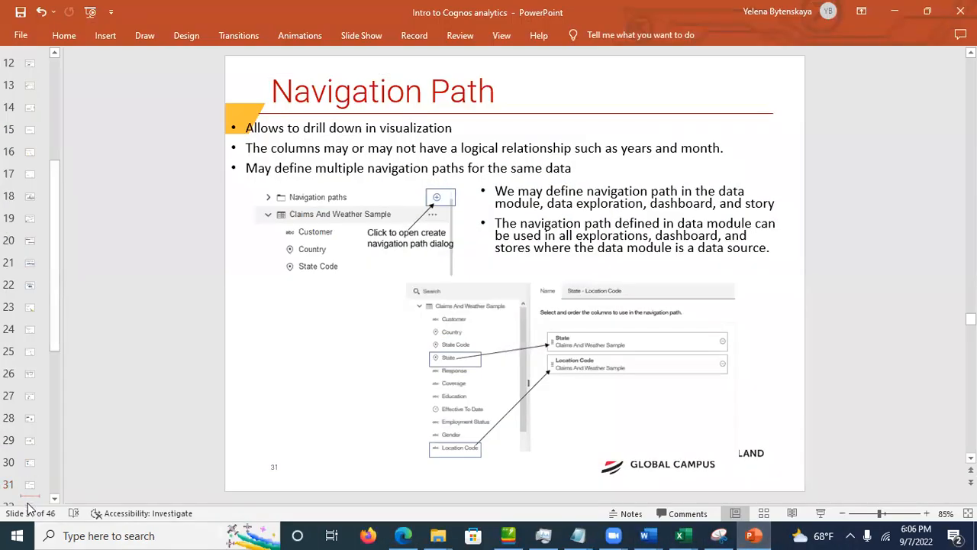
left_click(55, 498)
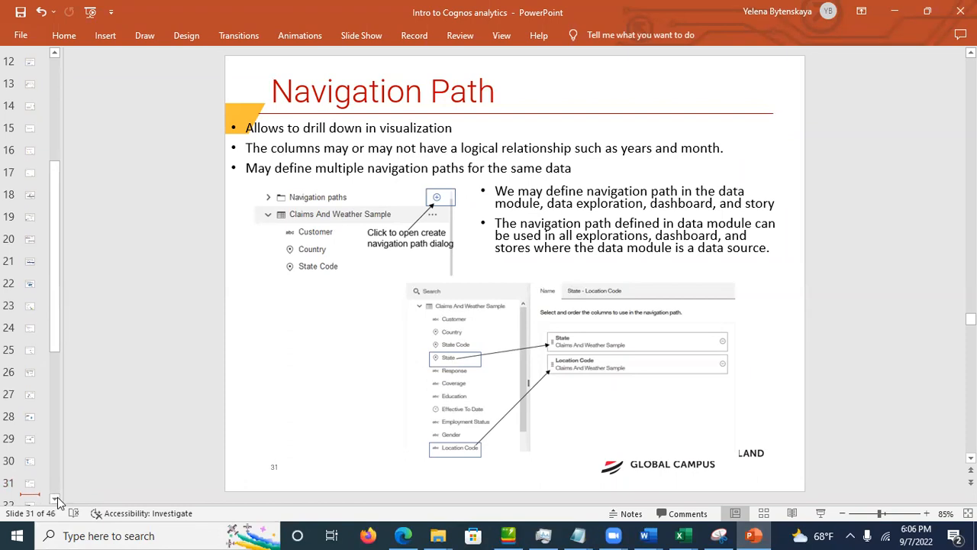
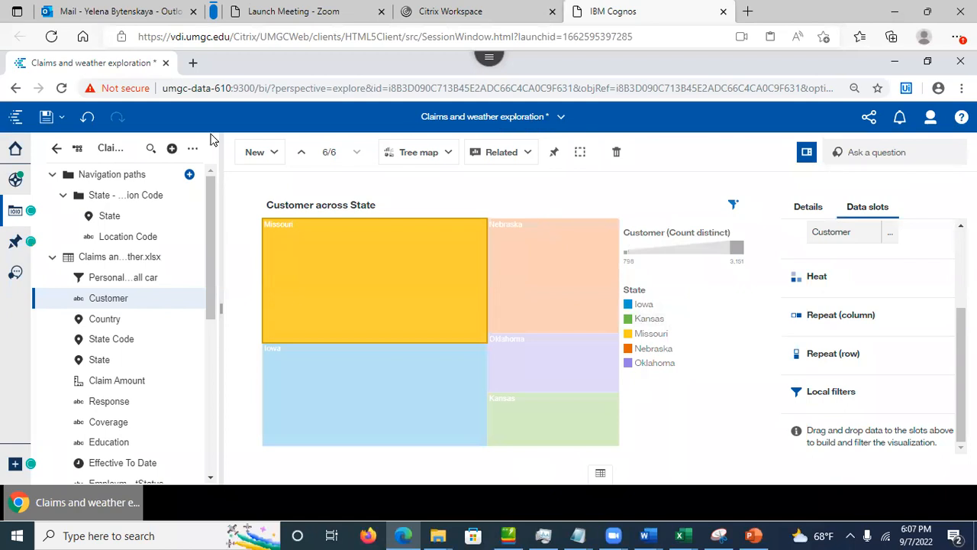
Step: Save the claims exploration and close it
left_click(46, 118)
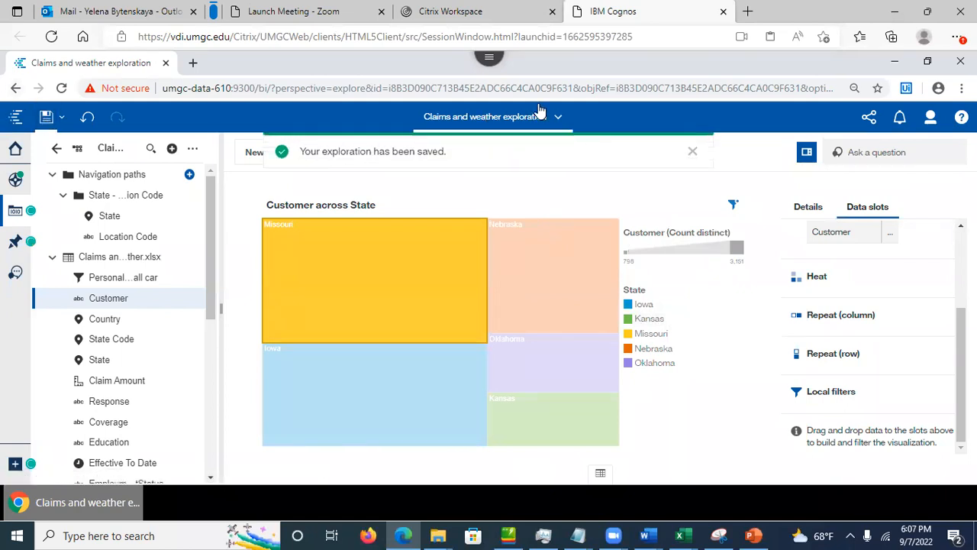
left_click(561, 119)
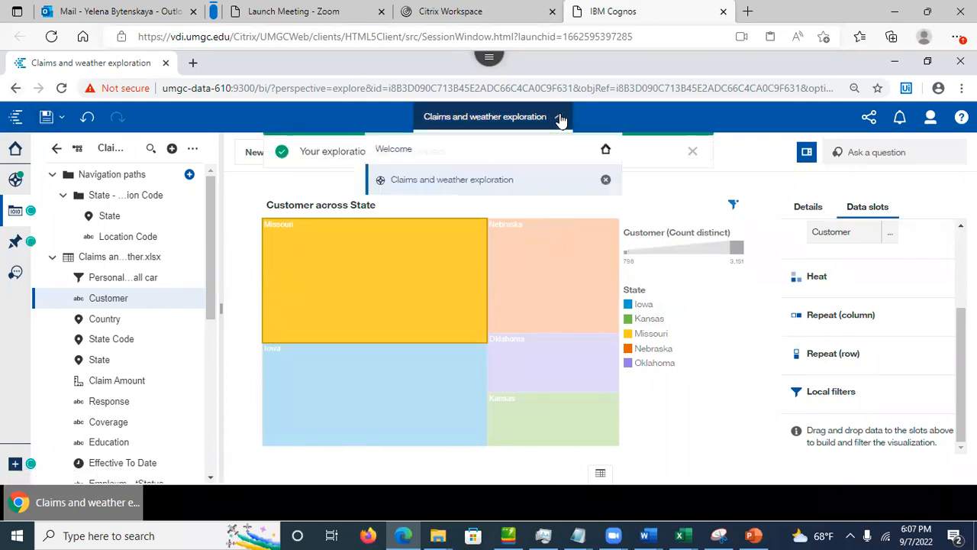
left_click(606, 182)
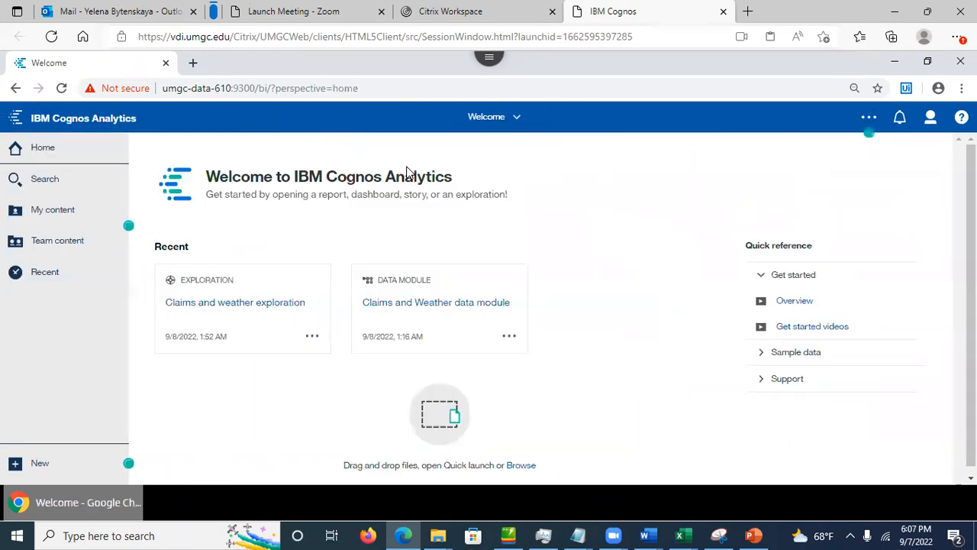
Step: Open the Claims and Weather data module, preview its claims table and bring up Monthly Premium Auto's actions
left_click(412, 300)
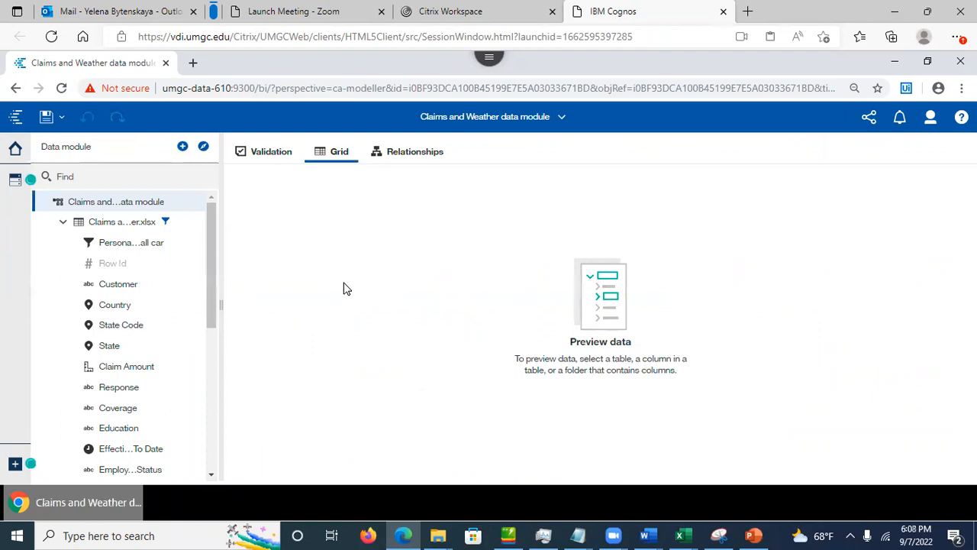
left_click(122, 222)
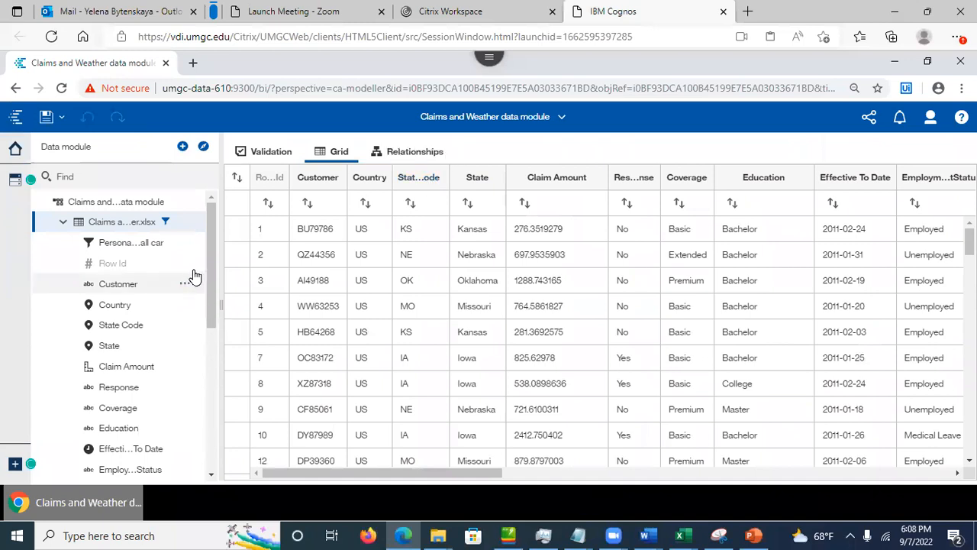
left_click_drag(210, 284, 218, 386)
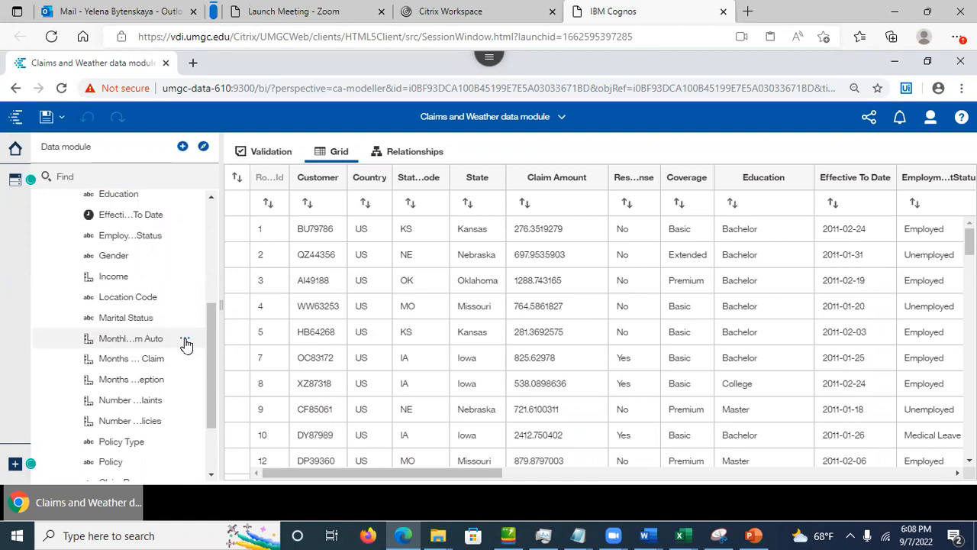
left_click(187, 341)
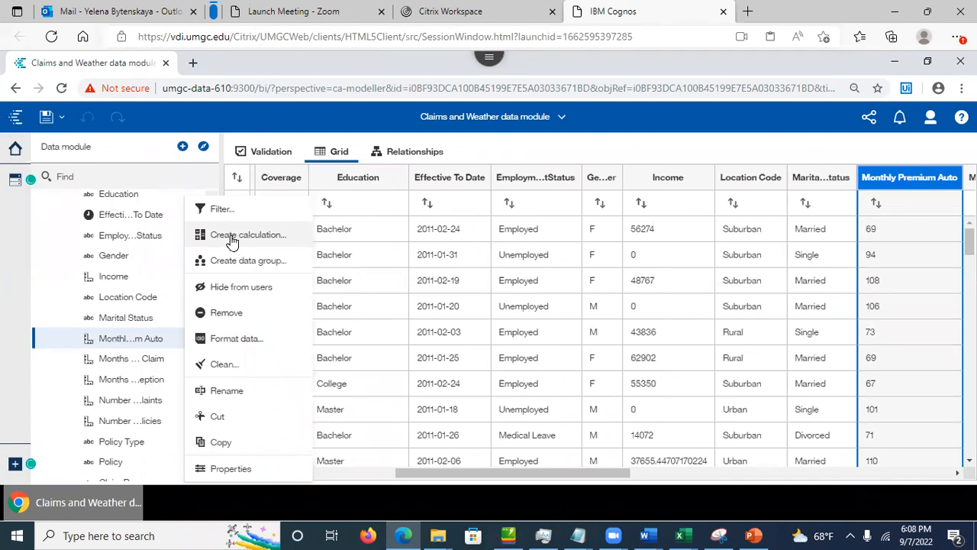
Step: Start a calculation from Monthly Premium Auto with expression Monthly_Premium_Auto*12 in the full editor
left_click(230, 235)
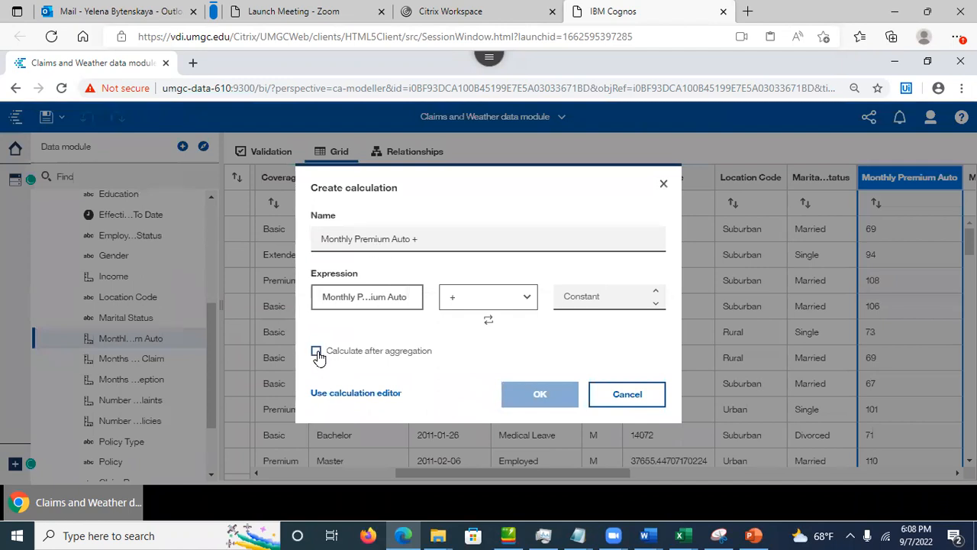
left_click(352, 394)
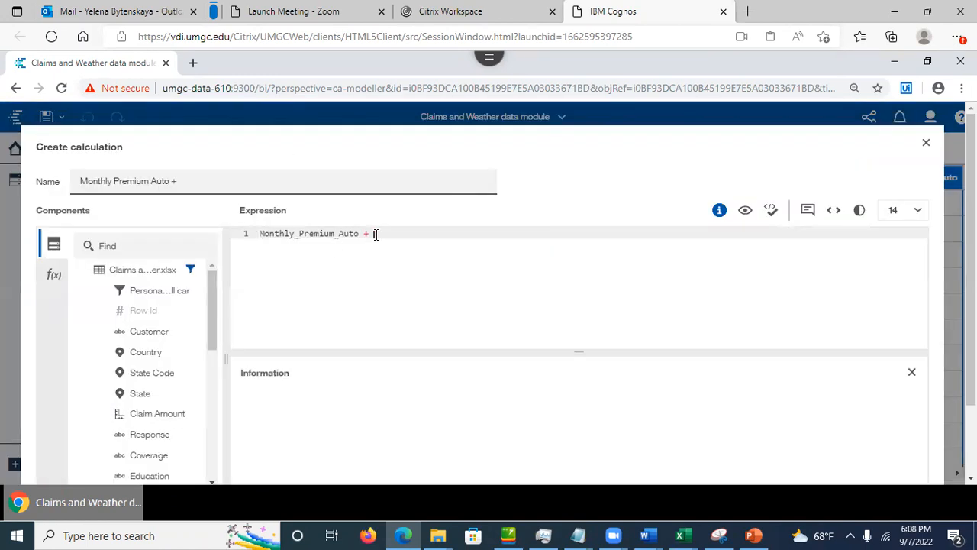
left_click_drag(373, 233, 242, 232)
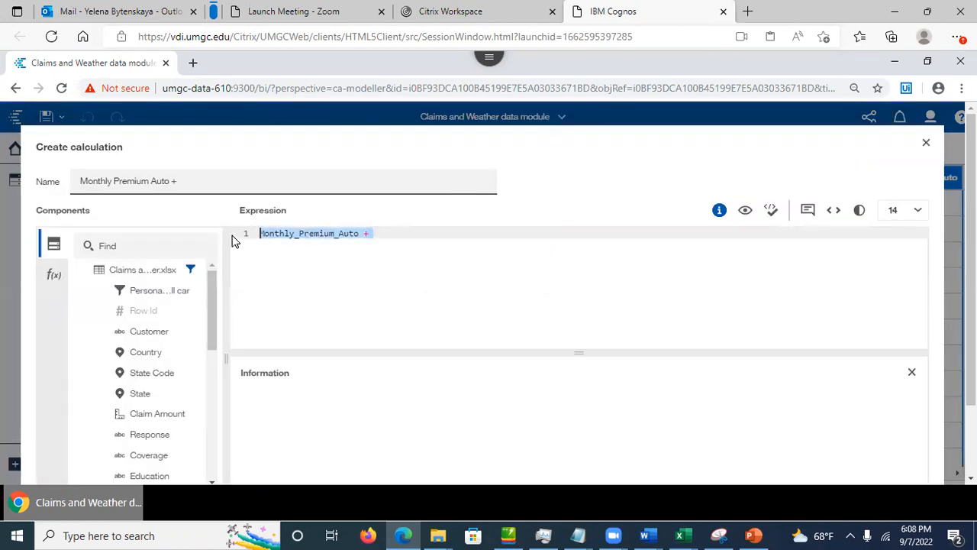
key("BackSpace")
left_click_drag(213, 319, 215, 389)
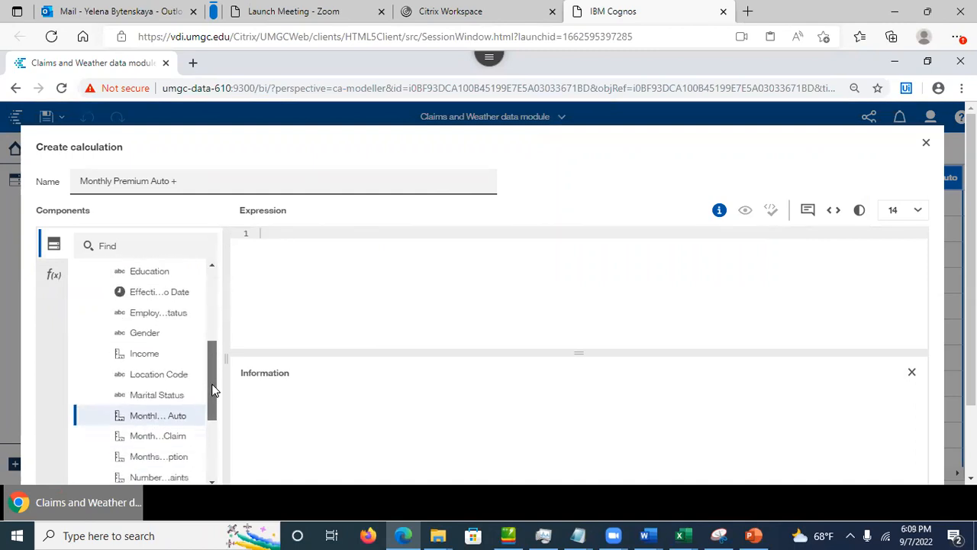
left_click_drag(149, 417, 272, 270)
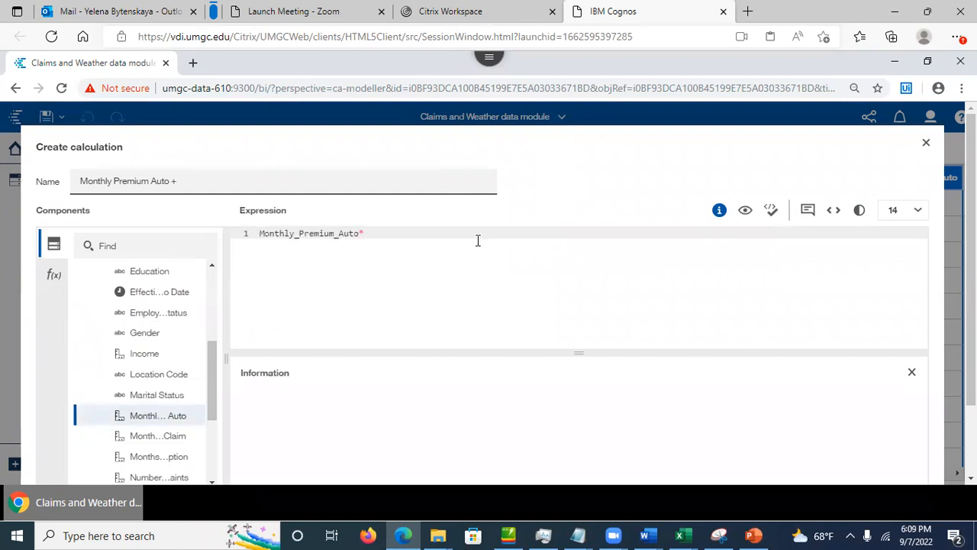
Step: Name the calculation Annual Premium Auto, validate it and create it
left_click(321, 181)
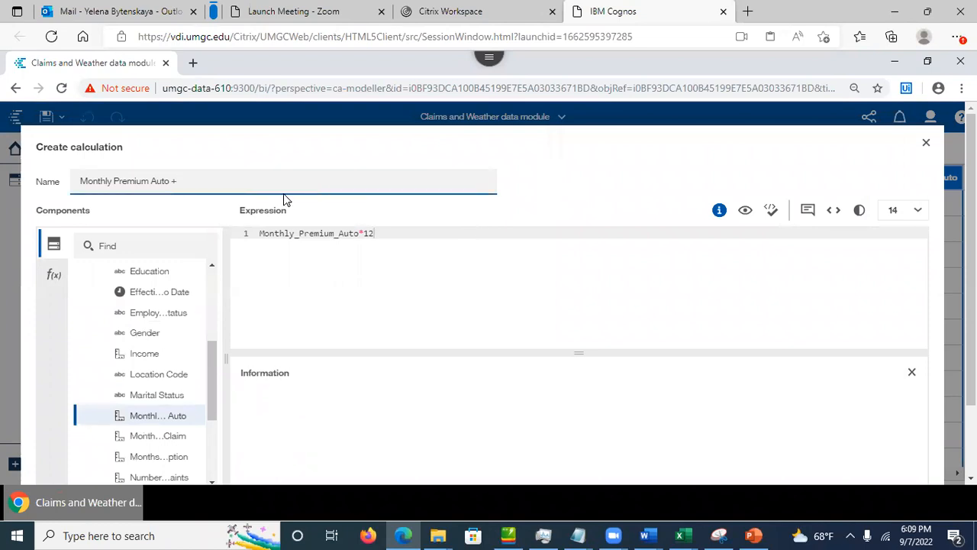
left_click_drag(111, 179, 47, 184)
type("Ann")
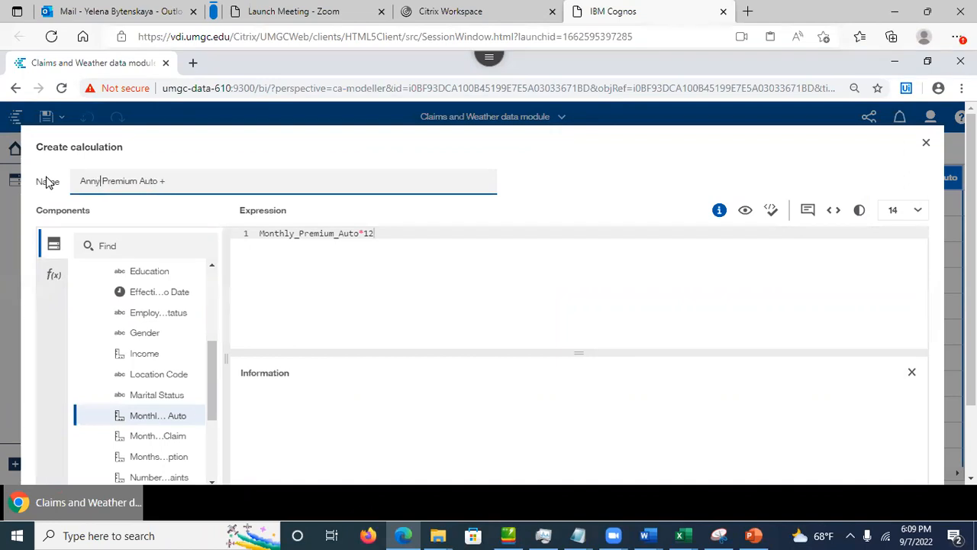
type("ual")
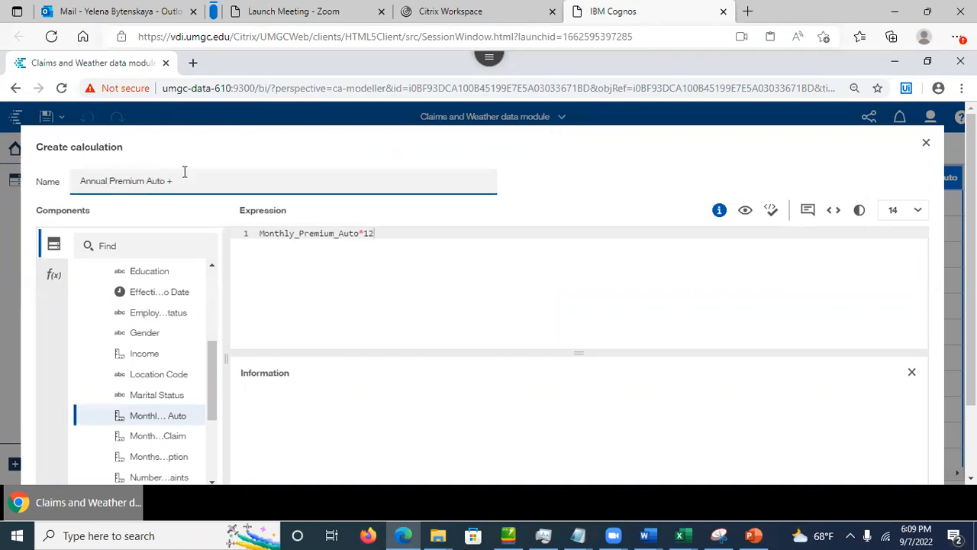
left_click(208, 179)
left_click(771, 210)
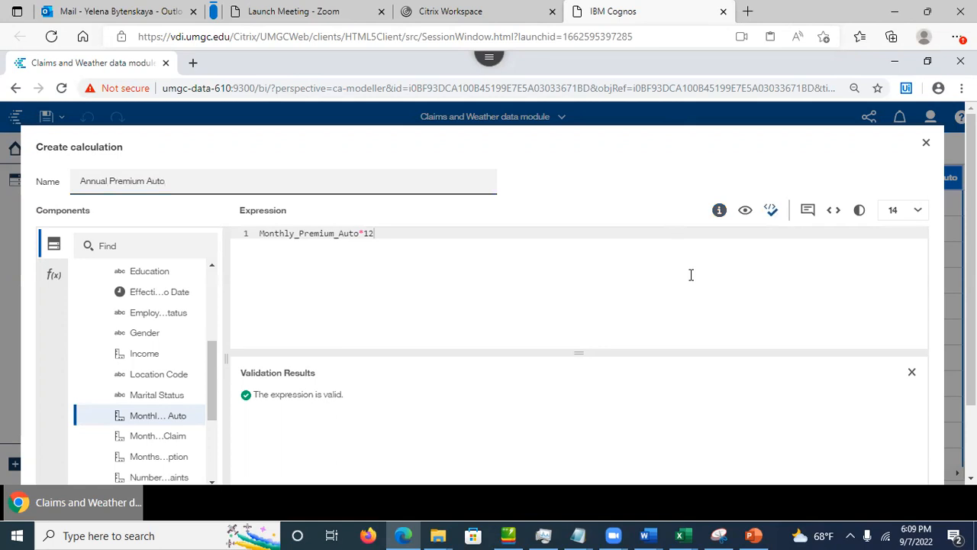
left_click_drag(971, 268, 971, 339)
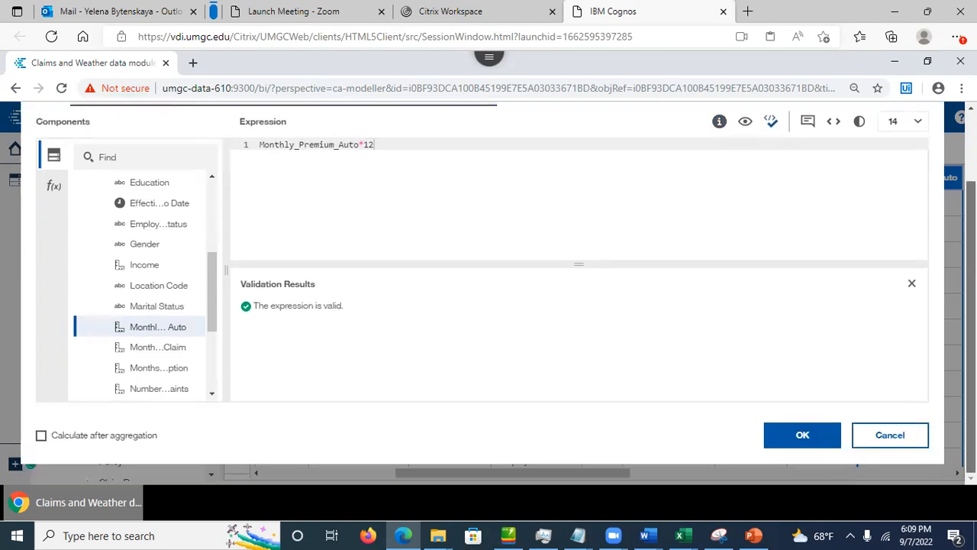
left_click(794, 441)
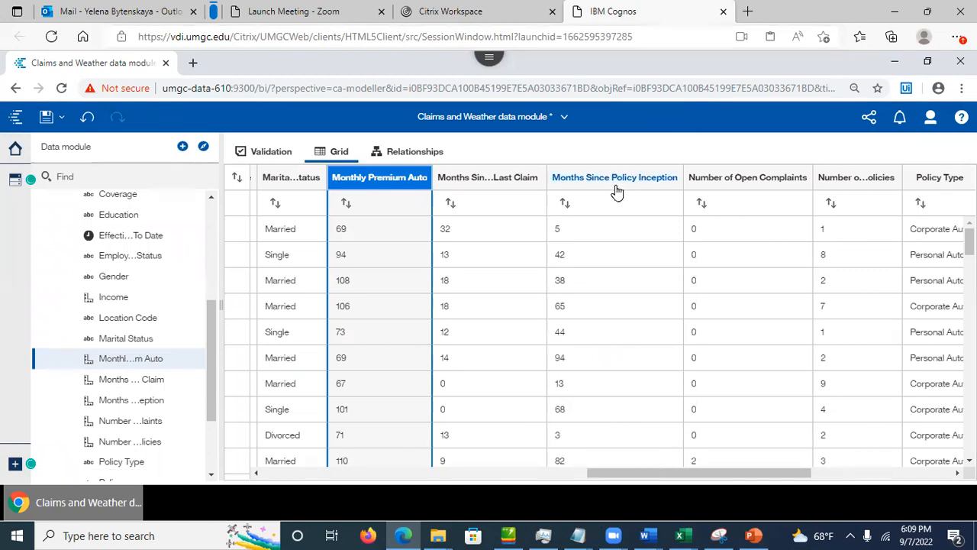
Step: Scroll the grid to the Annual Premium Auto column (828, 1128…) and search the fields for Income
left_click_drag(616, 479, 540, 499)
left_click_drag(596, 472, 471, 498)
left_click_drag(362, 495, 500, 497)
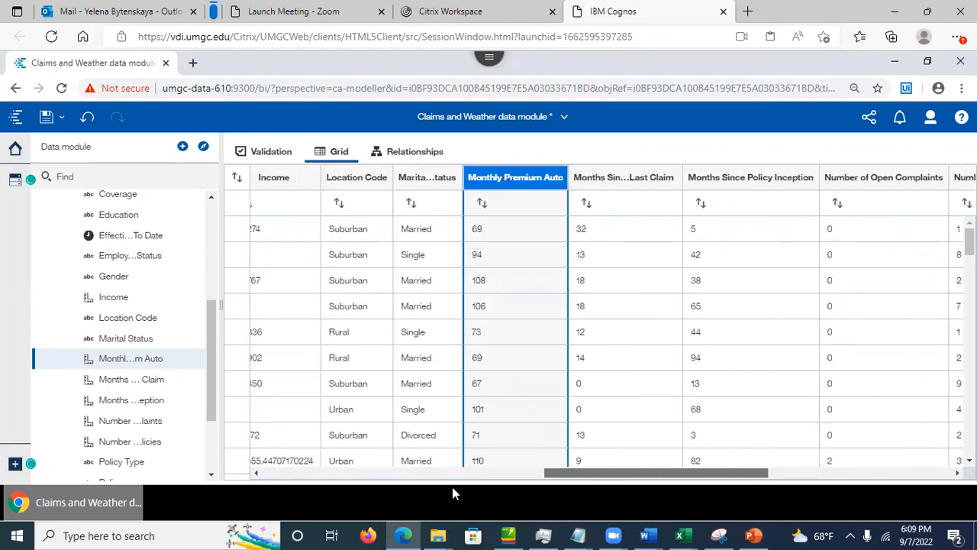
left_click_drag(396, 492, 394, 485)
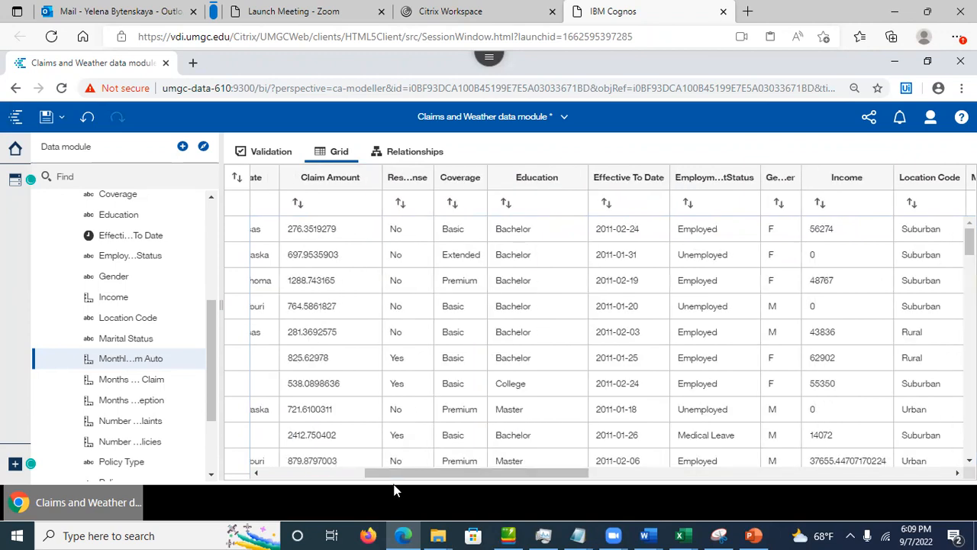
left_click_drag(260, 351, 589, 120)
left_click(589, 119)
left_click_drag(469, 470, 390, 495)
left_click_drag(321, 500, 277, 471)
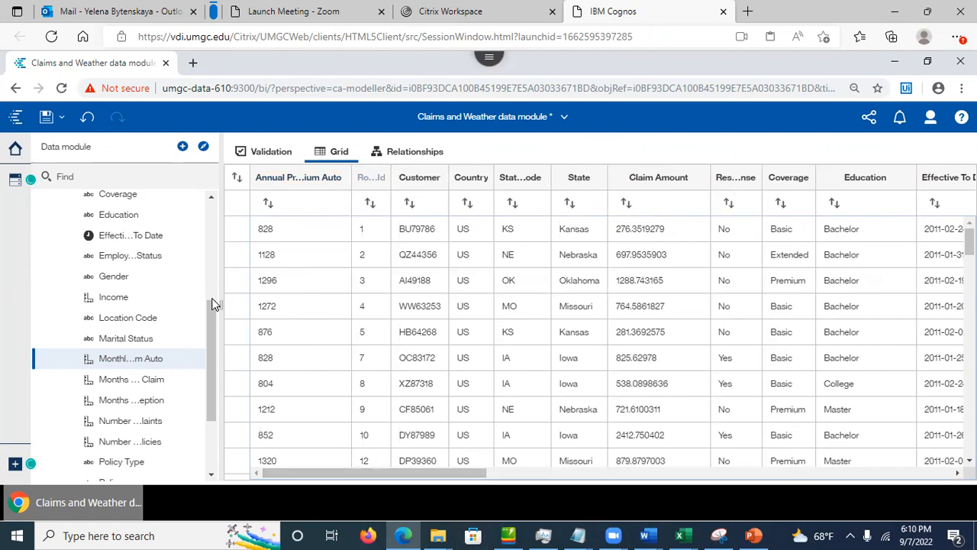
left_click(114, 181)
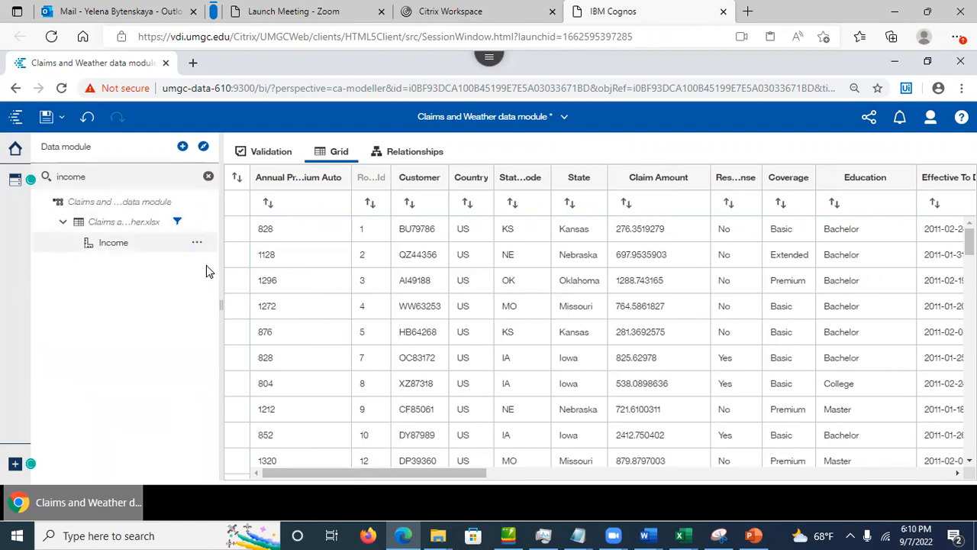
Step: Start a calculation from Income in the full editor, replacing the expression with the average function
right_click(197, 251)
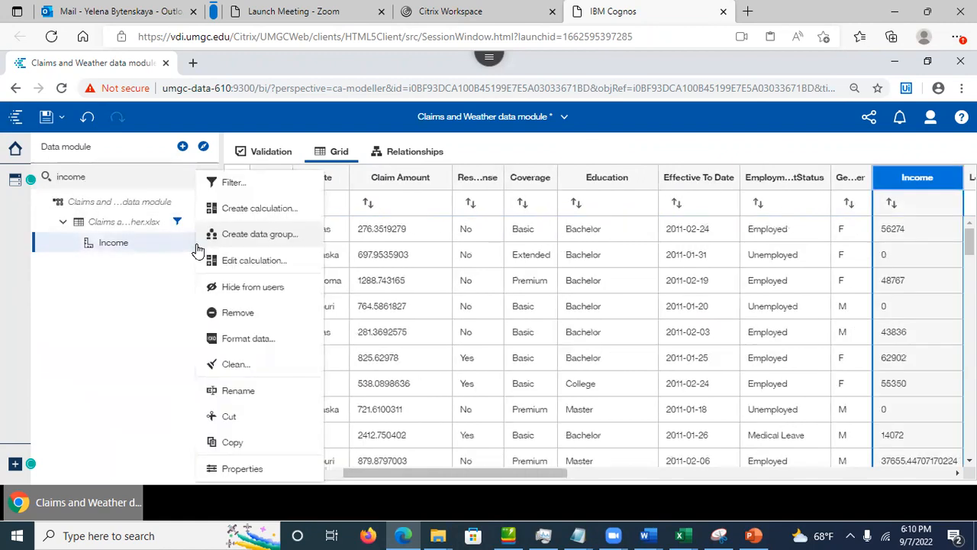
left_click(257, 209)
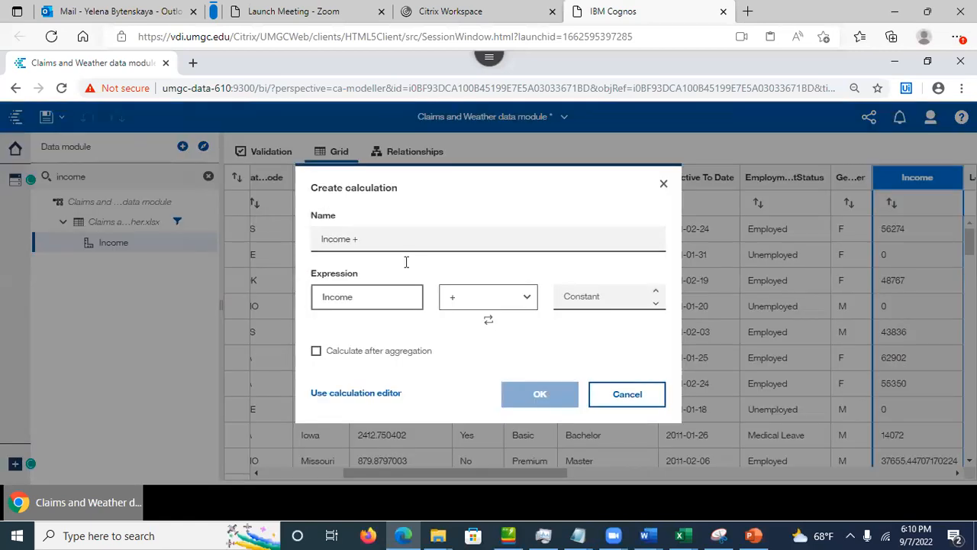
left_click(378, 394)
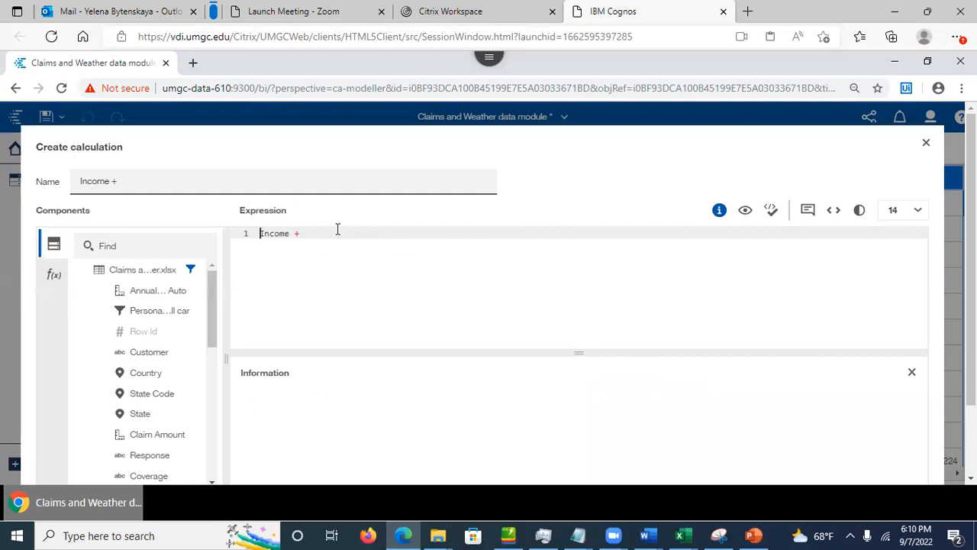
left_click_drag(305, 234, 244, 236)
key("BackSpace")
left_click(55, 276)
left_click(95, 295)
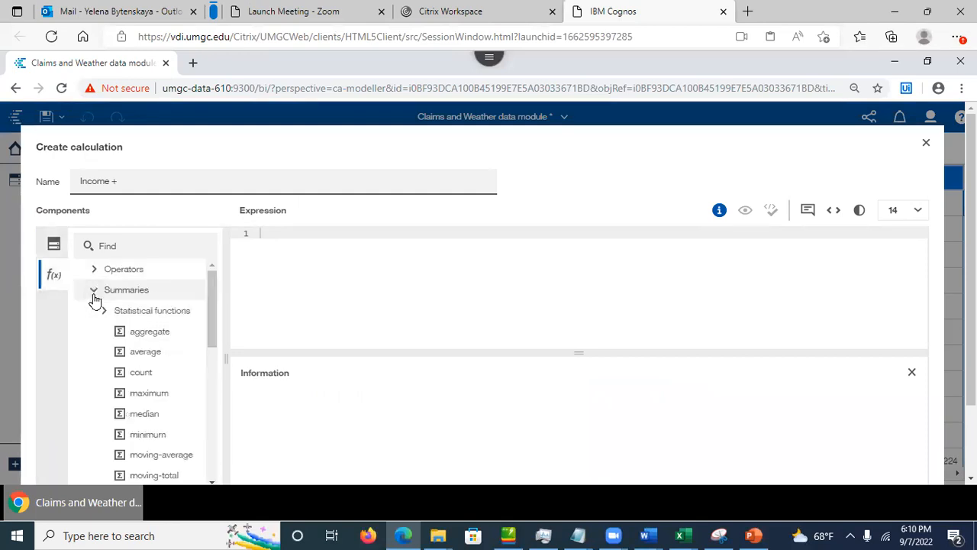
left_click_drag(144, 351, 258, 233)
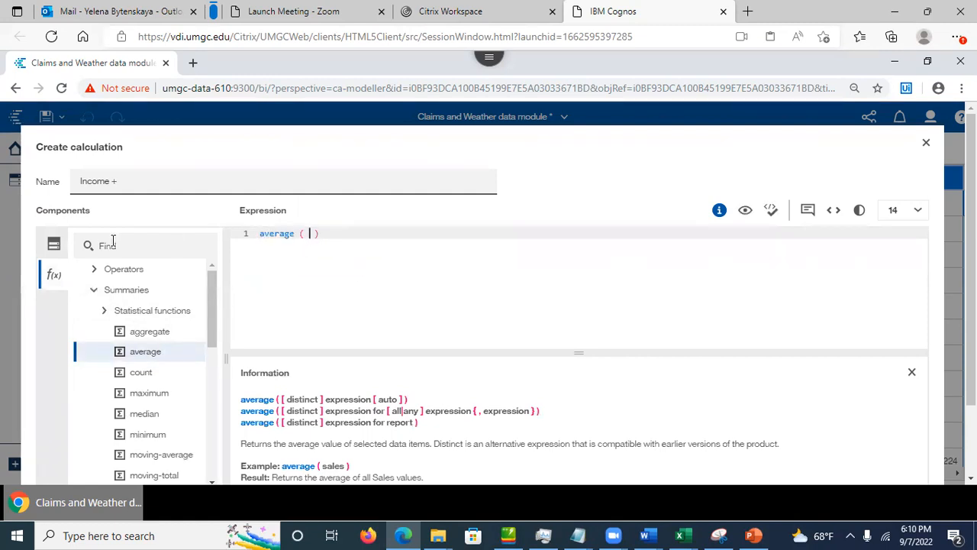
Step: Build the expression average(Income for State_Code) and validate it
left_click(54, 246)
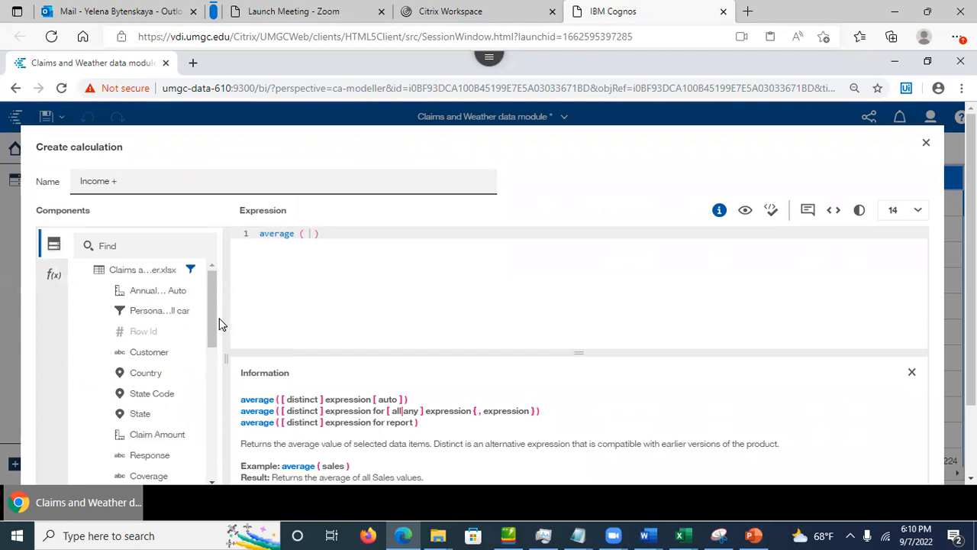
left_click_drag(212, 339, 309, 236)
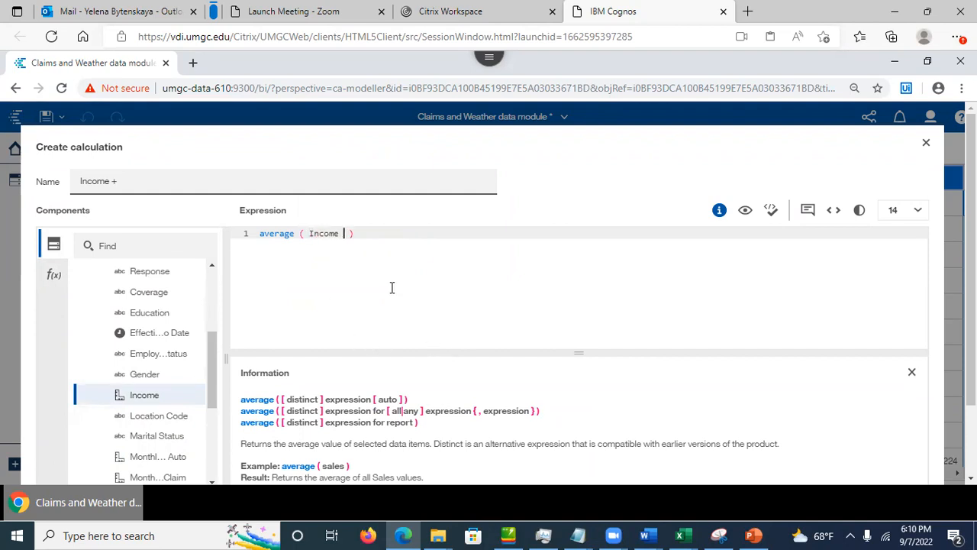
type("for")
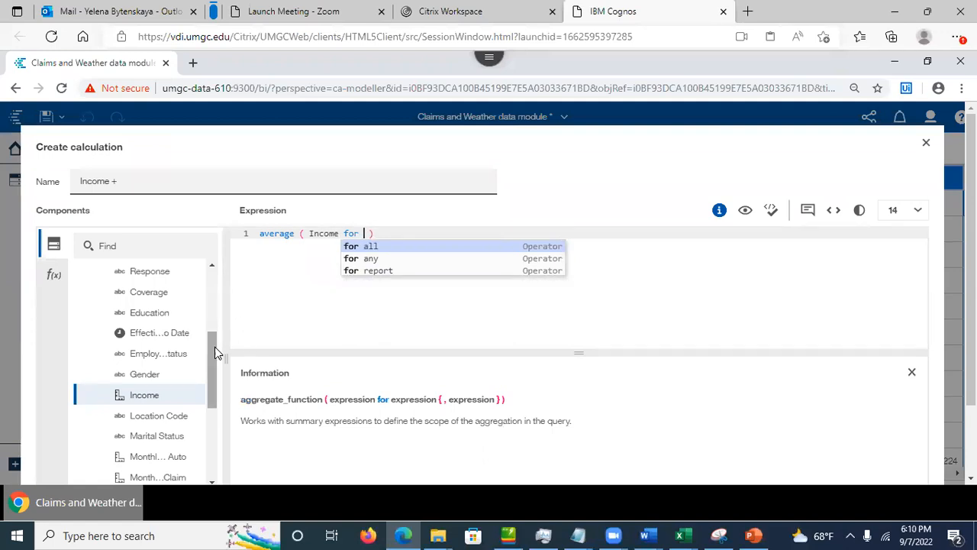
left_click_drag(213, 353, 209, 312)
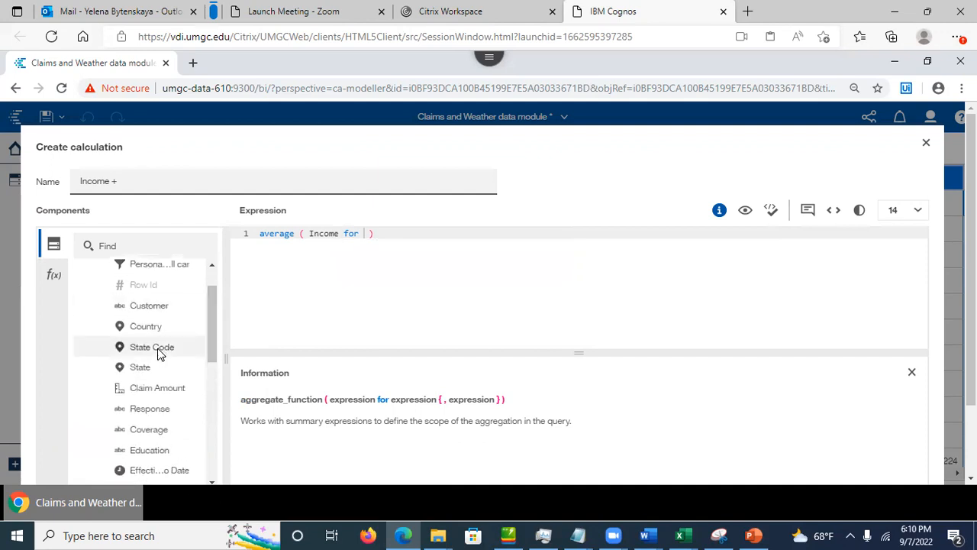
left_click_drag(147, 349, 364, 233)
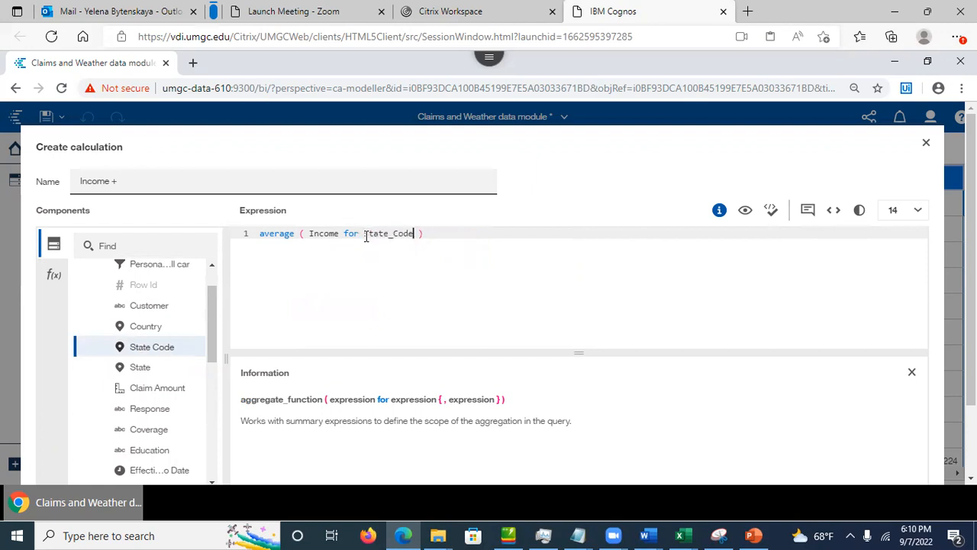
left_click(274, 248)
left_click(770, 218)
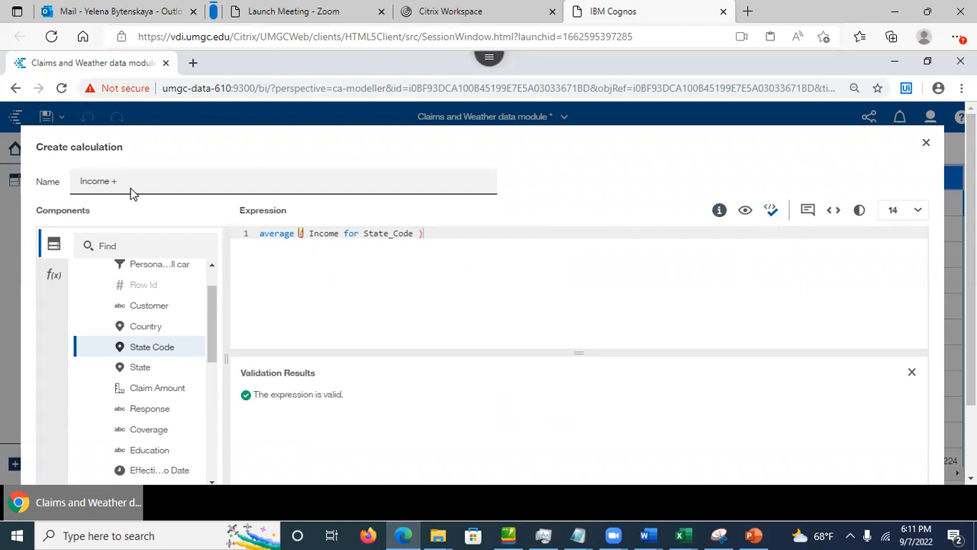
Step: Name the calculation AverageIncomeByState and save it
left_click_drag(145, 181, 54, 187)
type("AverageIn")
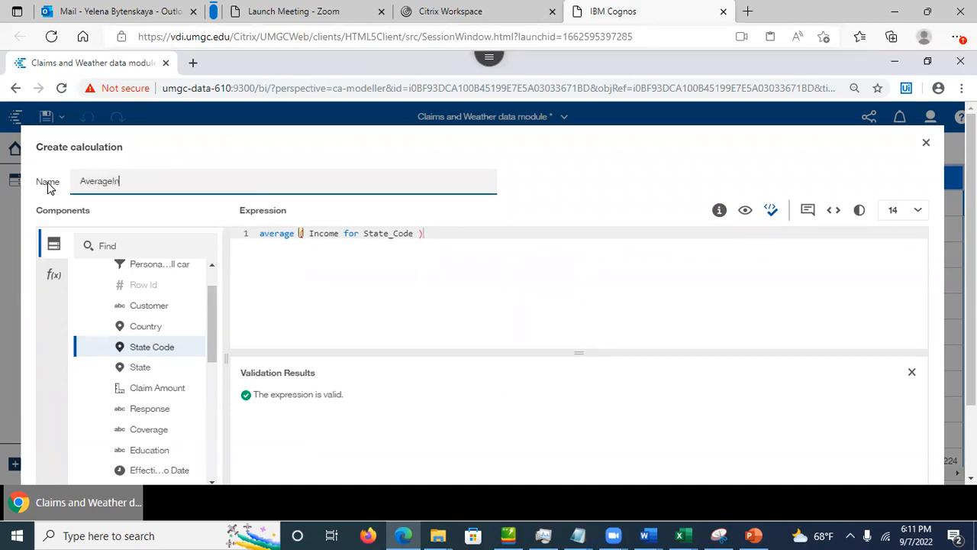
key("BackSpace")
key("BackSpace")
type("comeByState")
left_click(347, 285)
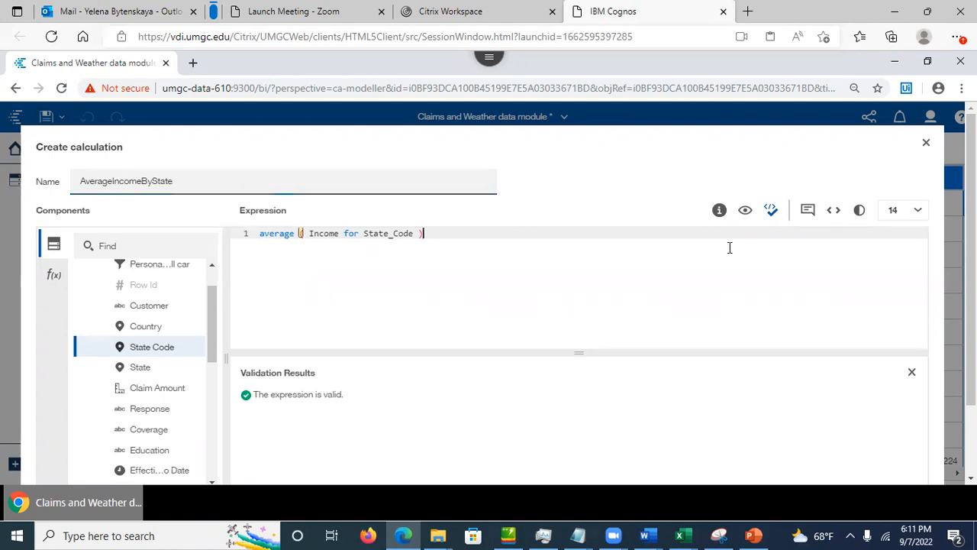
scroll(347, 285, "down", 2)
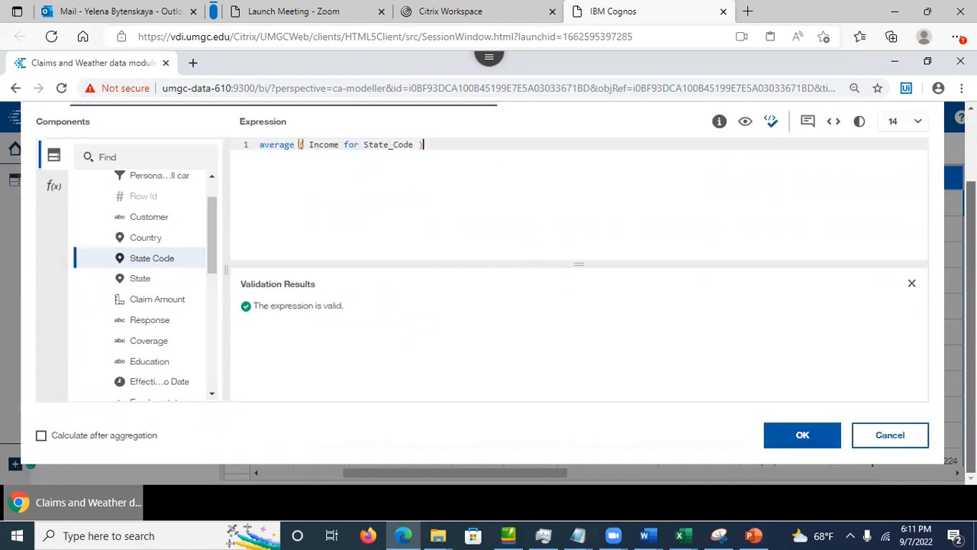
left_click(808, 437)
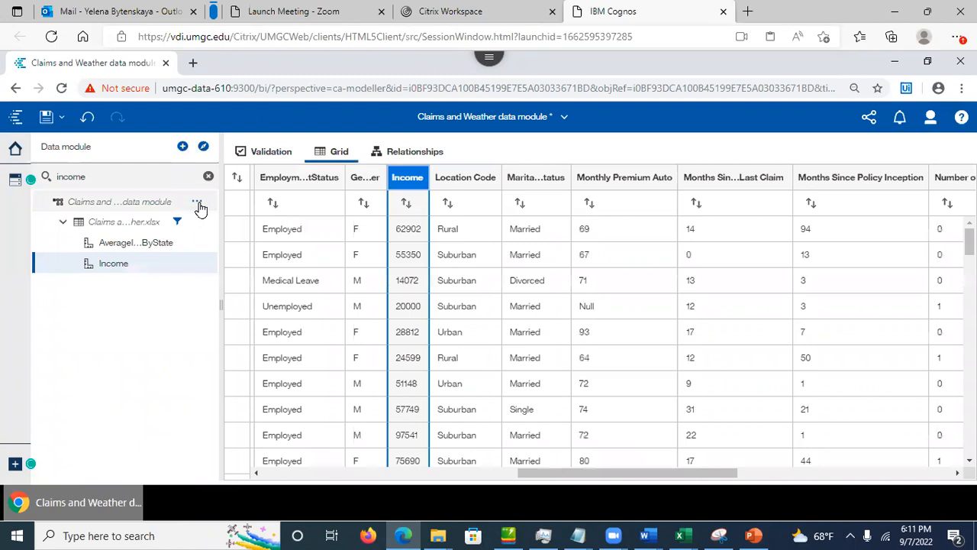
Step: Create a new calculation from the data module's menu and name it Average Income
left_click(198, 204)
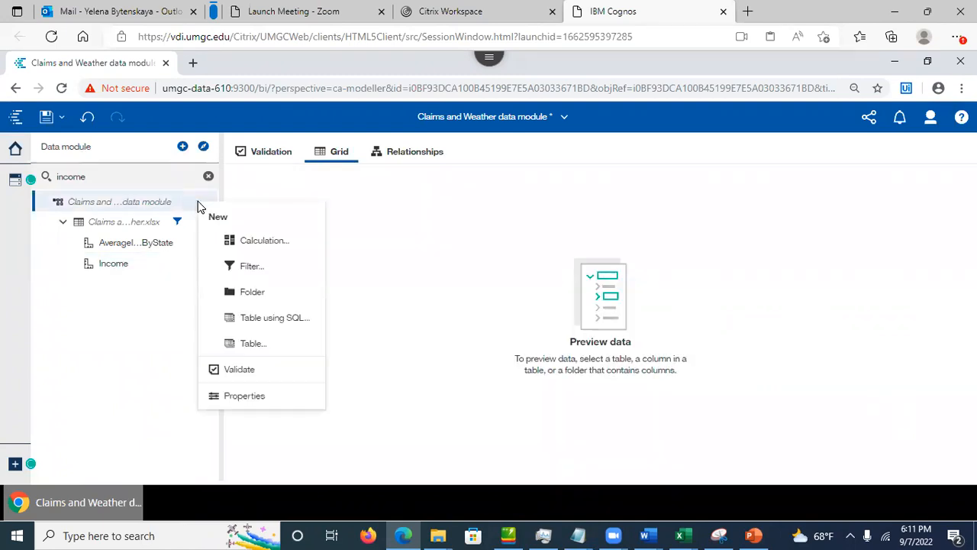
left_click(373, 223)
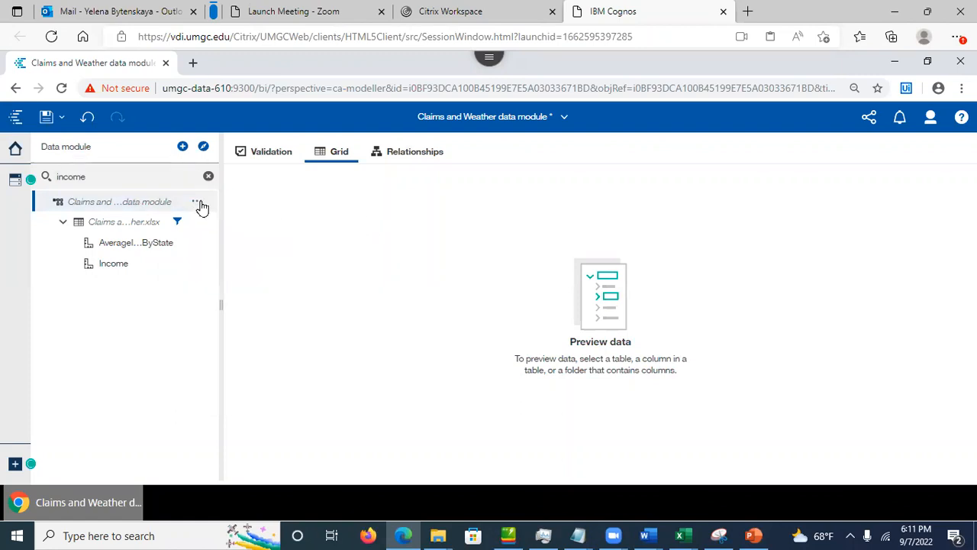
left_click(200, 202)
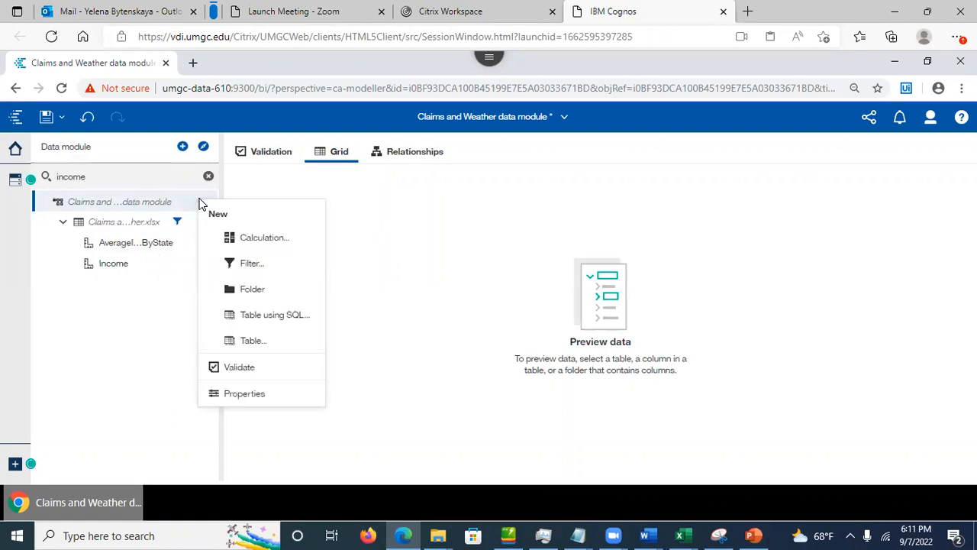
left_click(253, 239)
left_click_drag(164, 183, 78, 182)
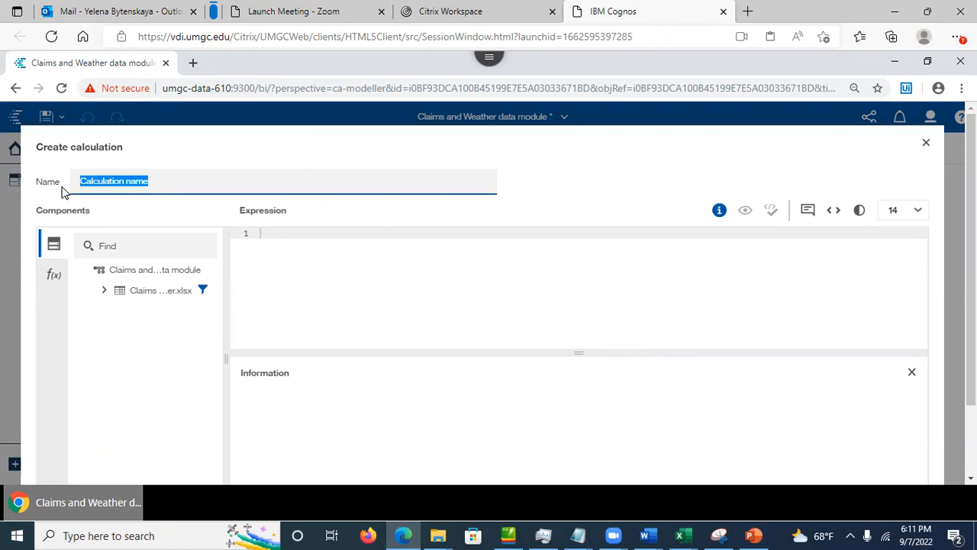
type("Avera")
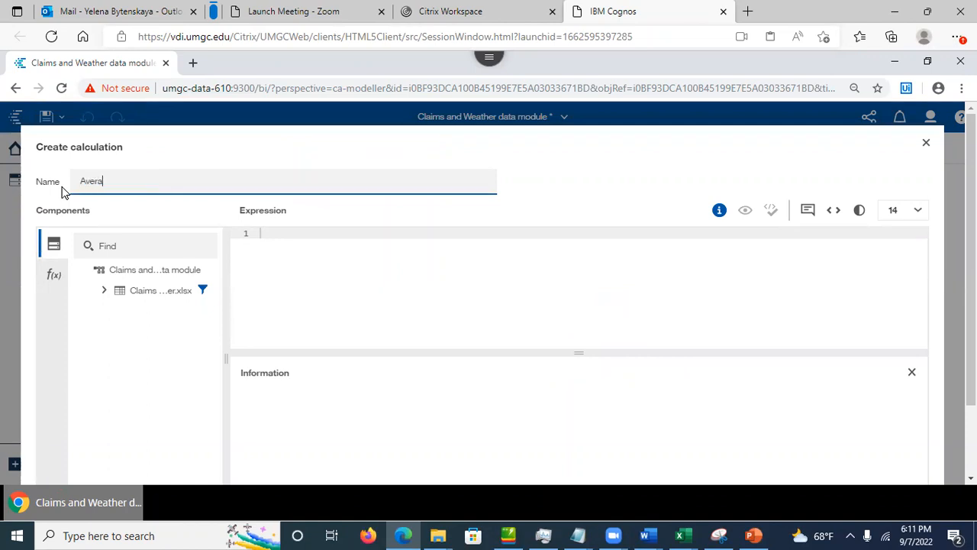
type("ge Income")
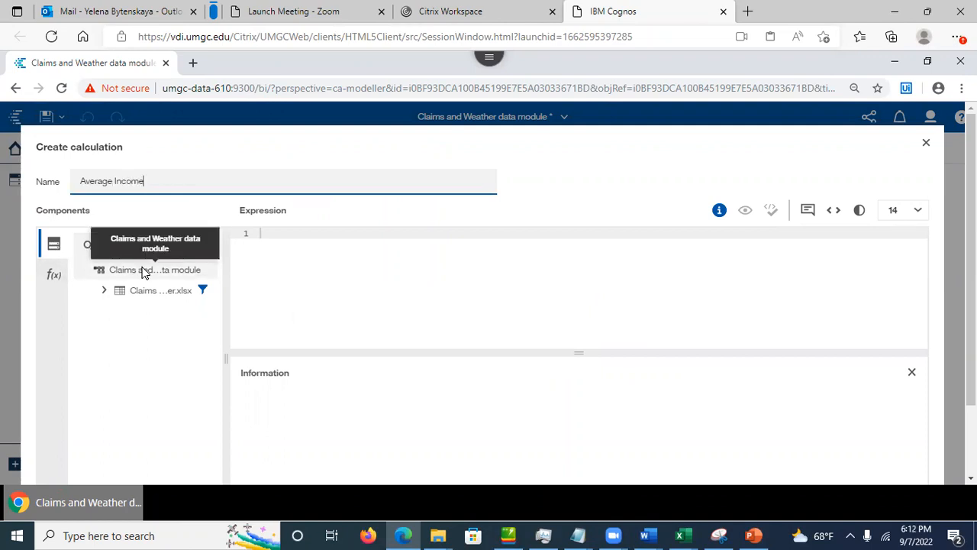
Step: Set the expression to average(PacificWestCampaign_Copy.Income) and validate it
left_click(105, 291)
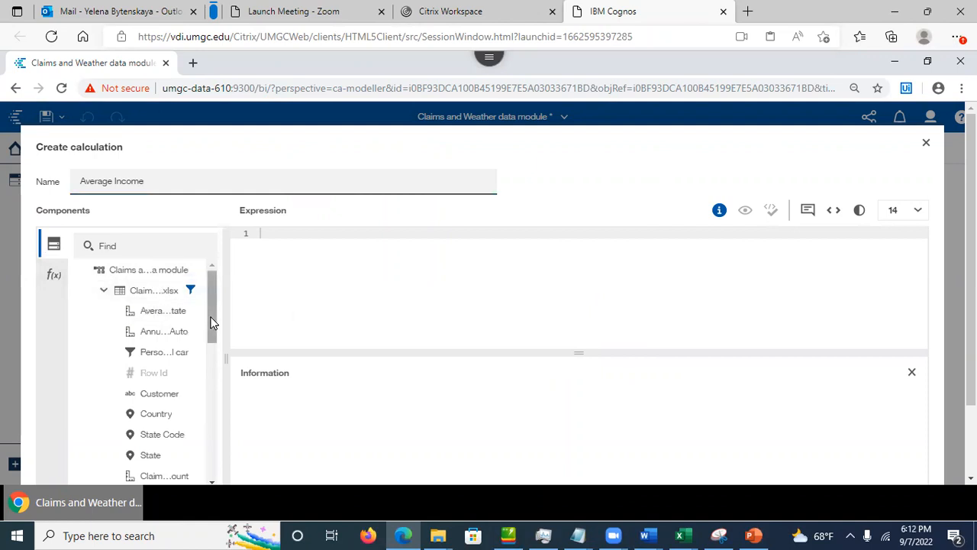
left_click(53, 275)
left_click(92, 289)
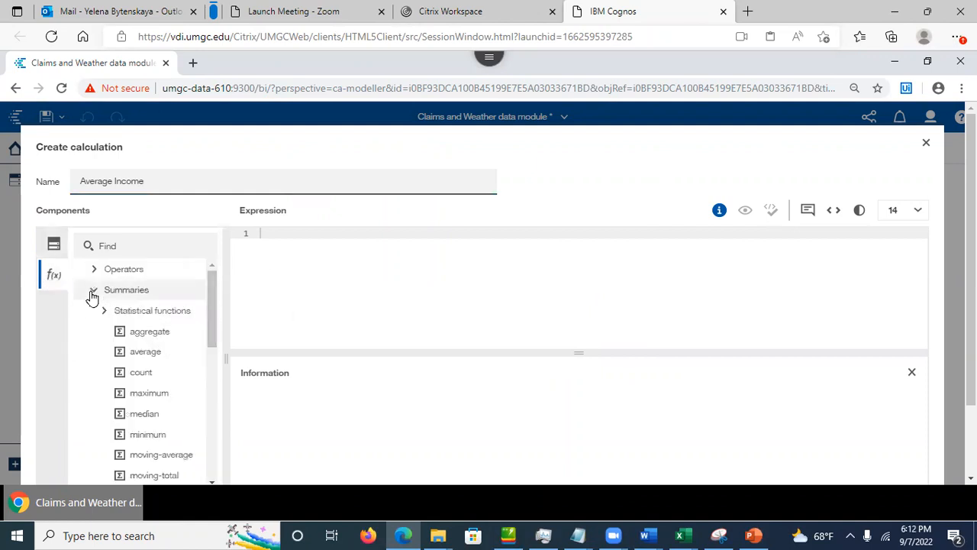
left_click_drag(134, 353, 316, 239)
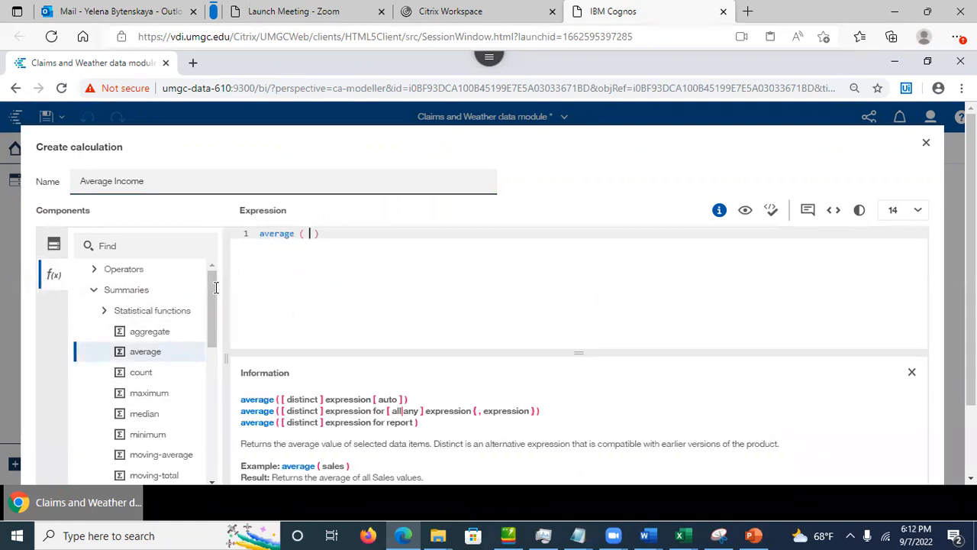
left_click(54, 248)
left_click_drag(216, 327, 224, 405)
left_click_drag(155, 387, 307, 236)
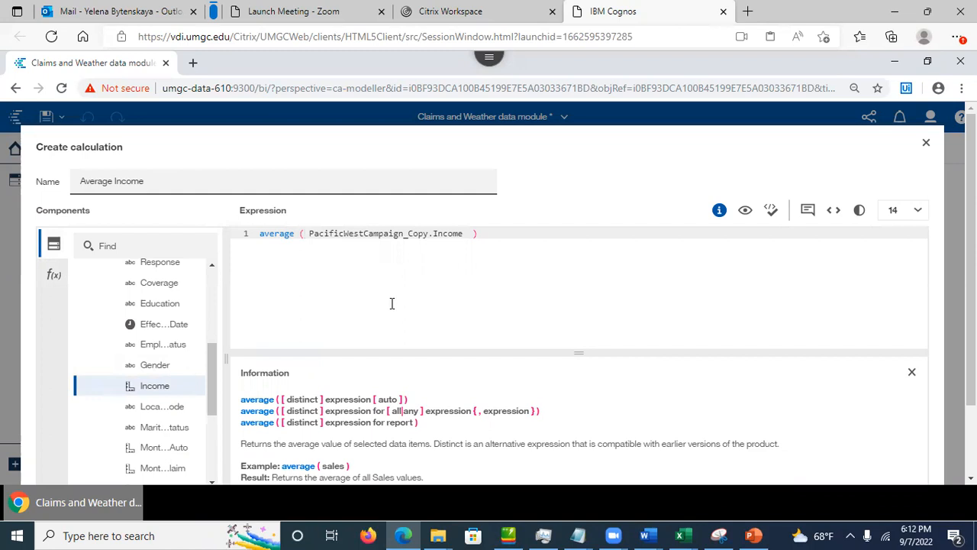
left_click(772, 214)
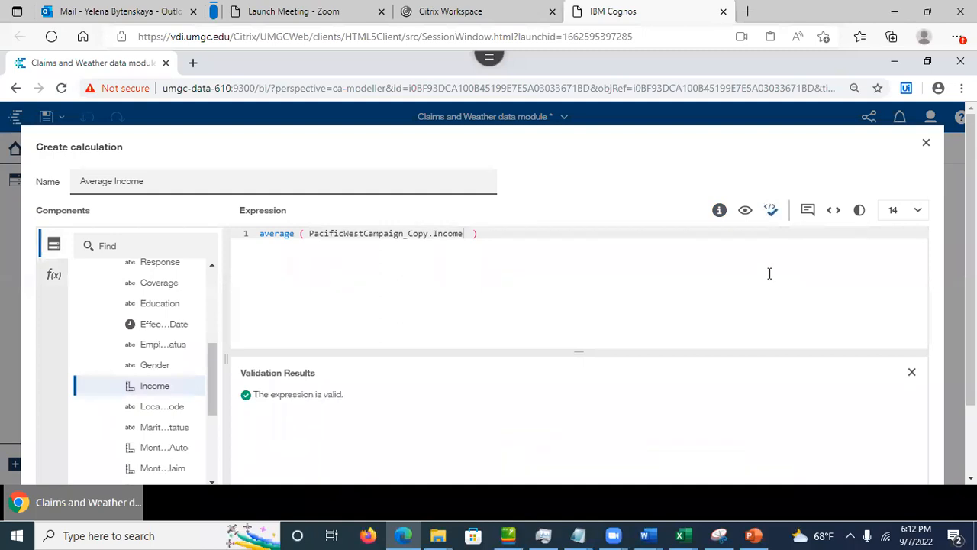
Step: Preview the Average Income results, then confirm the calculation into the data module
left_click(745, 216)
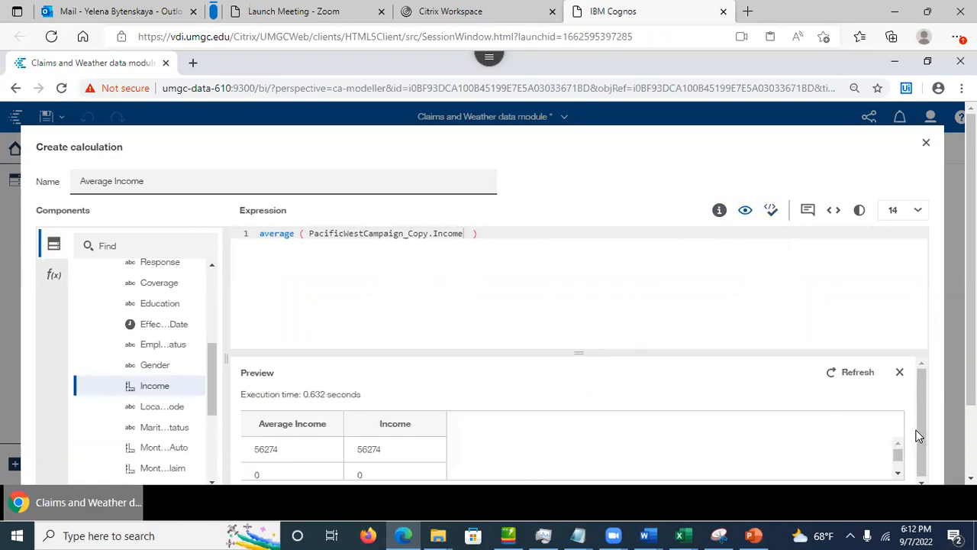
mouse_move(894, 454)
left_mouse_down()
mouse_move(903, 473)
mouse_move(895, 443)
left_mouse_up()
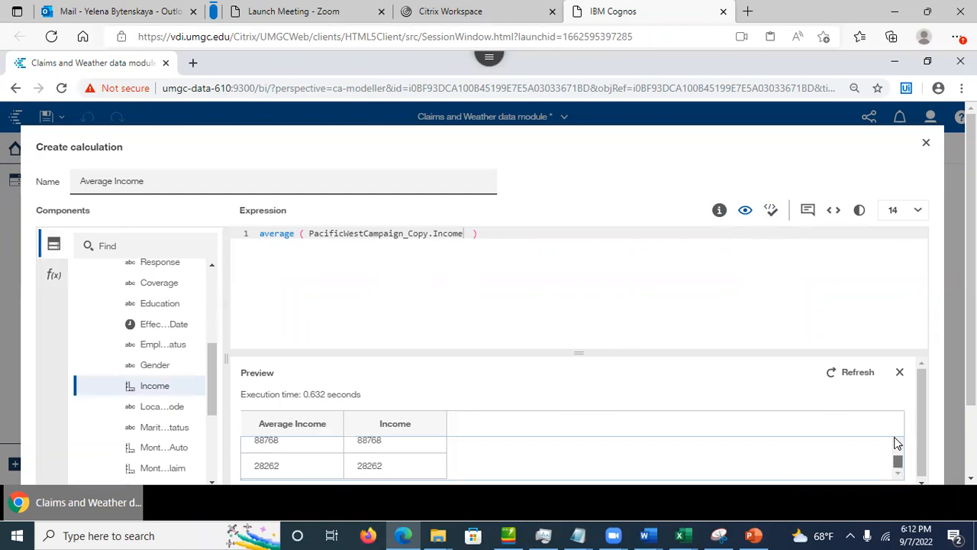
left_click(498, 233)
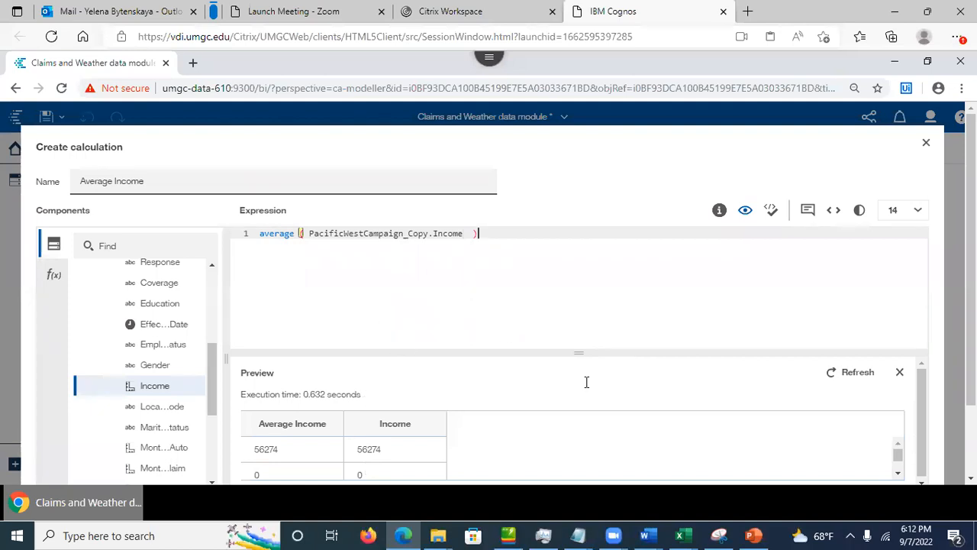
left_click_drag(971, 306, 971, 309)
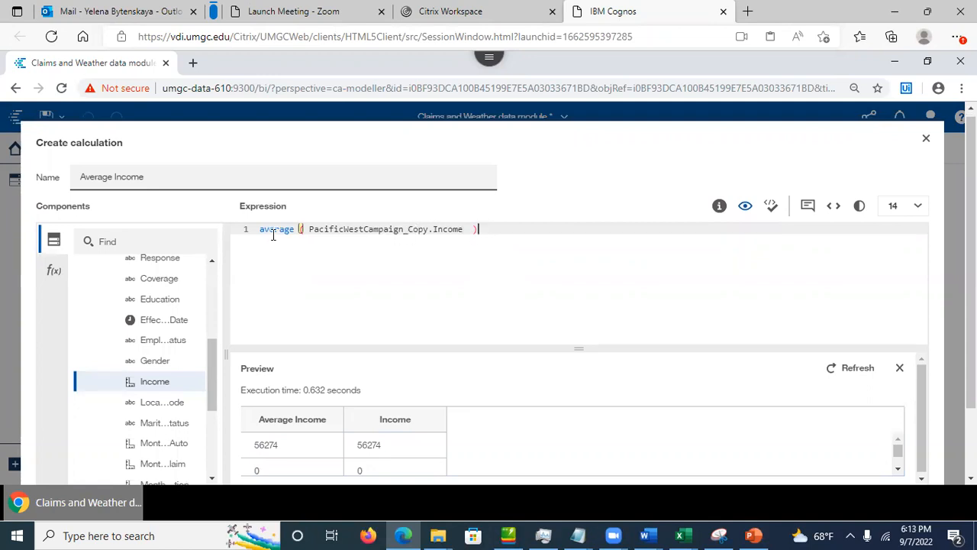
mouse_move(902, 449)
left_mouse_down()
mouse_move(908, 470)
mouse_move(898, 451)
left_mouse_up()
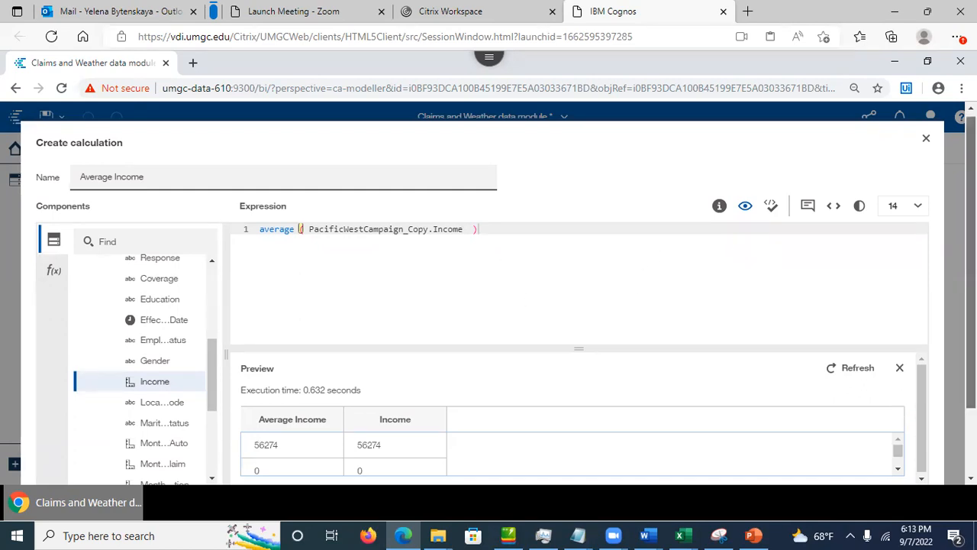
left_click_drag(971, 305, 971, 382)
left_click(817, 433)
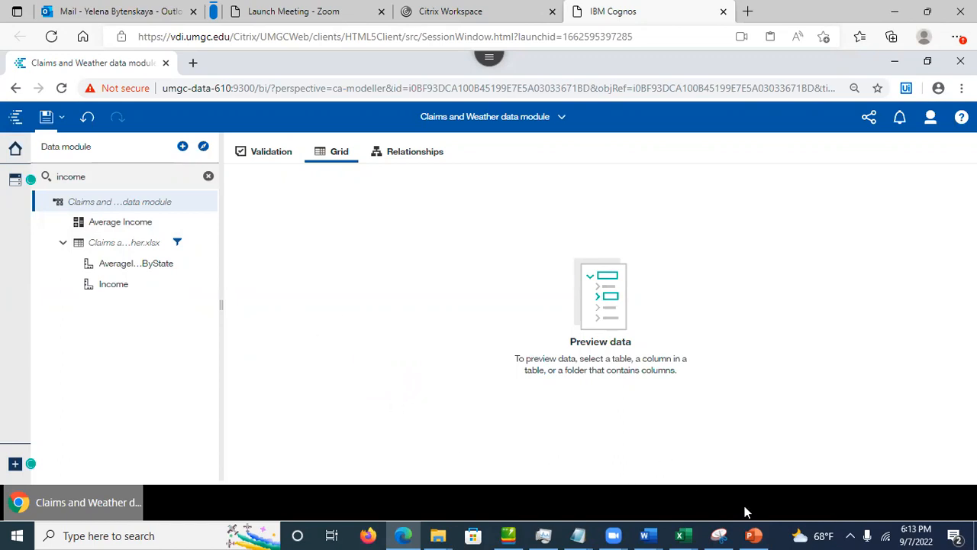
Step: Show PowerPoint slide 34, Data Group for Numeric Variable, then return to Cognos
left_click(754, 535)
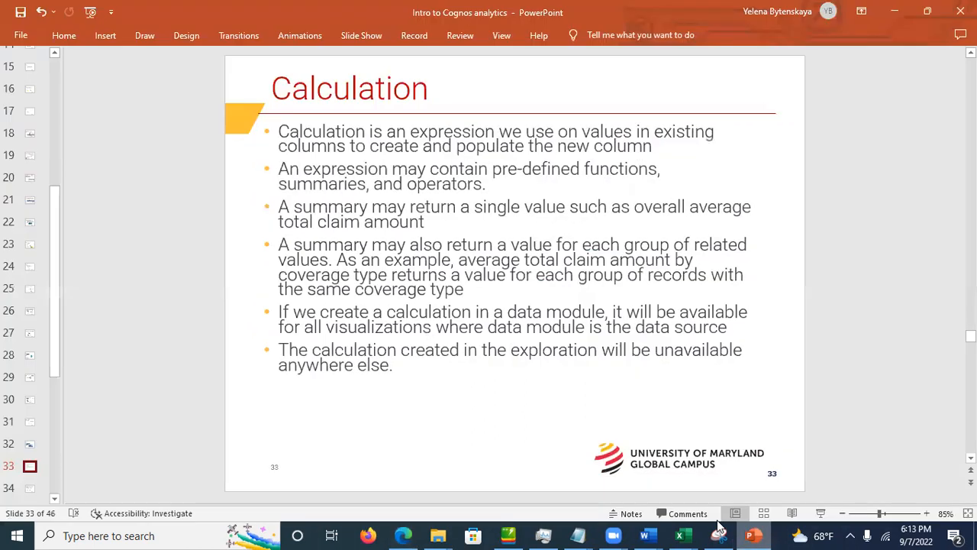
left_click(30, 488)
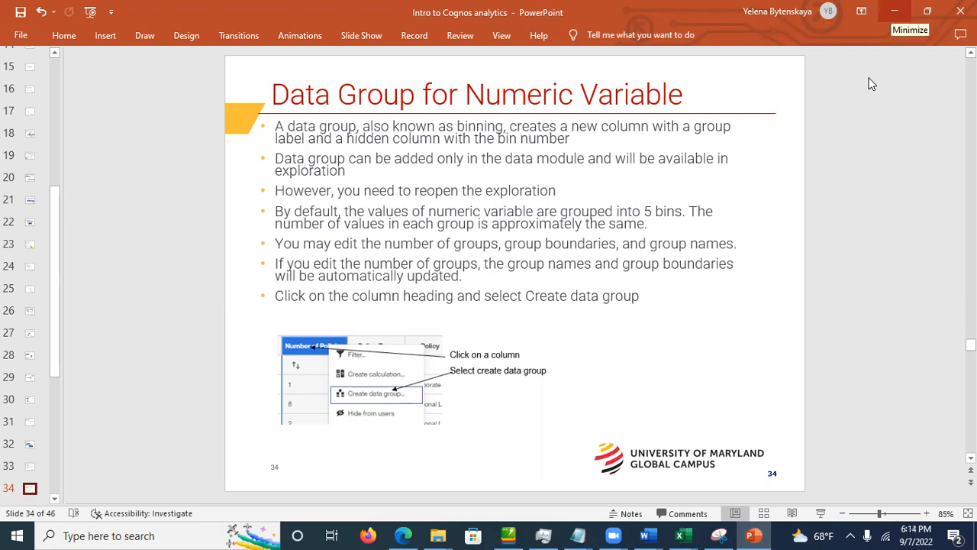
left_click(895, 10)
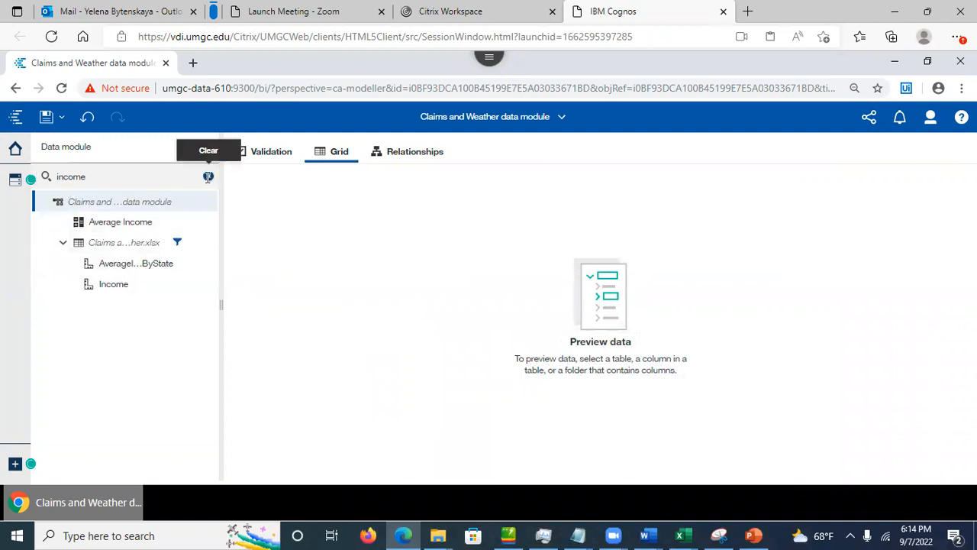
Step: Replace the income field search with 'number' and bring up Number of Policies' actions
left_click(208, 177)
left_click_drag(216, 272, 217, 287)
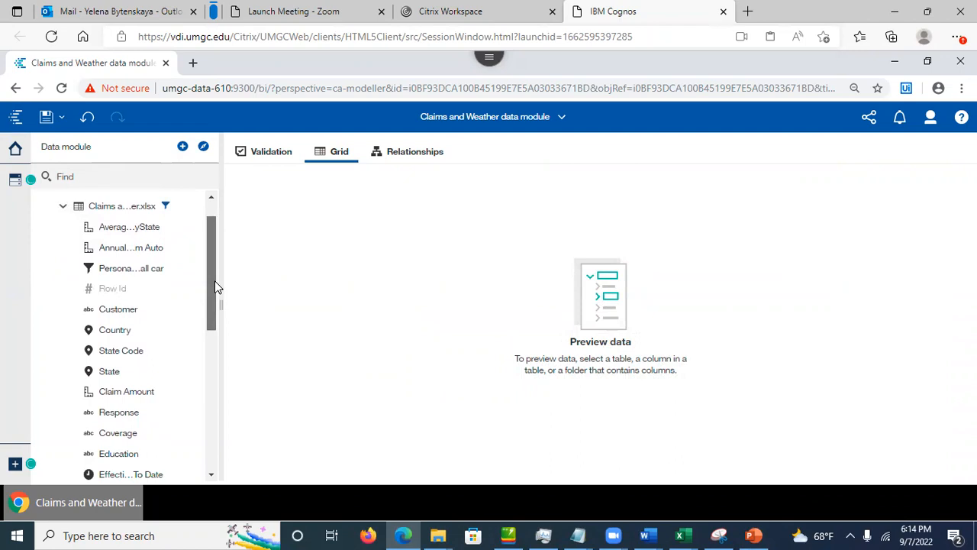
left_click(93, 177)
type("rumber")
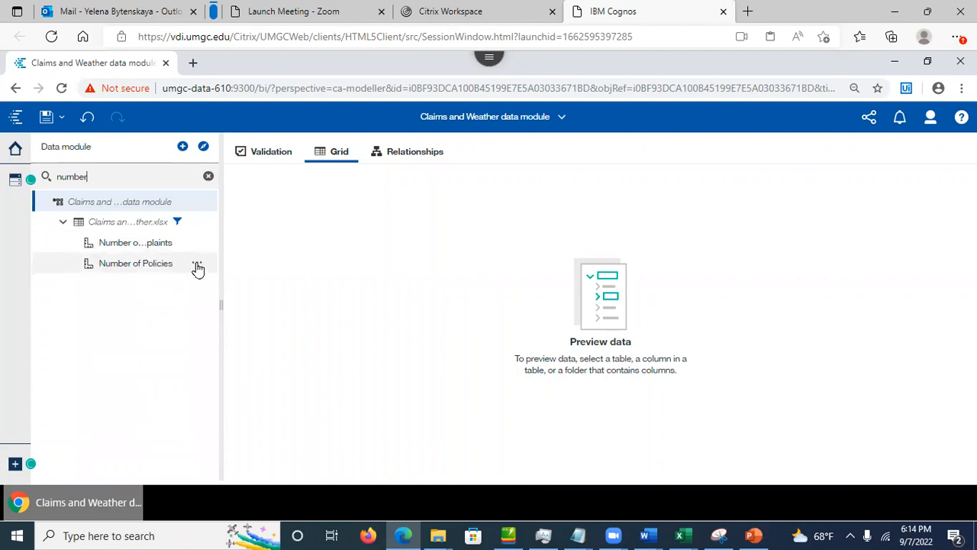
left_click(197, 266)
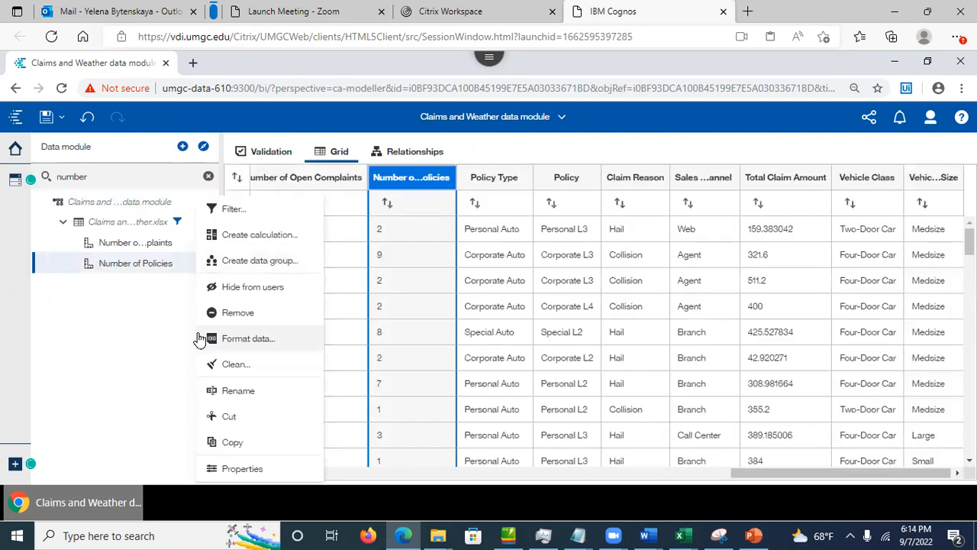
Step: Create a Number of Policies data group with the default five bins, less than 3 to 8 and above
left_click(257, 270)
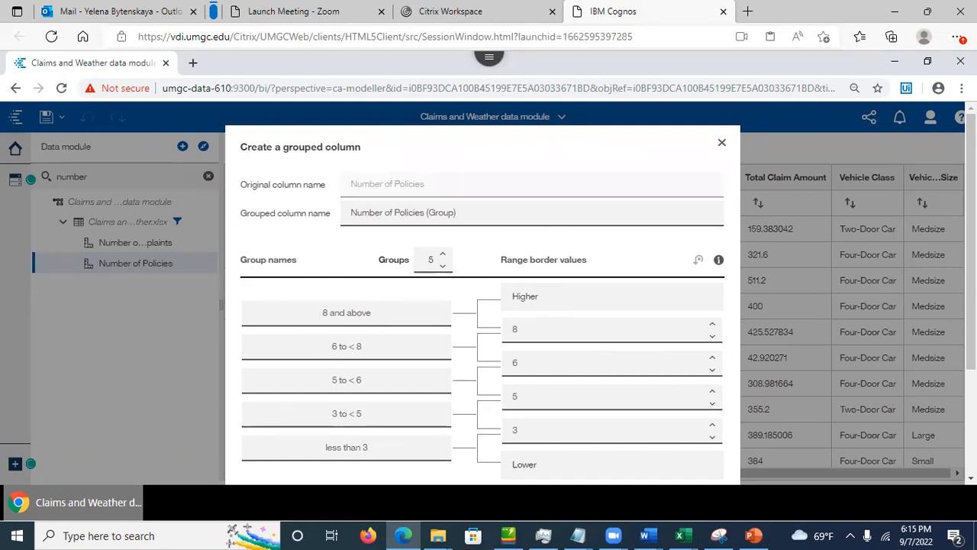
scroll(971, 244, "down", 3)
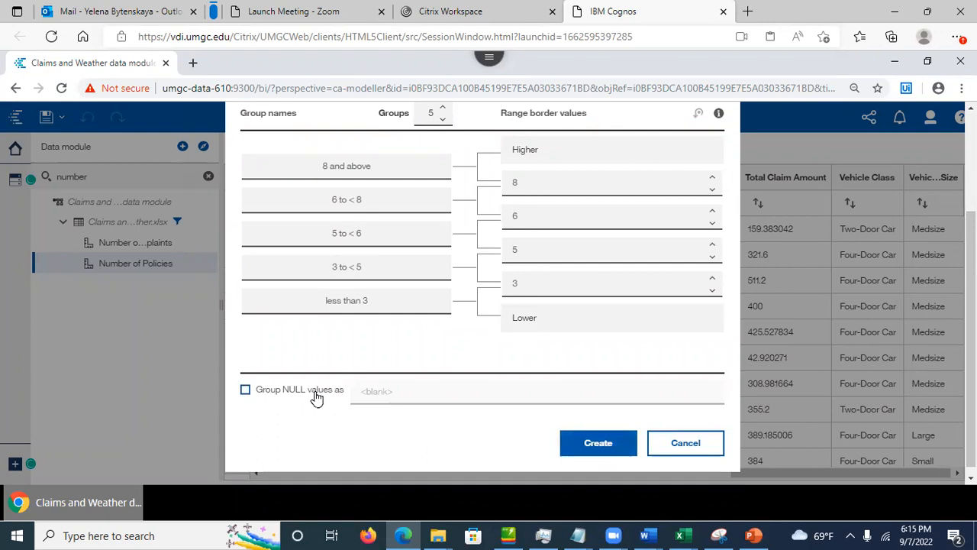
left_click(590, 450)
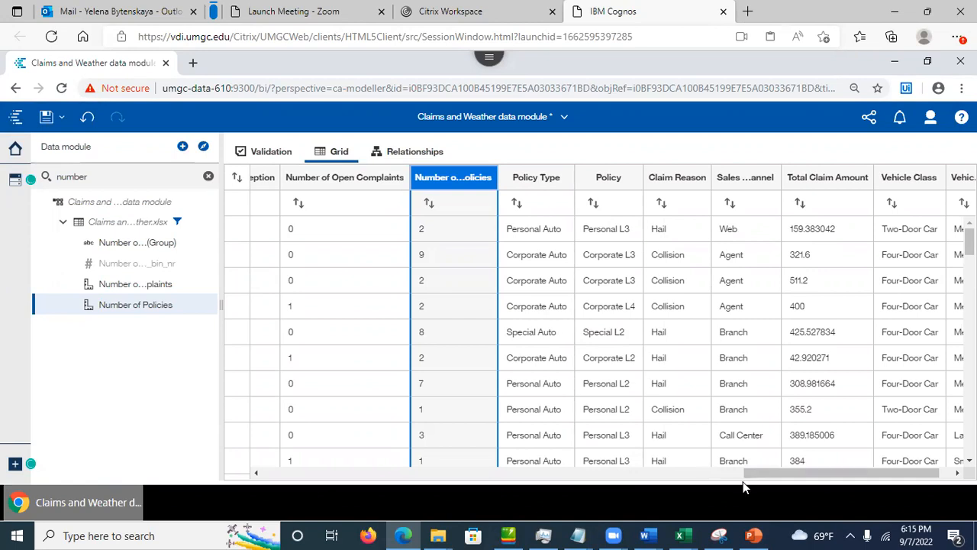
left_click_drag(682, 482, 631, 492)
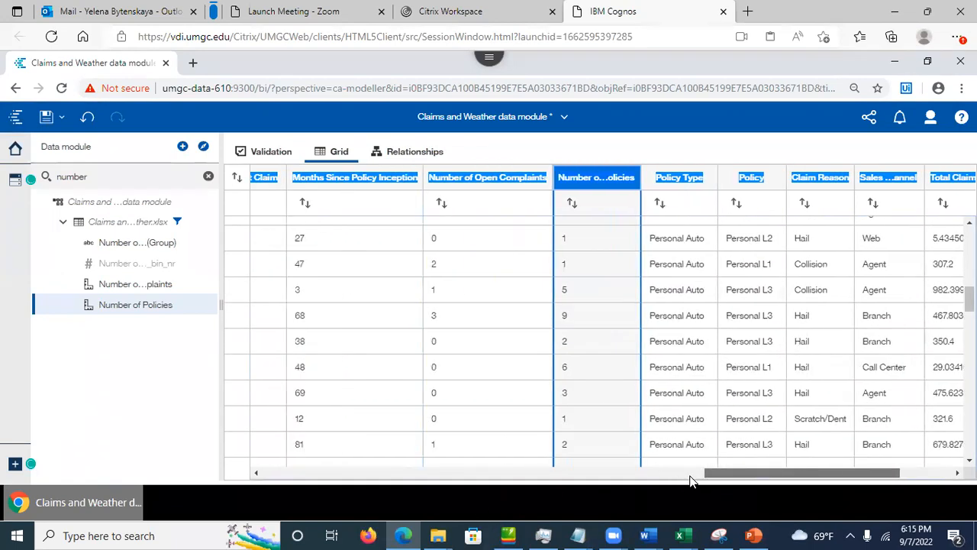
Step: Step through PowerPoint slides 35 and 36, Data group for categorical Variable, then return to Cognos
left_click(754, 535)
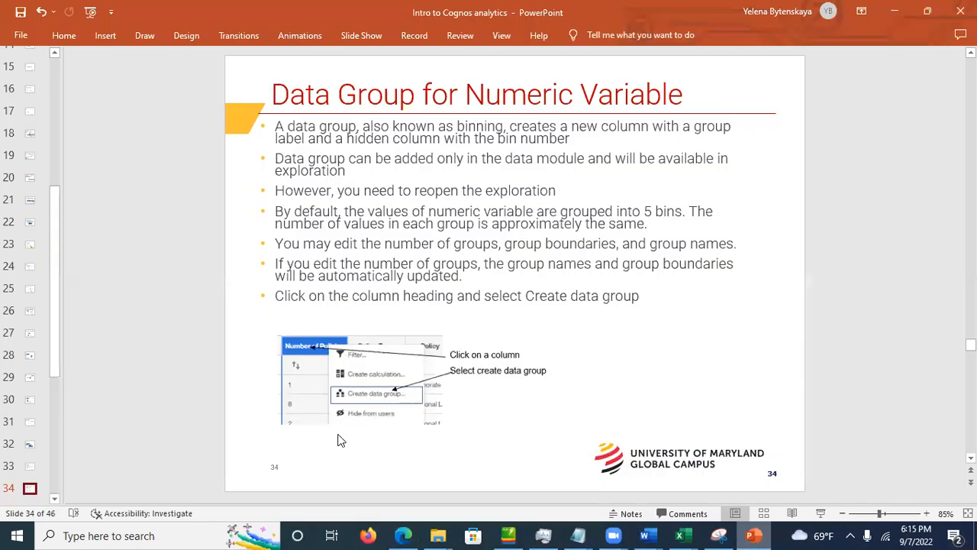
left_click(56, 499)
left_click(56, 501)
left_click(30, 500)
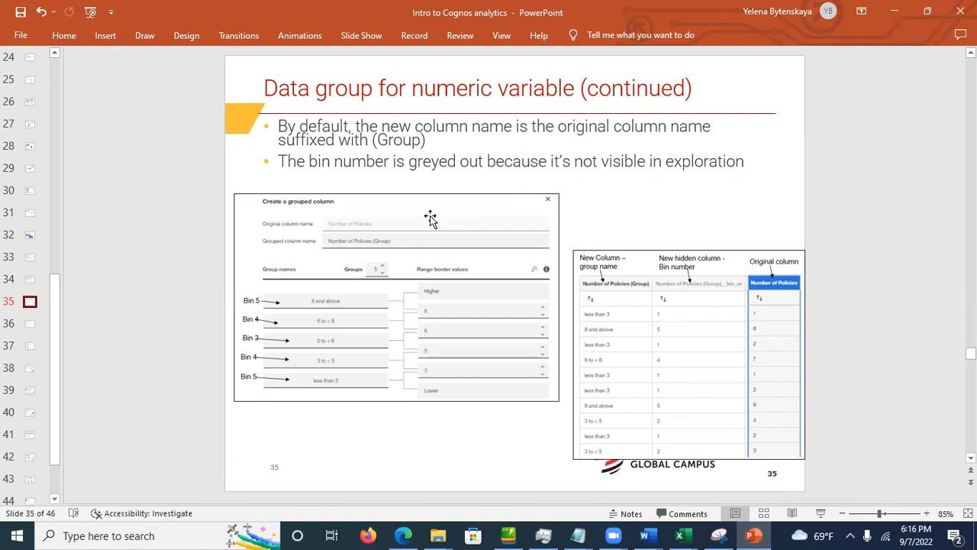
left_click(31, 324)
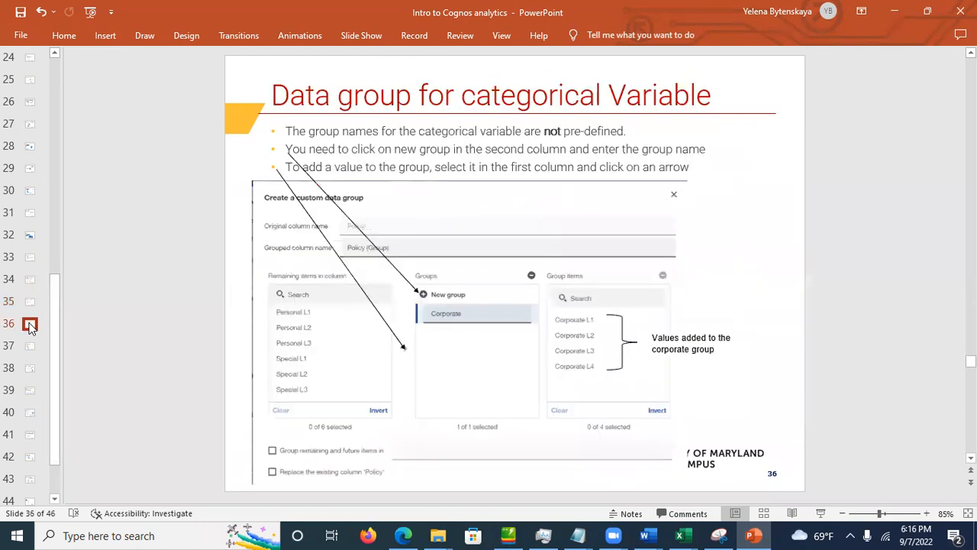
left_click(579, 151)
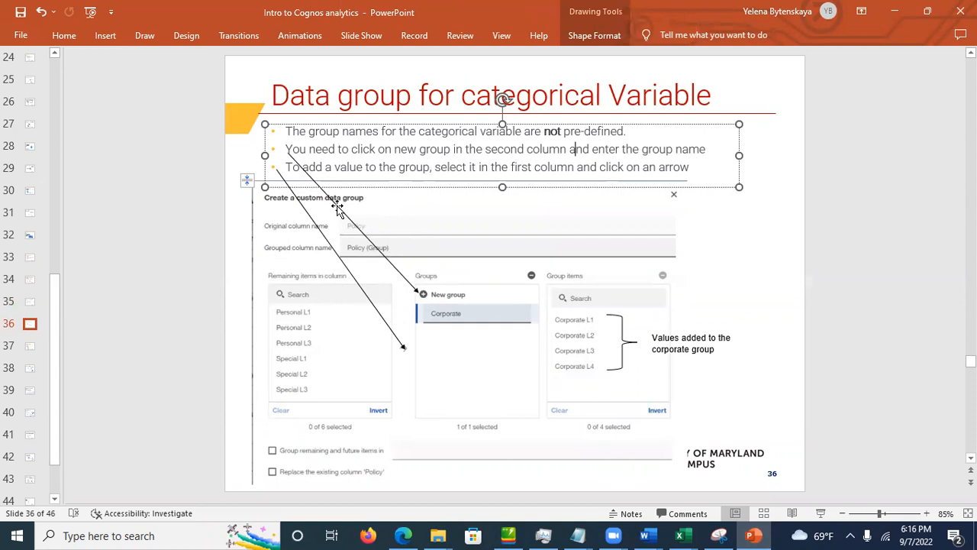
left_click(630, 233)
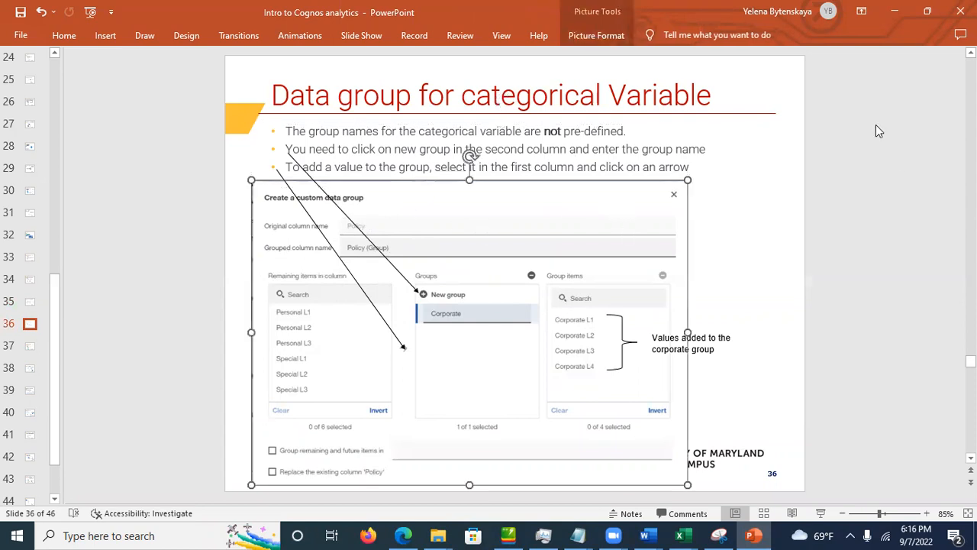
left_click(894, 10)
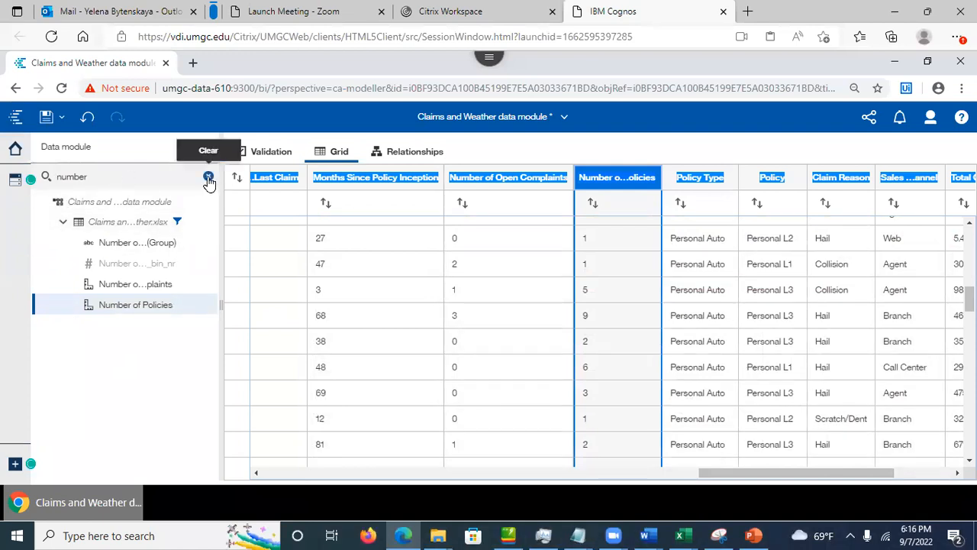
Step: Clear the number search filter, locate the Policy column and bring up its actions menu
left_click(209, 176)
left_click_drag(206, 265, 216, 416)
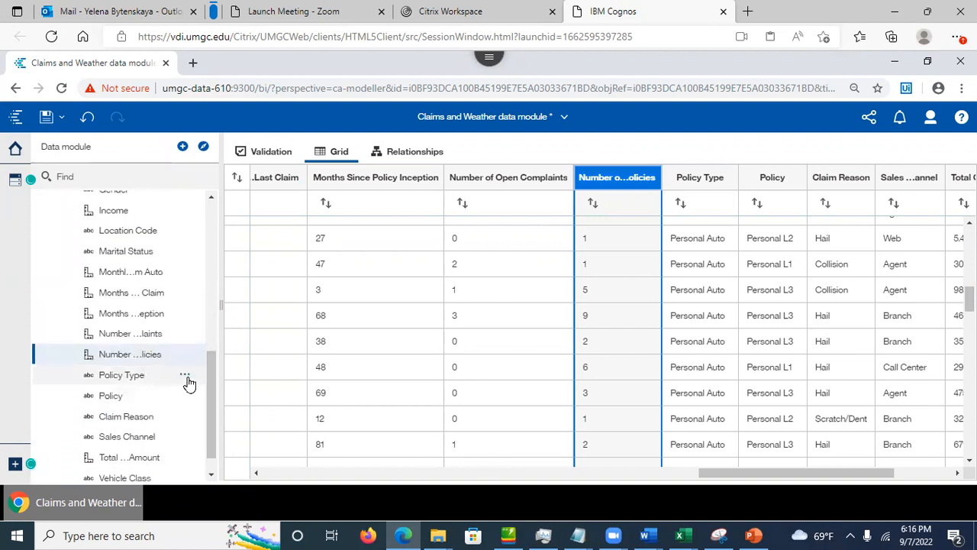
left_click(139, 378)
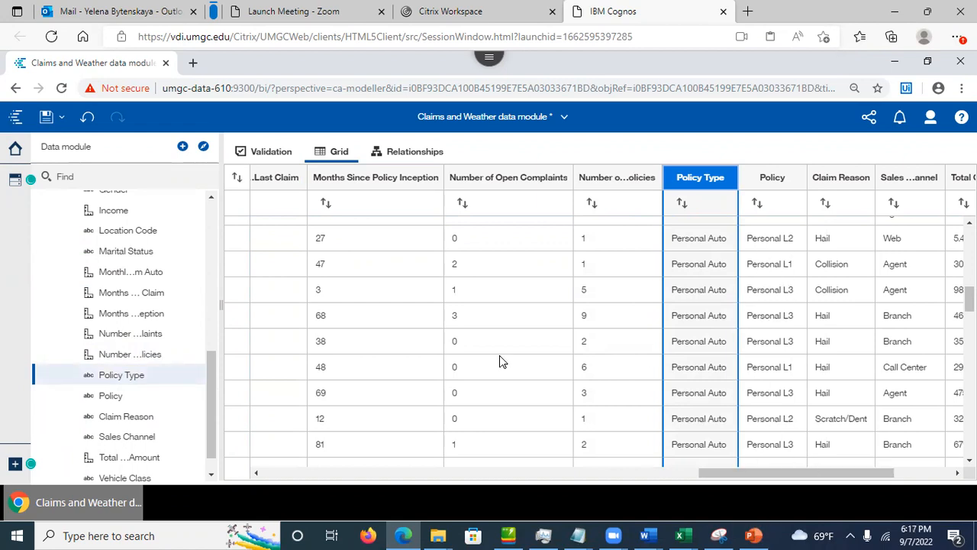
left_click(109, 401)
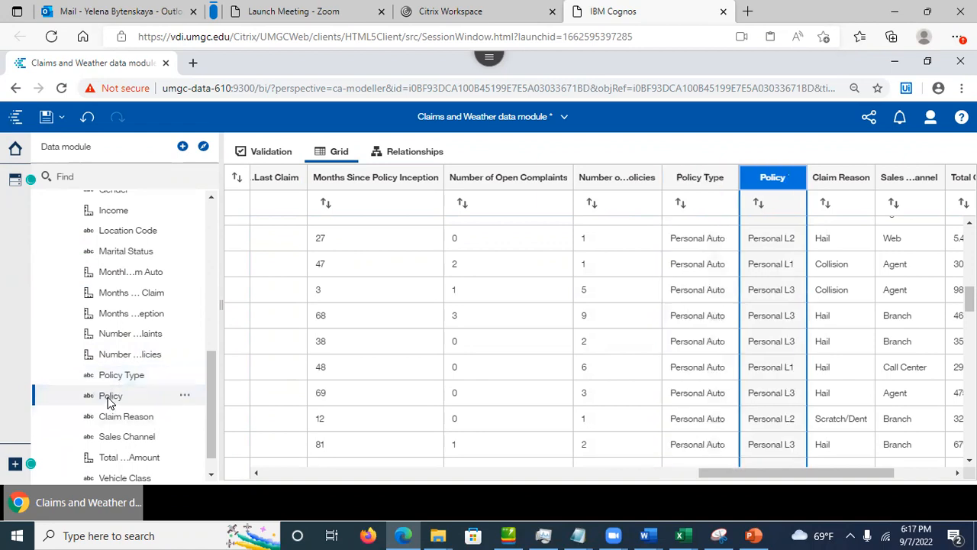
left_click(184, 399)
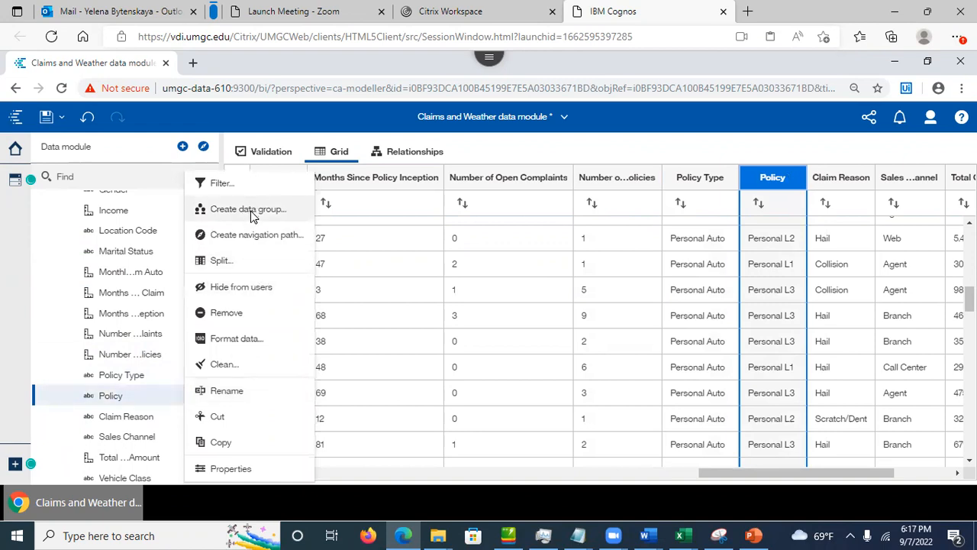
Step: Start a custom data group for Policy and add a new group named Corporate
left_click(252, 217)
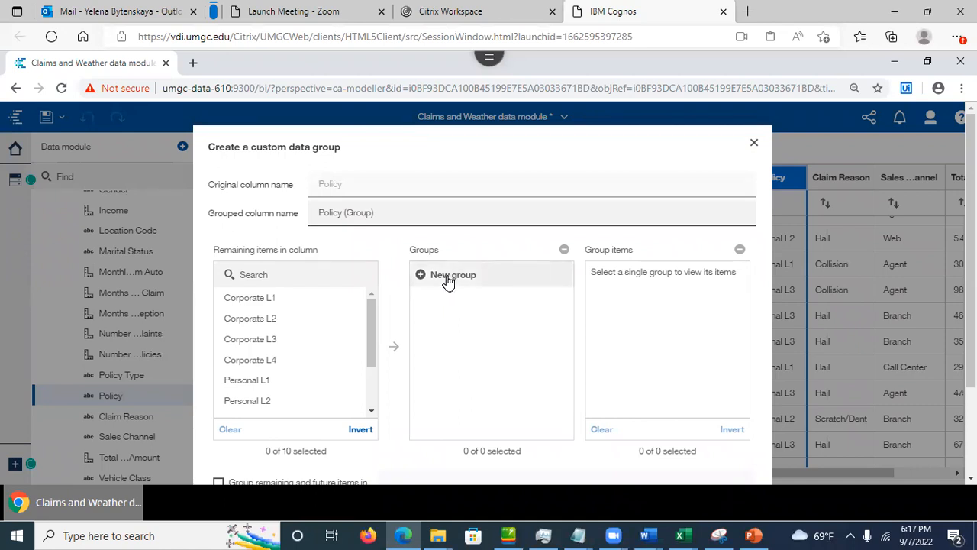
left_click(448, 278)
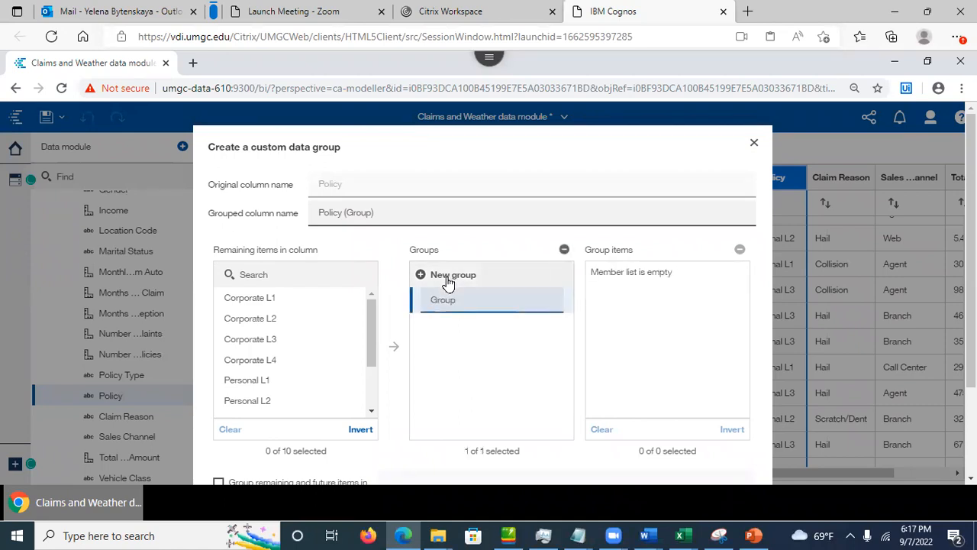
left_click(459, 299)
type("Cor")
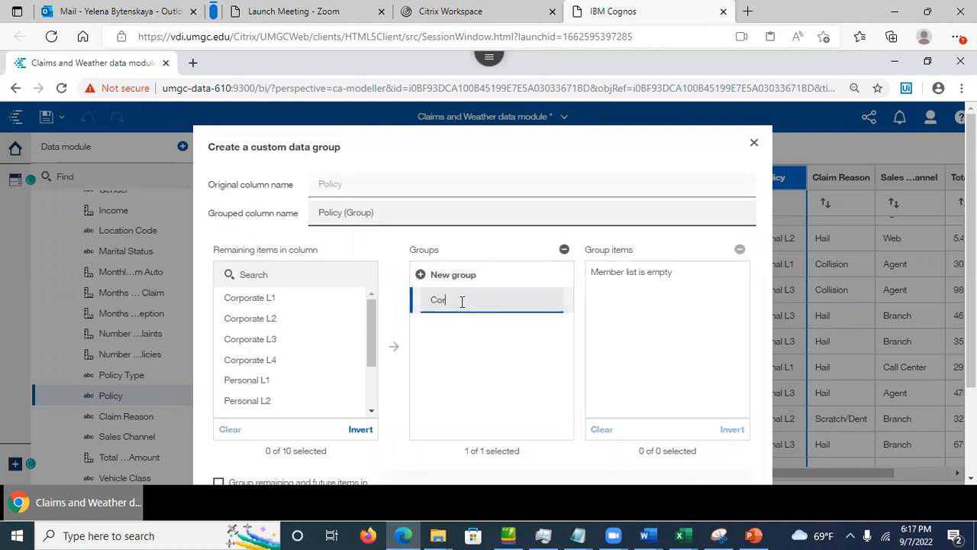
type("porate")
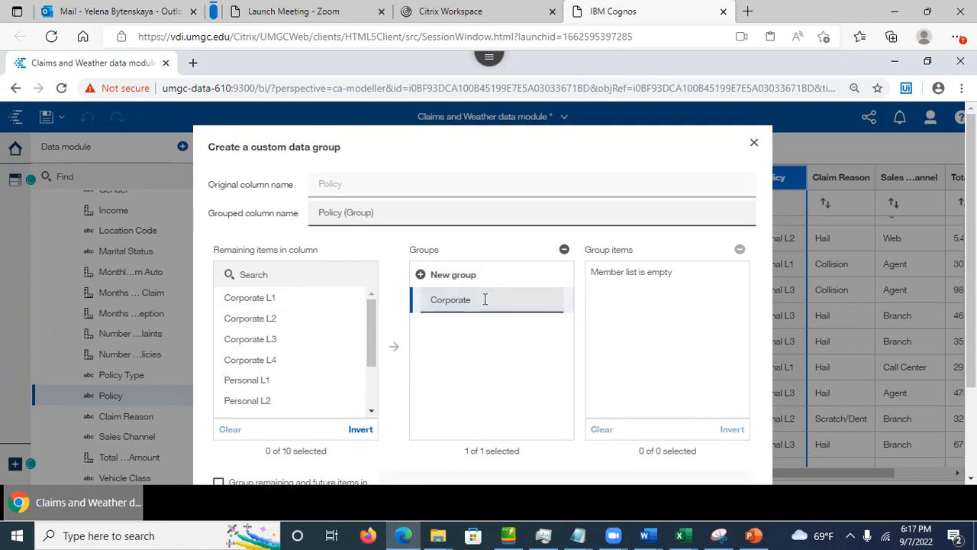
Step: Move Corporate L1, L2, L3 and L4 into the Corporate group
left_click(274, 300)
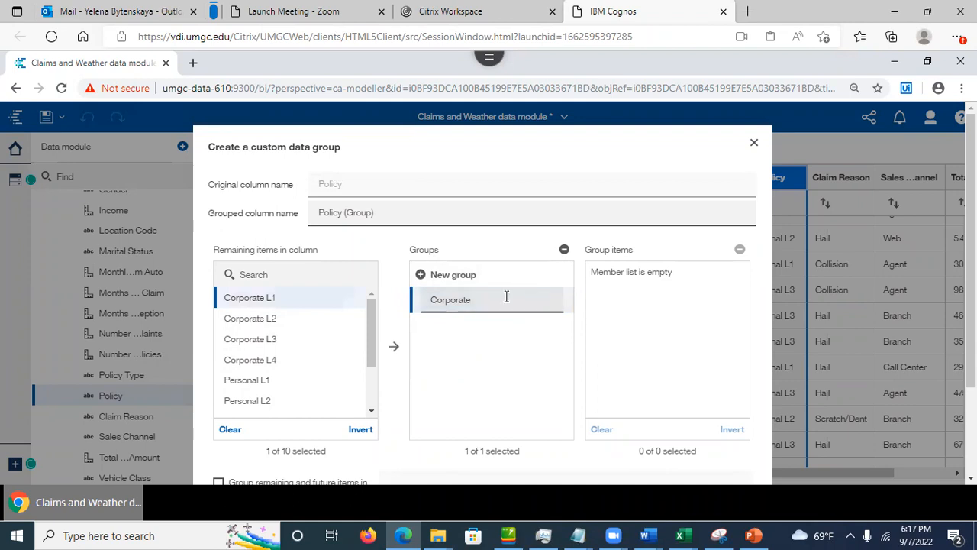
left_click(397, 348)
left_click(267, 297)
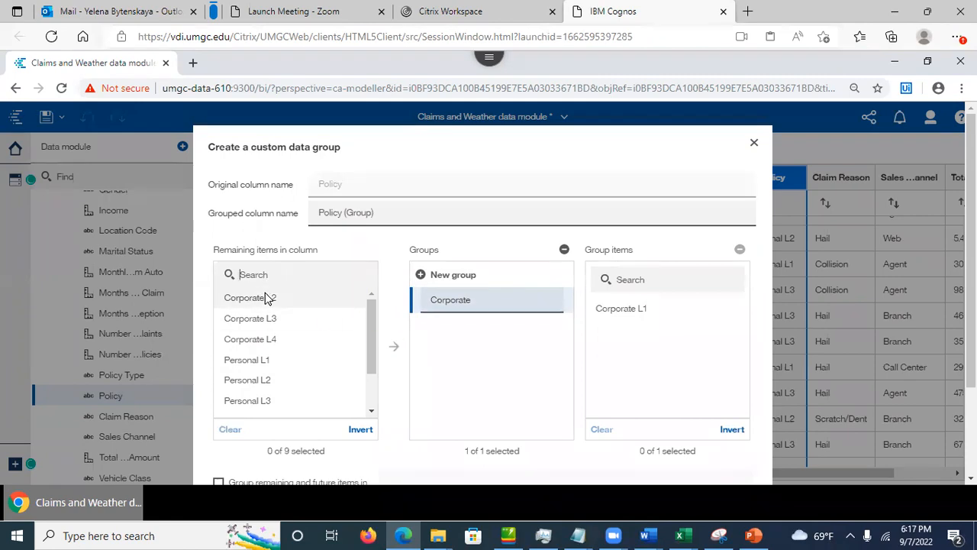
left_click(394, 348)
left_click(255, 297)
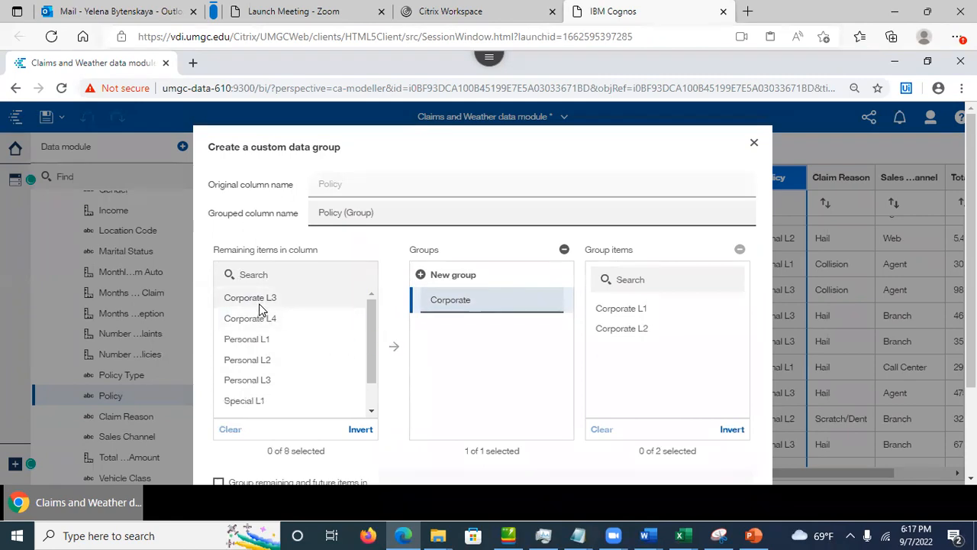
left_click(251, 297)
left_click(389, 347)
left_click(394, 350)
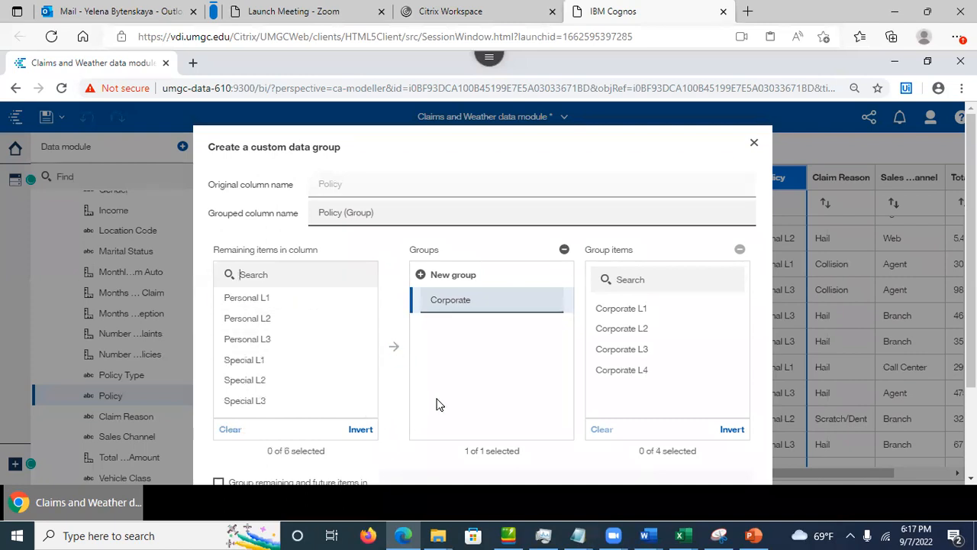
Step: Add a Personal group holding Personal L1, L2 and L3
left_click(437, 278)
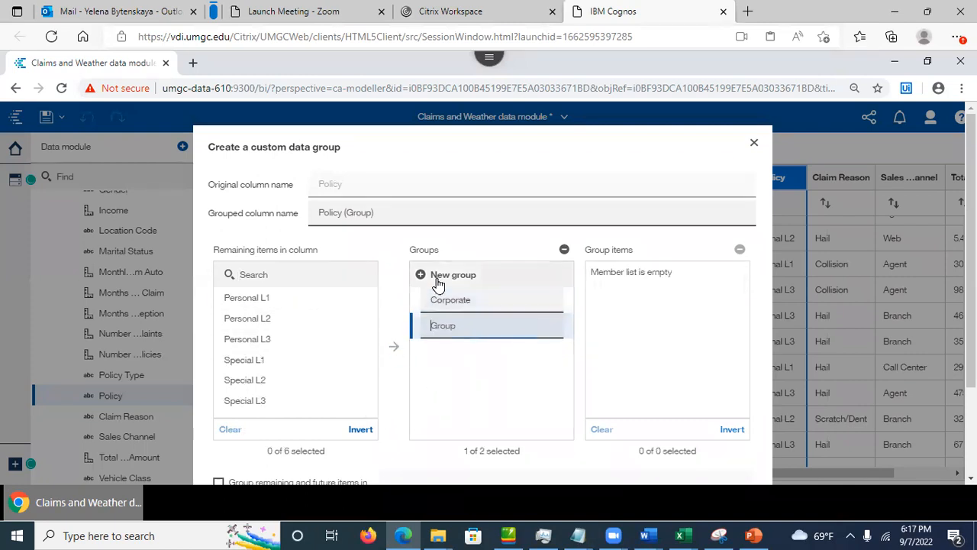
type("Personal")
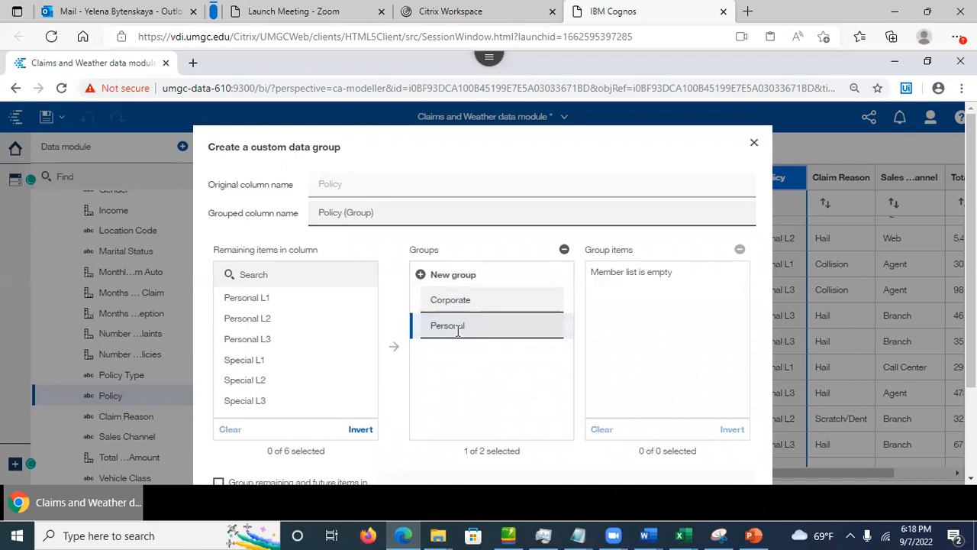
left_click(244, 300)
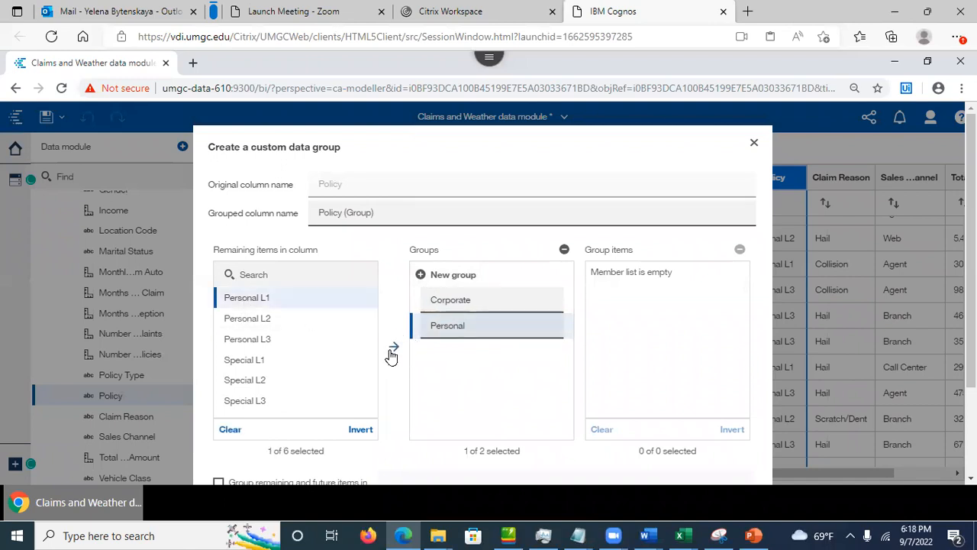
left_click(391, 348)
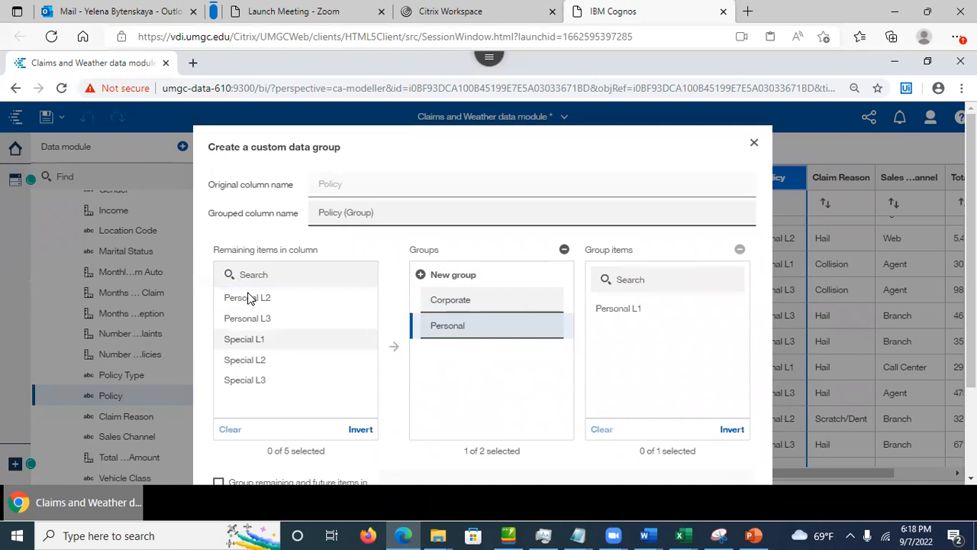
left_click(250, 297)
left_click(394, 348)
left_click(262, 298)
left_click(393, 347)
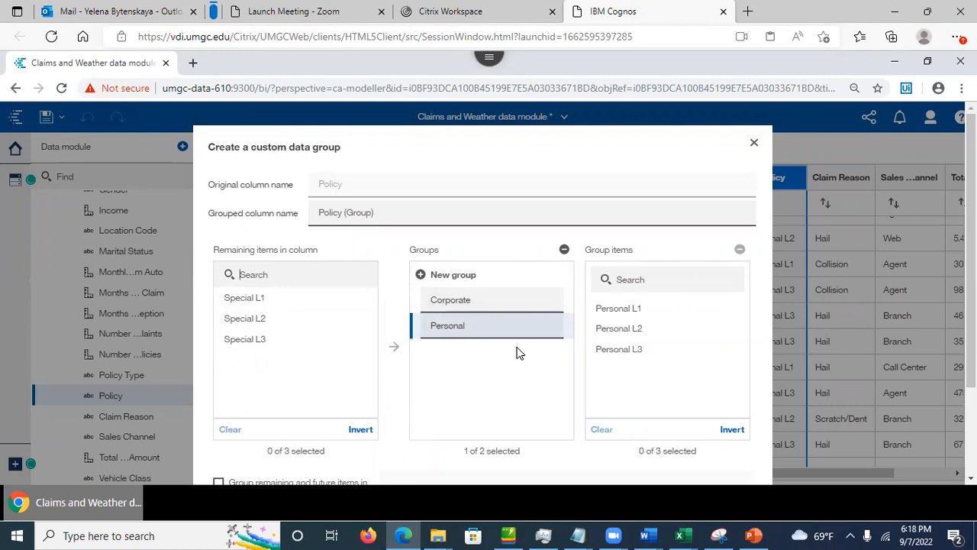
Step: Add a Special group holding Special L1, L2 and L3, leaving no items ungrouped
left_click(421, 274)
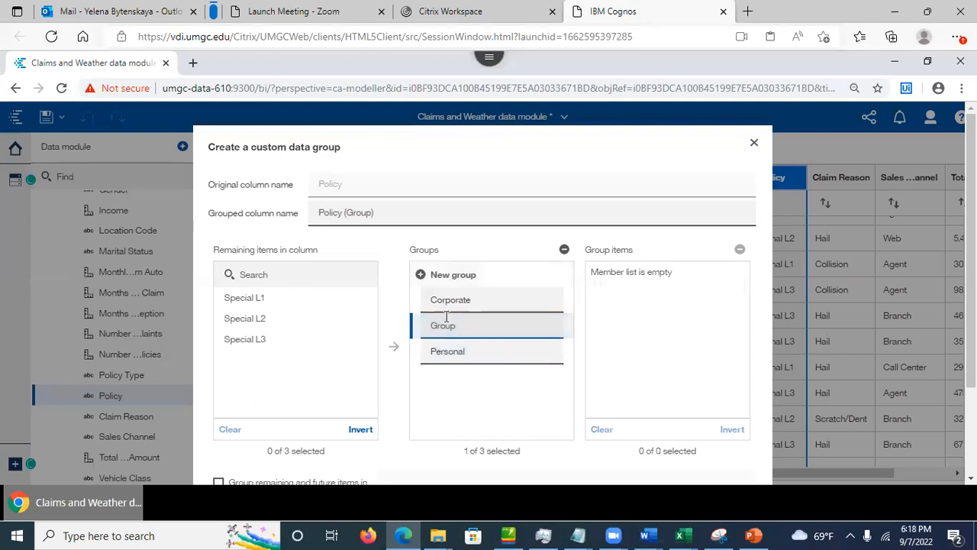
type("Special")
key("Return")
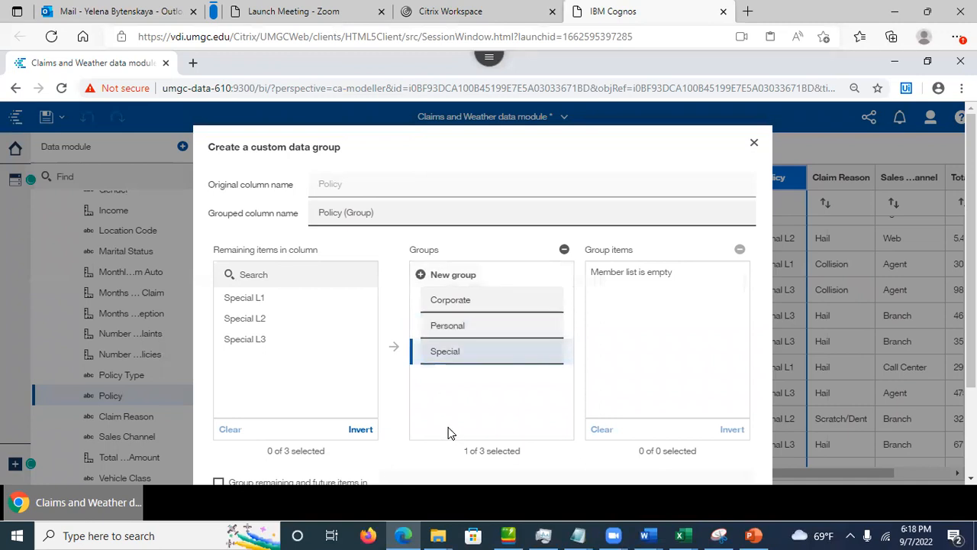
left_click(257, 299)
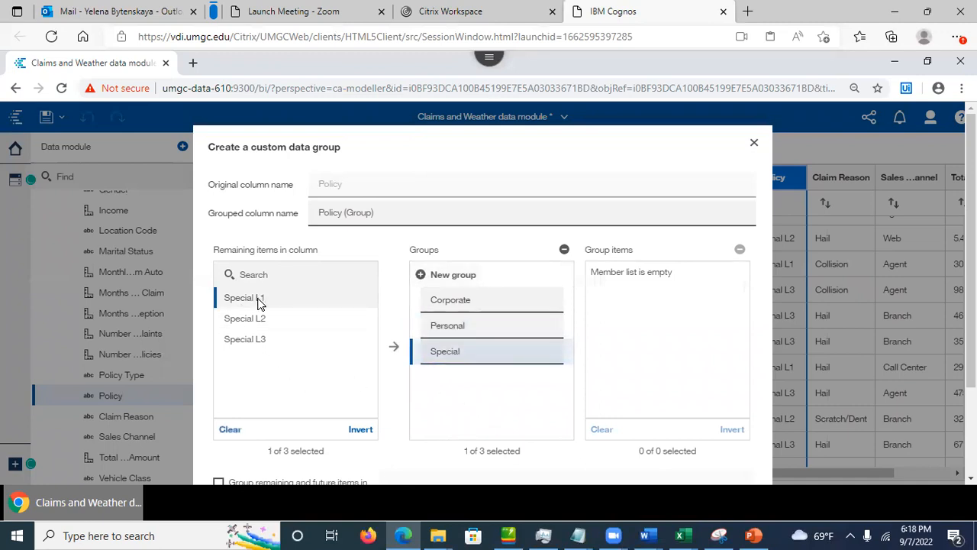
left_click(394, 347)
left_click(247, 300)
left_click(393, 346)
left_click(258, 298)
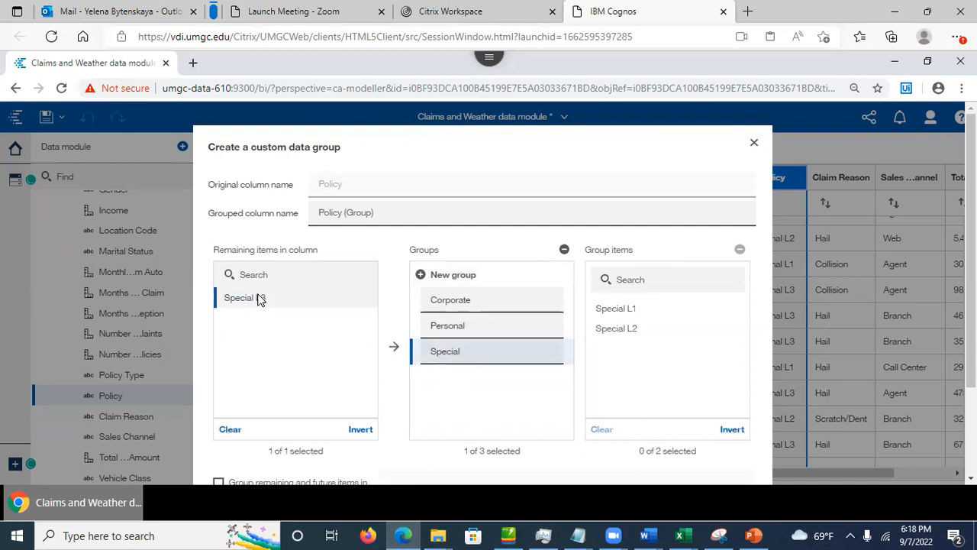
left_click(391, 345)
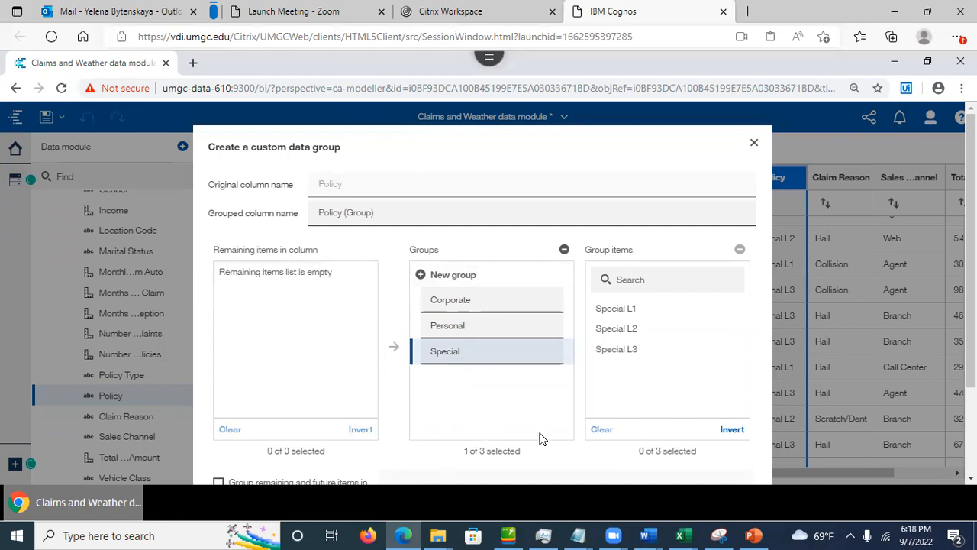
scroll(825, 366, "down", 2)
scroll(482, 305, "down", 2)
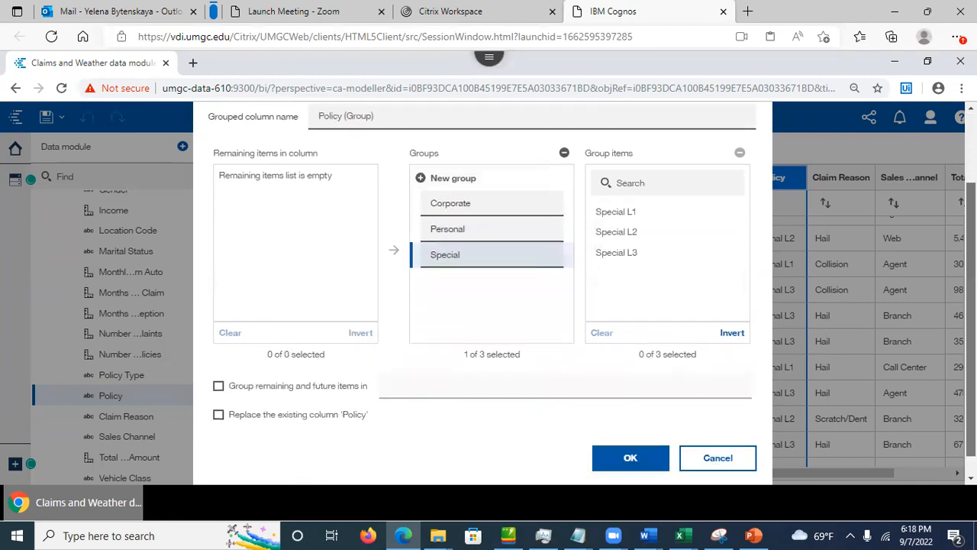
Step: Confirm the custom group and scroll the grid to the new Policy (Group) column
left_click(645, 443)
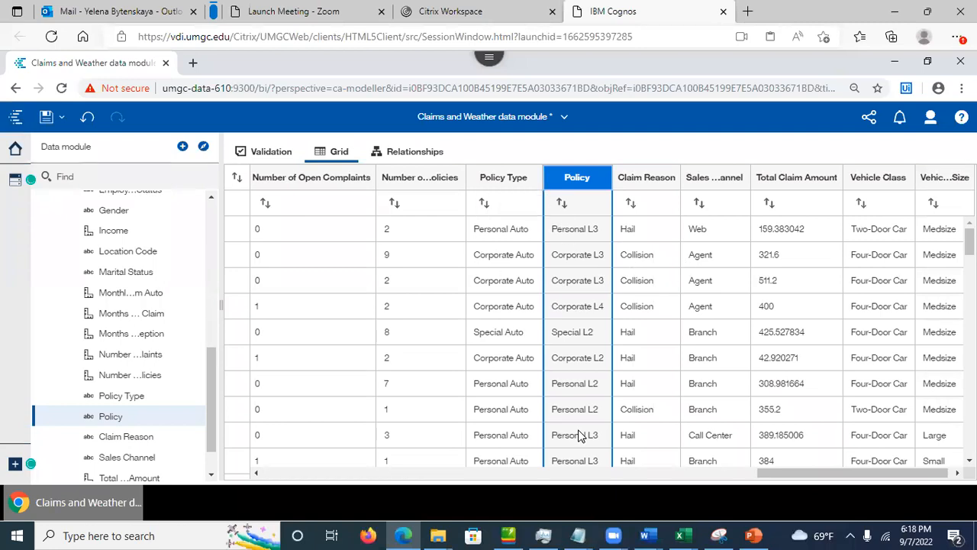
left_click_drag(778, 473, 853, 475)
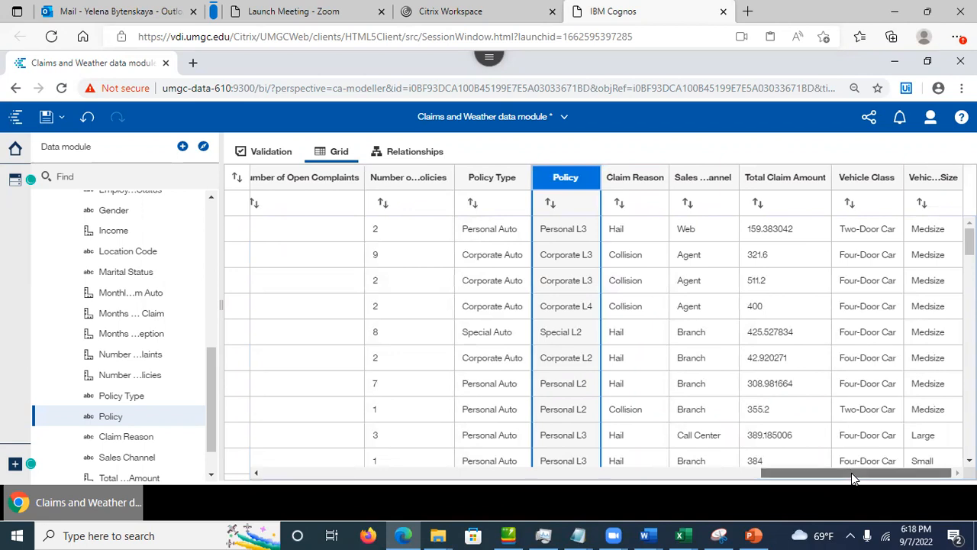
left_click_drag(851, 472, 315, 479)
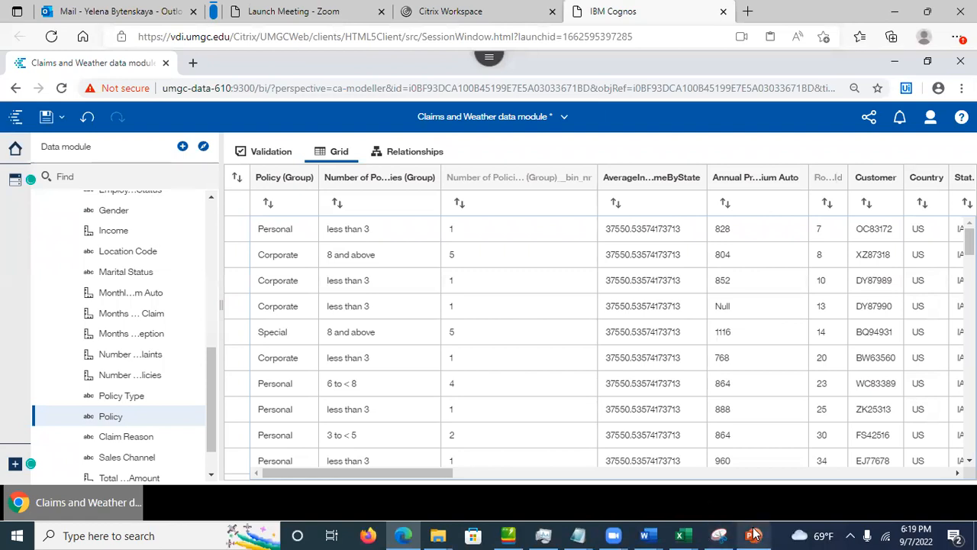
mouse_move(751, 535)
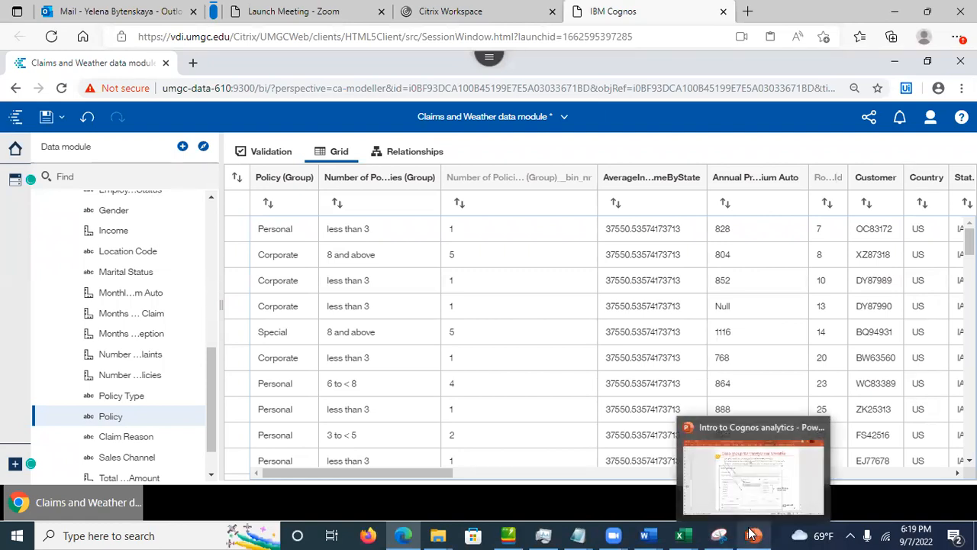
Step: Return to the Intro to Cognos analytics deck and advance through slides 37–39 to Driver Analysis
left_click(751, 535)
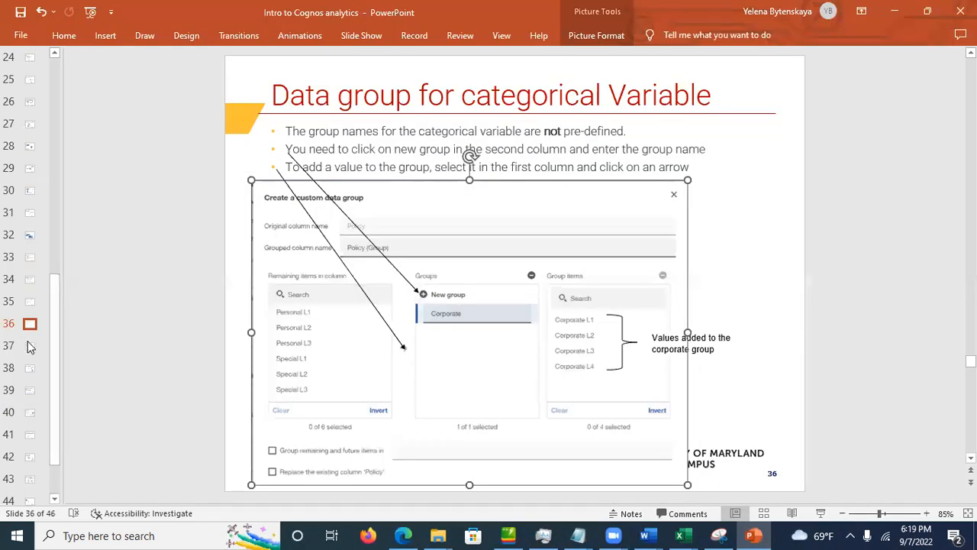
left_click(26, 342)
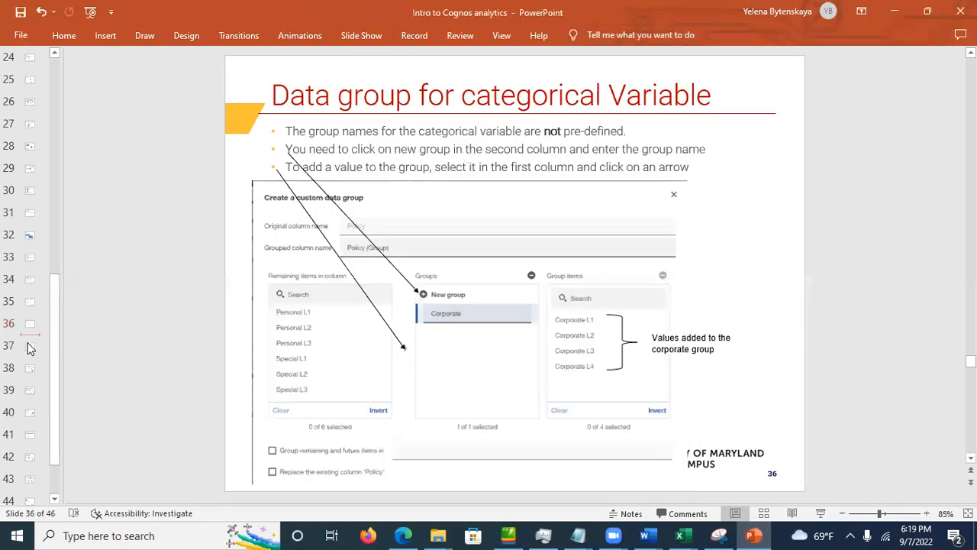
left_click(27, 348)
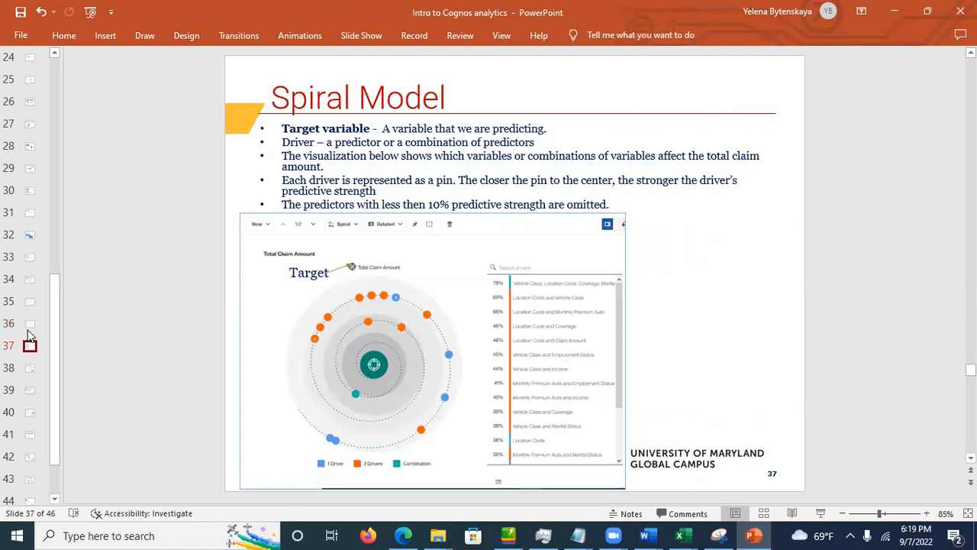
left_click(28, 336)
left_click(28, 347)
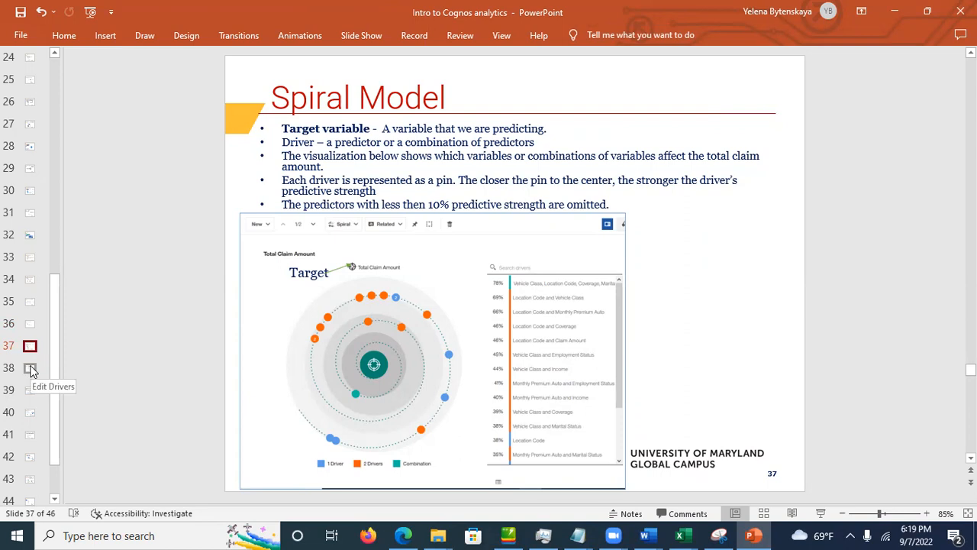
left_click(30, 369)
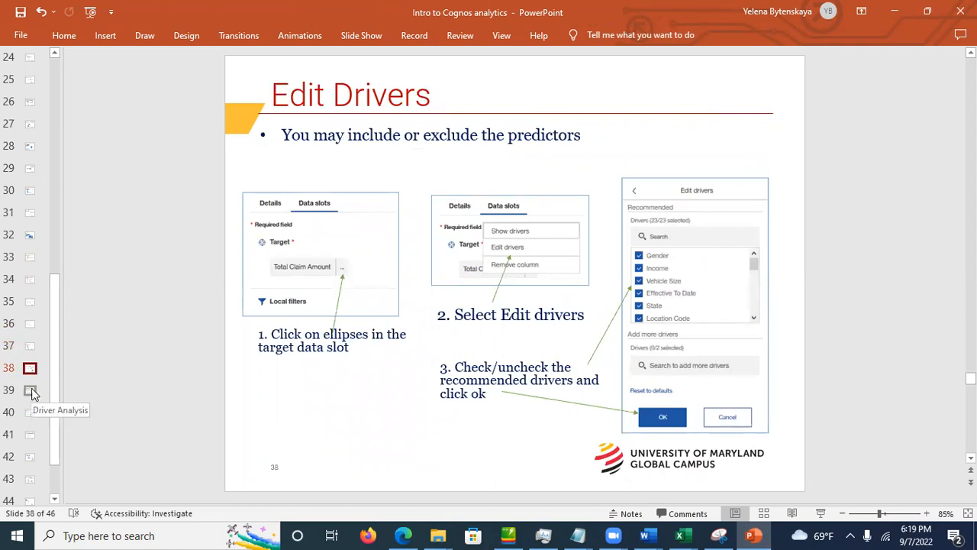
left_click(31, 390)
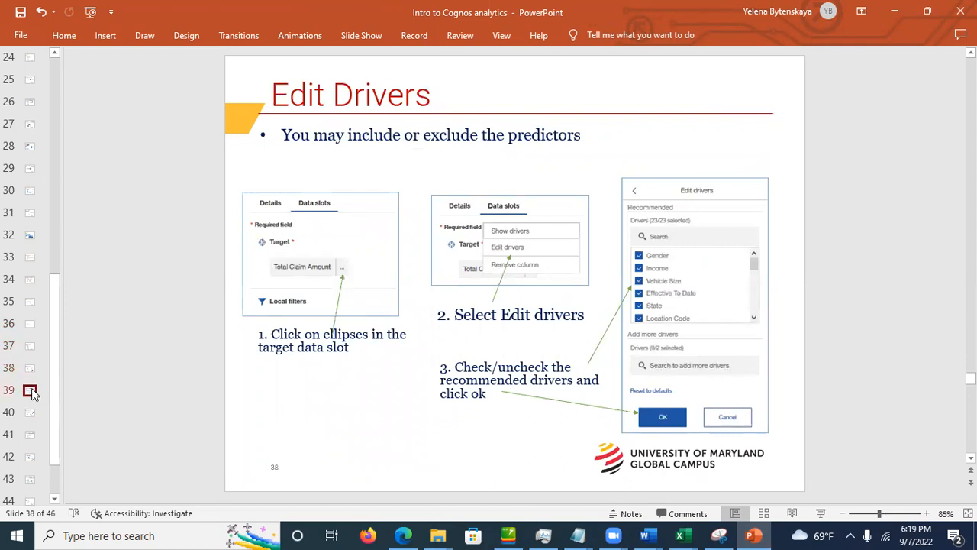
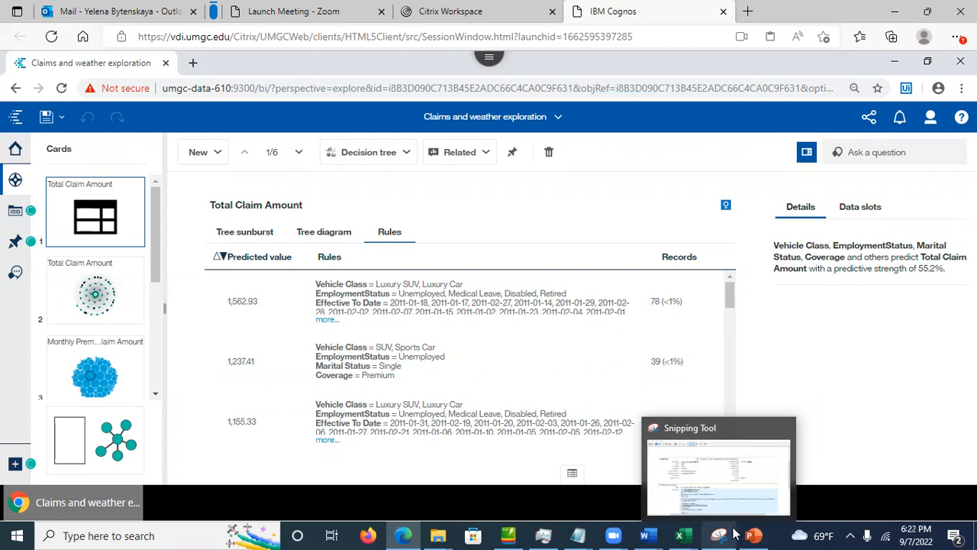
Step: Bring up the Comparison Card slide in PowerPoint for reference
left_click(754, 535)
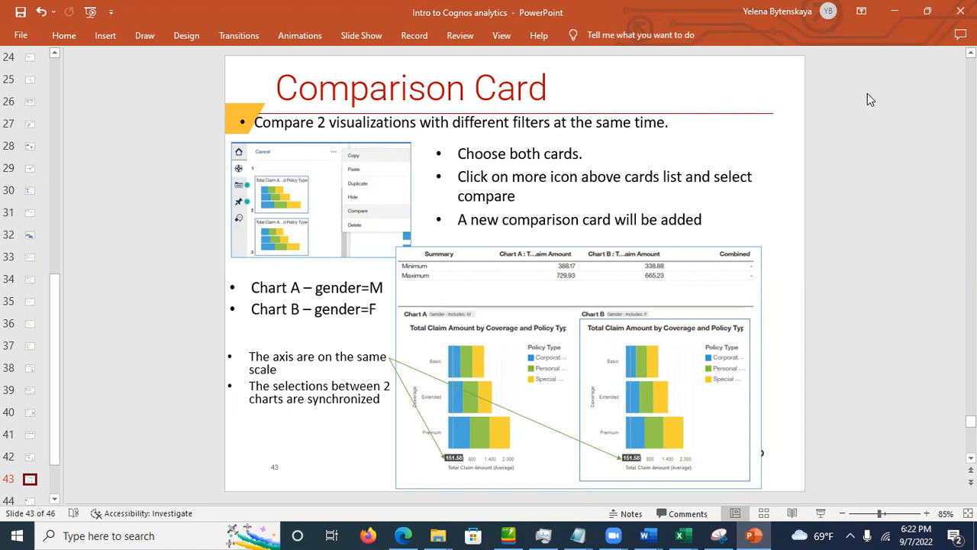
Step: Return to the Claims and weather exploration and show the New card options
left_click(895, 11)
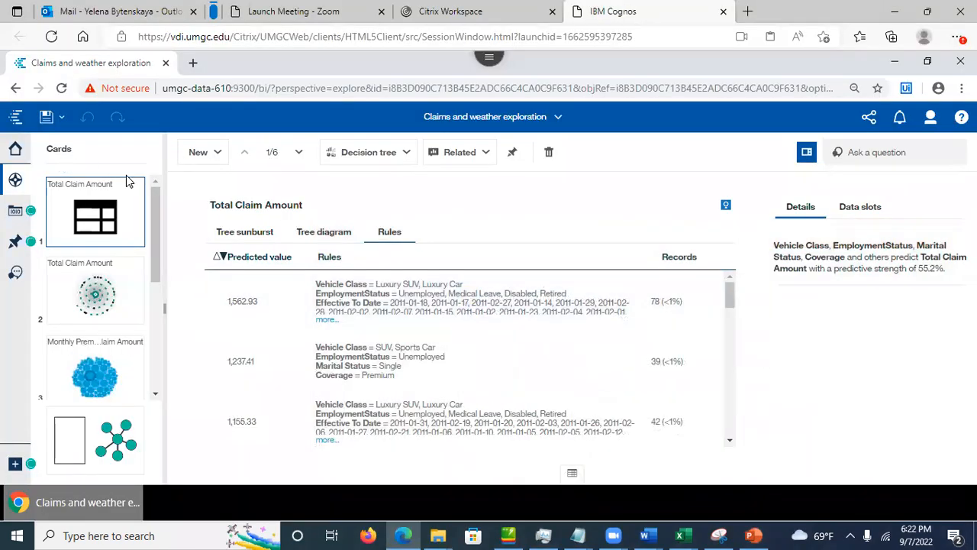
left_click(203, 152)
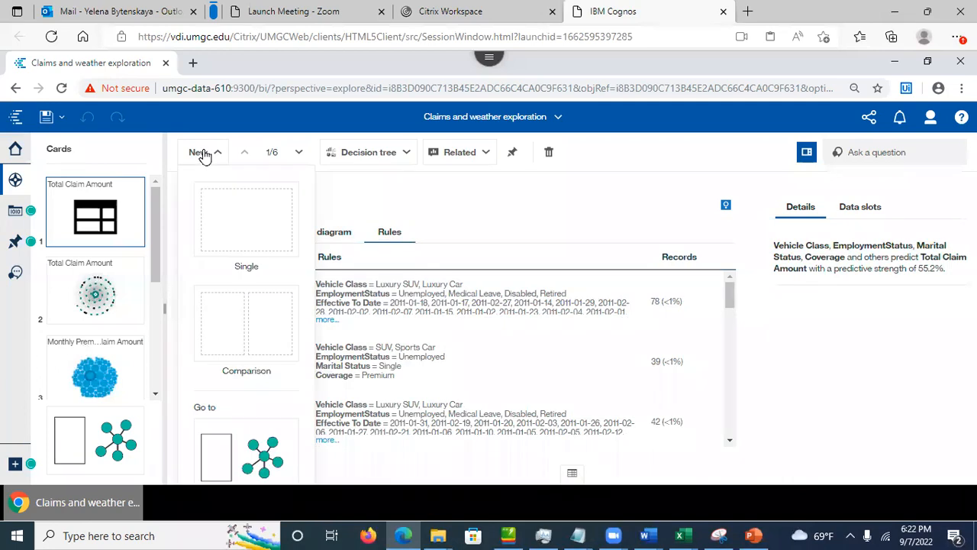
Step: Add a new single card and make it a Bar chart
left_click(267, 236)
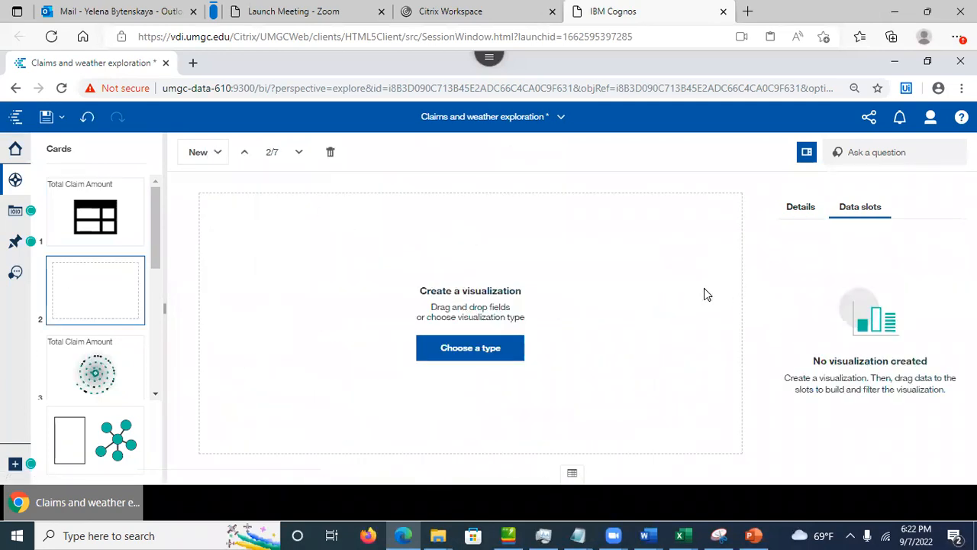
left_click(489, 353)
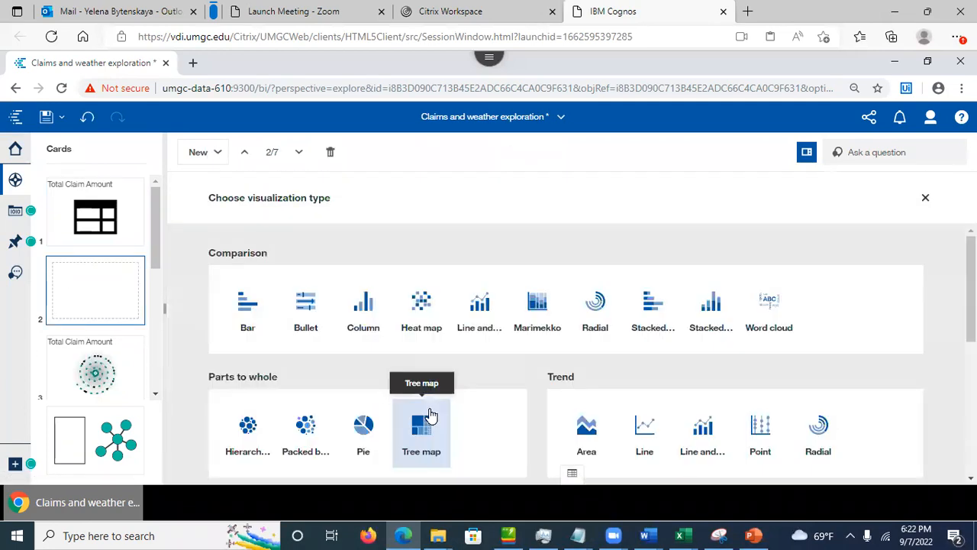
left_click(256, 314)
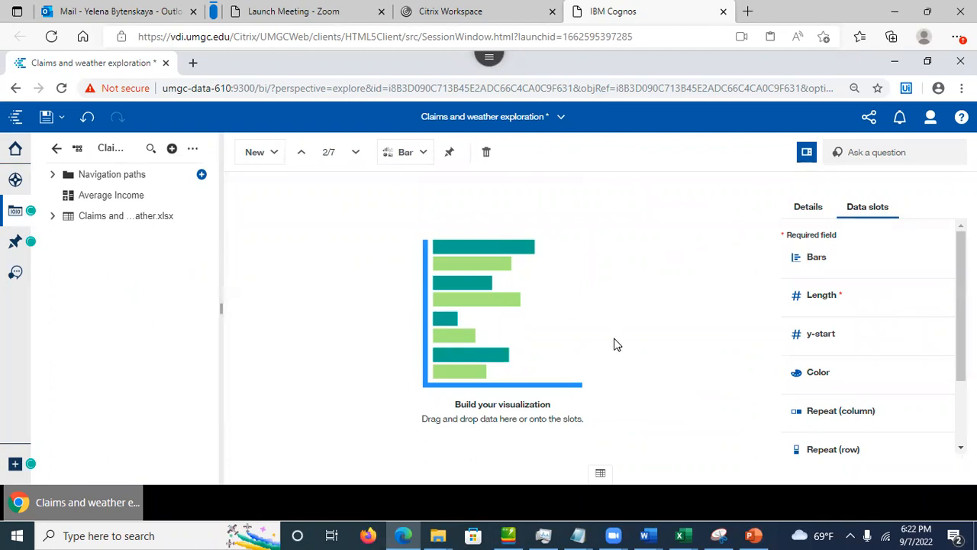
Step: Recheck the Comparison Card slide, then expand the Claims and weather .xlsx field list
left_click(754, 535)
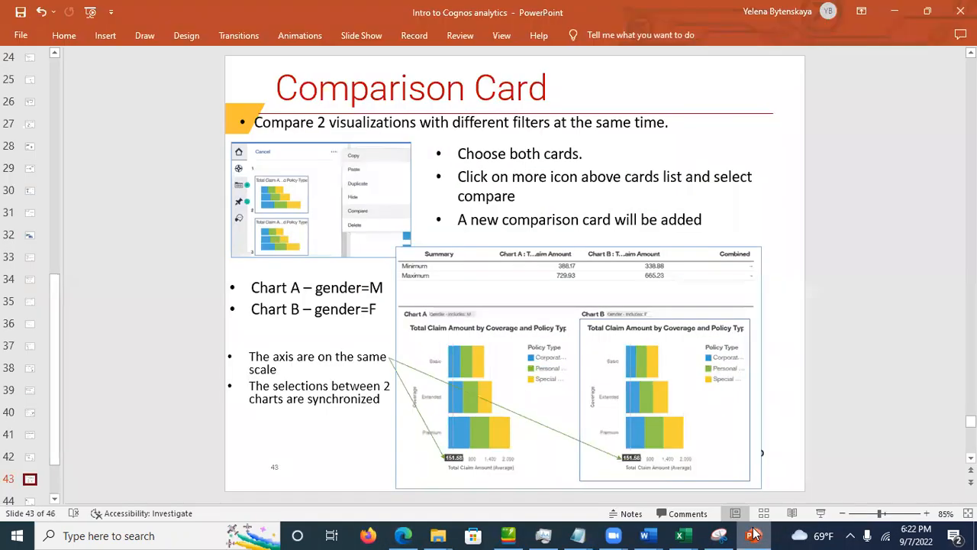
left_click(754, 535)
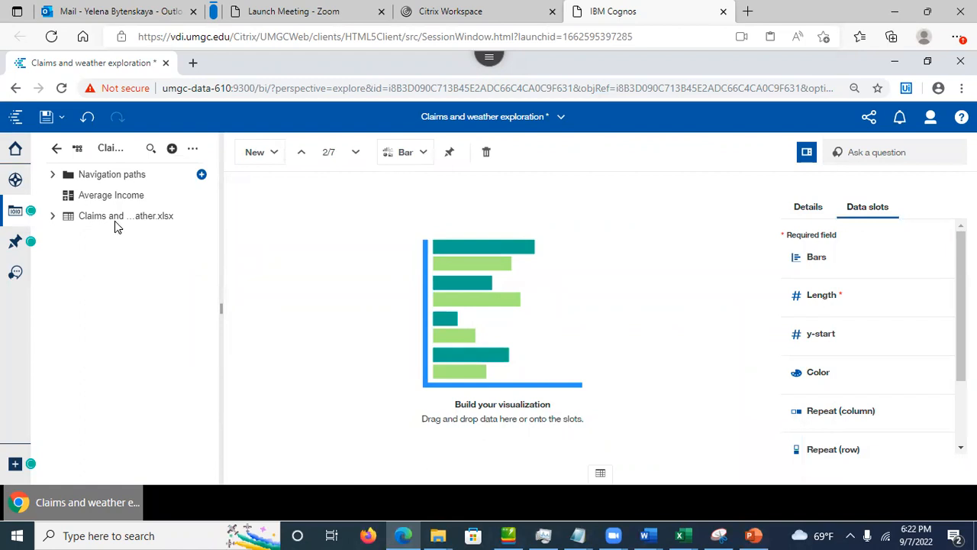
left_click(52, 216)
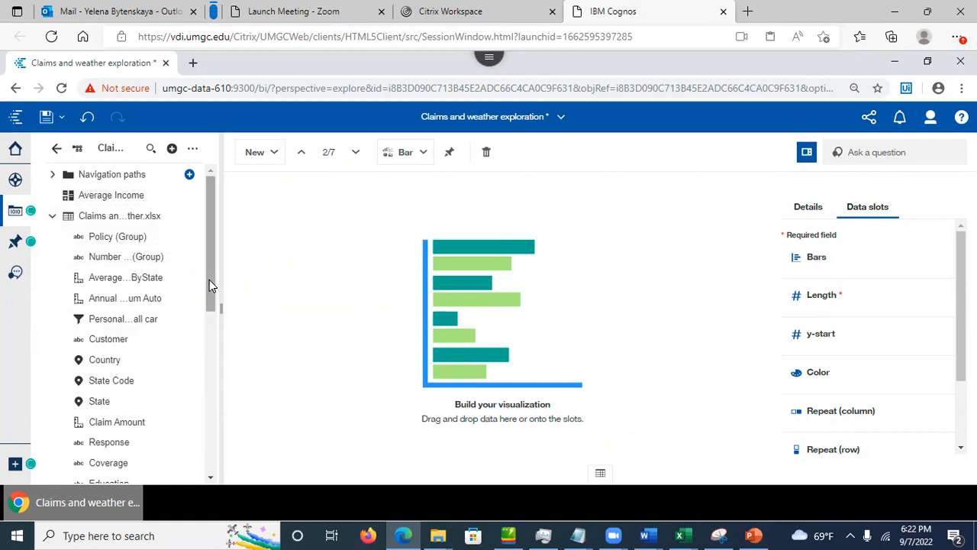
Step: Drag the Coverage field onto the Bars slot, charting Basic, Extended and Premium
left_click_drag(211, 284, 229, 469)
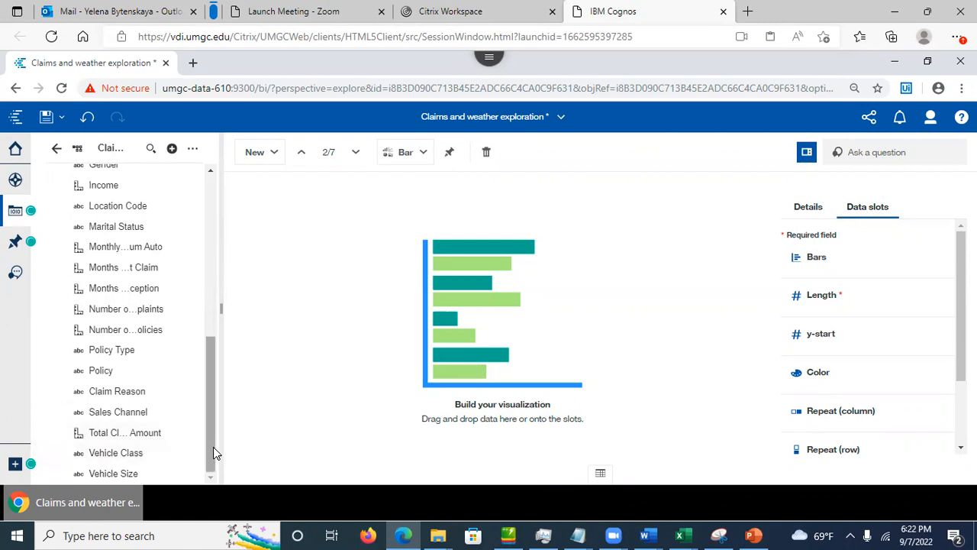
left_click(754, 535)
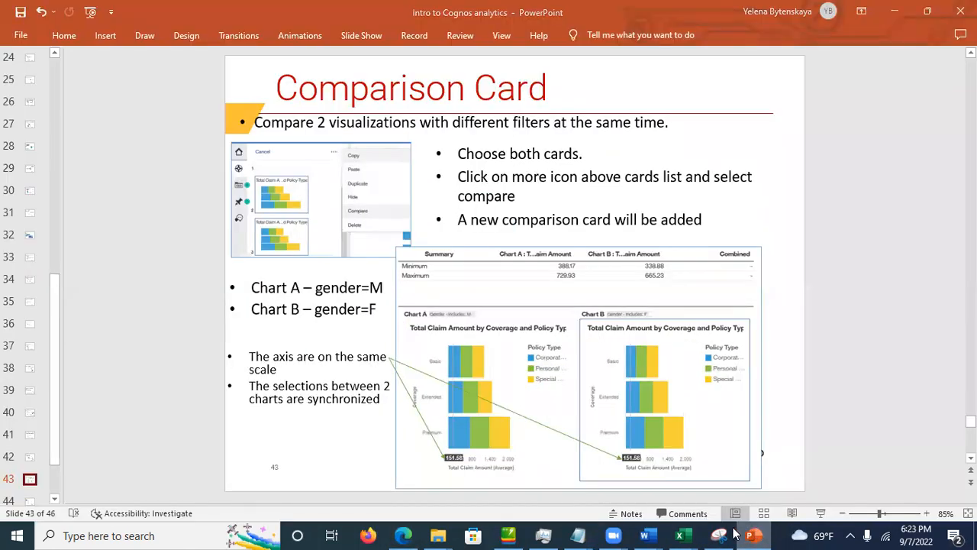
left_click(754, 534)
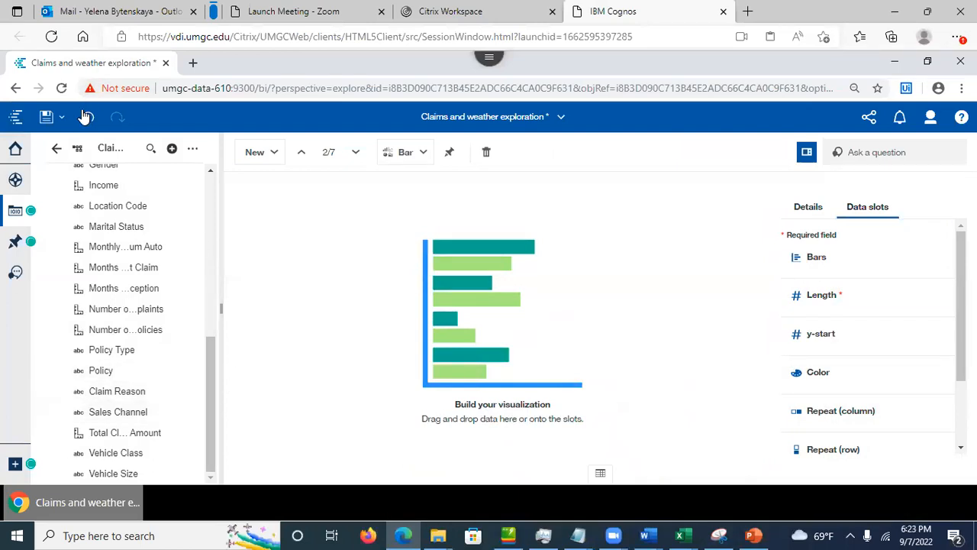
left_click_drag(203, 419, 225, 185)
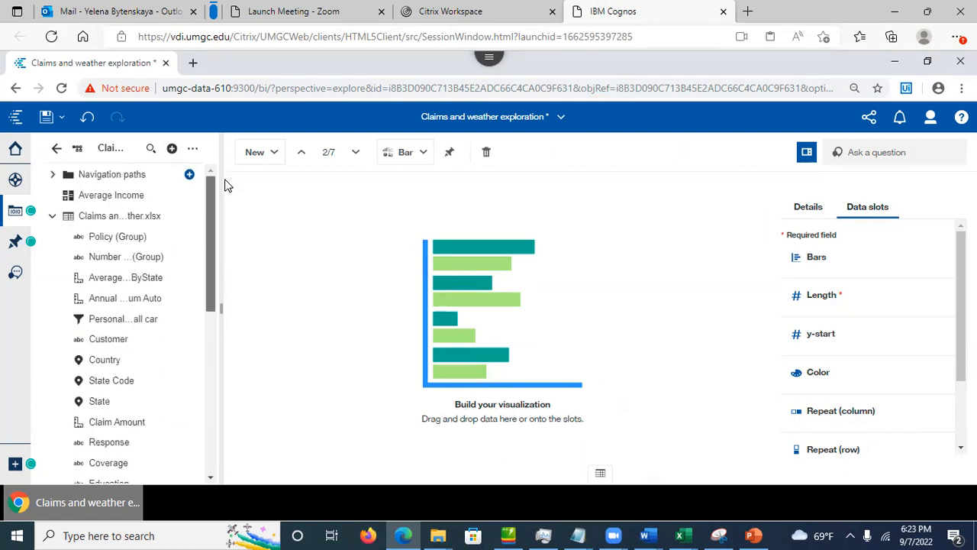
left_click_drag(226, 193, 237, 432)
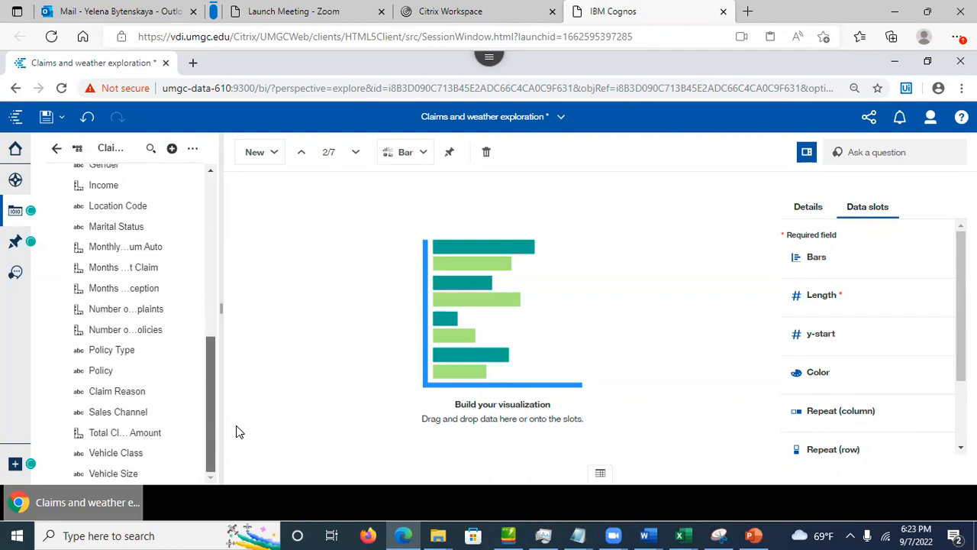
left_click_drag(235, 433, 222, 303)
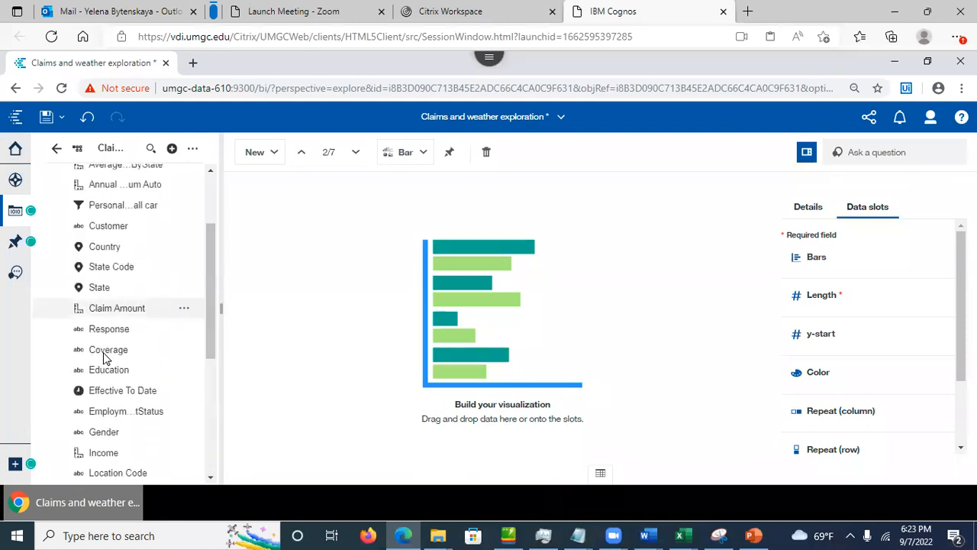
left_click_drag(102, 359, 851, 255)
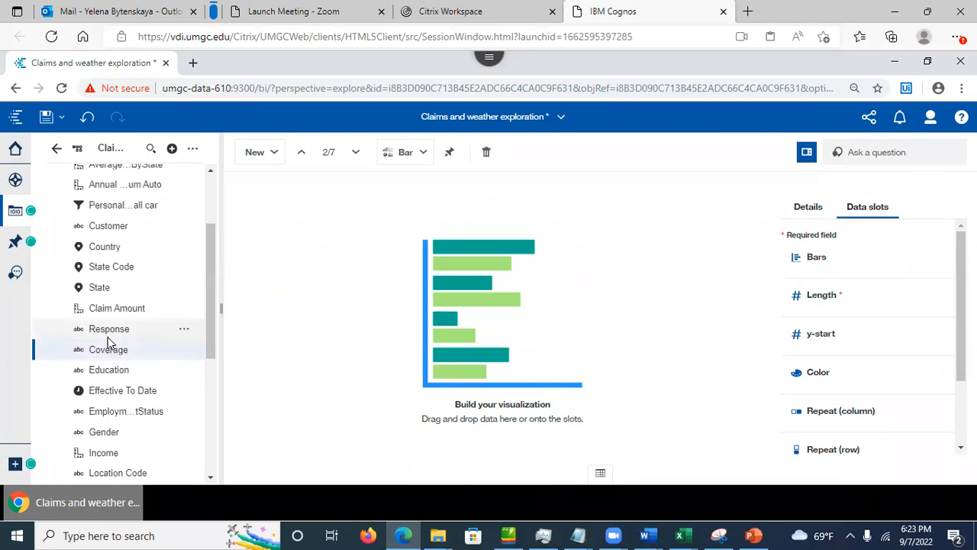
left_click_drag(96, 353, 821, 262)
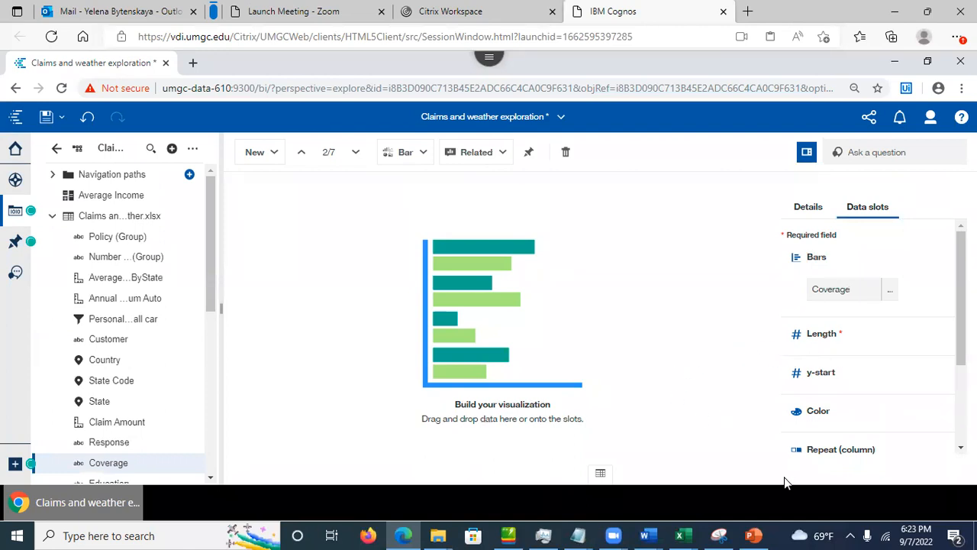
left_click(752, 534)
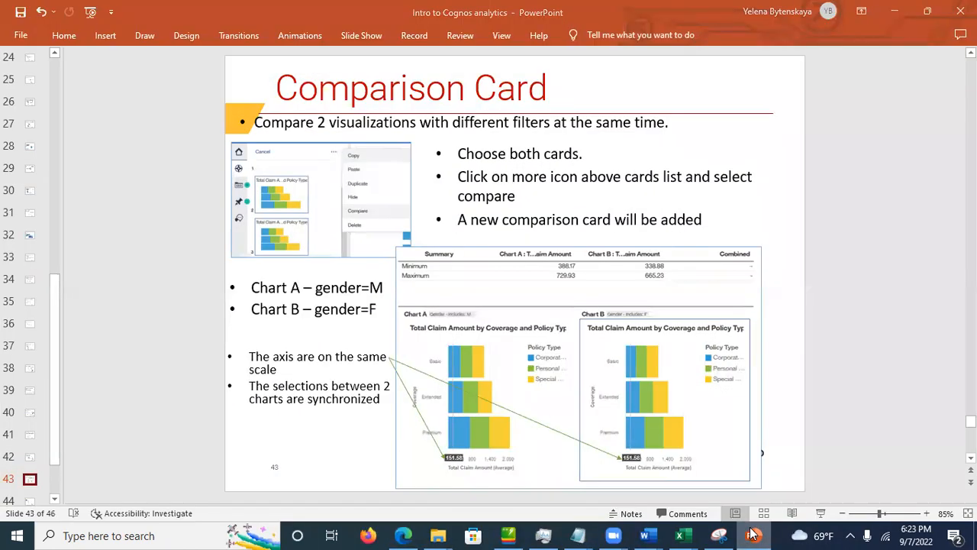
left_click(752, 535)
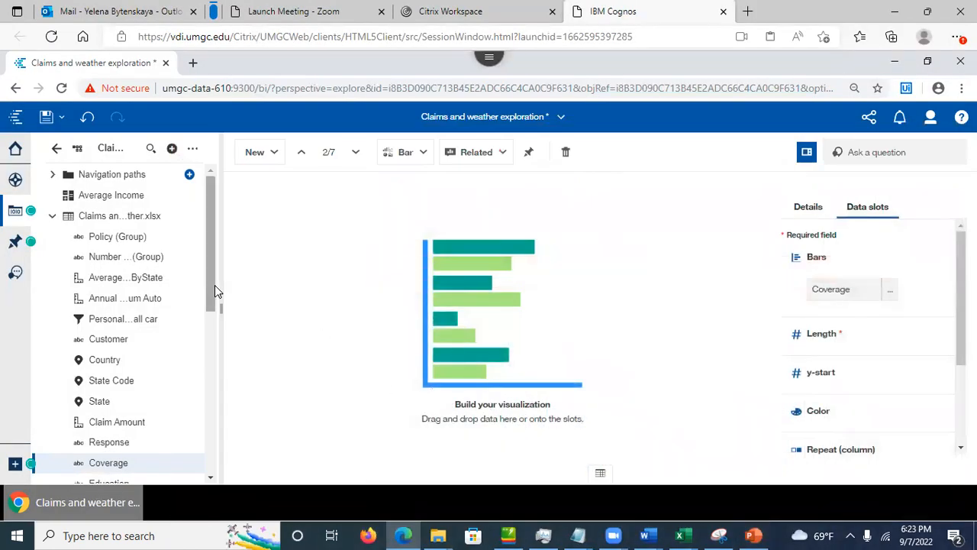
left_click_drag(213, 292, 230, 464)
Step: Put Total Claim Amount in the Length slot, with Basic leading at about 2,100,000
left_click_drag(107, 433, 842, 332)
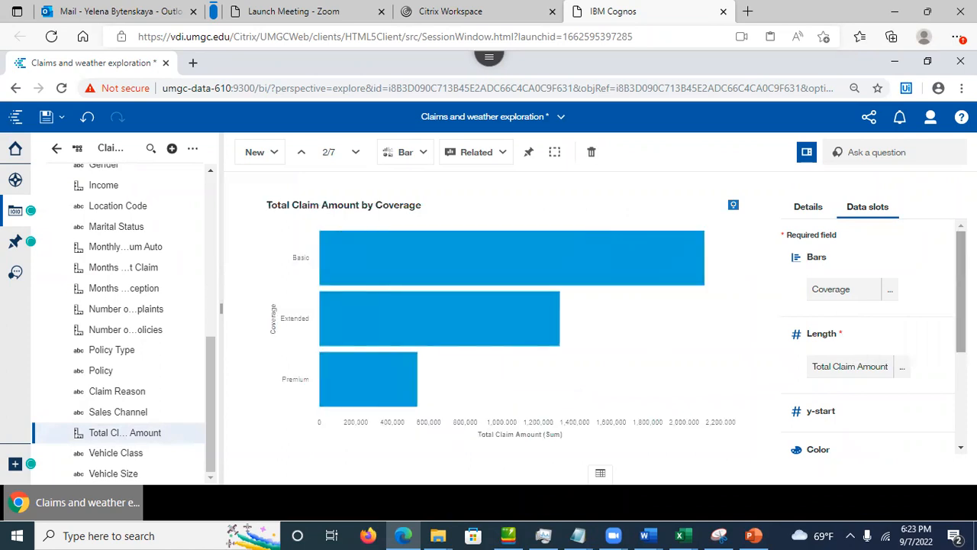
scroll(870, 336, "down", 3)
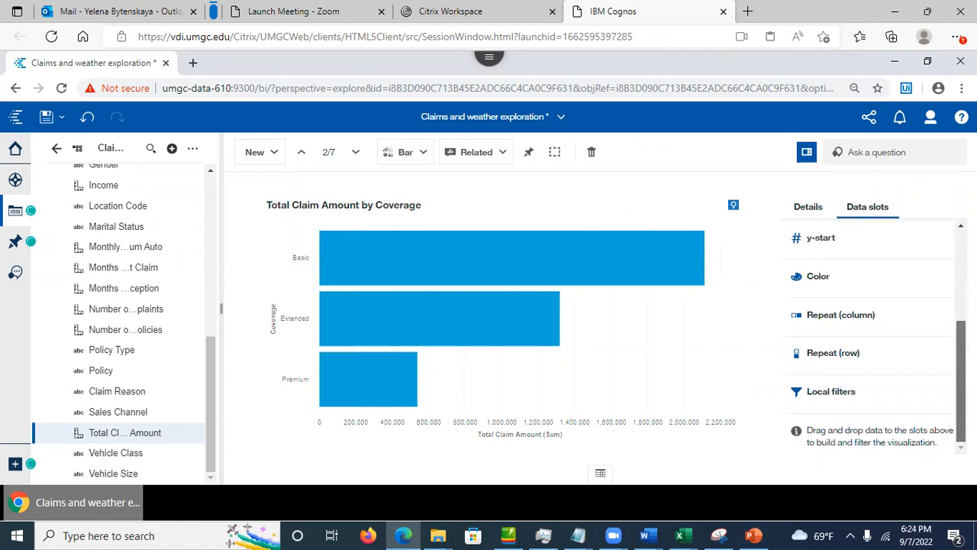
scroll(908, 393, "up", 1)
scroll(909, 393, "down", 1)
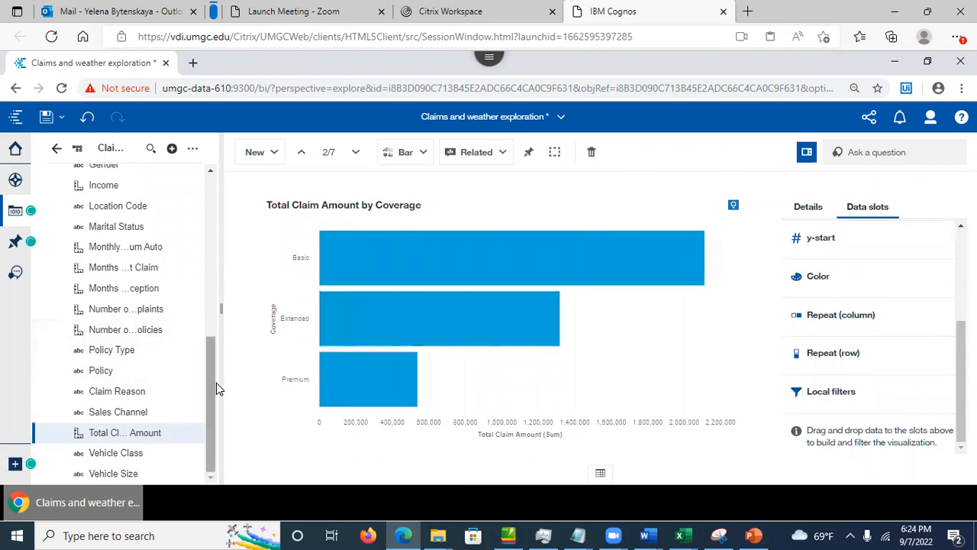
Step: Add a Gender local filter to card 2 that includes only F
left_click_drag(209, 391, 220, 323)
left_click_drag(93, 326, 828, 401)
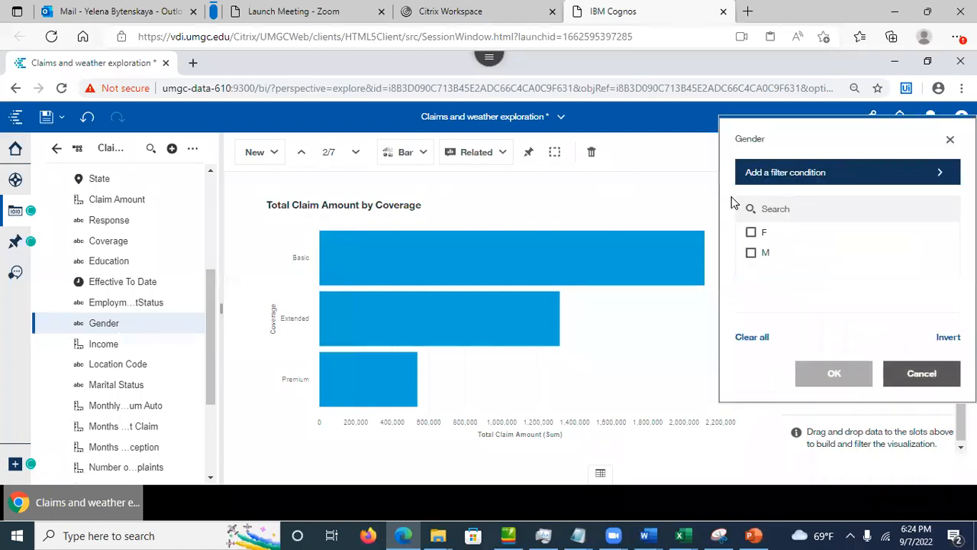
left_click(751, 232)
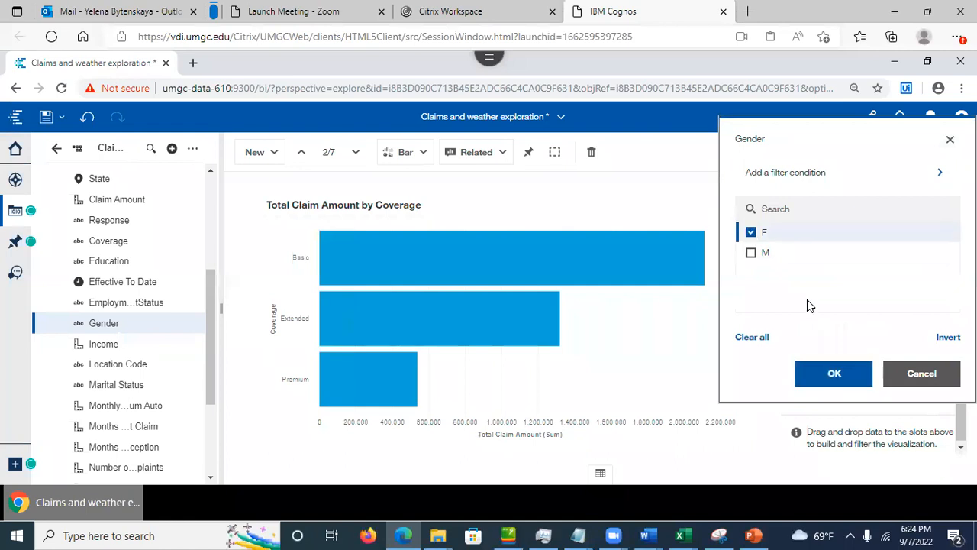
left_click(830, 374)
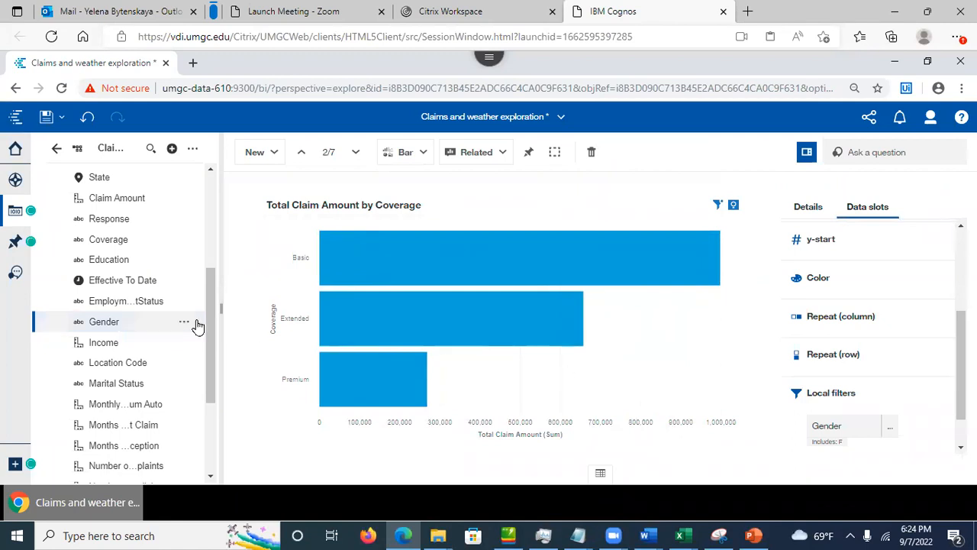
left_click_drag(214, 319, 229, 152)
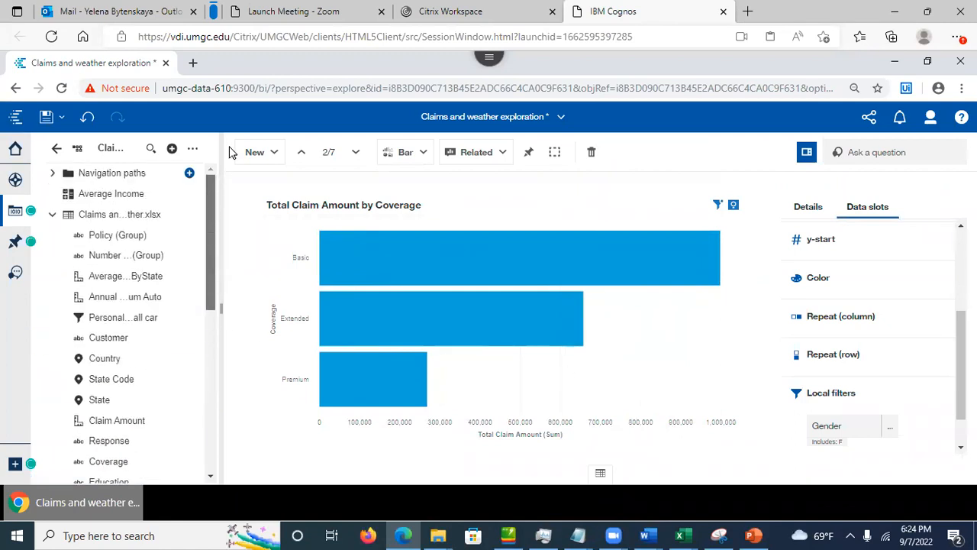
Step: Duplicate the Total Claim Amount by Coverage card from the Cards panel
left_click(15, 182)
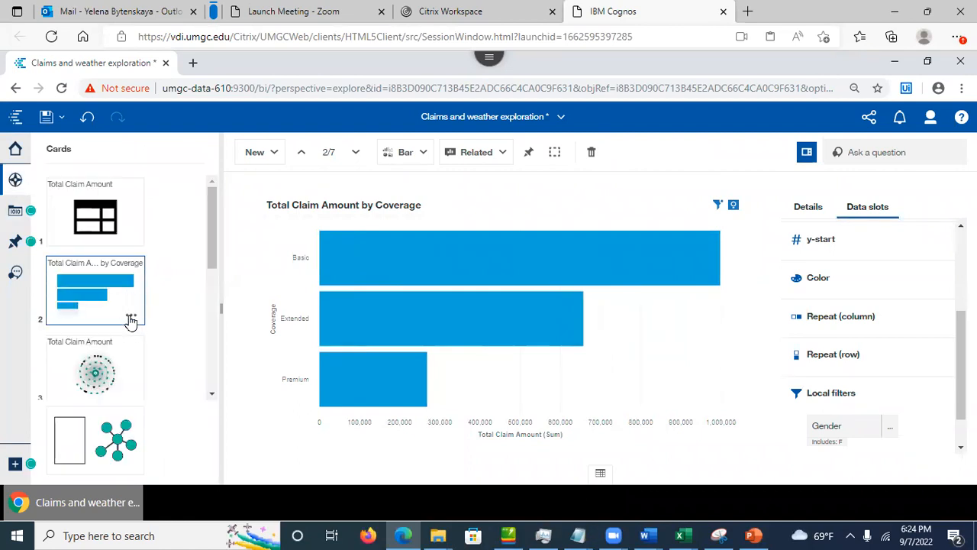
left_click(131, 318)
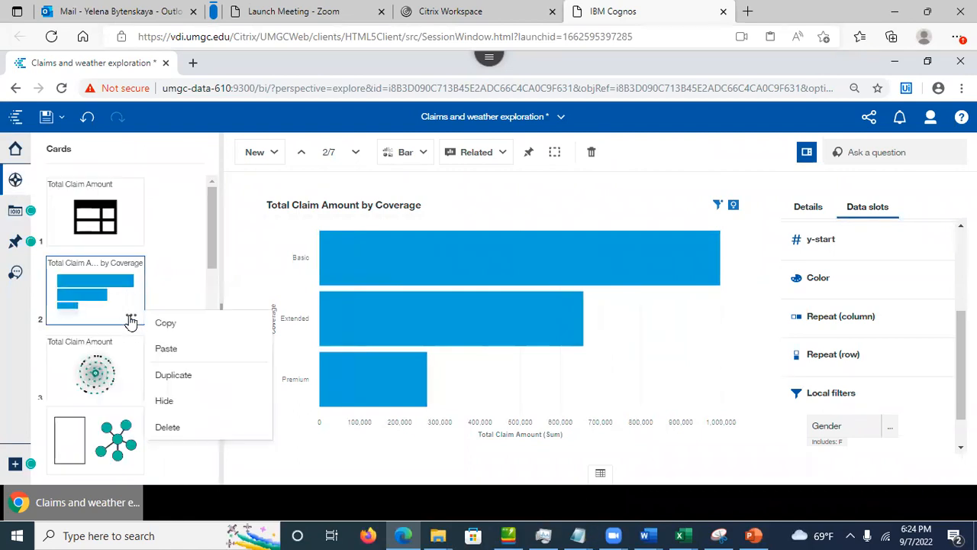
left_click(172, 378)
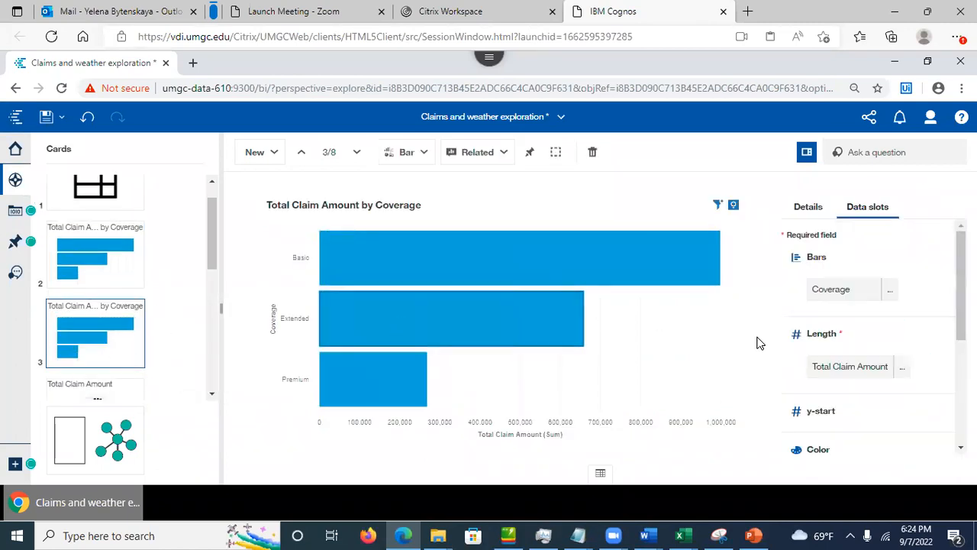
Step: Change the copy's Gender filter from F to M, putting Basic near 1,100,000
left_click_drag(900, 370, 927, 352)
left_click_drag(961, 314, 950, 418)
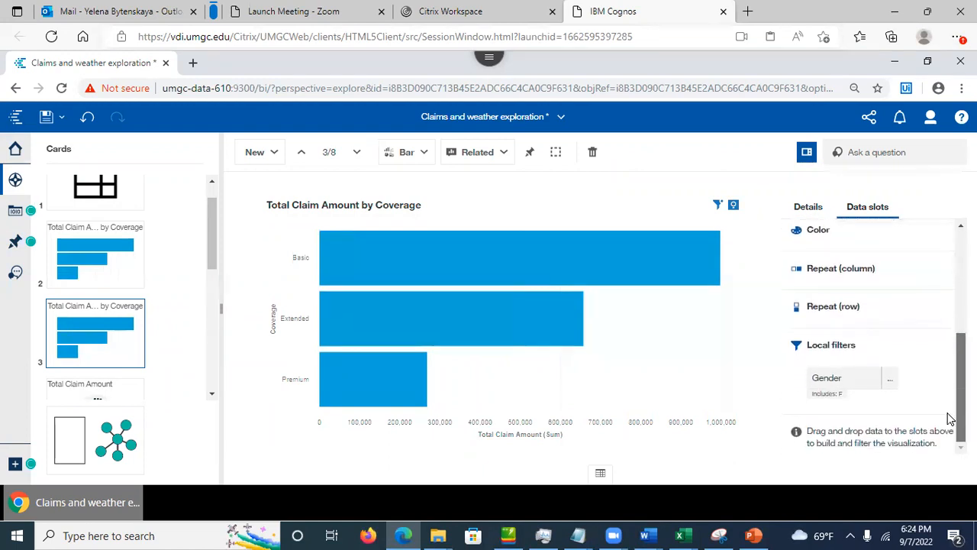
left_click(891, 379)
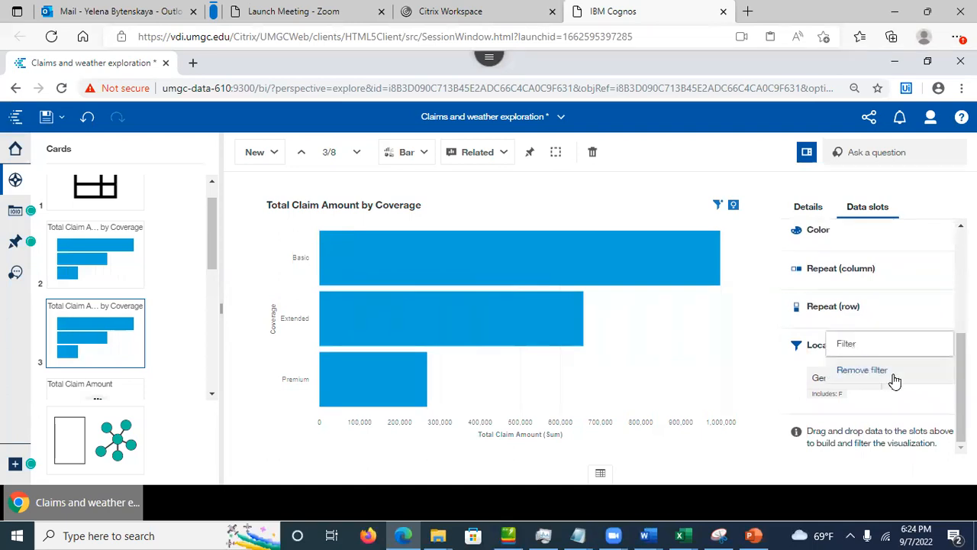
left_click(848, 347)
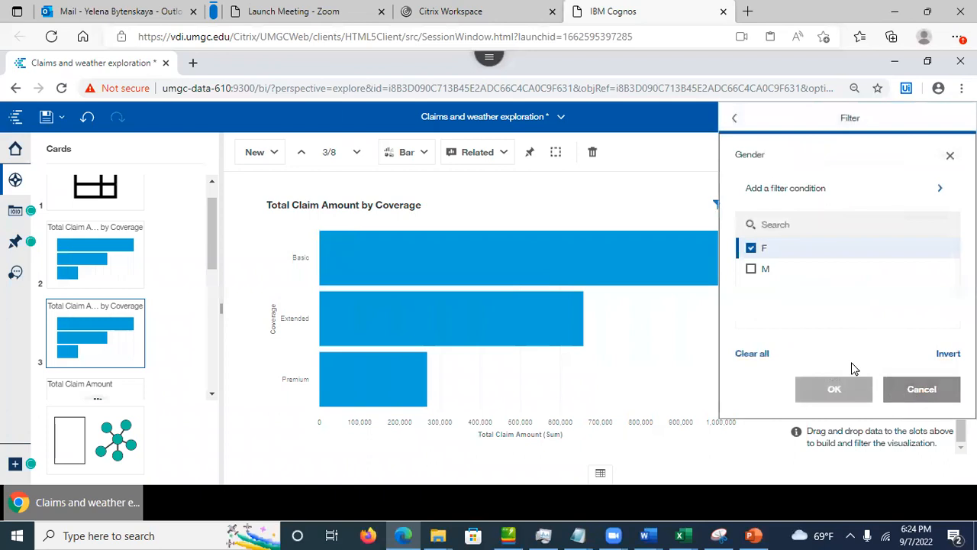
left_click(751, 269)
left_click(751, 248)
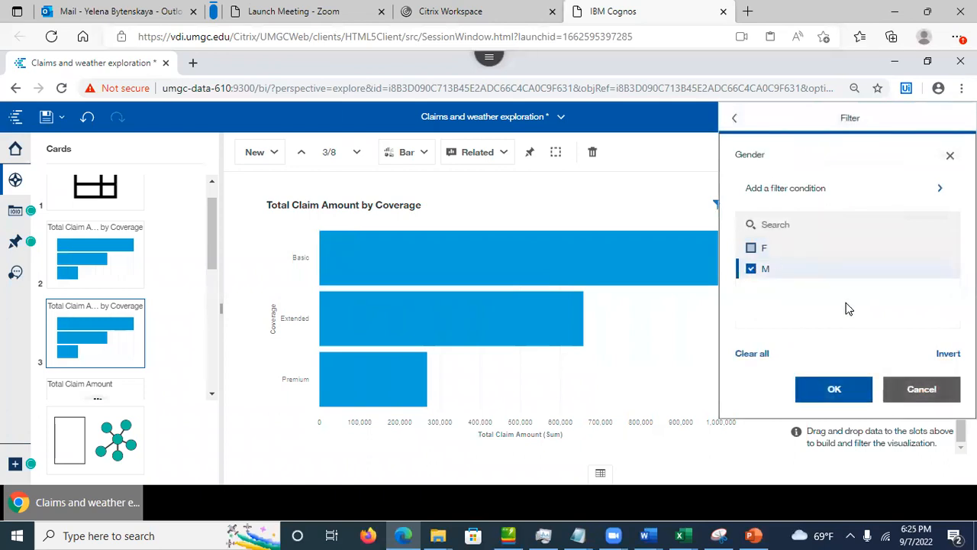
left_click(838, 389)
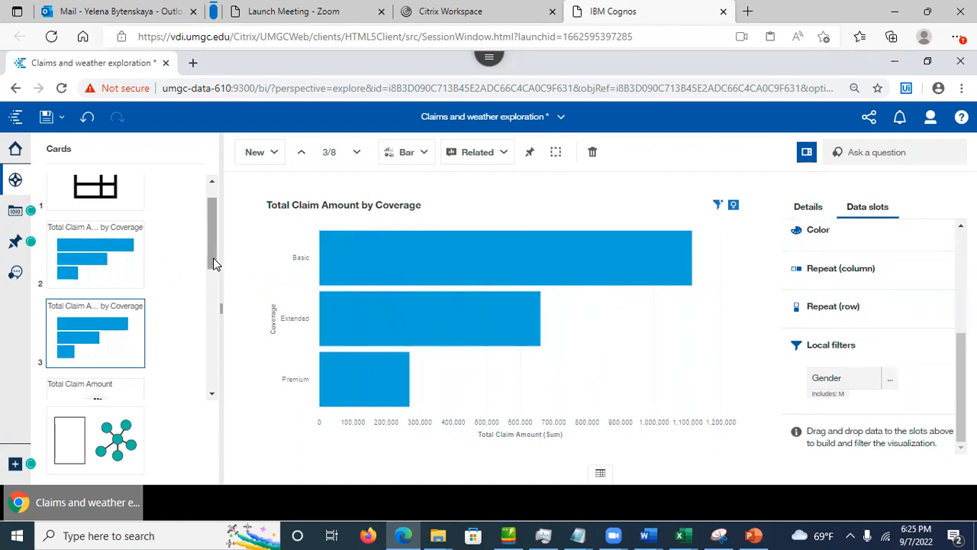
scroll(212, 262, "up", 1)
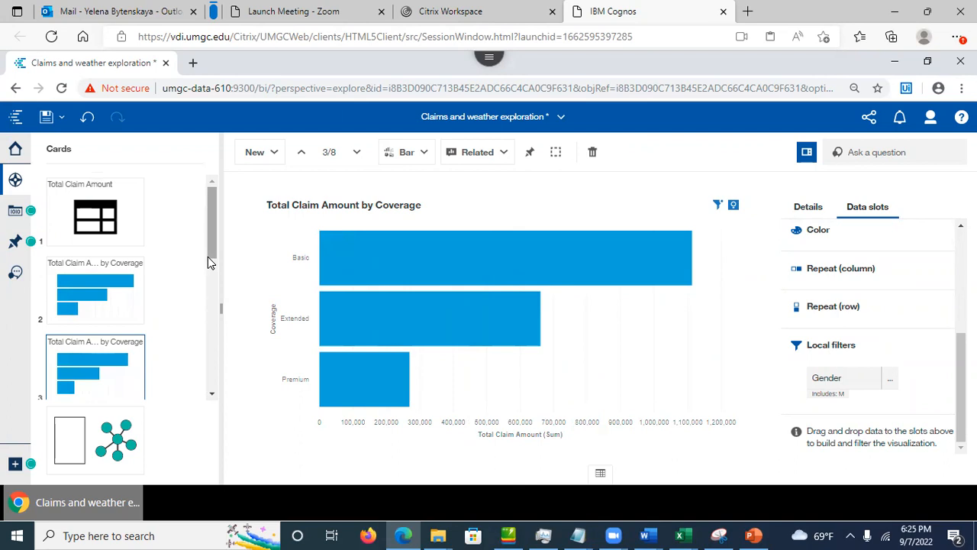
Step: Compare cards 2 and 3: M 2,042,753.58 (51.51%) versus F 1,923,085.5 (48.49%)
left_click(131, 310)
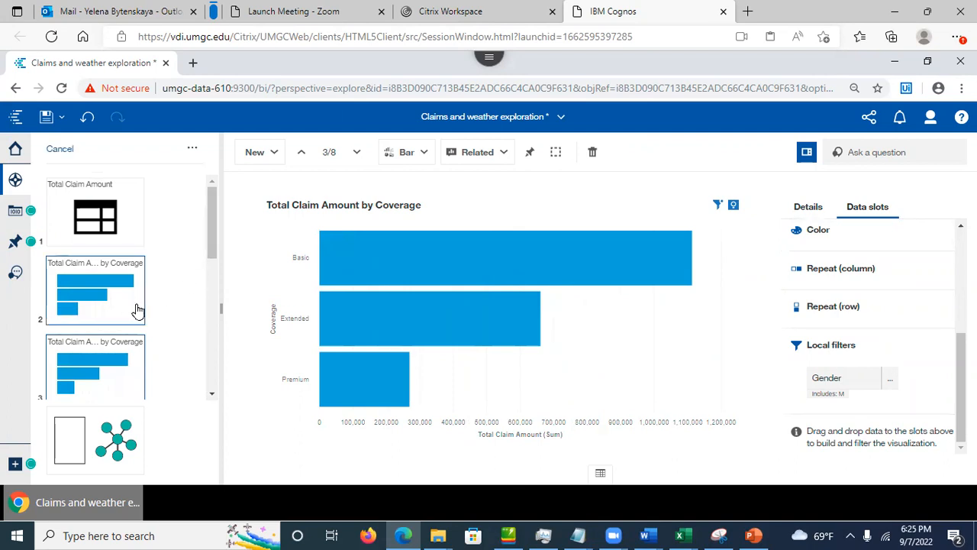
left_click(195, 151)
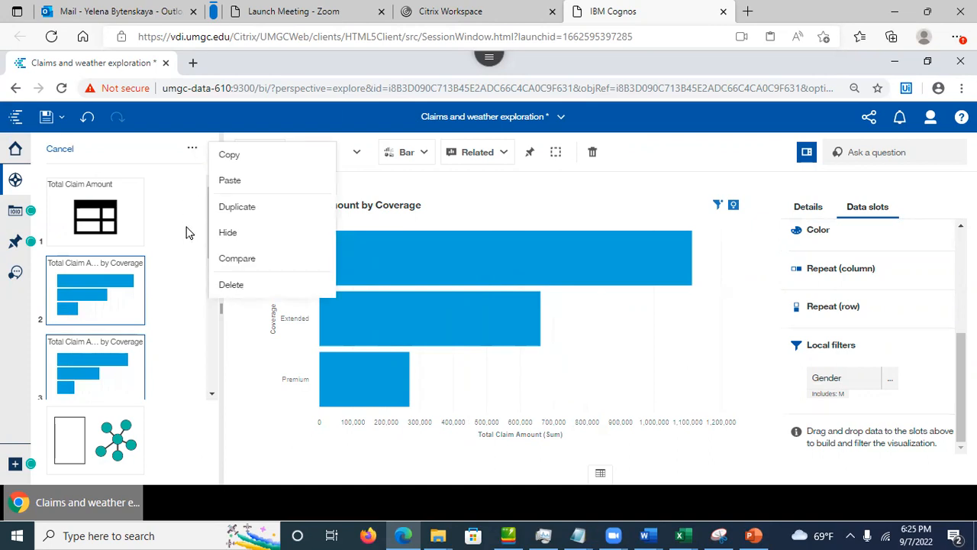
left_click(237, 261)
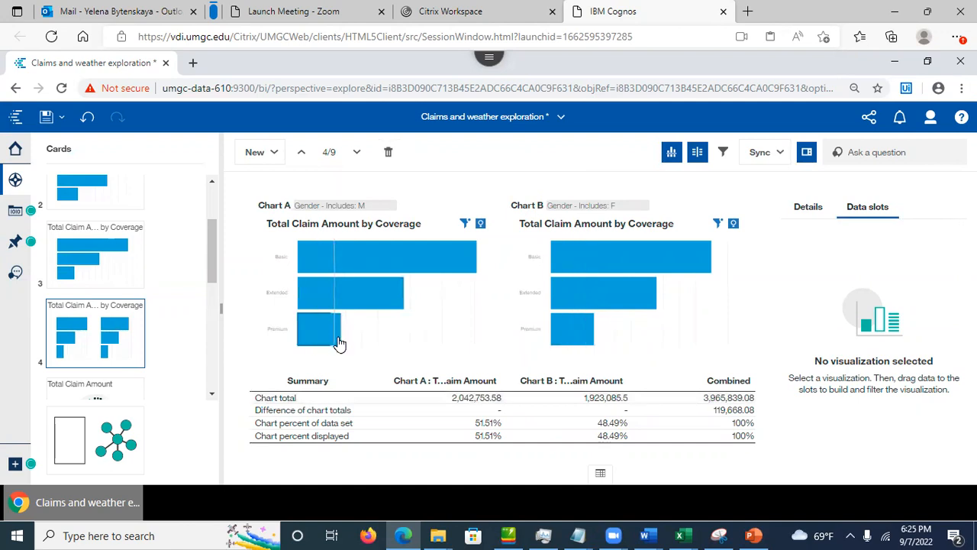
mouse_move(342, 341)
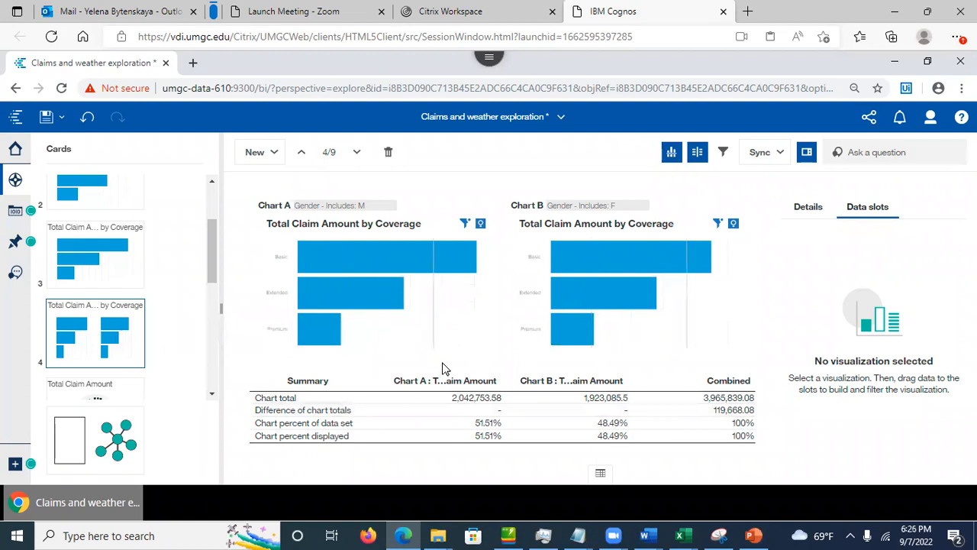
mouse_move(498, 422)
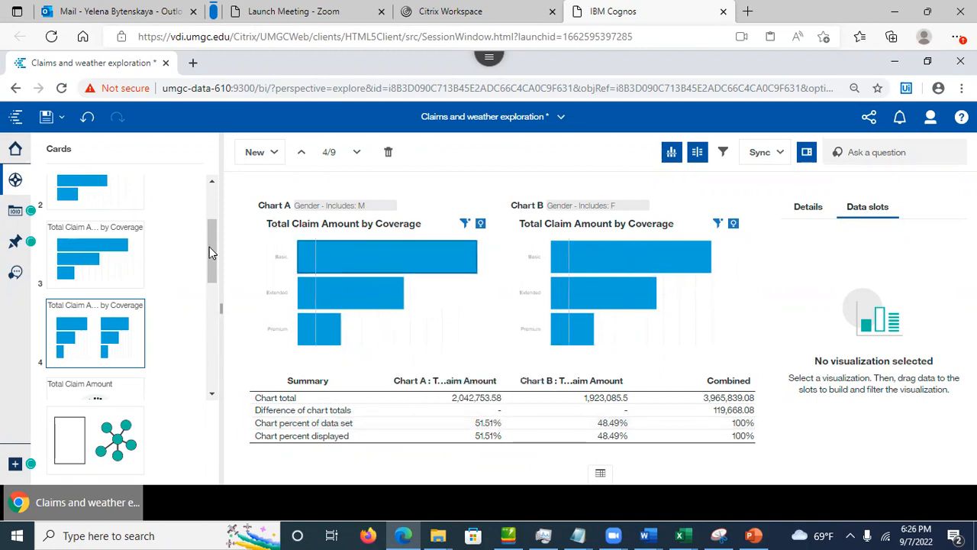
Step: Save the Claims and weather exploration
left_click_drag(214, 270, 207, 212)
left_click(46, 116)
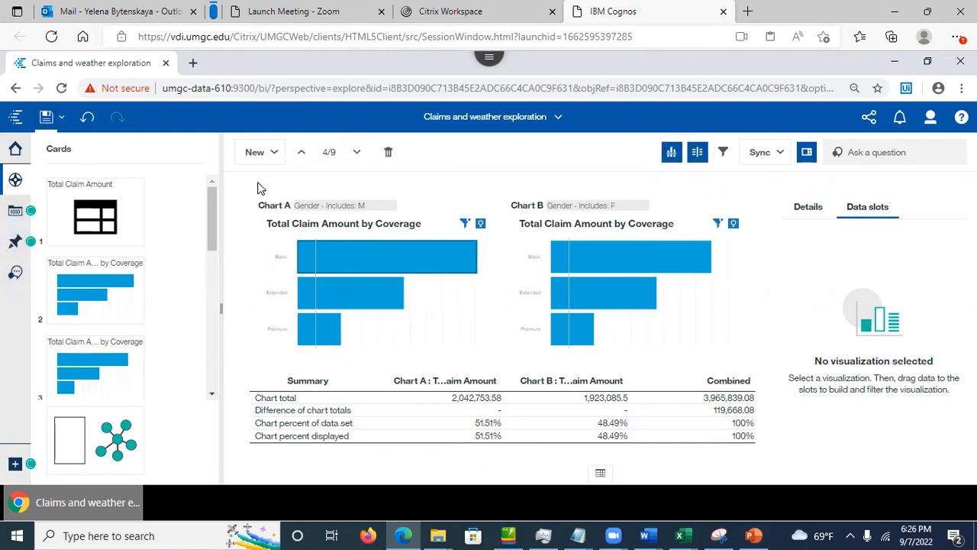
left_click(257, 157)
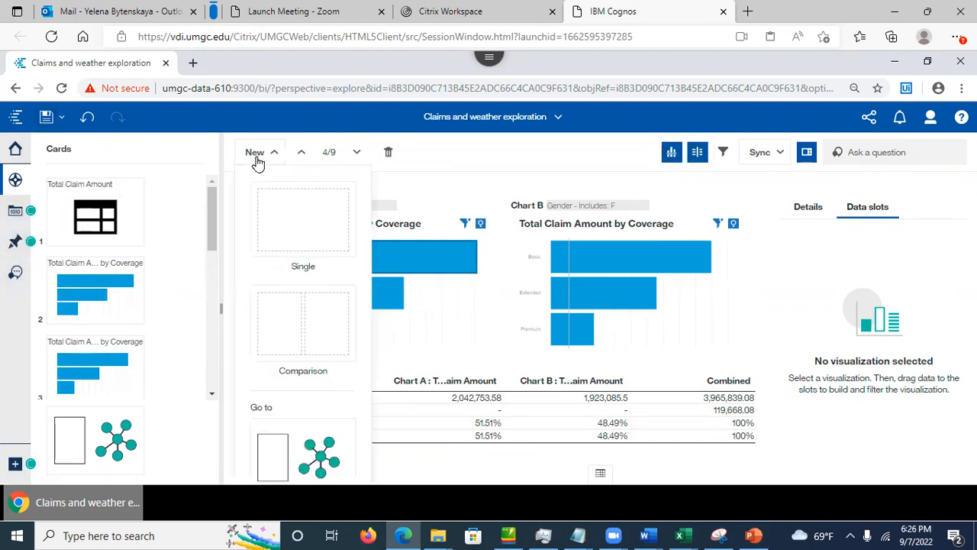
Step: Add a new empty single card, then switch back to PowerPoint's Comparison Card slide 43
left_click(290, 221)
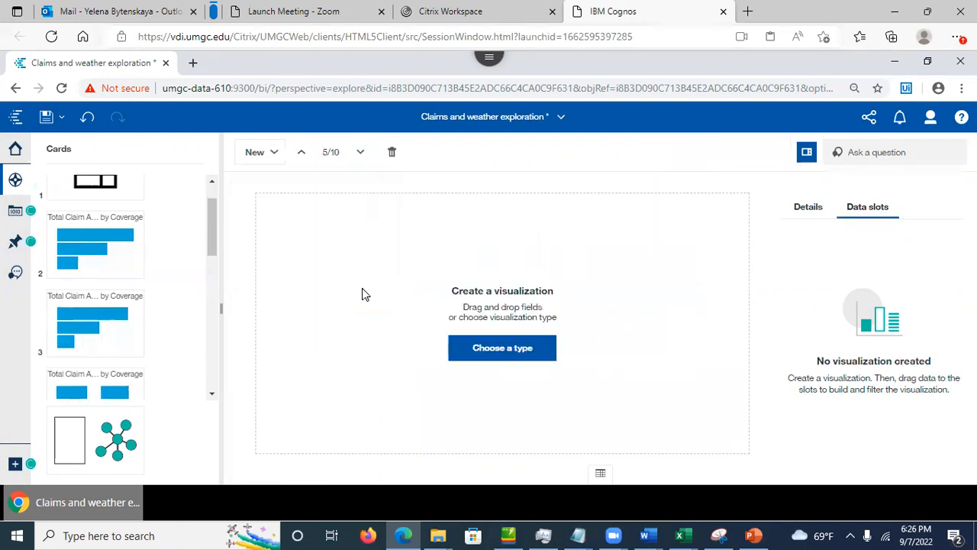
left_click(501, 349)
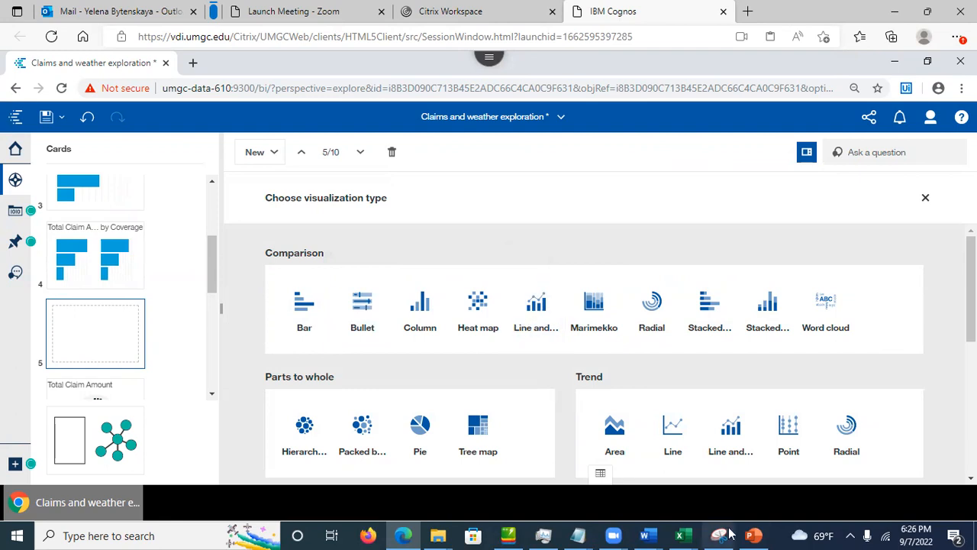
left_click(752, 535)
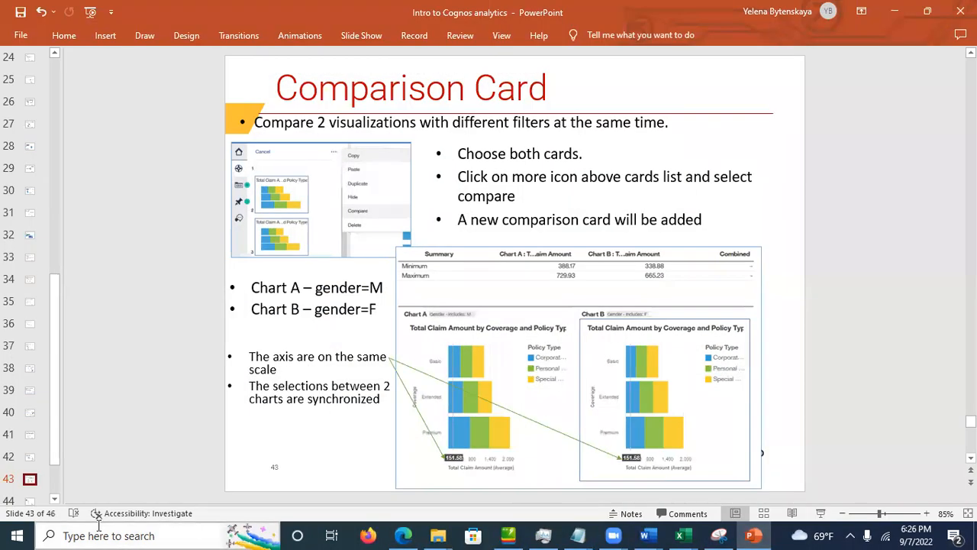